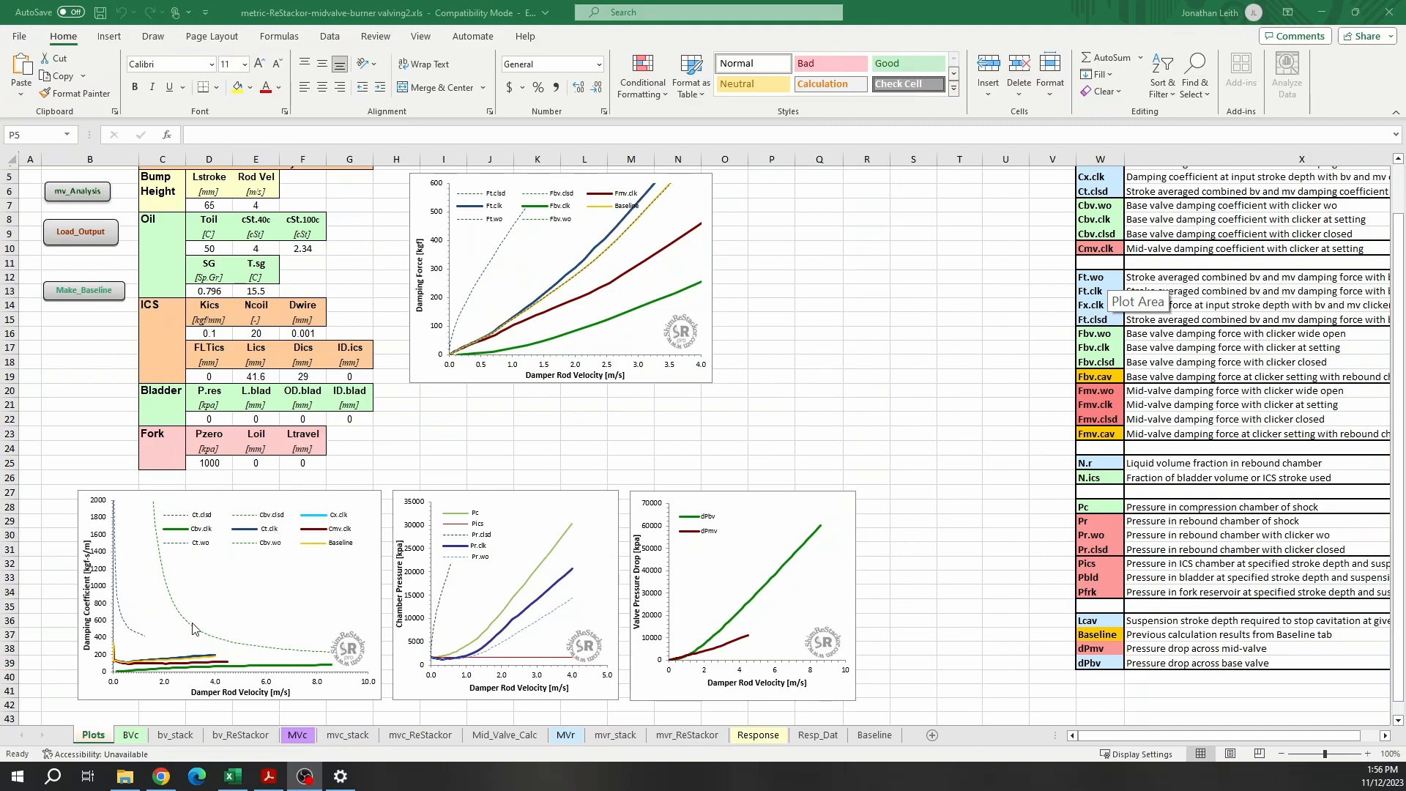
- Review the maximum clicks and clicker settings on the BVc, MVr and MVc sheets
click(133, 738)
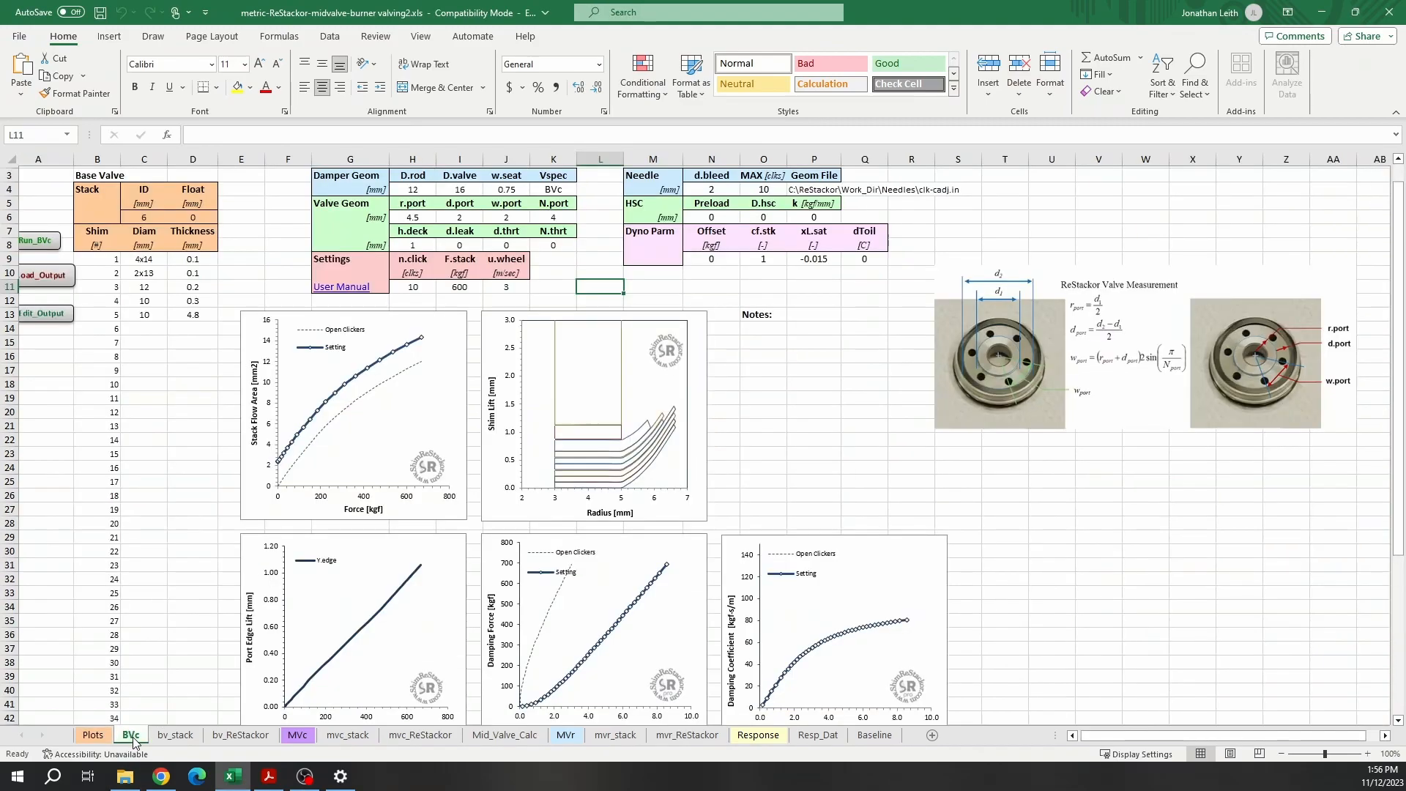
scroll(585, 337, up, 1)
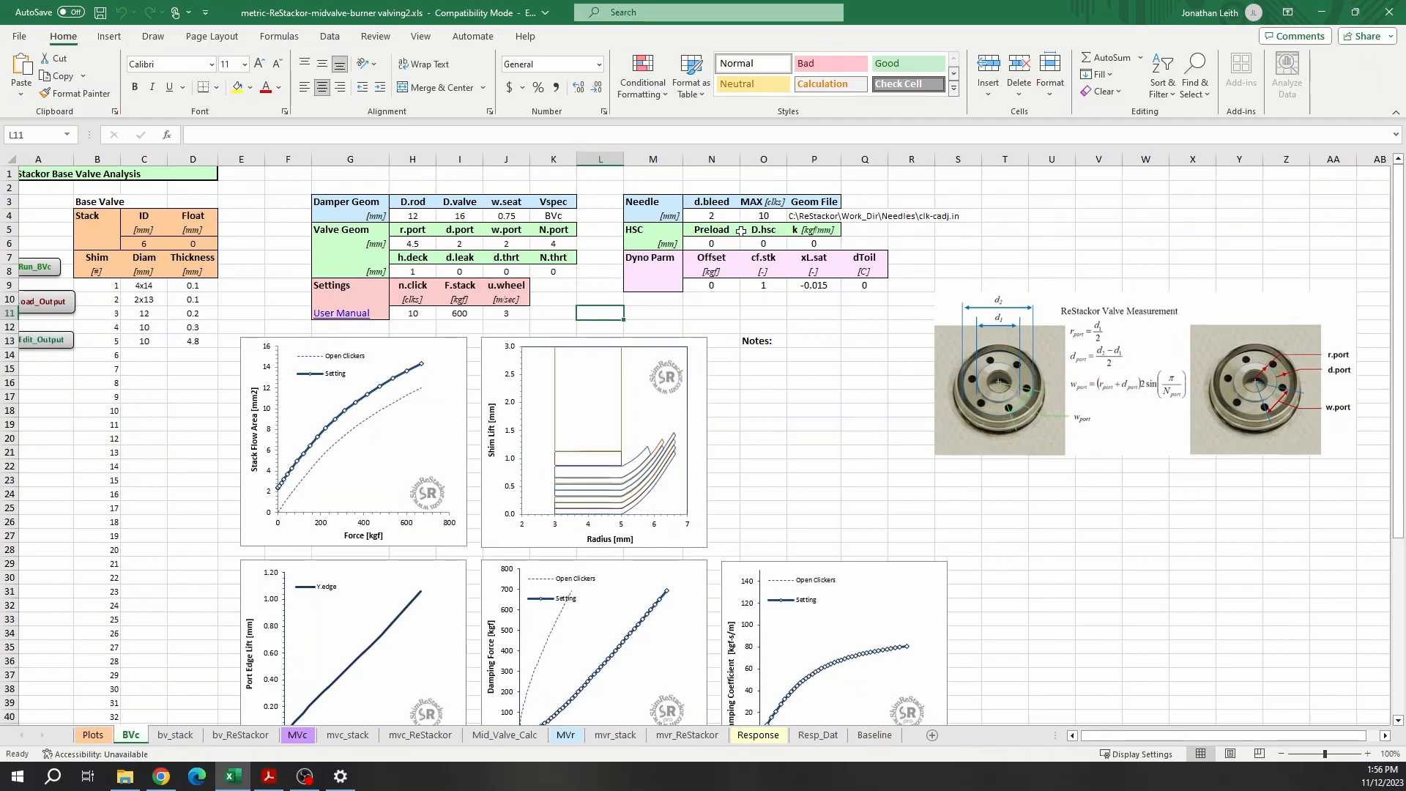
click(769, 215)
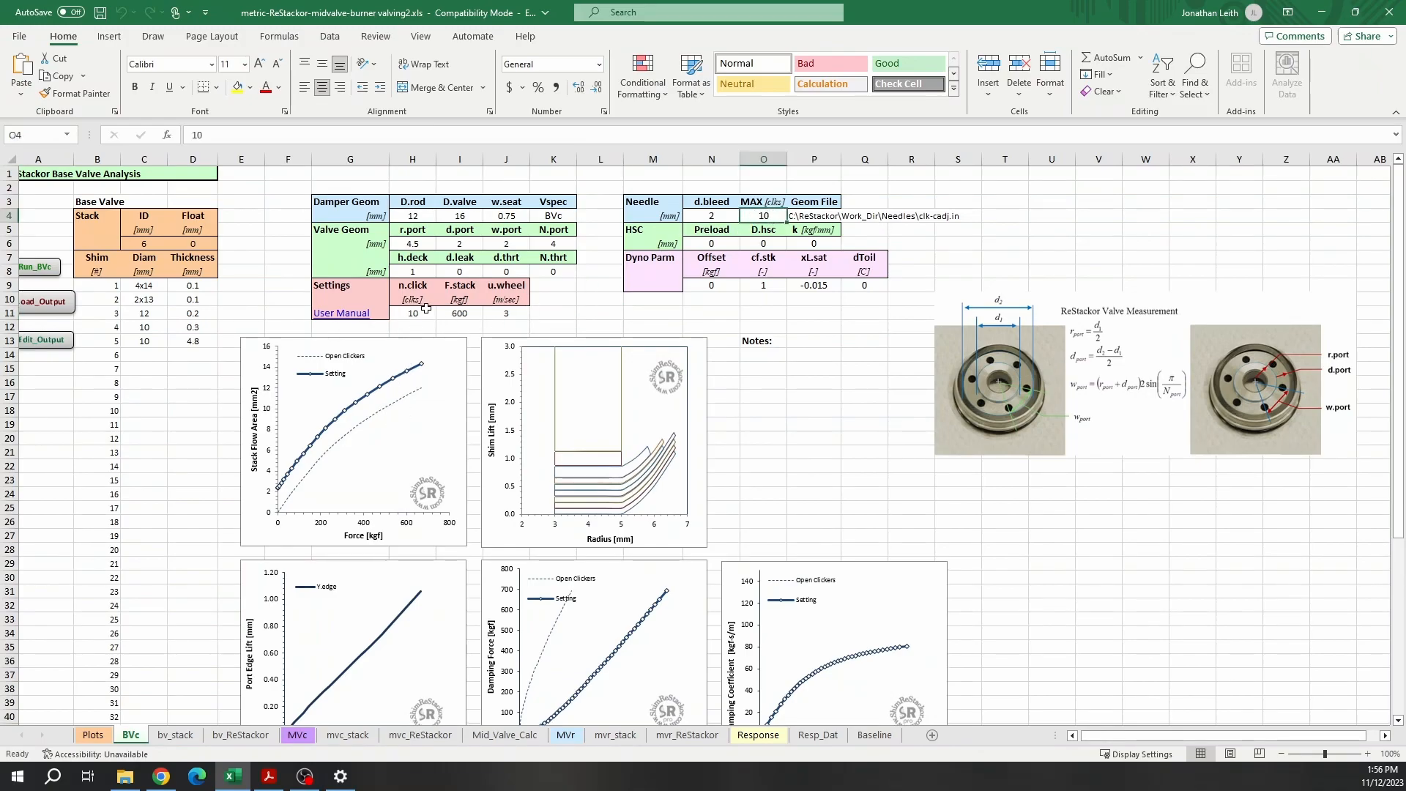
click(429, 314)
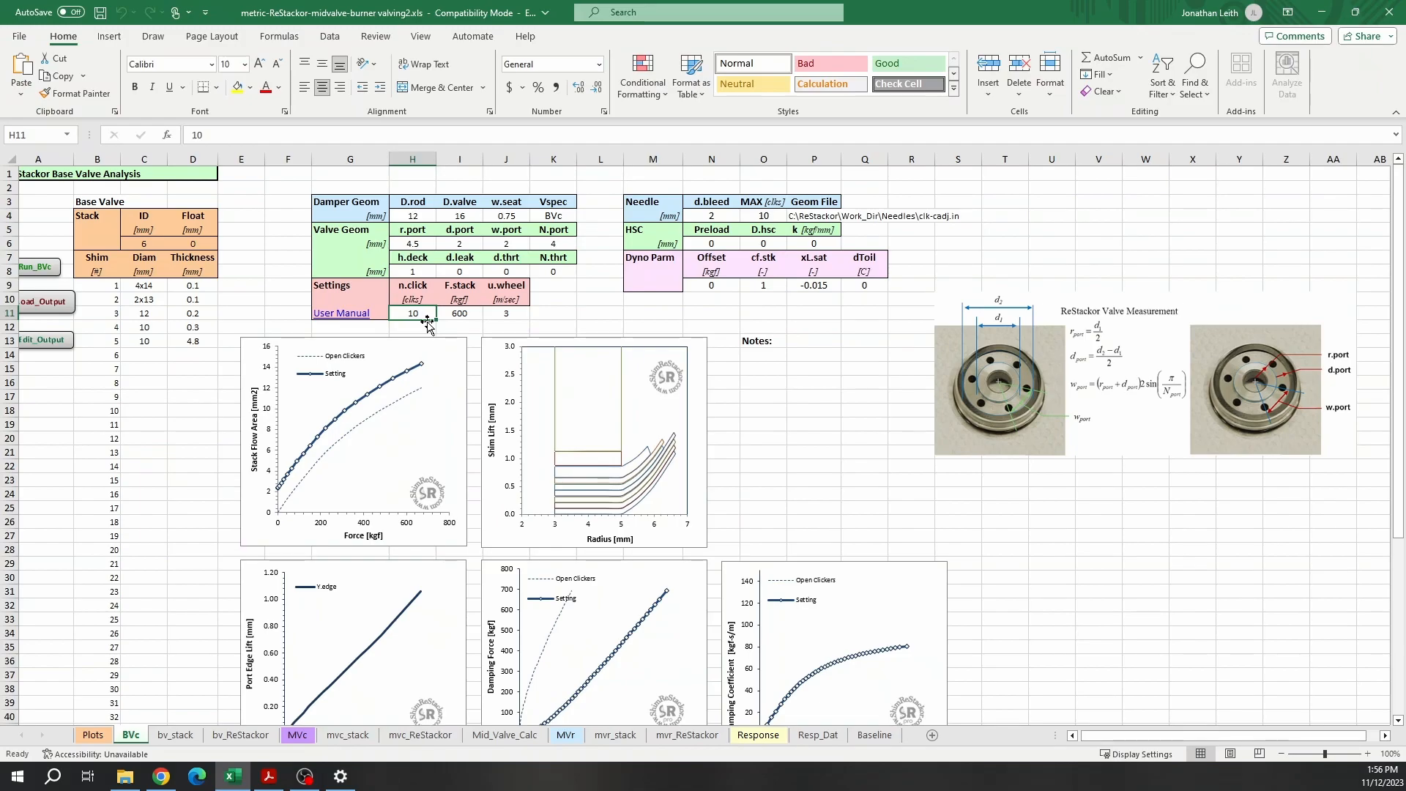
click(570, 738)
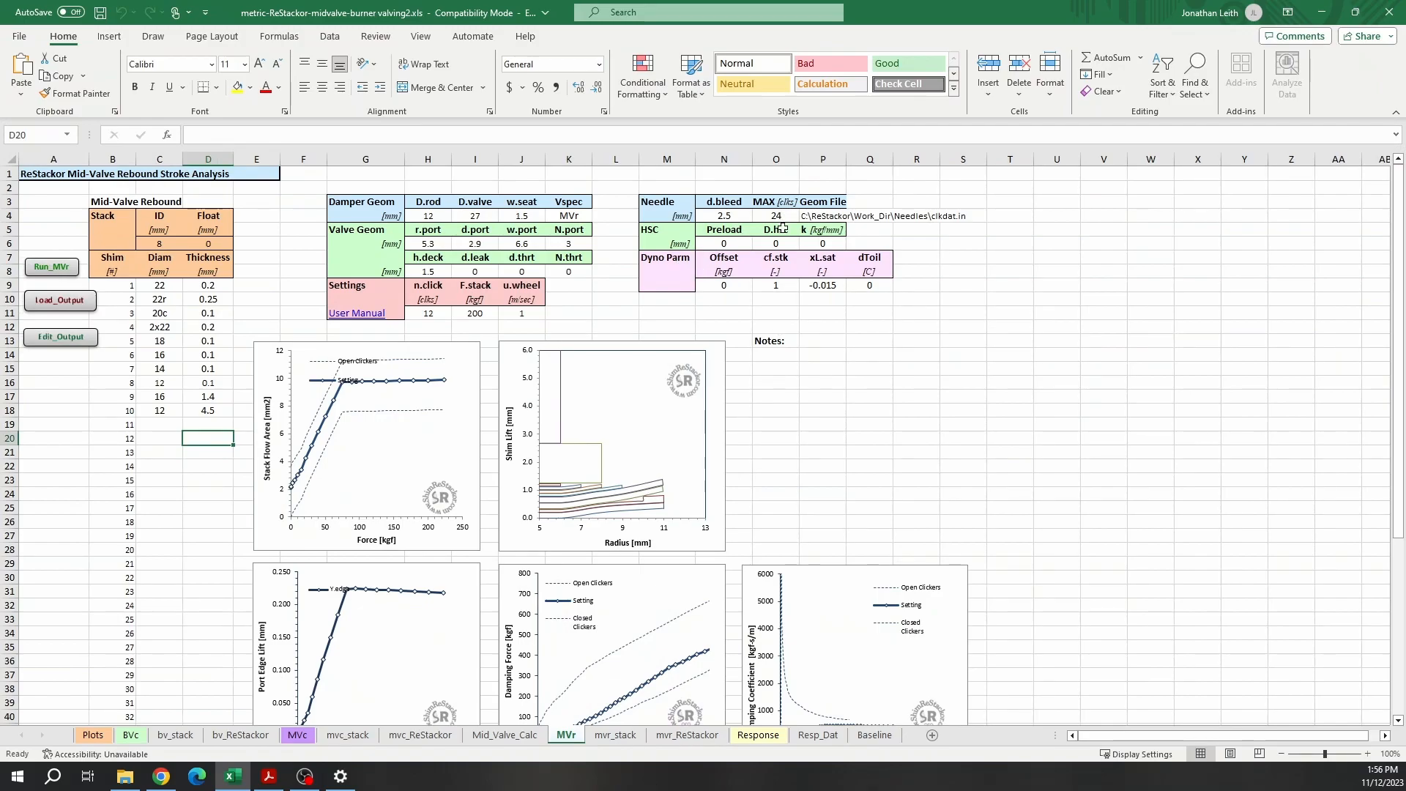
click(299, 737)
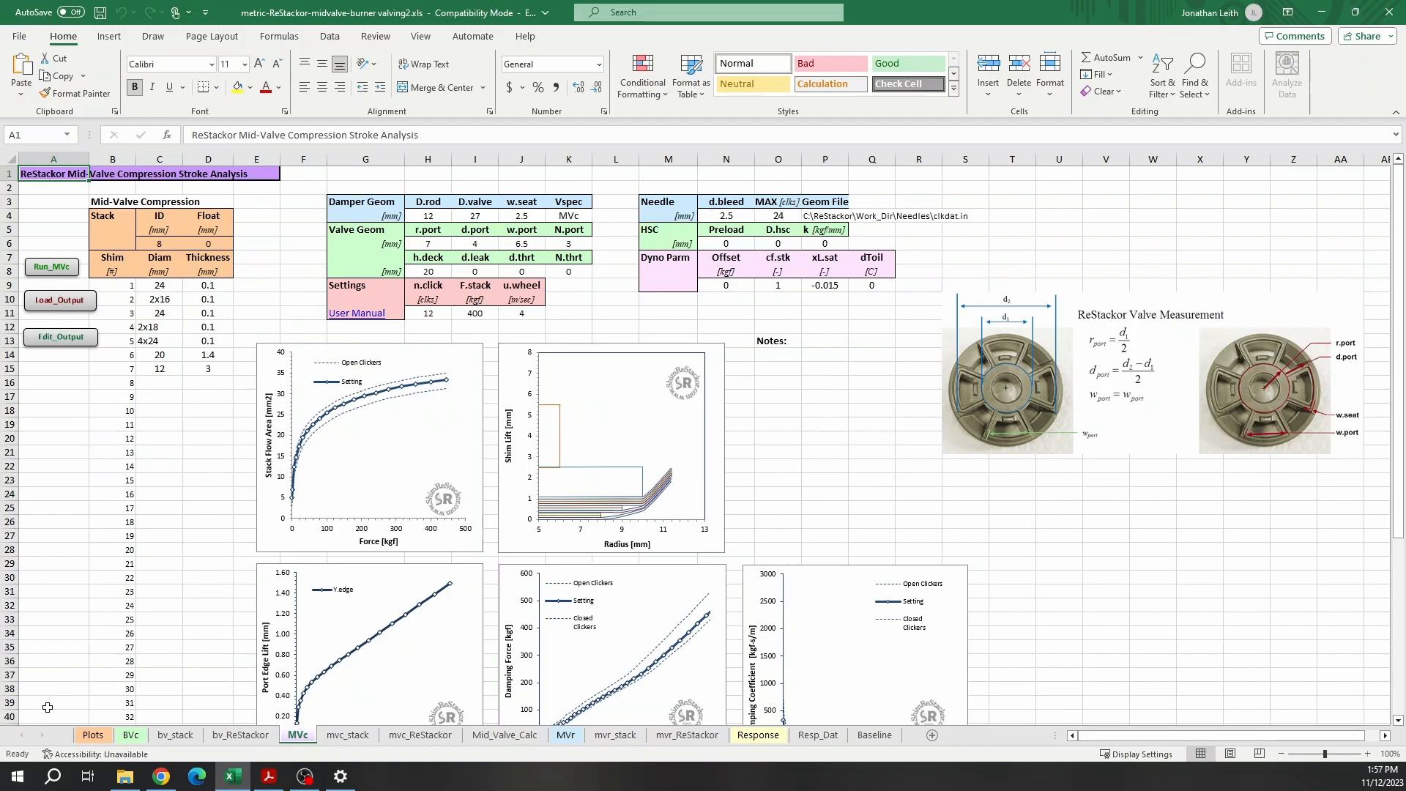
- Load the base valve output on the BVc sheet, and run the mid-valve analysis on Plots with its output loaded
click(137, 738)
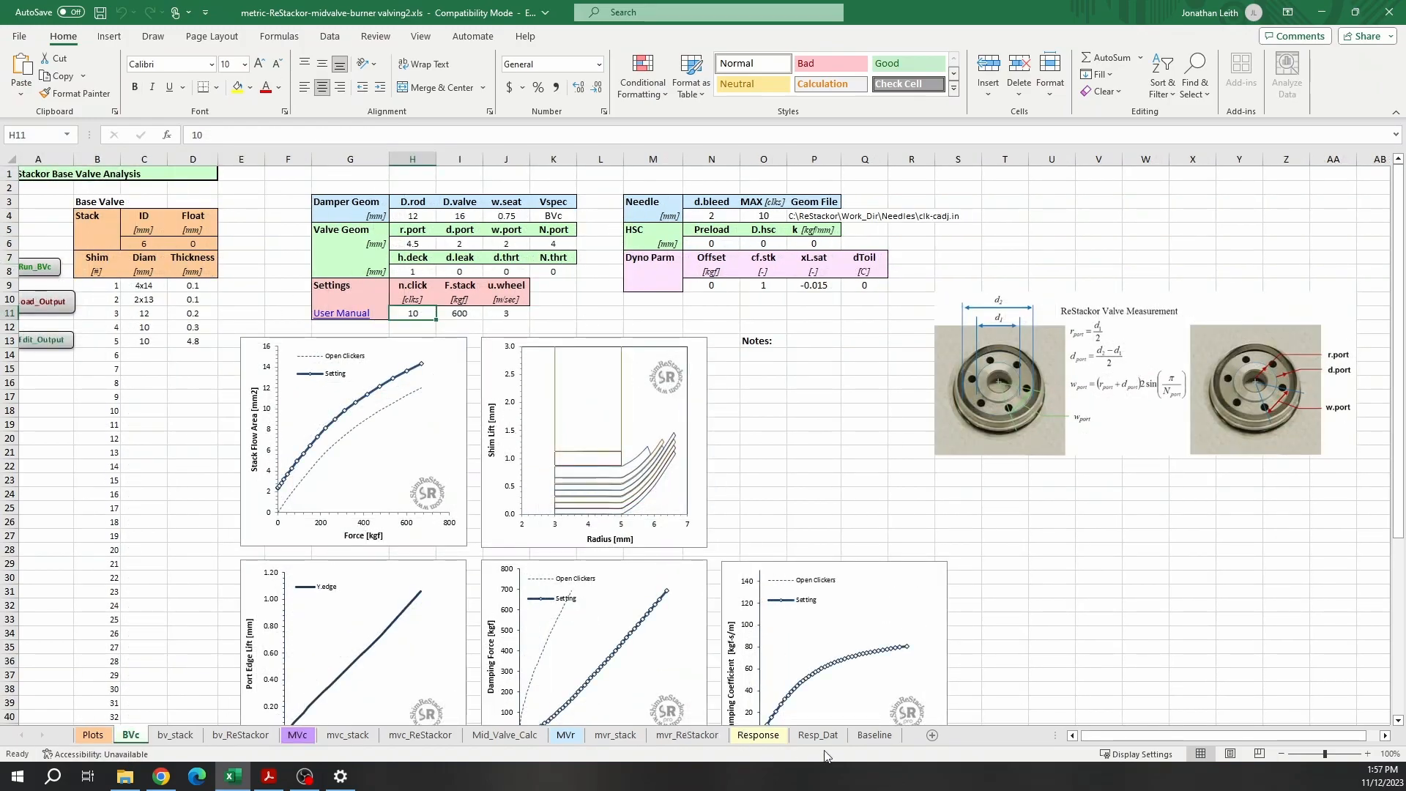
drag(1154, 732, 1061, 718)
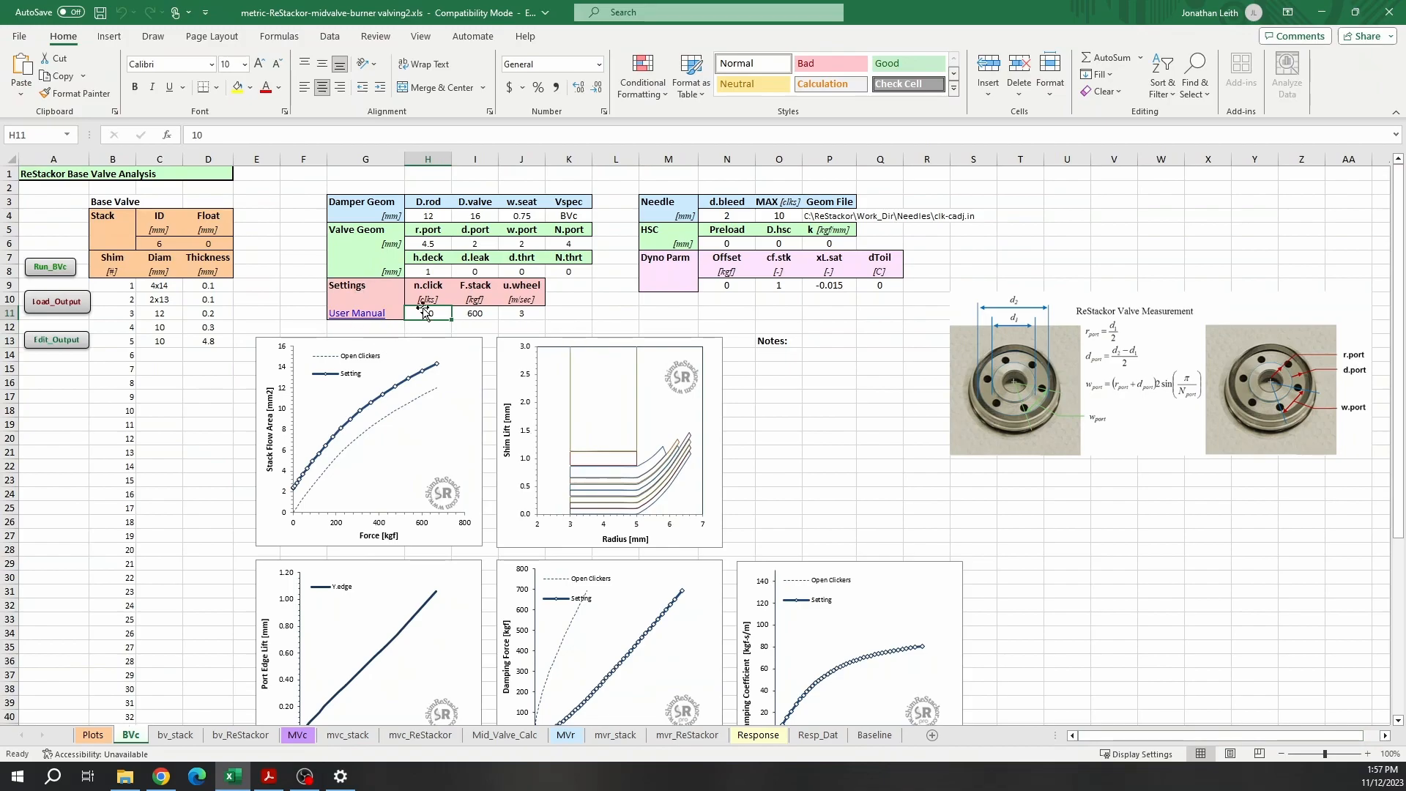
click(76, 308)
click(93, 735)
scroll(66, 293, up, 1)
scroll(66, 293, up, 1)
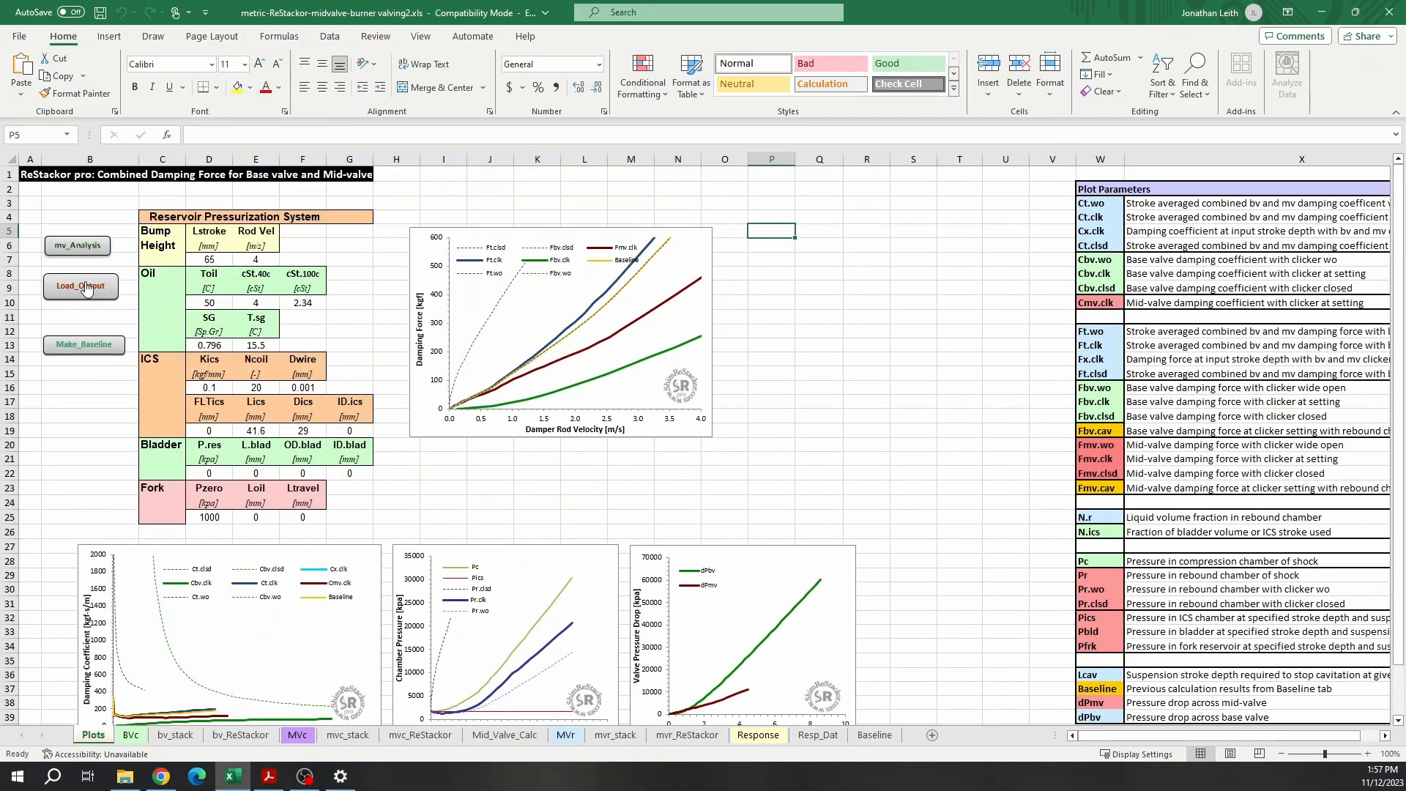
click(90, 244)
click(112, 288)
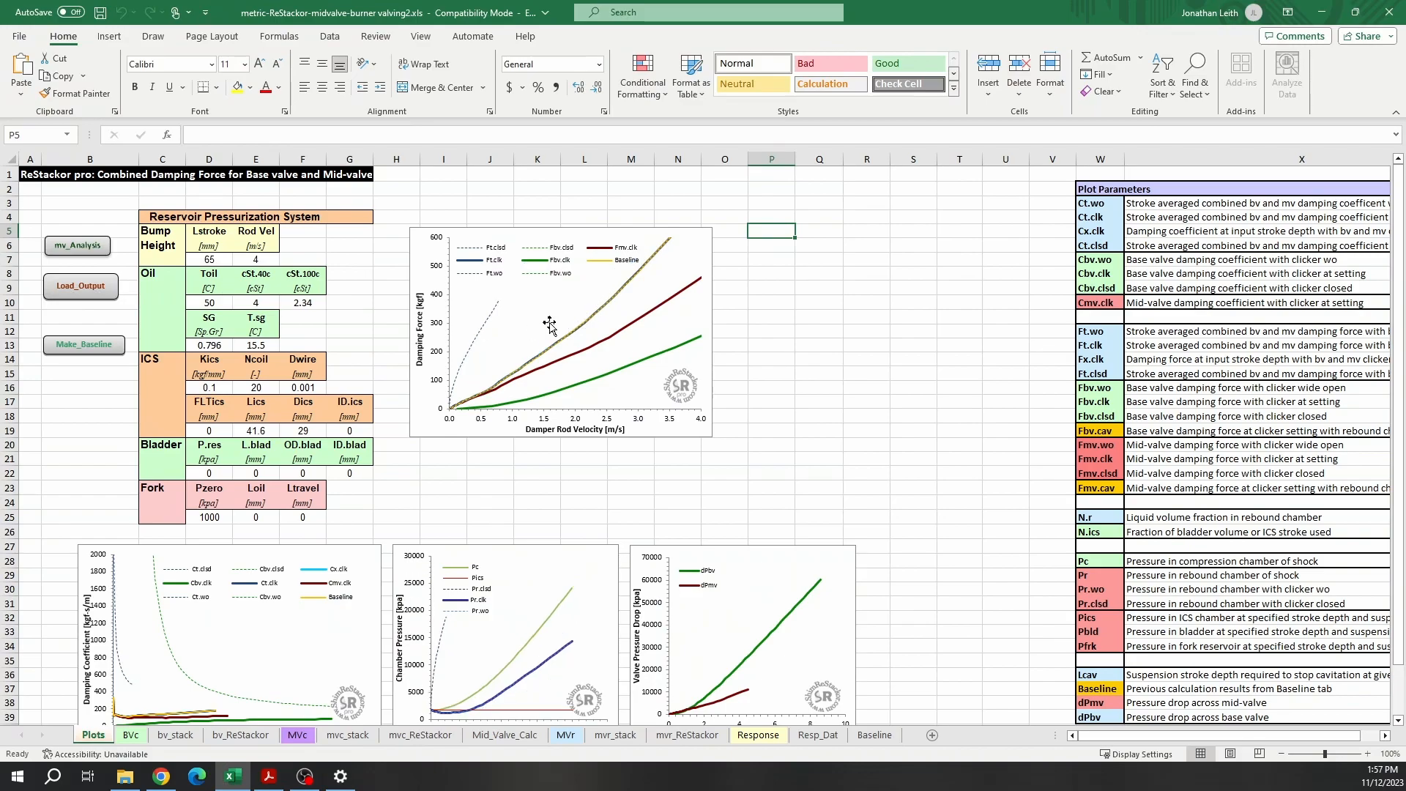
- Set the base valve clicker setting n.click on the BVc sheet to 7
click(131, 735)
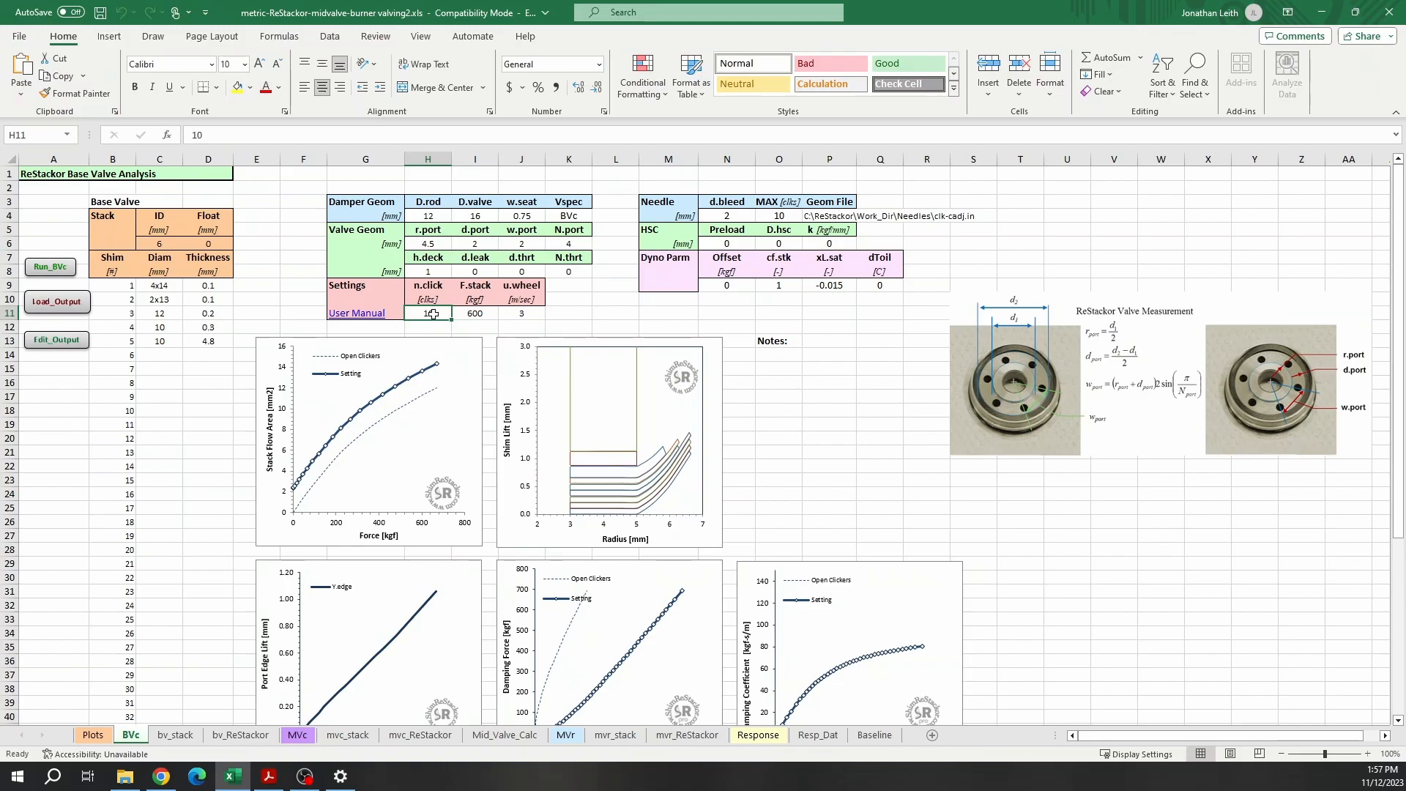
text(7)
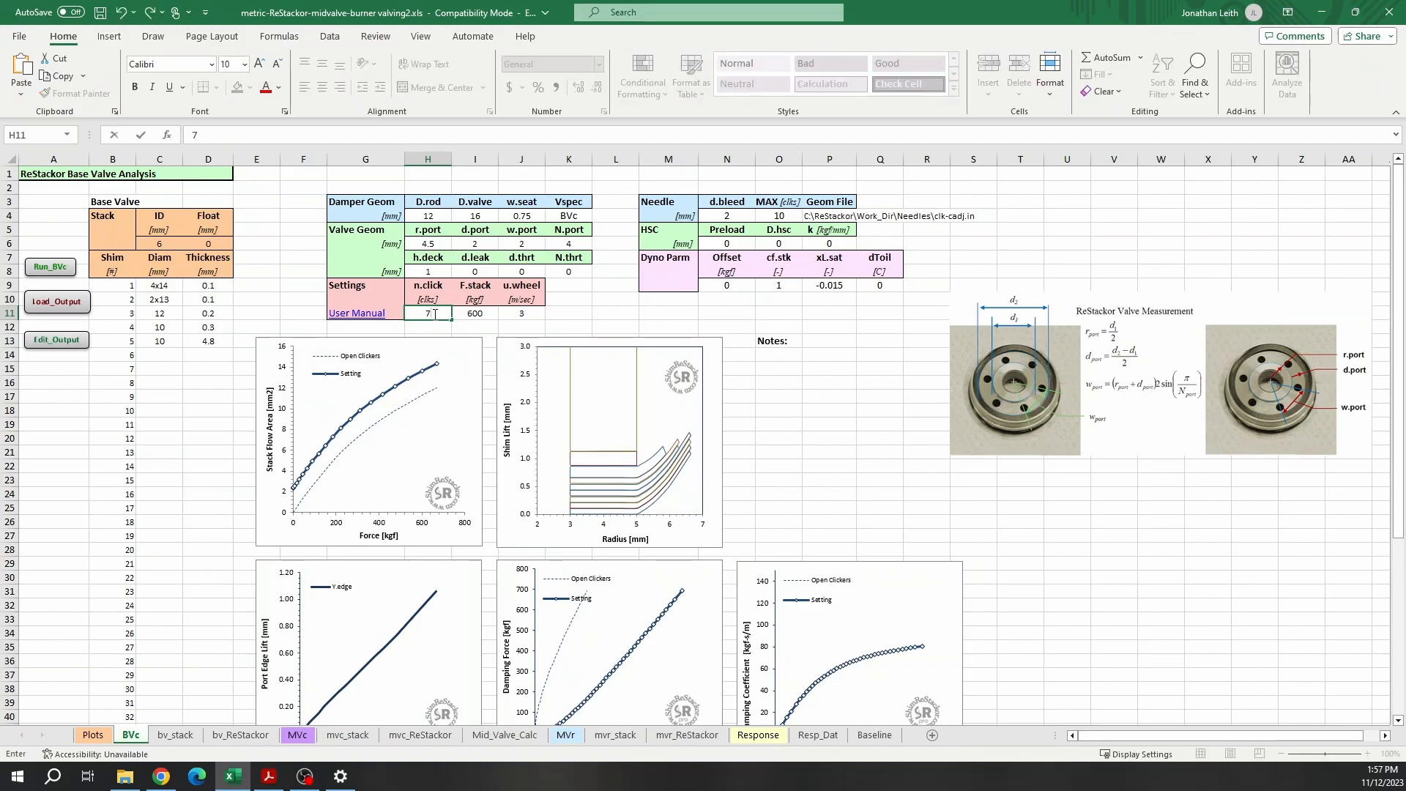
click(599, 311)
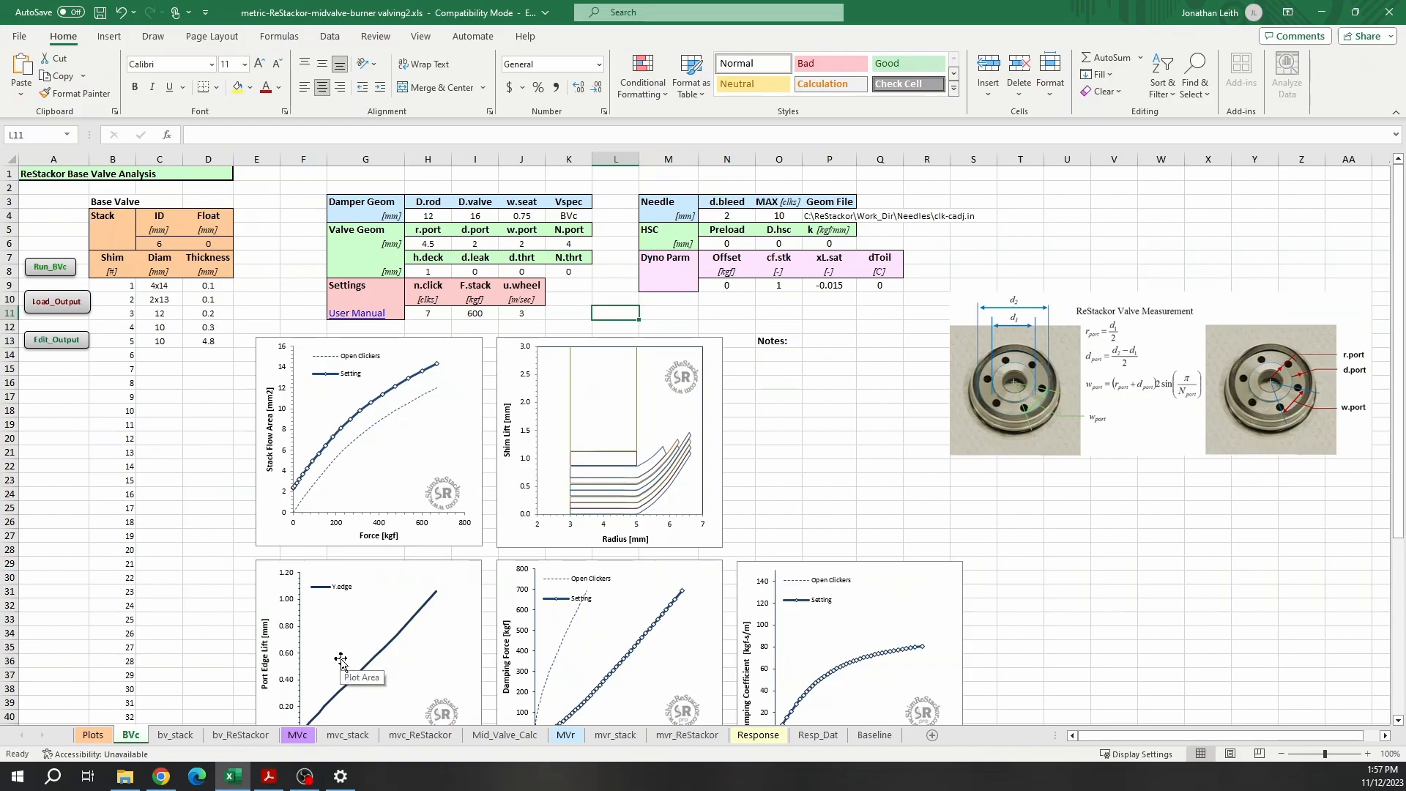
- Examine the stack force and flow data rows on the bv_ReStackor sheet against the BVc inputs
click(236, 735)
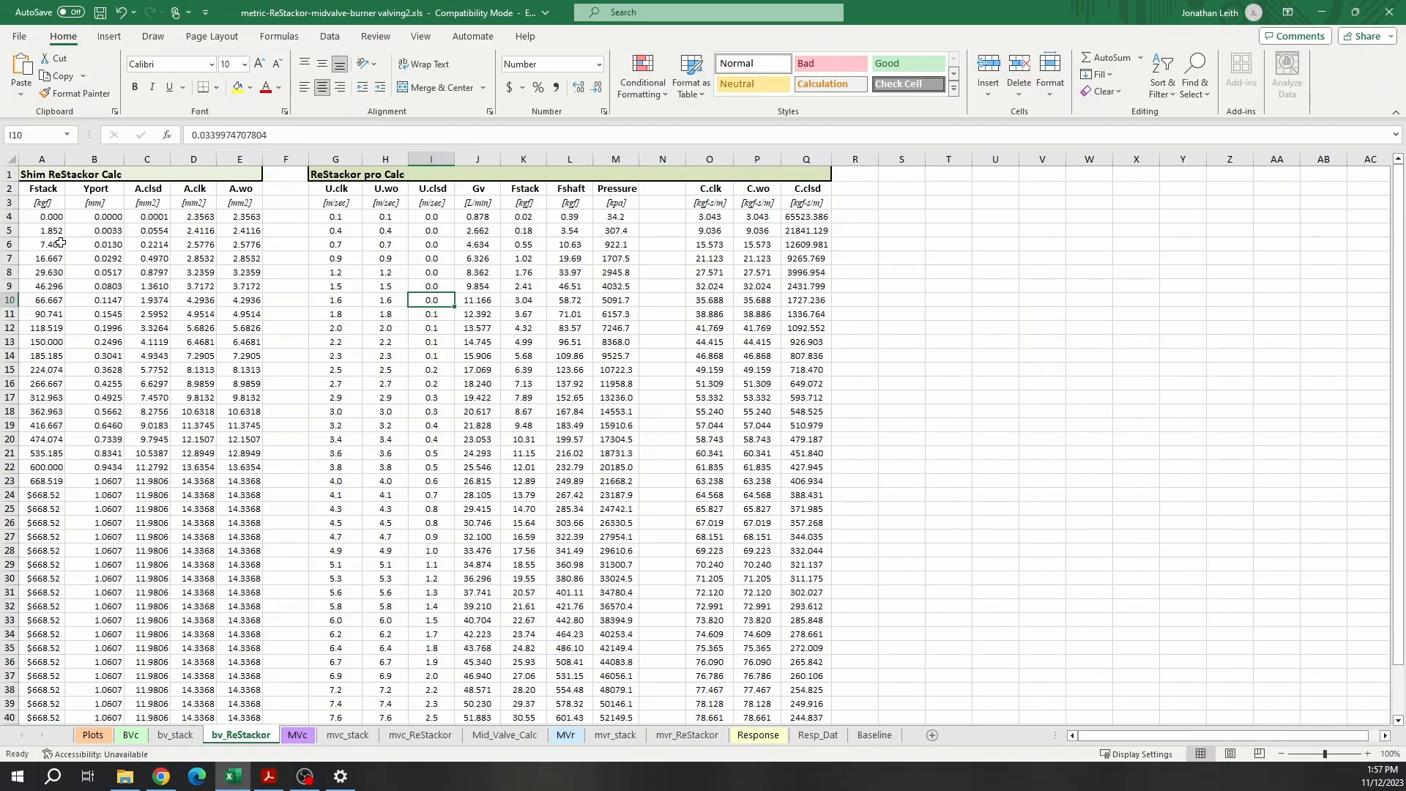
click(131, 735)
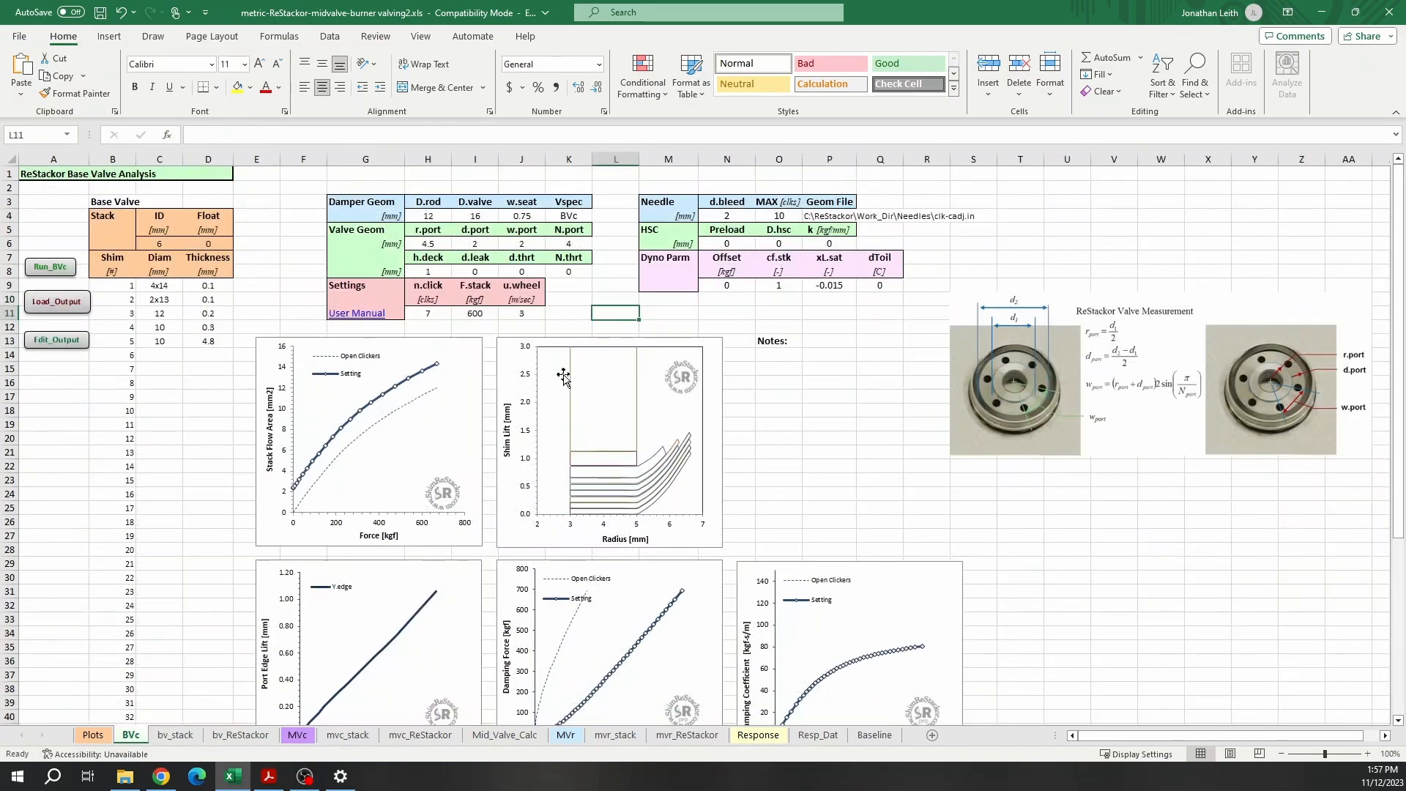
click(244, 735)
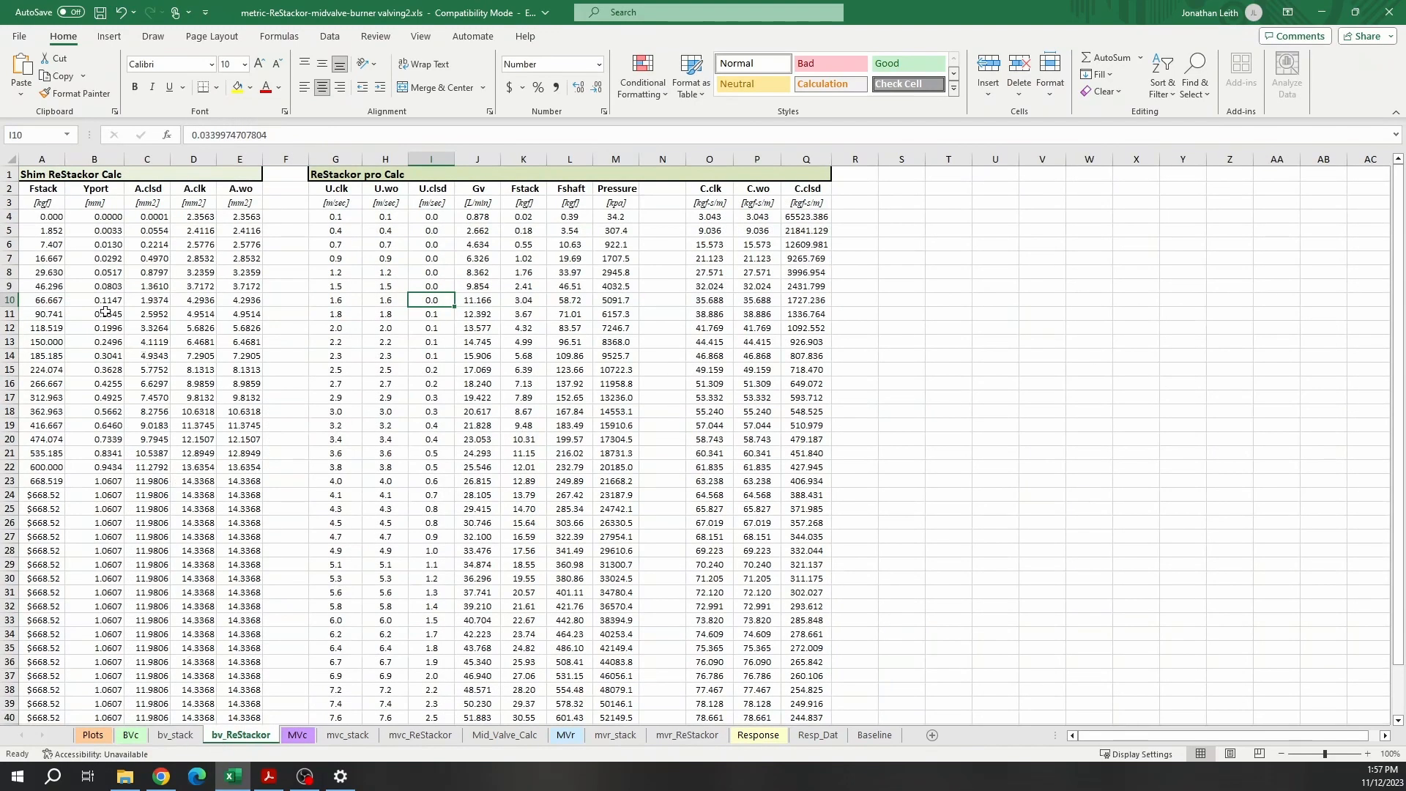
click(9, 217)
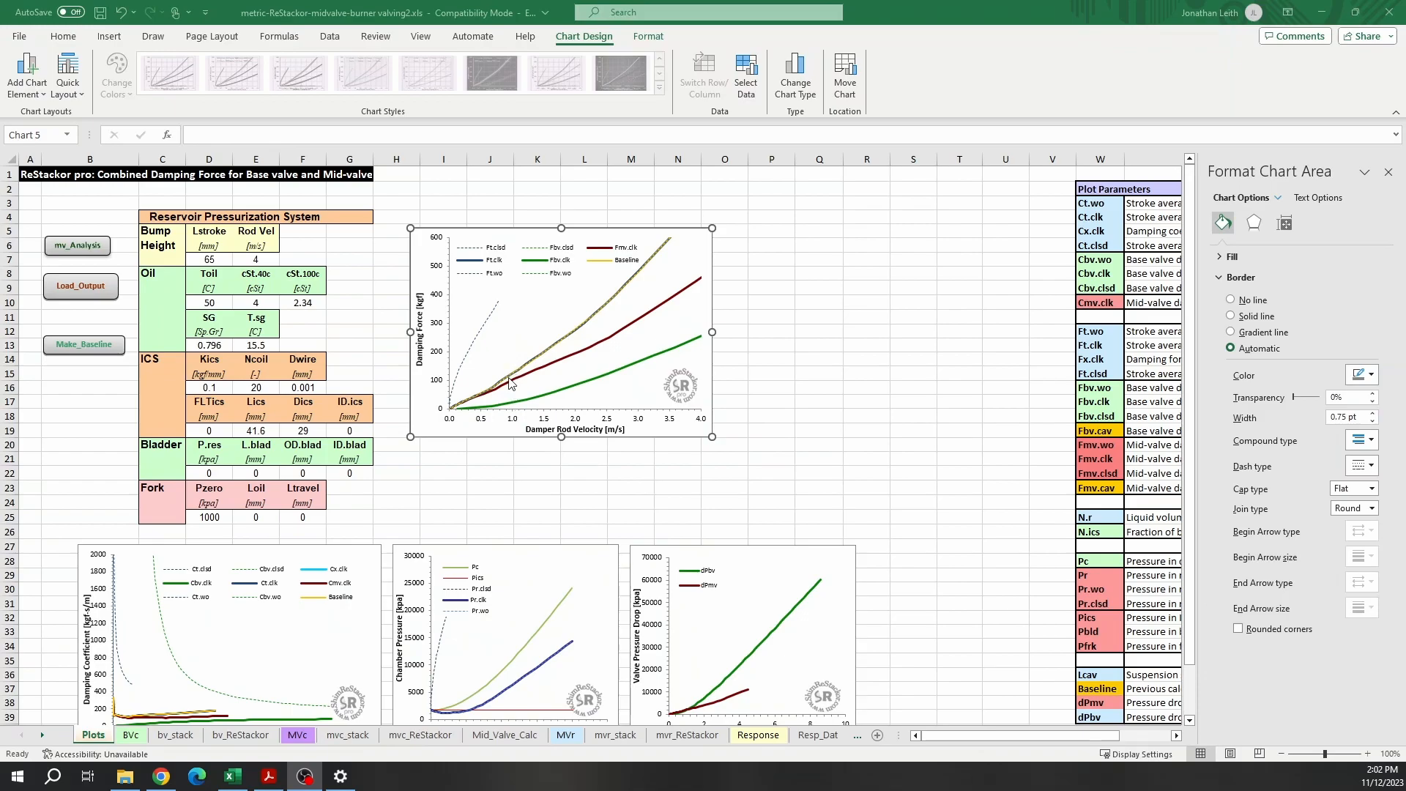
- Copy rows 4 to 23 of the Baseline sheet
click(41, 736)
click(42, 736)
click(814, 737)
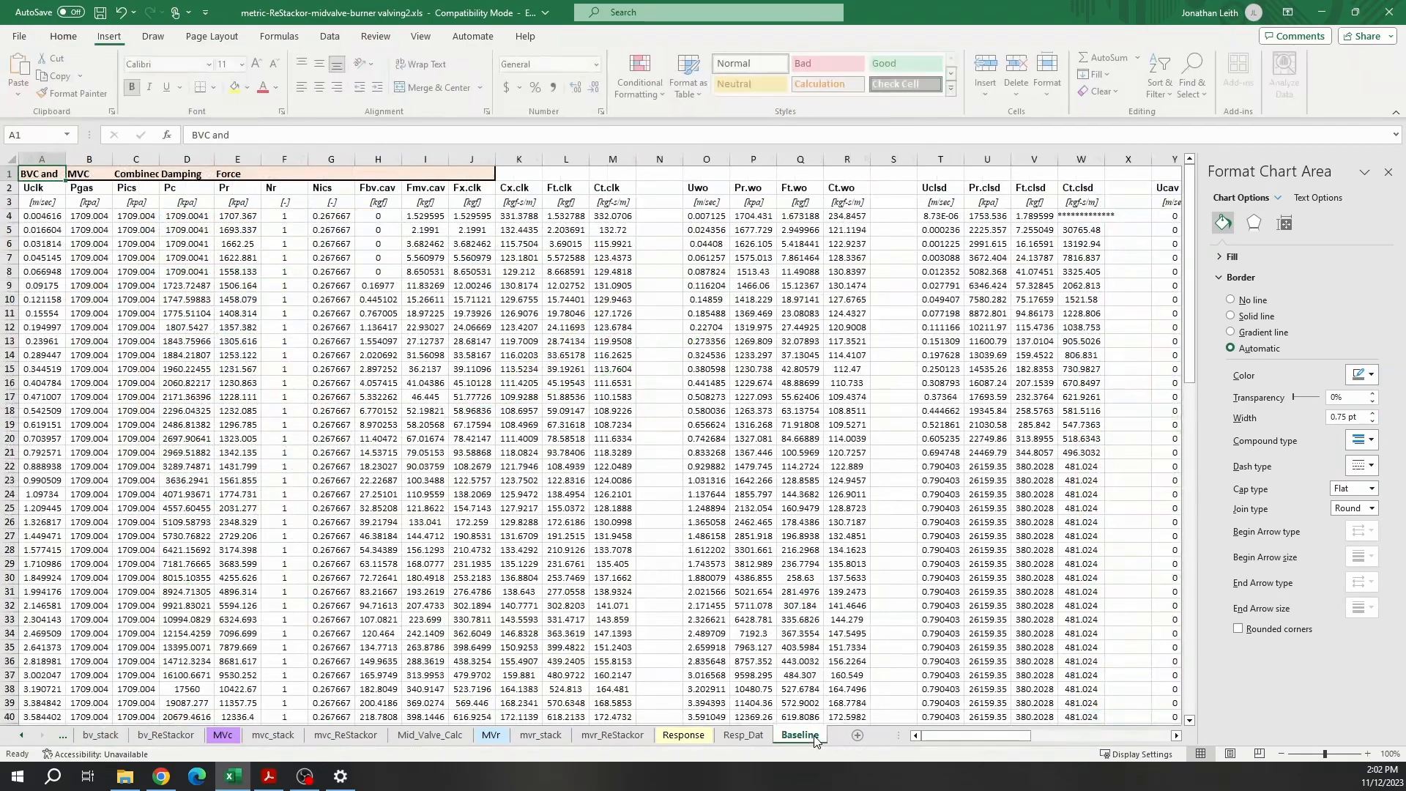
click(7, 216)
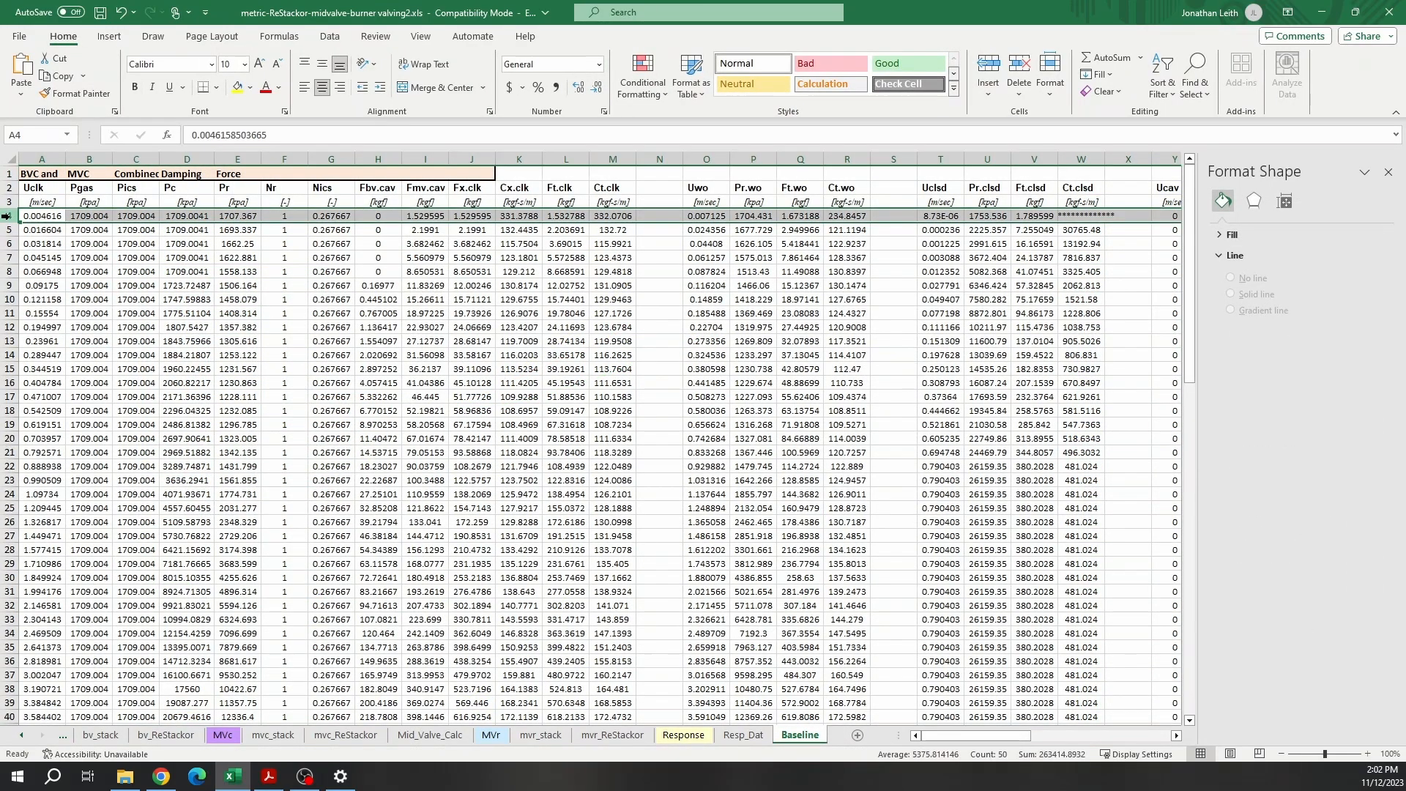
shift+click(9, 480)
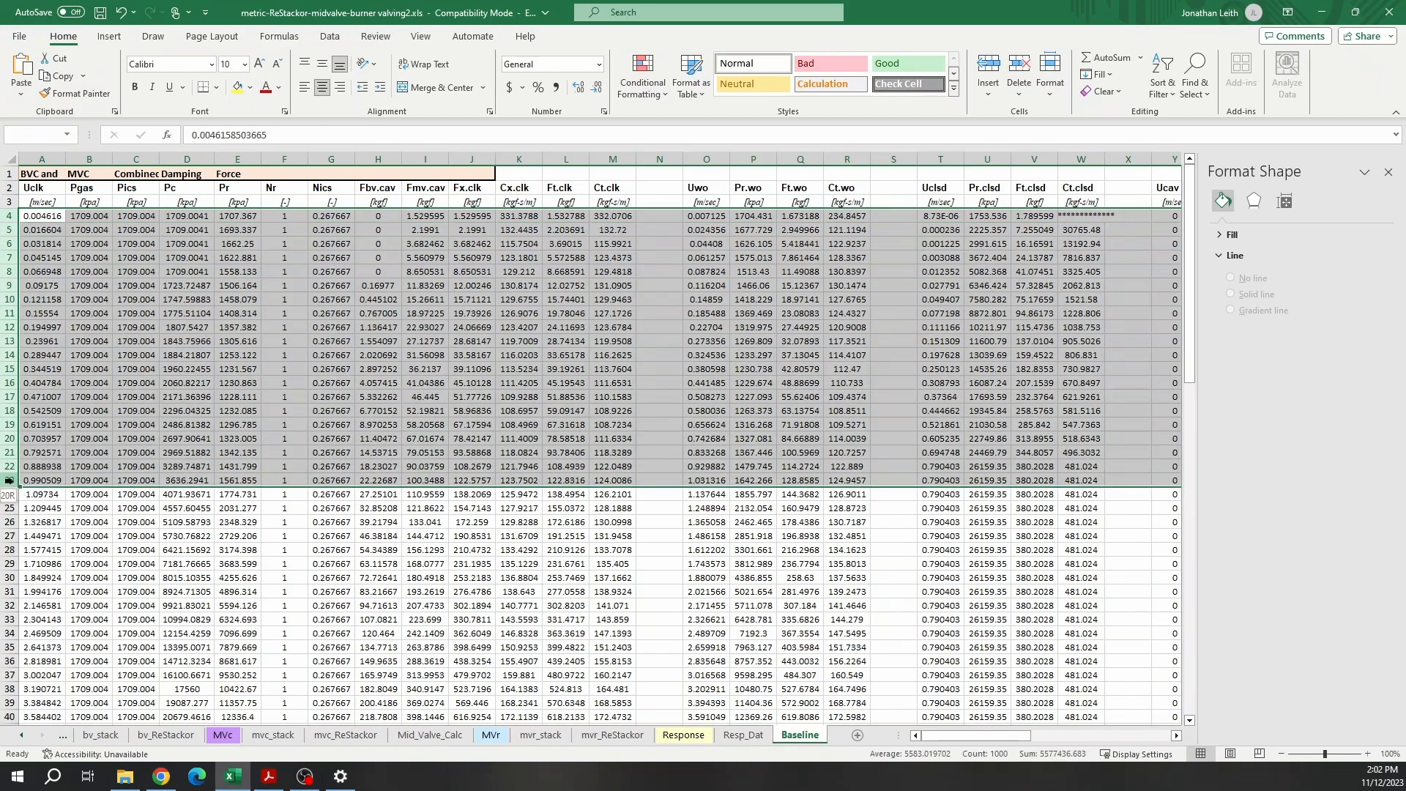
key(ctrl+c)
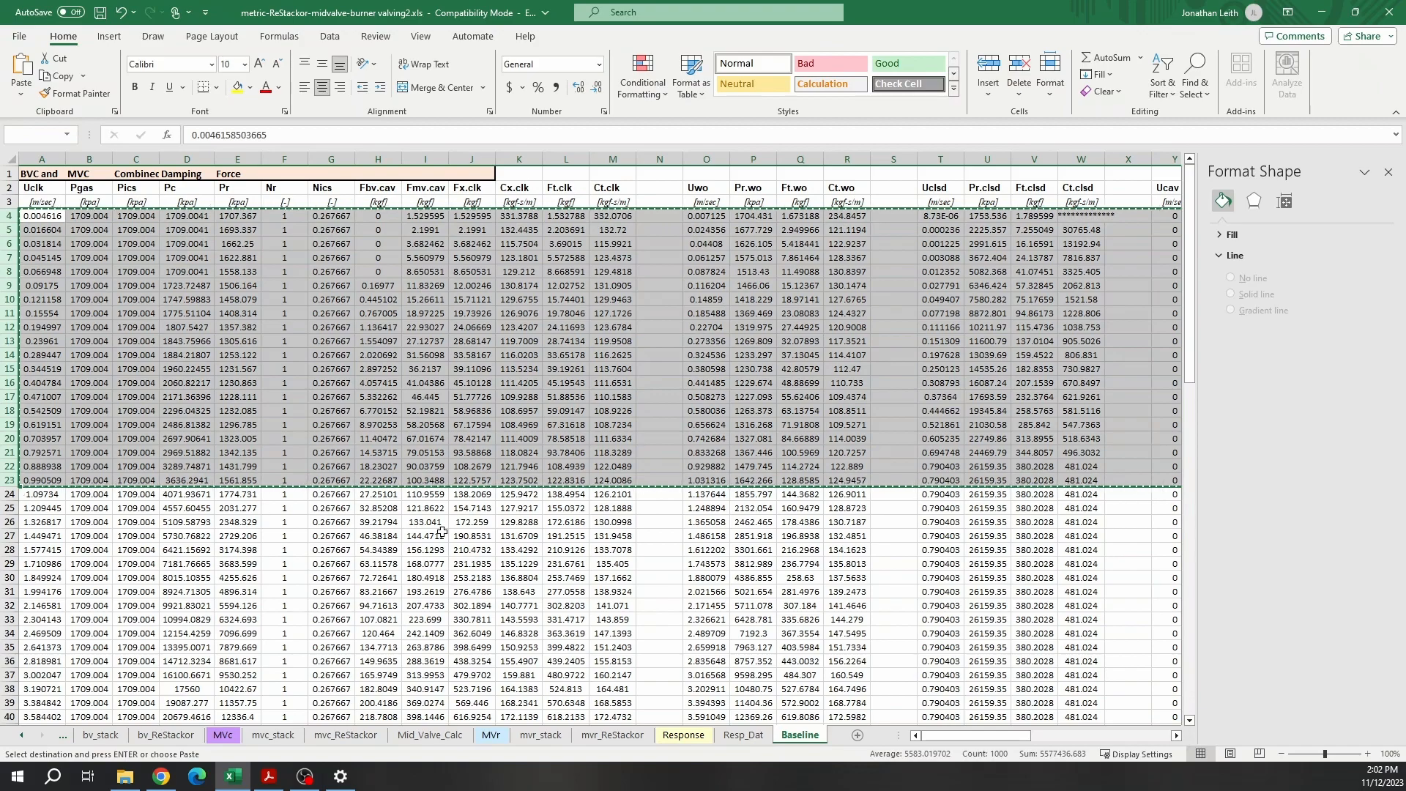
- Run the base valve analysis on the BVc sheet and load its output
click(21, 734)
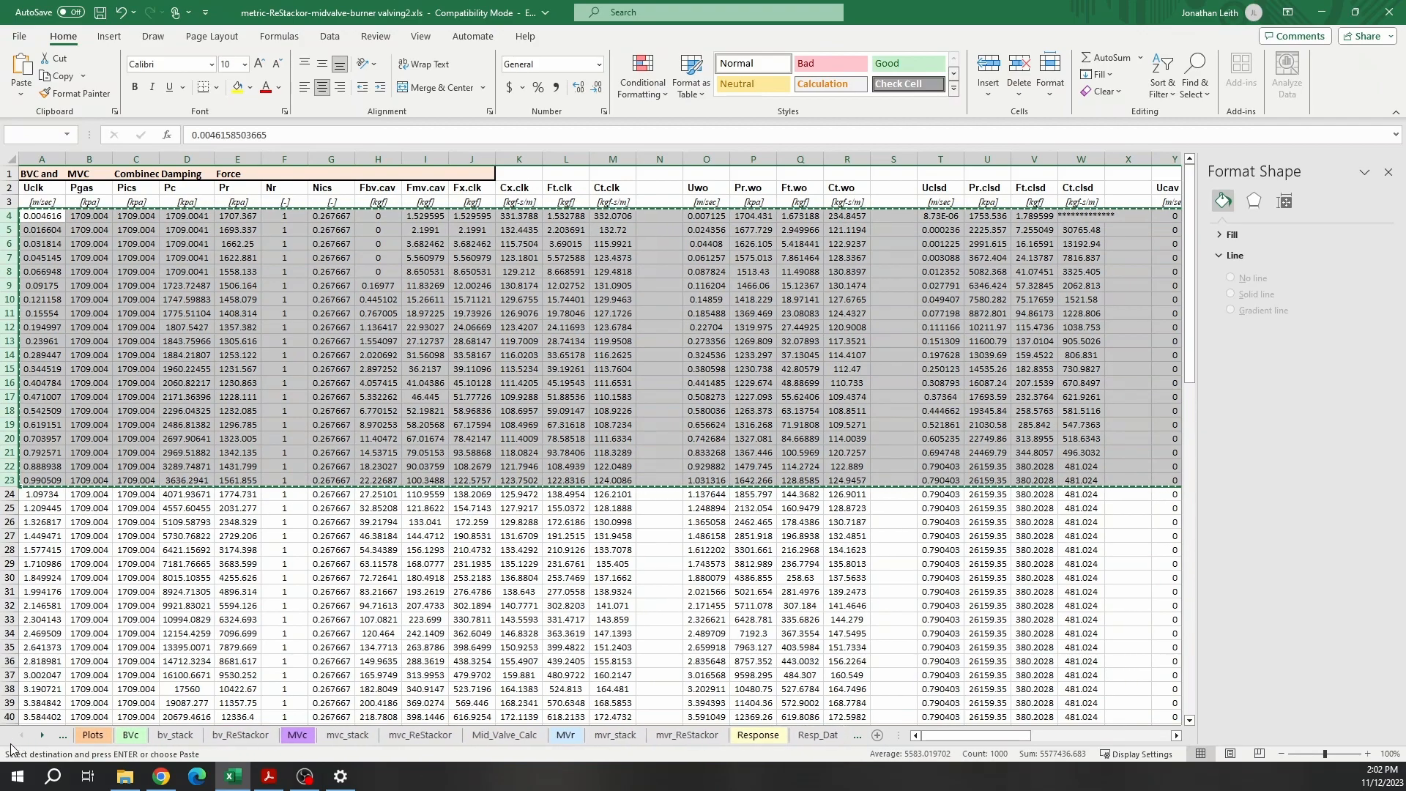
click(130, 735)
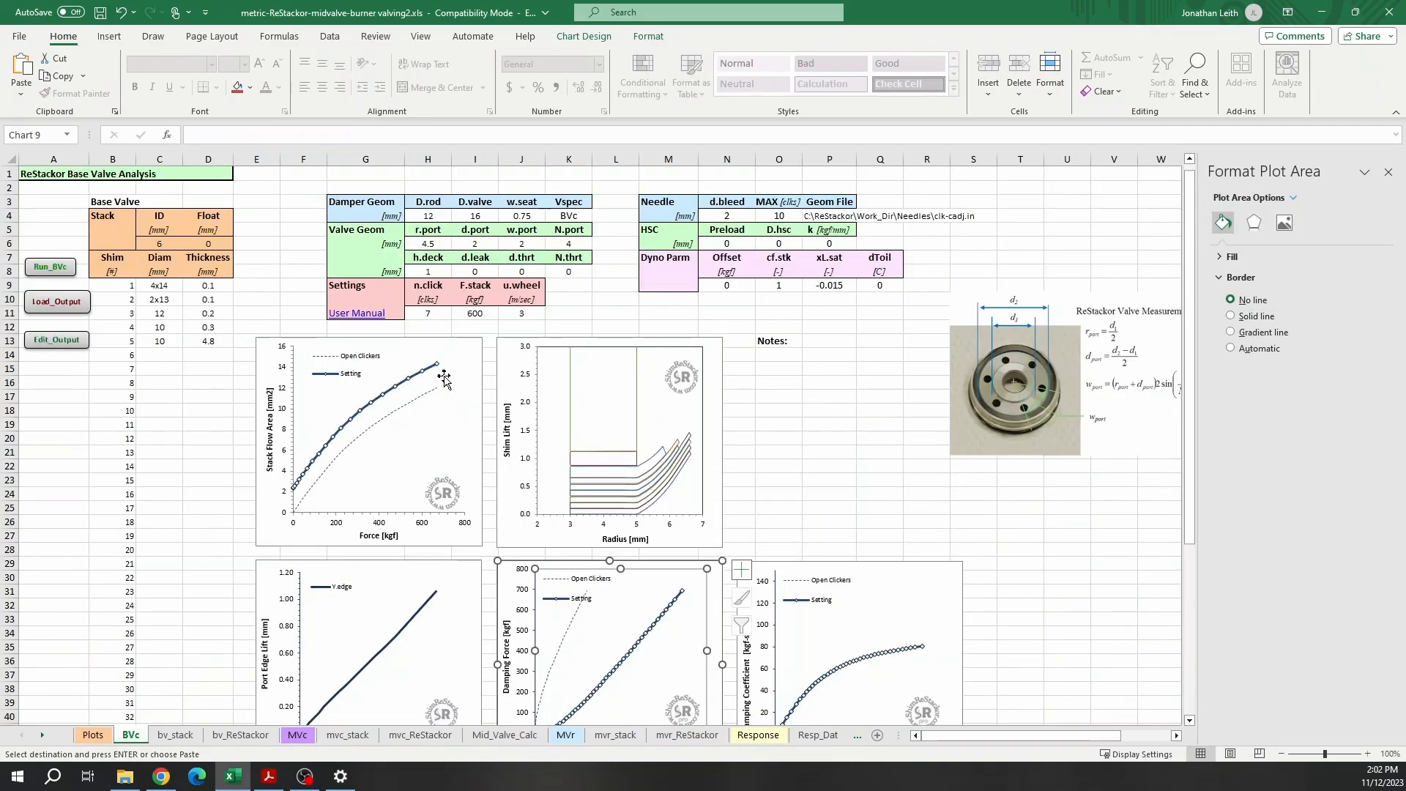
click(51, 270)
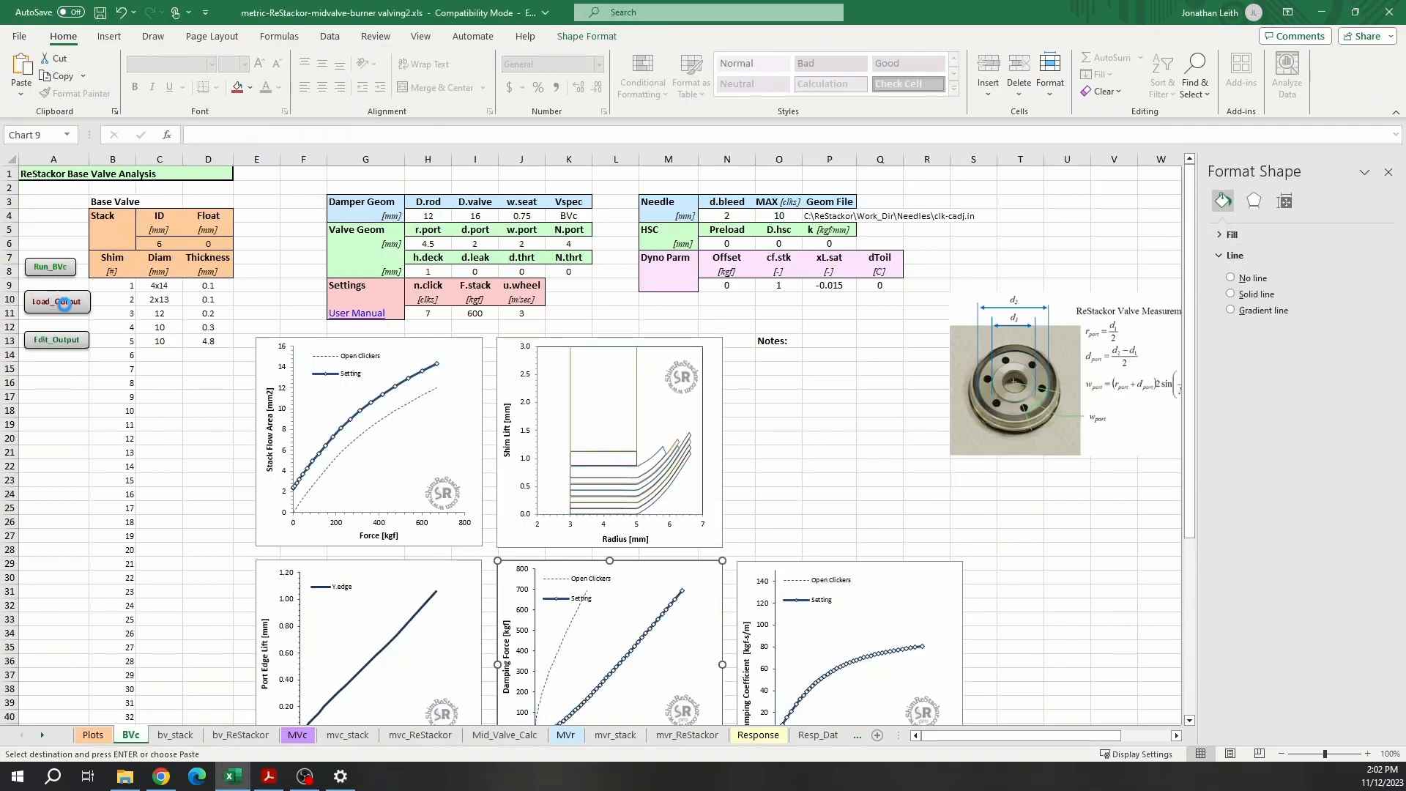
- Run the mid-valve analysis on the Plots sheet and make its loaded output the new baseline
click(93, 735)
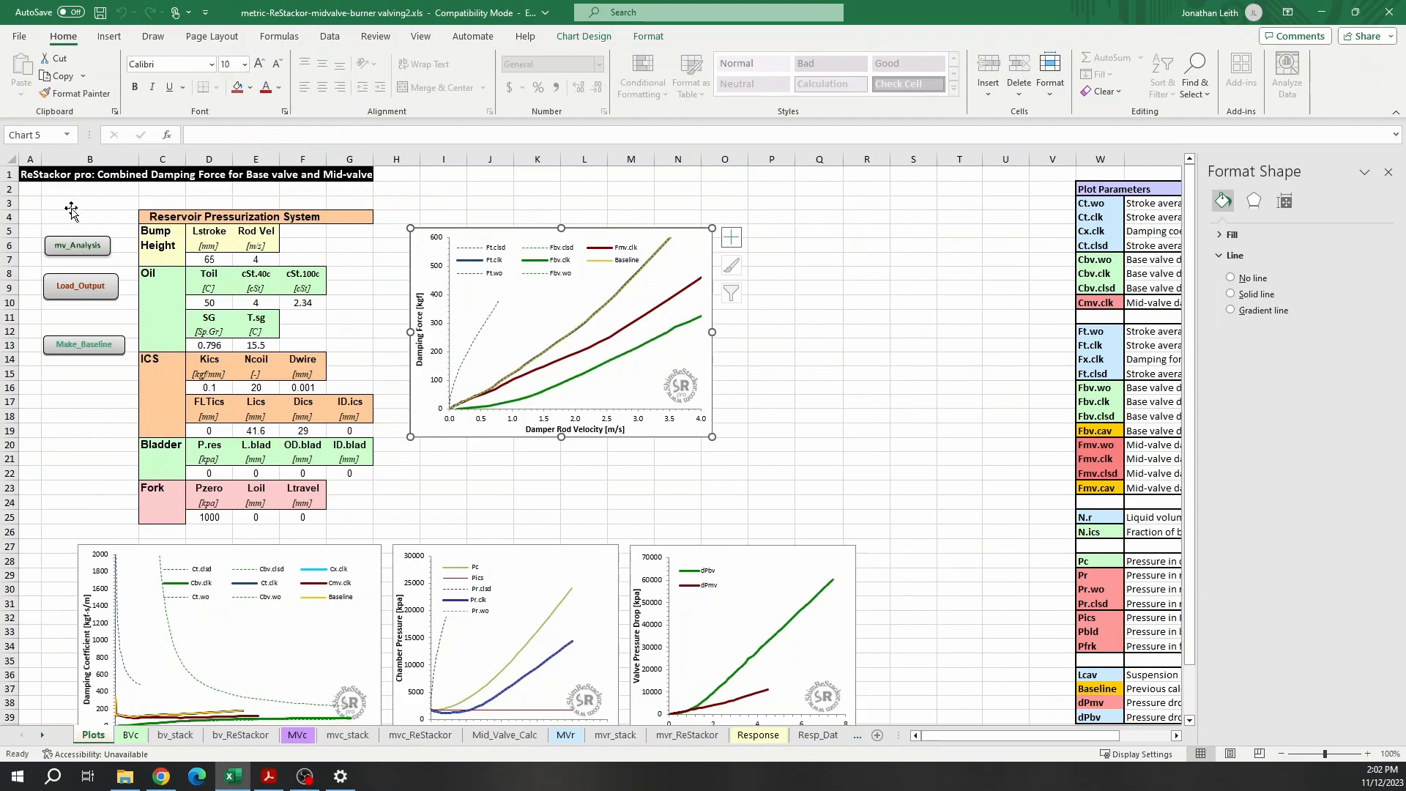
click(70, 245)
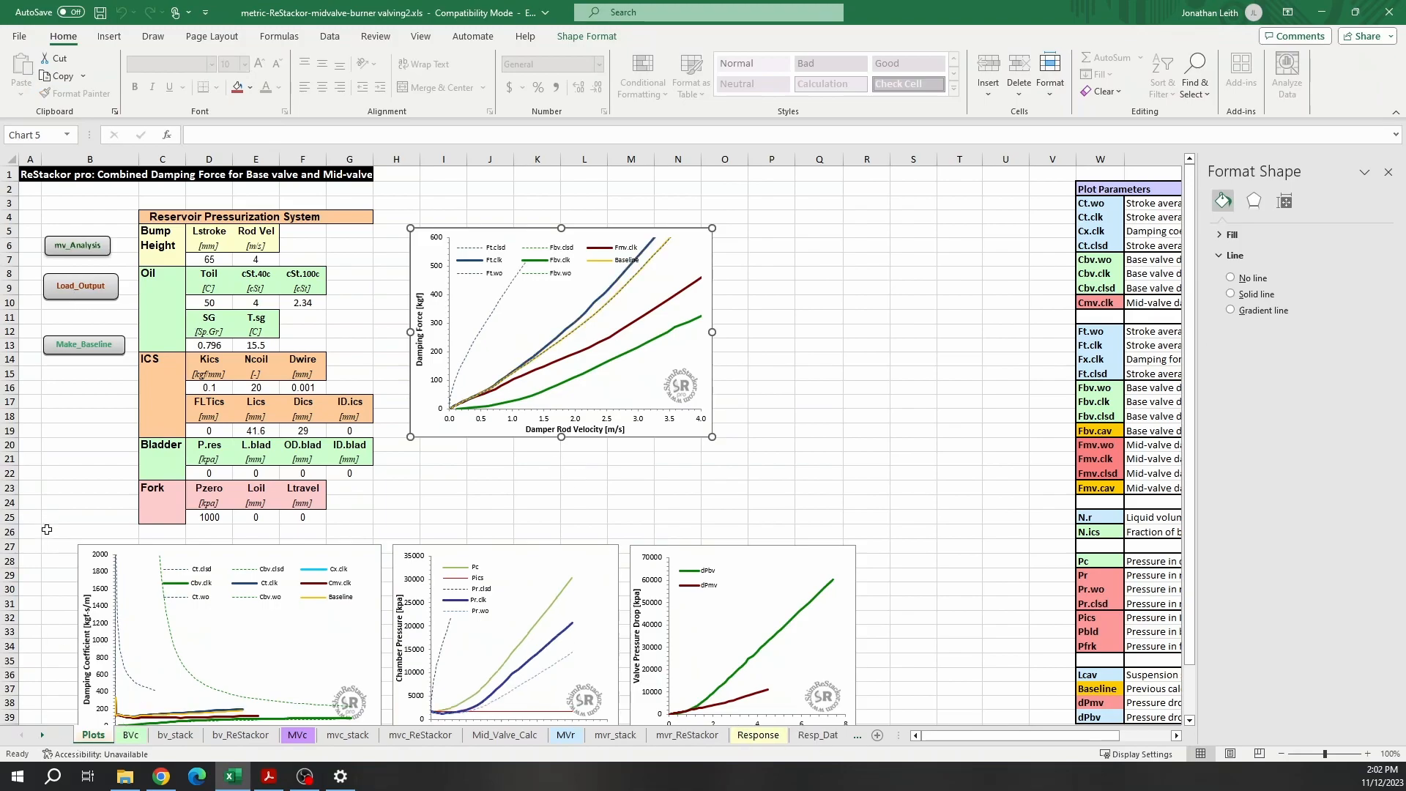
click(82, 344)
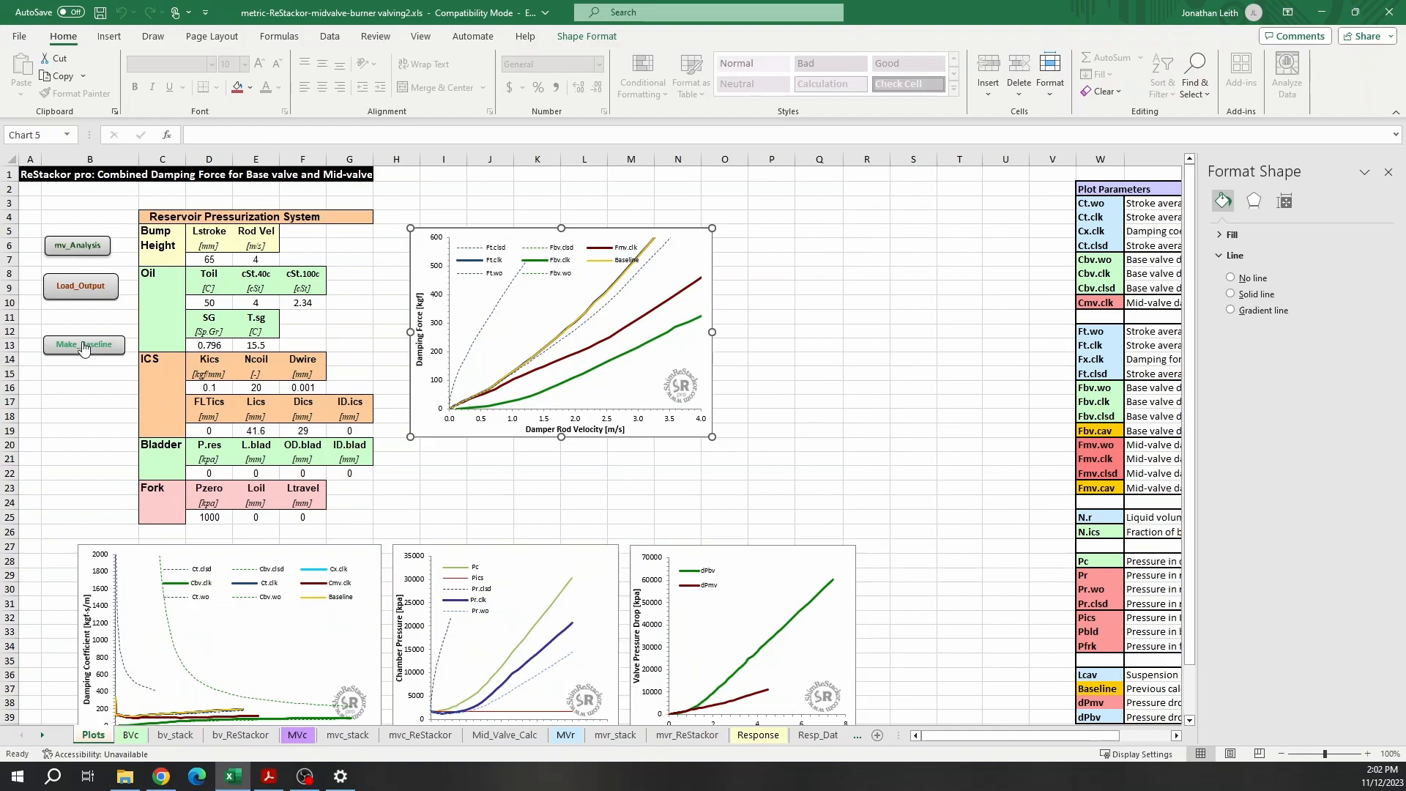
- Try to insert the copied data rows at rows 4 to 23 of the Baseline sheet, and undo the insertion
click(44, 736)
click(44, 737)
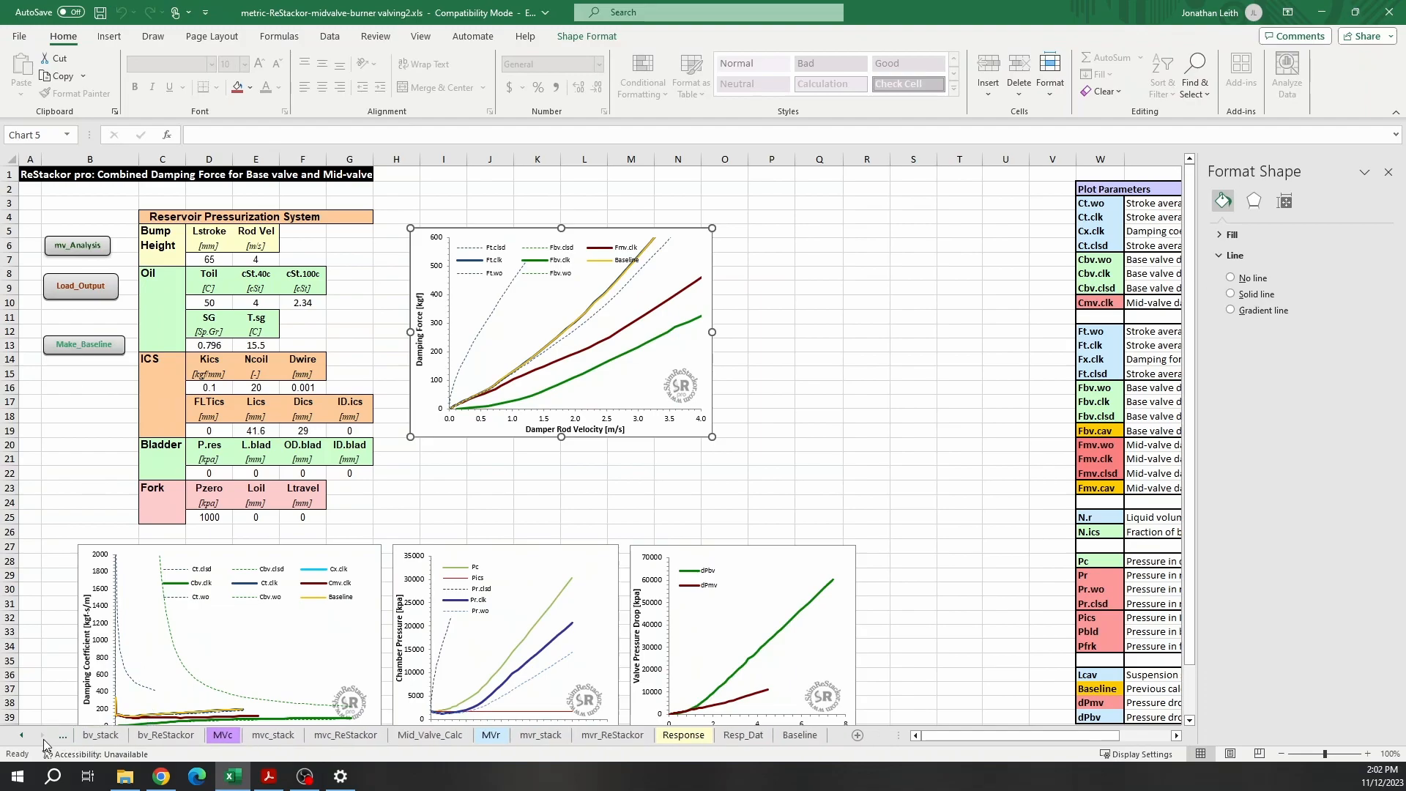
click(800, 735)
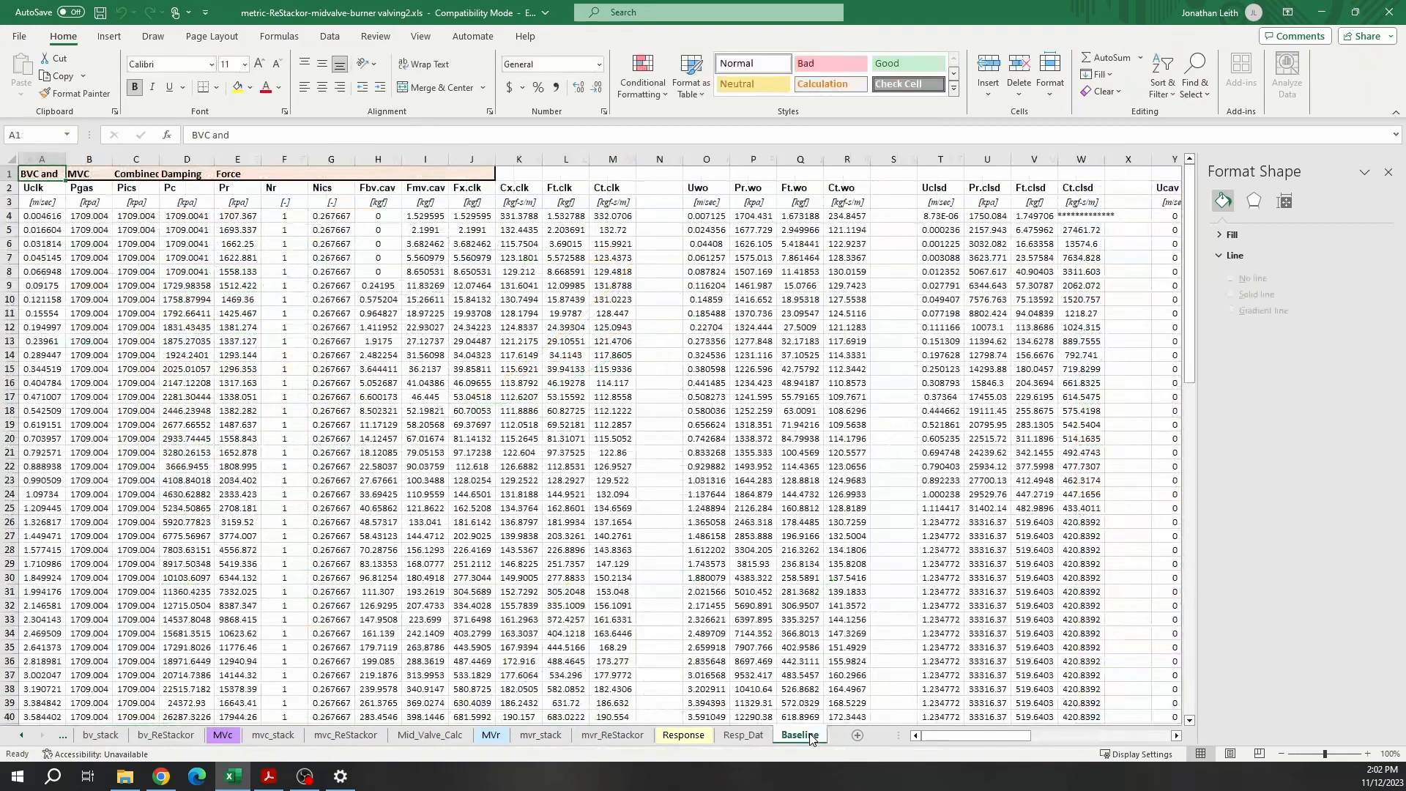
click(9, 215)
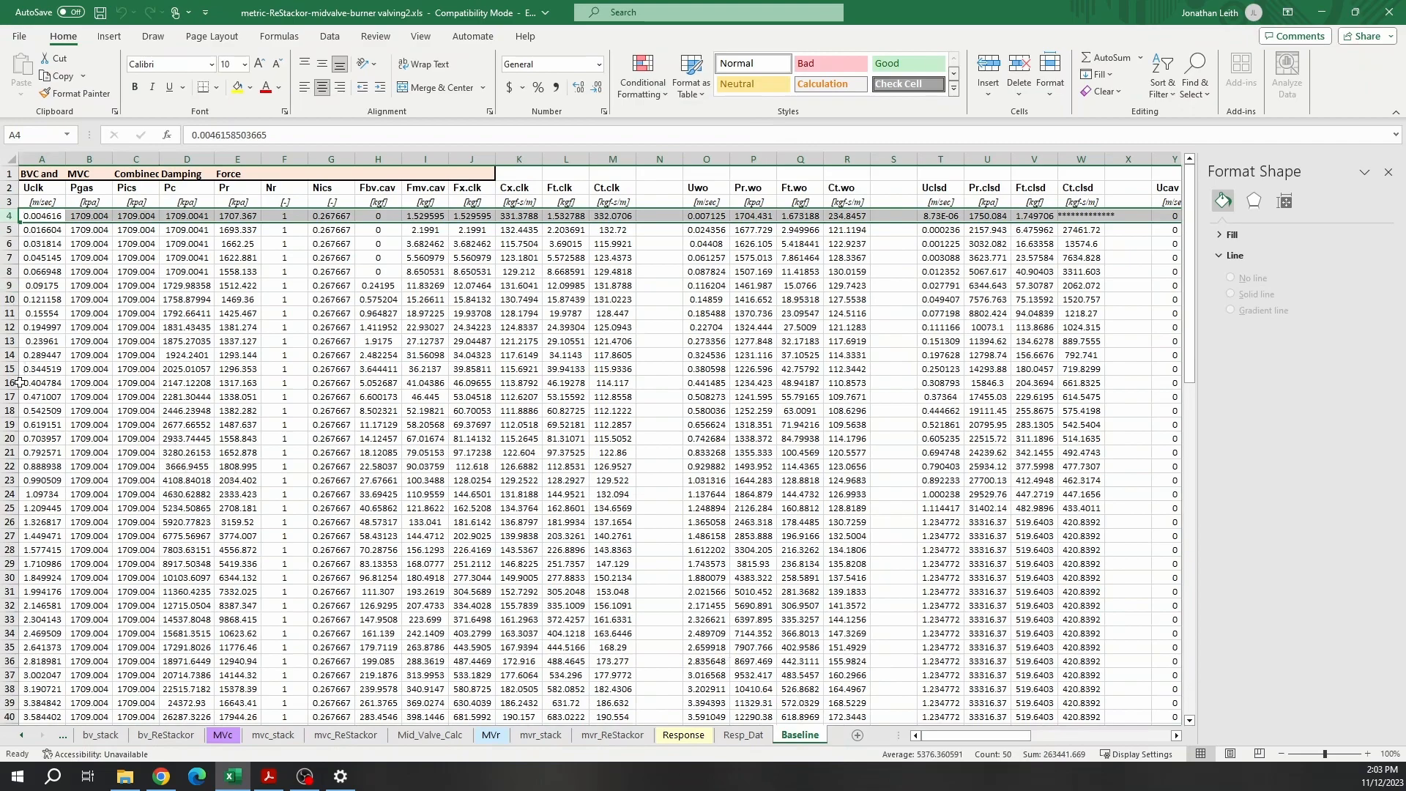
shift+click(9, 480)
right_click(9, 480)
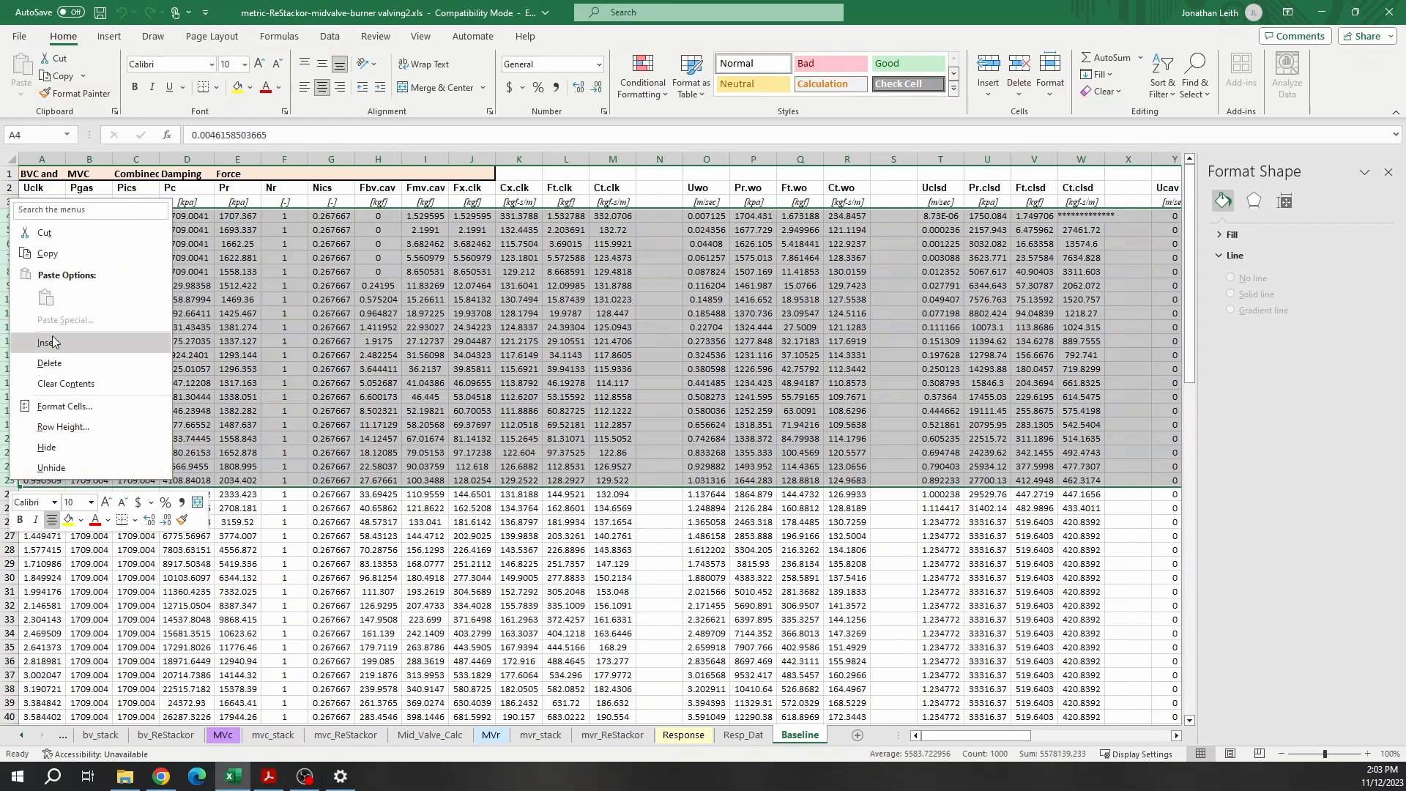
click(75, 345)
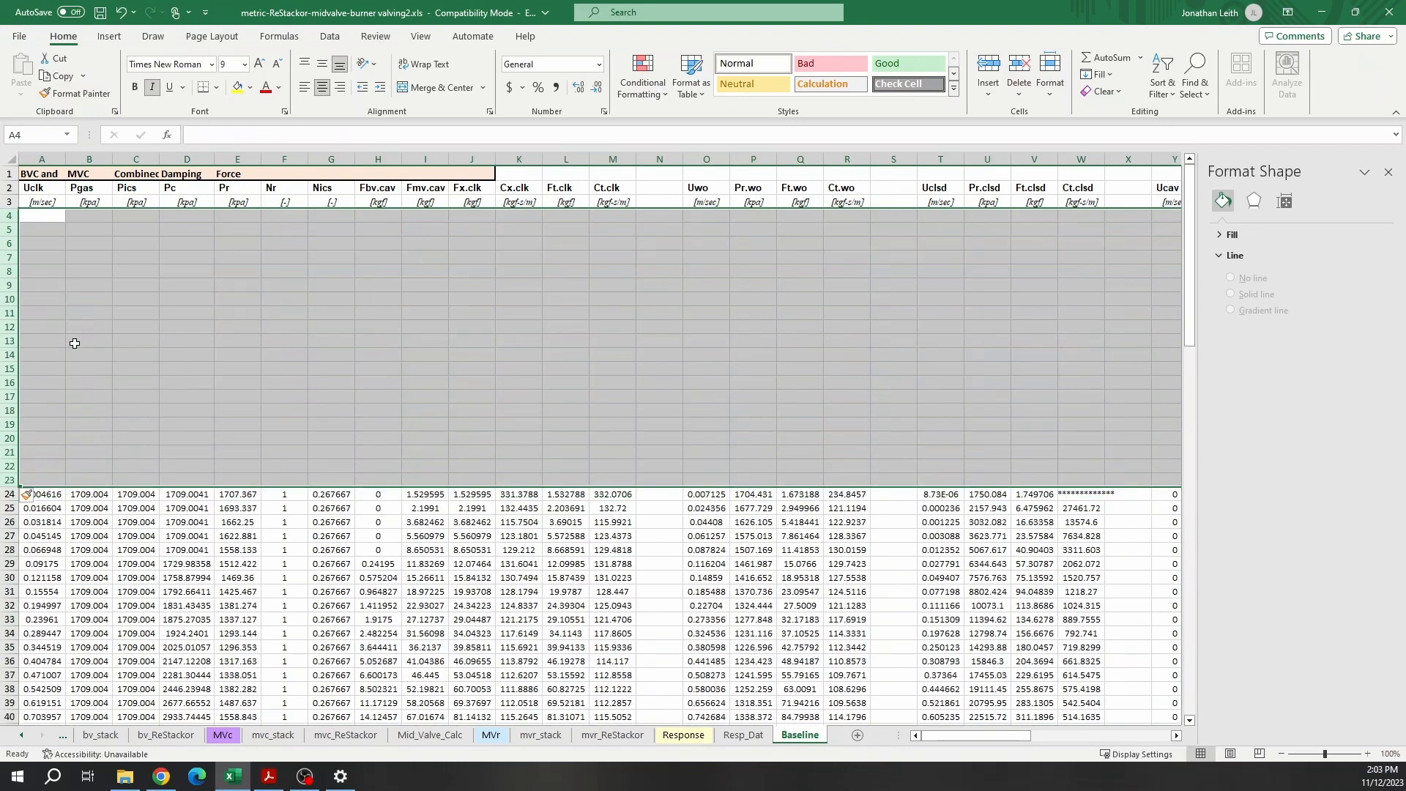
key(ctrl+z)
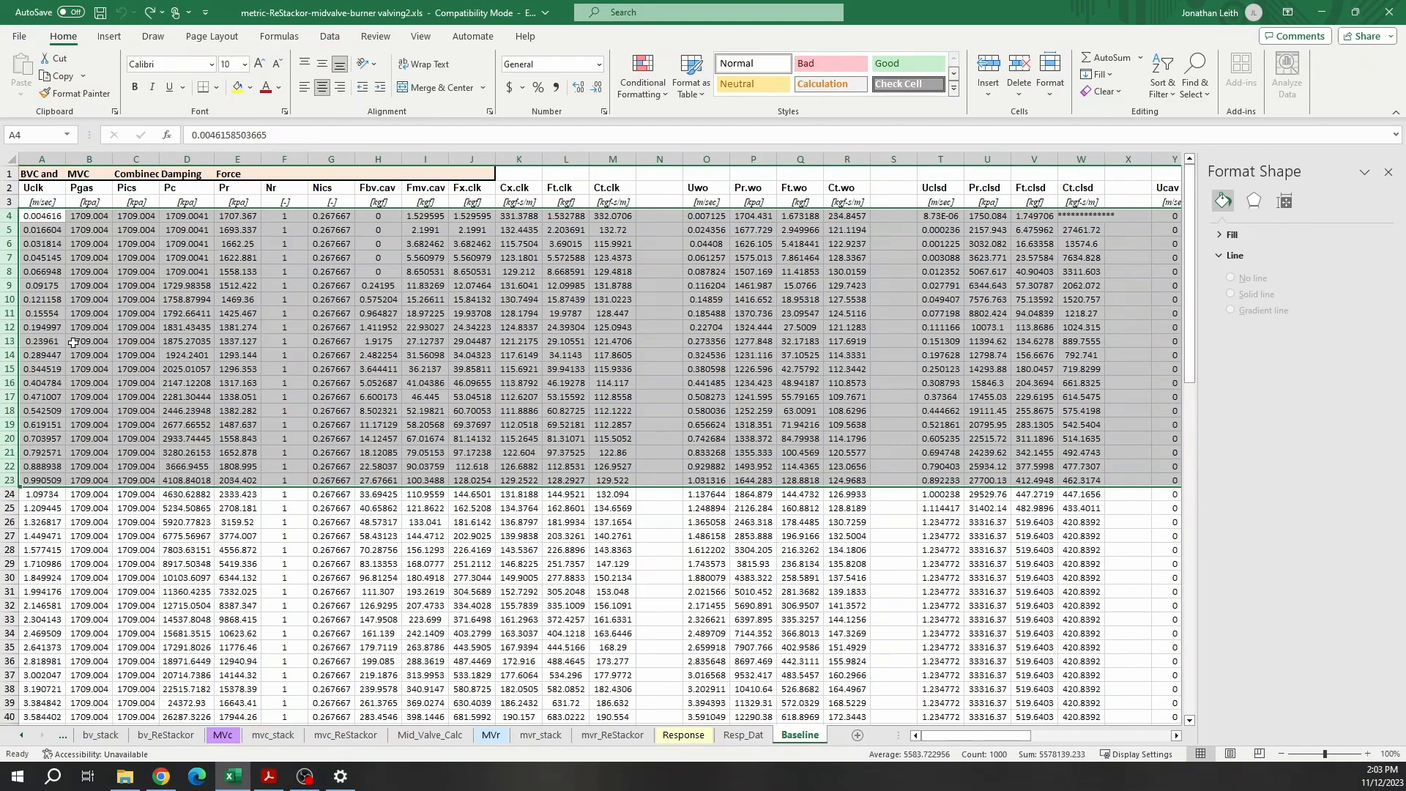
right_click(6, 382)
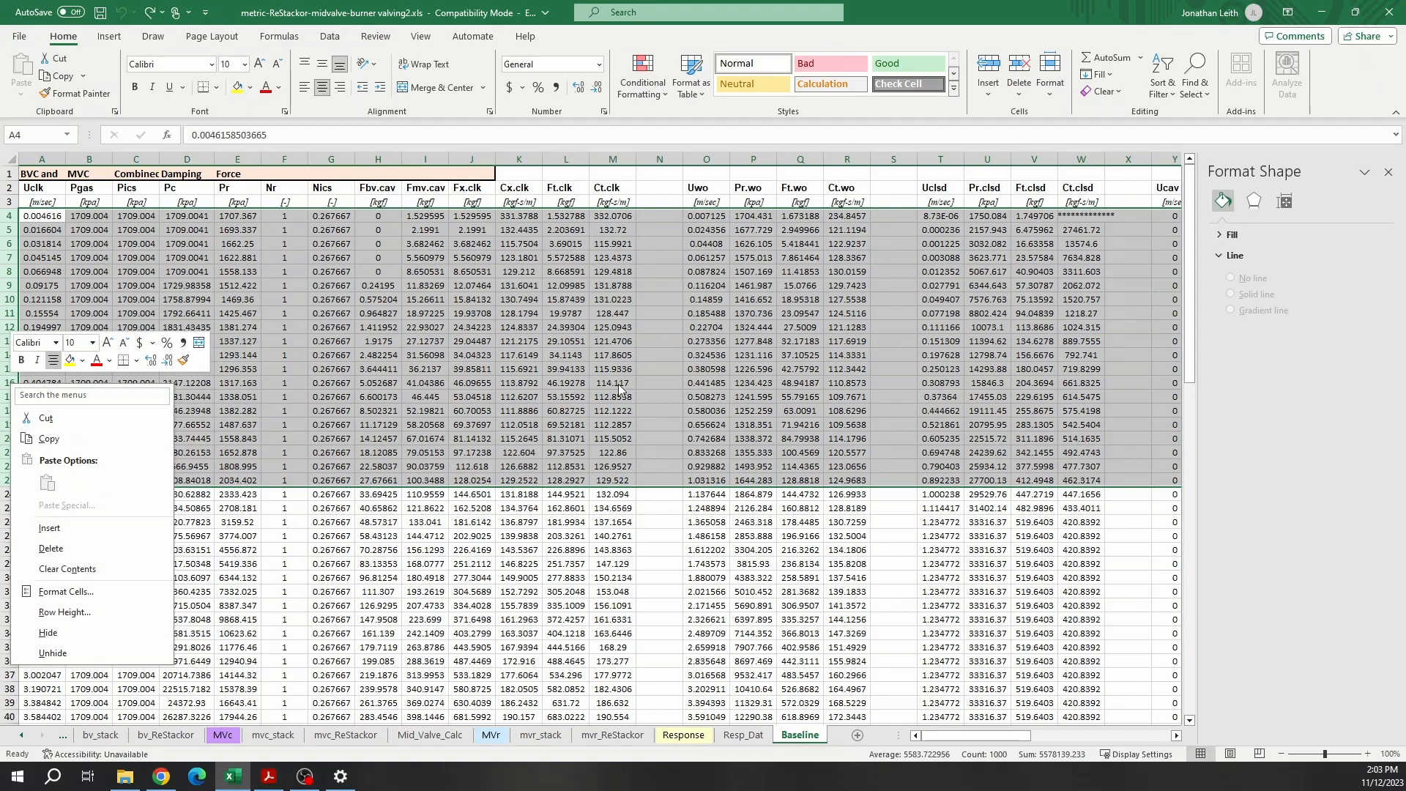
key(Escape)
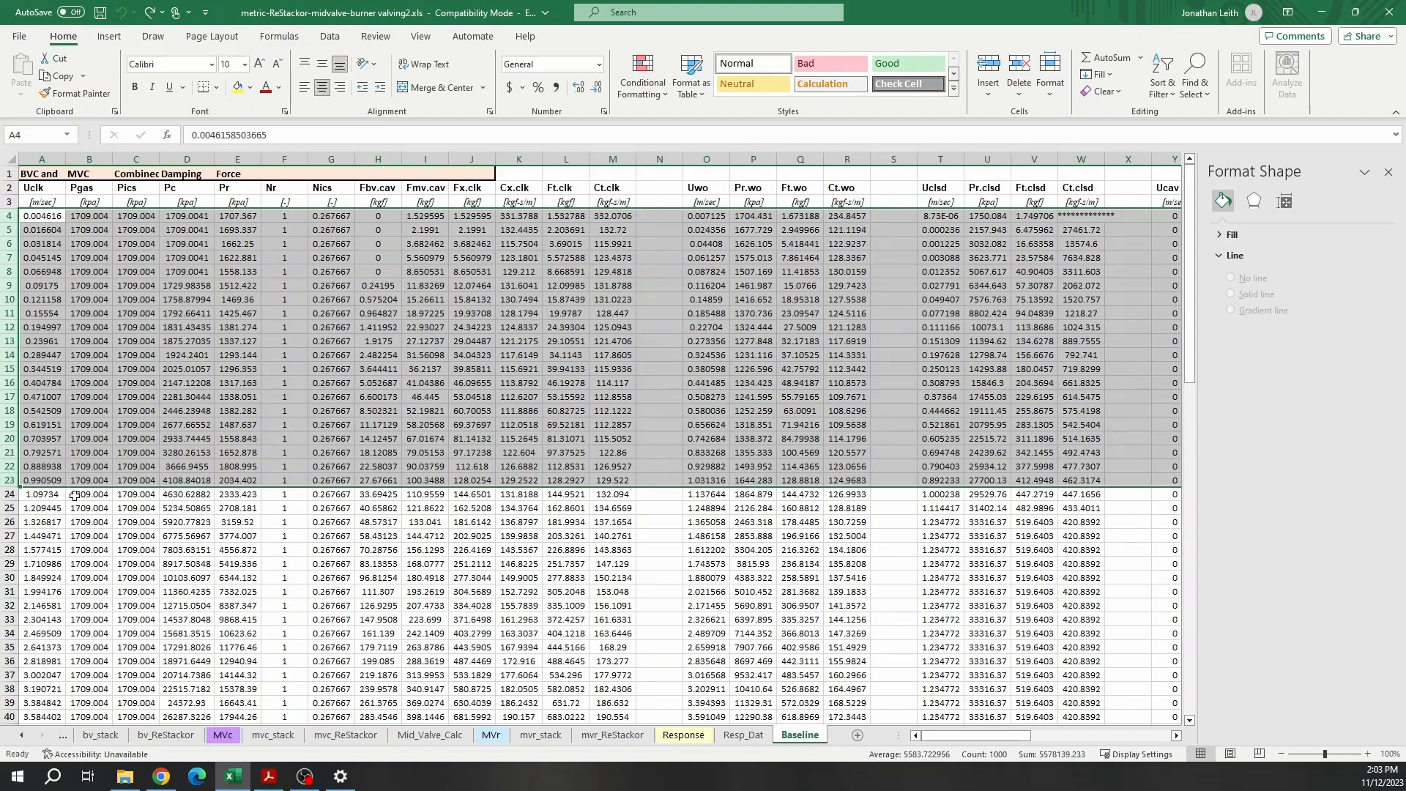
- Copy rows 24 to 43 of the Baseline sheet and paste them into the empty area starting at row 108
click(9, 494)
scroll(9, 505, down, 5)
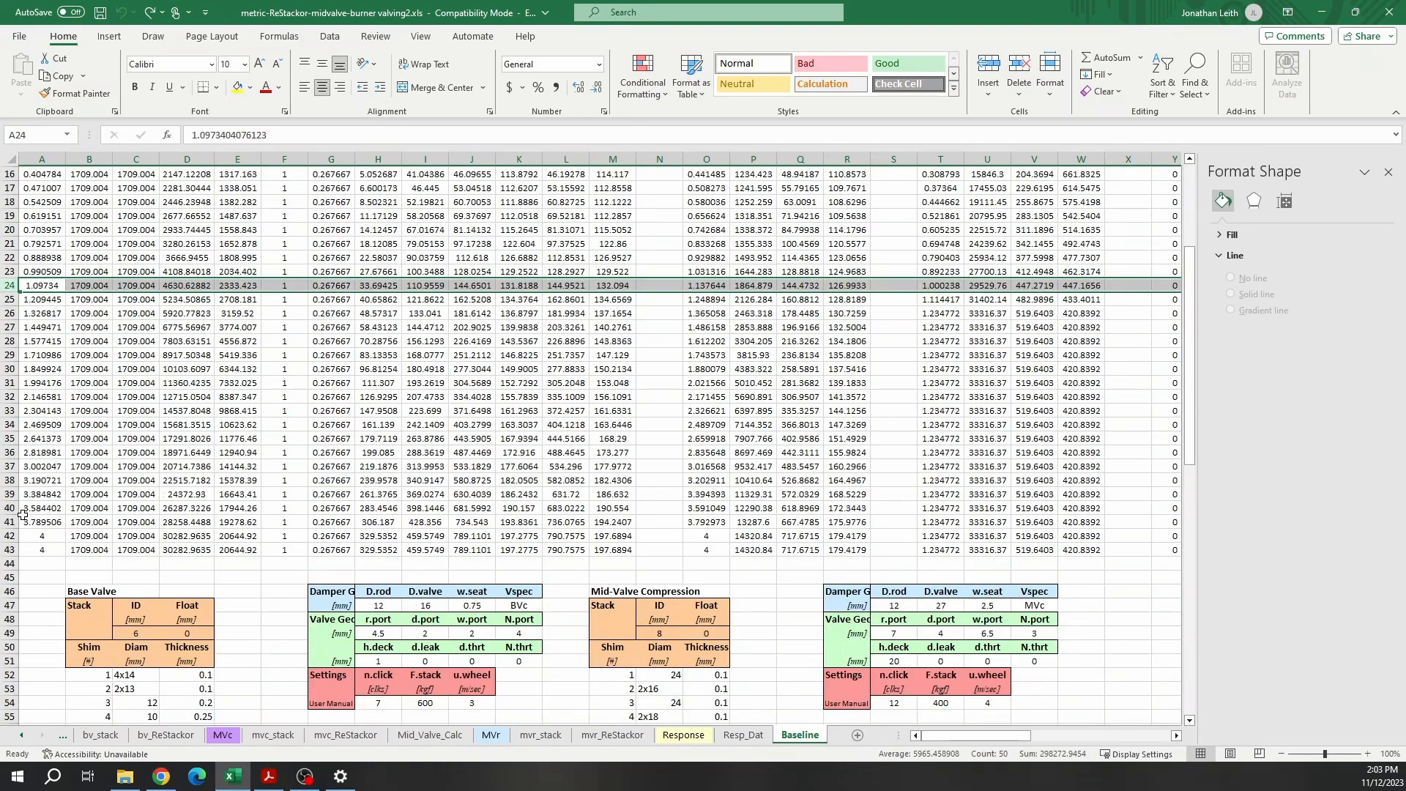
drag(12, 550, 9, 549)
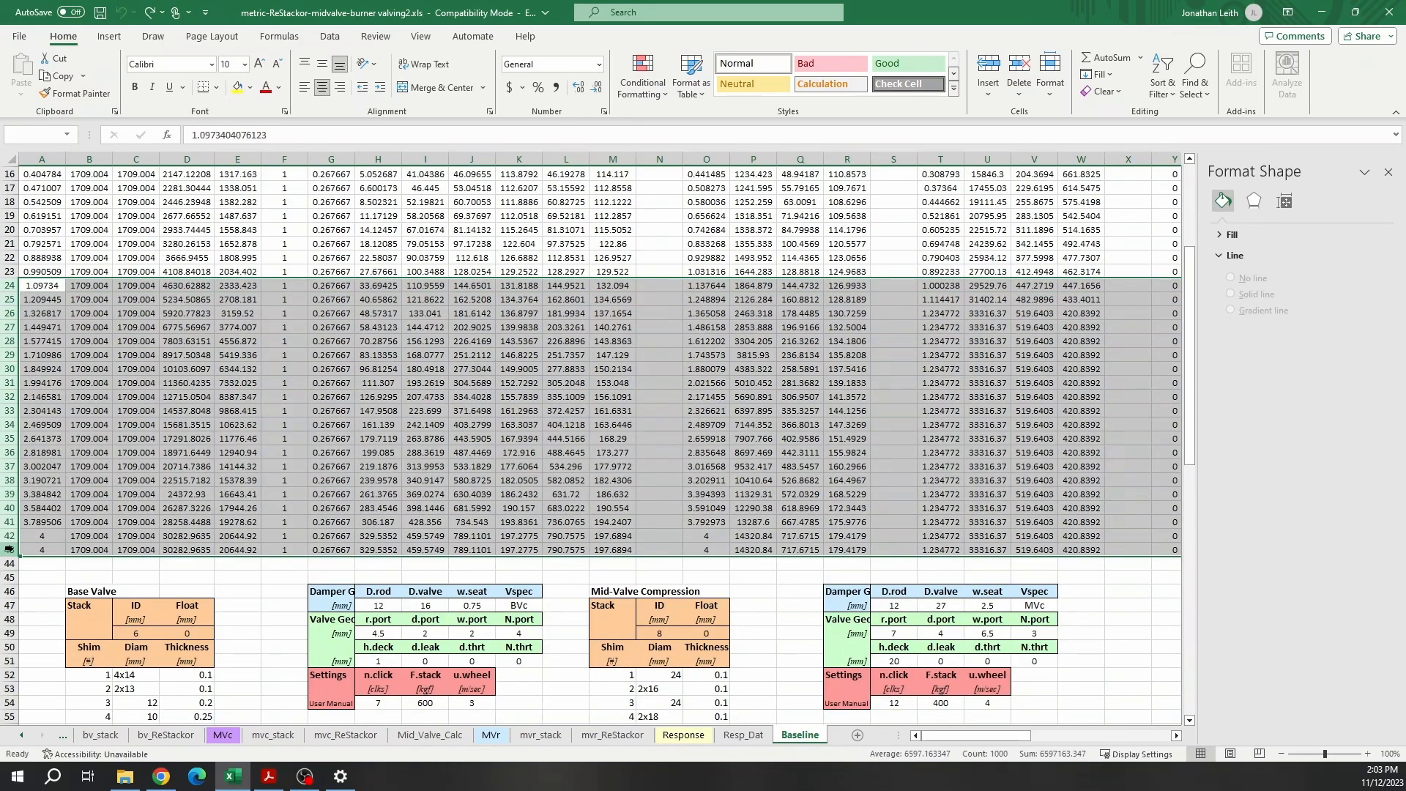
key(ctrl+c)
scroll(729, 629, down, 16)
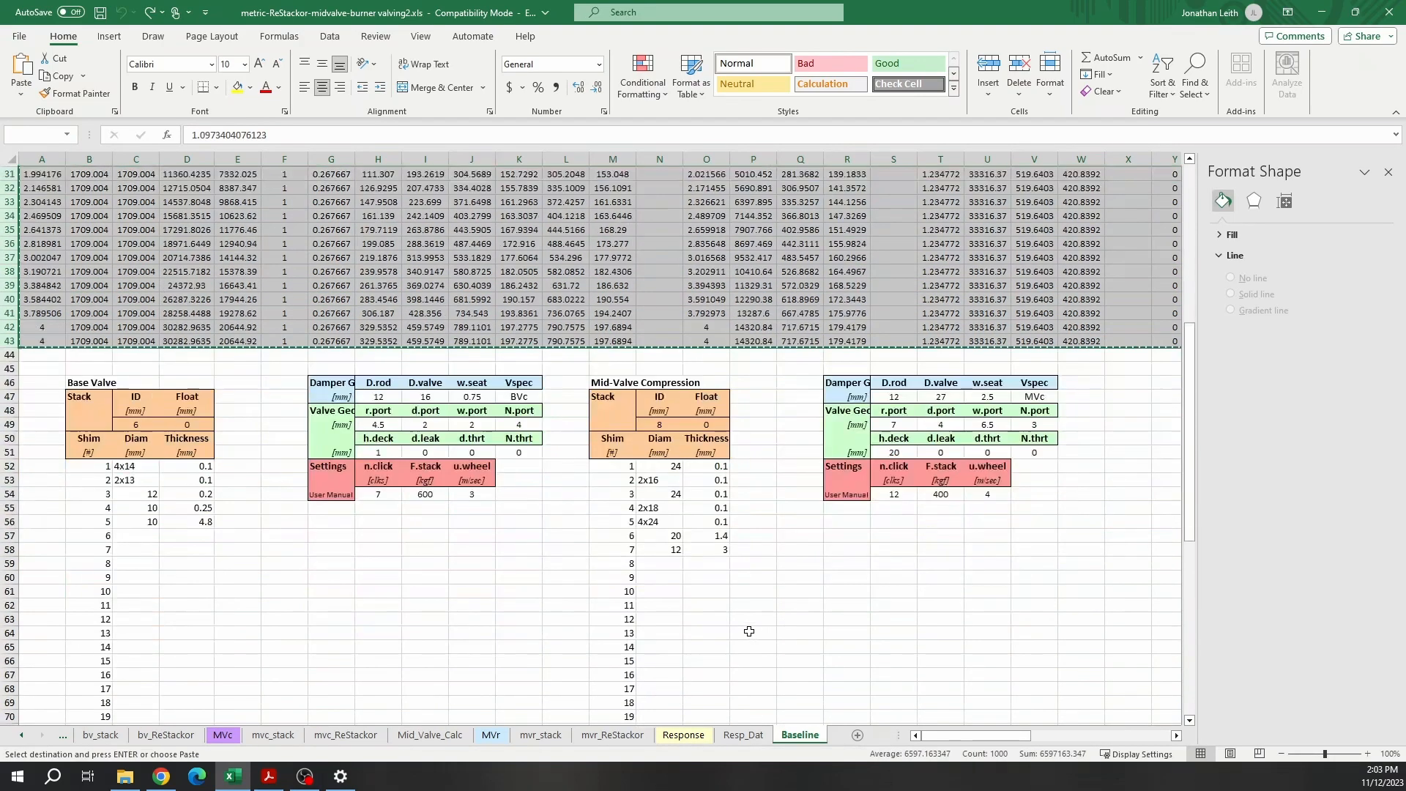
scroll(1108, 527, down, 7)
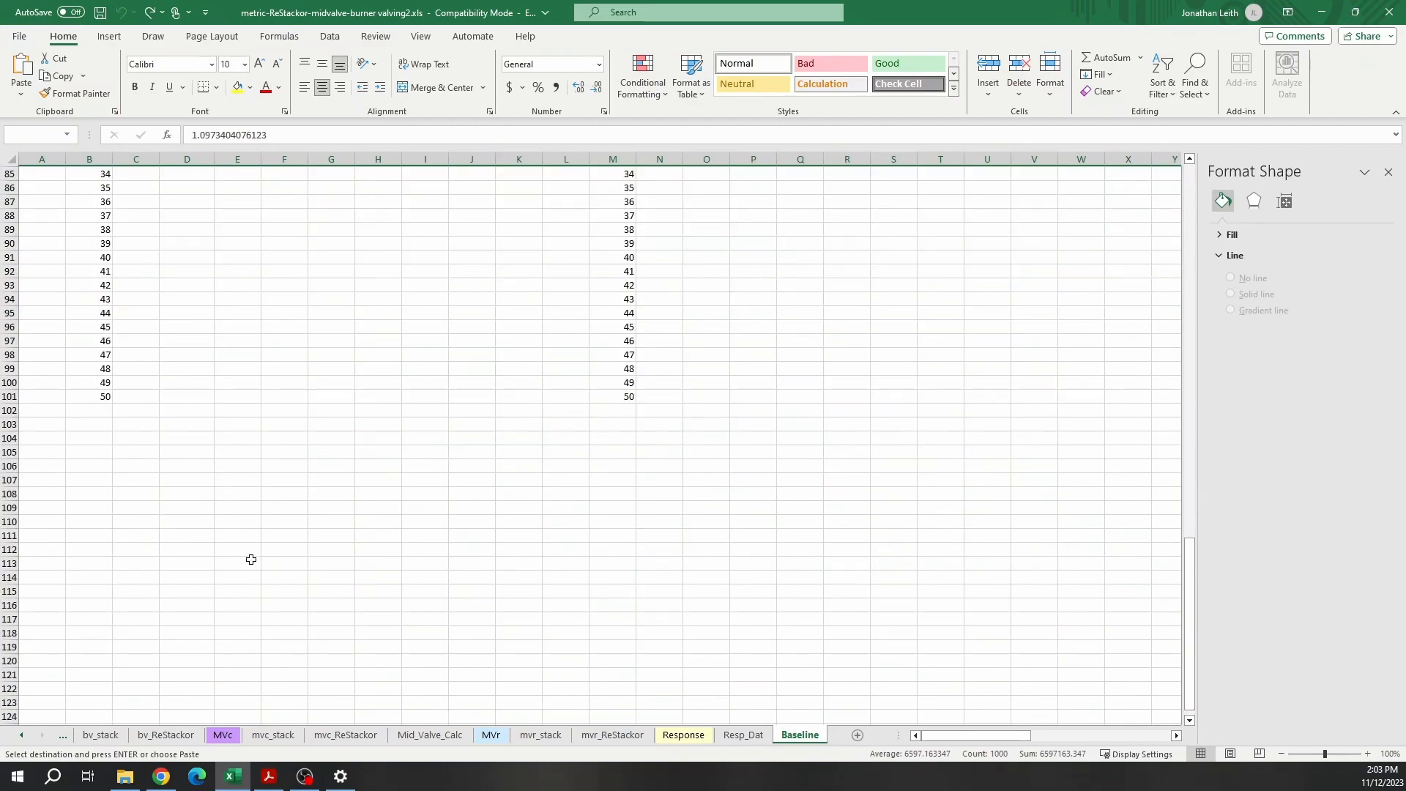
click(9, 493)
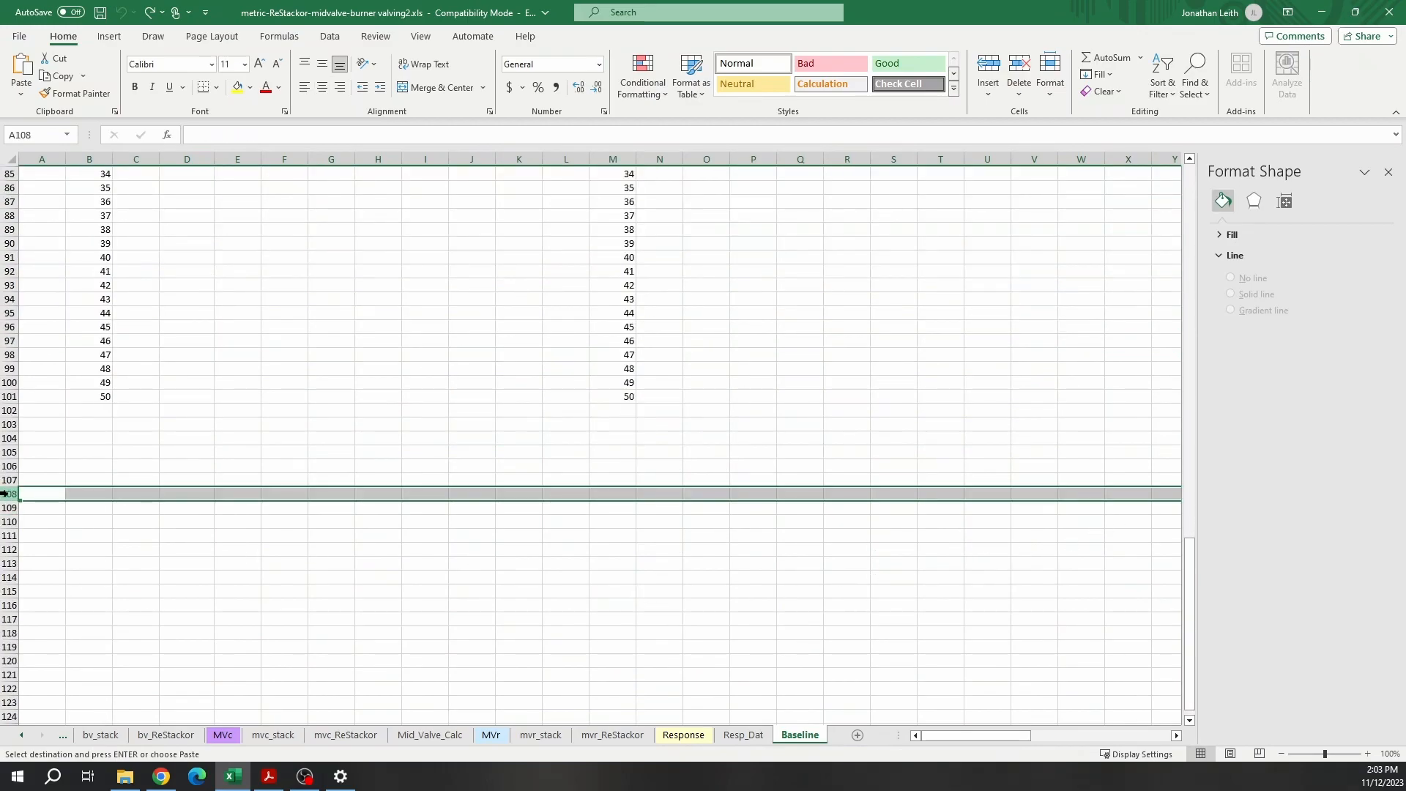
right_click(6, 493)
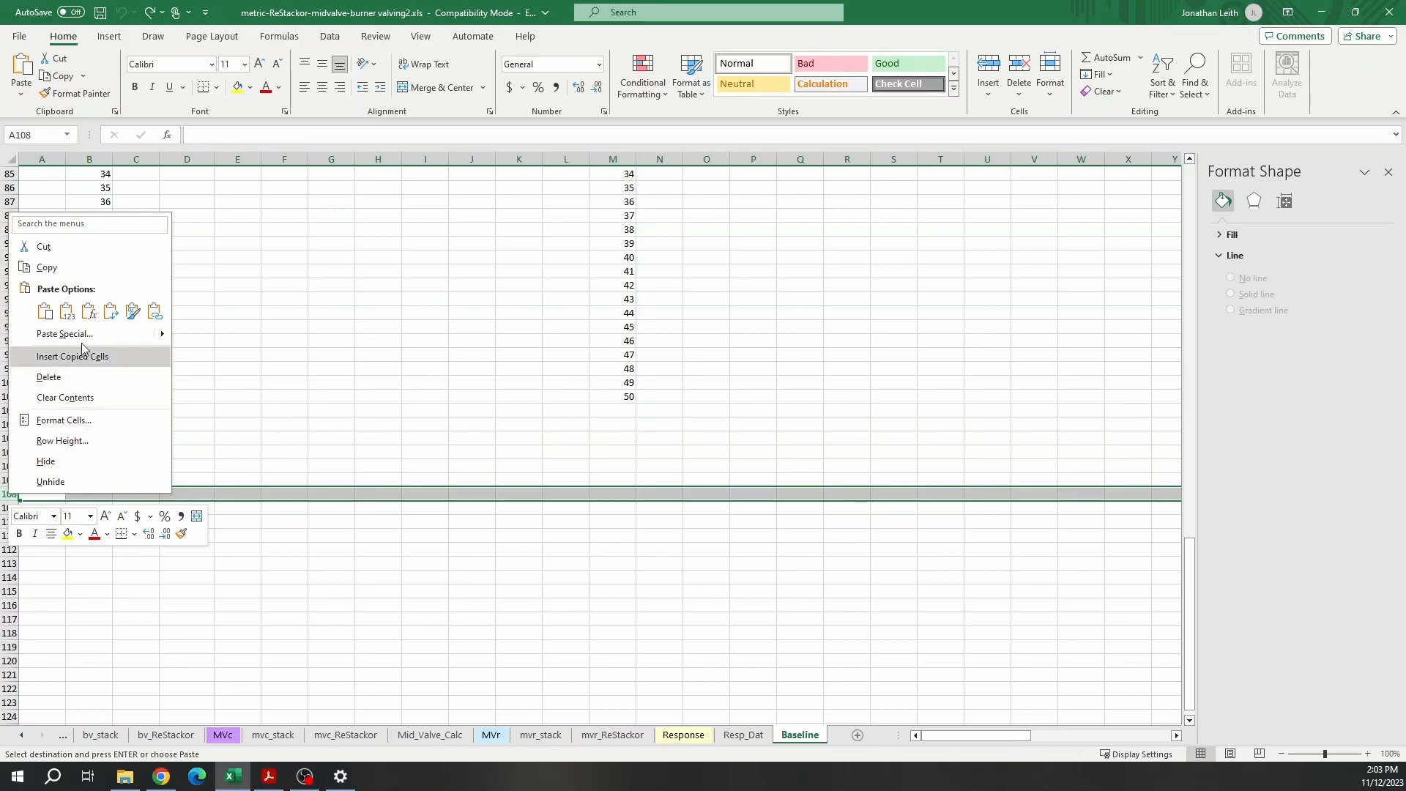
click(45, 312)
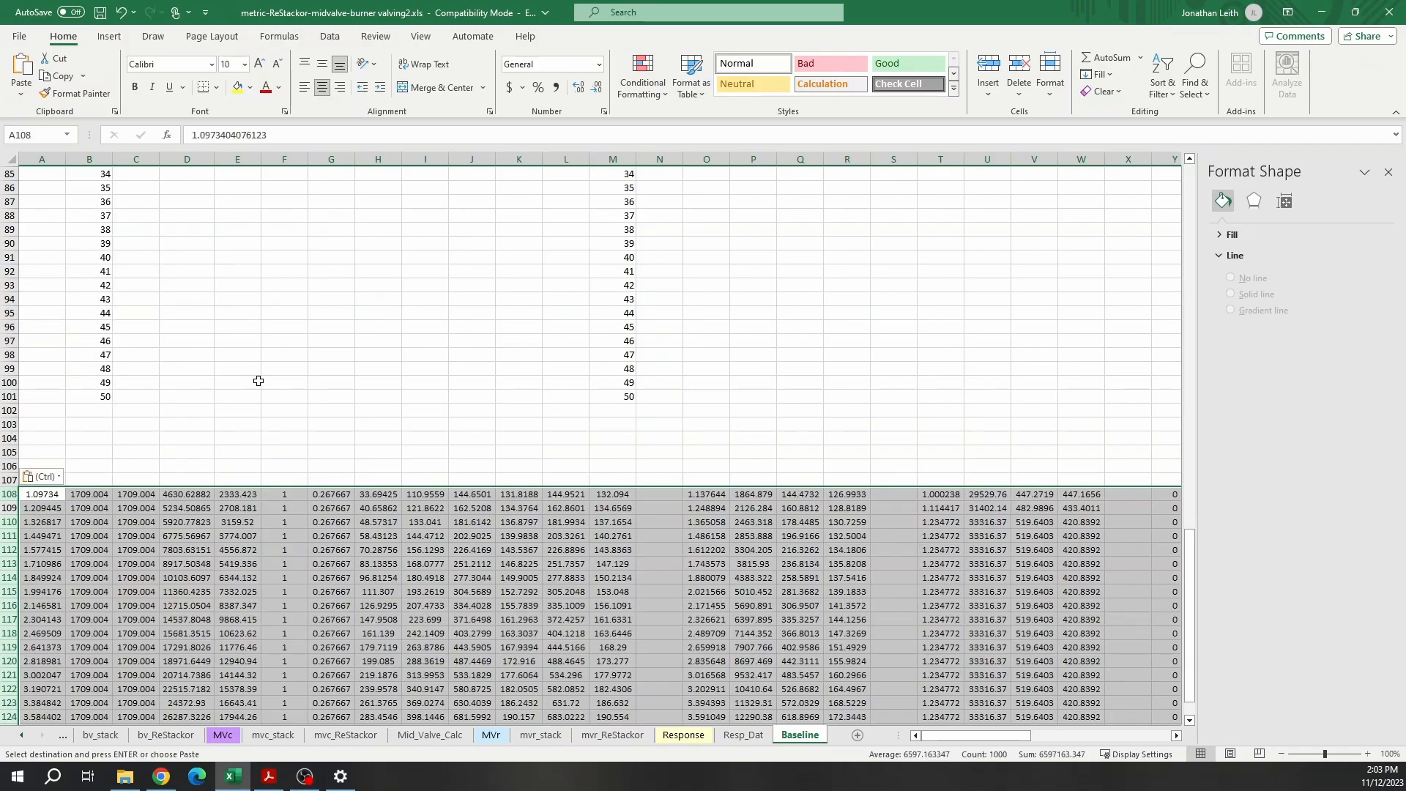
click(259, 380)
- Set the base valve clicker n.click to 10 on the BVc sheet, run the base valve analysis and load its output
click(21, 735)
click(20, 735)
click(130, 735)
click(435, 313)
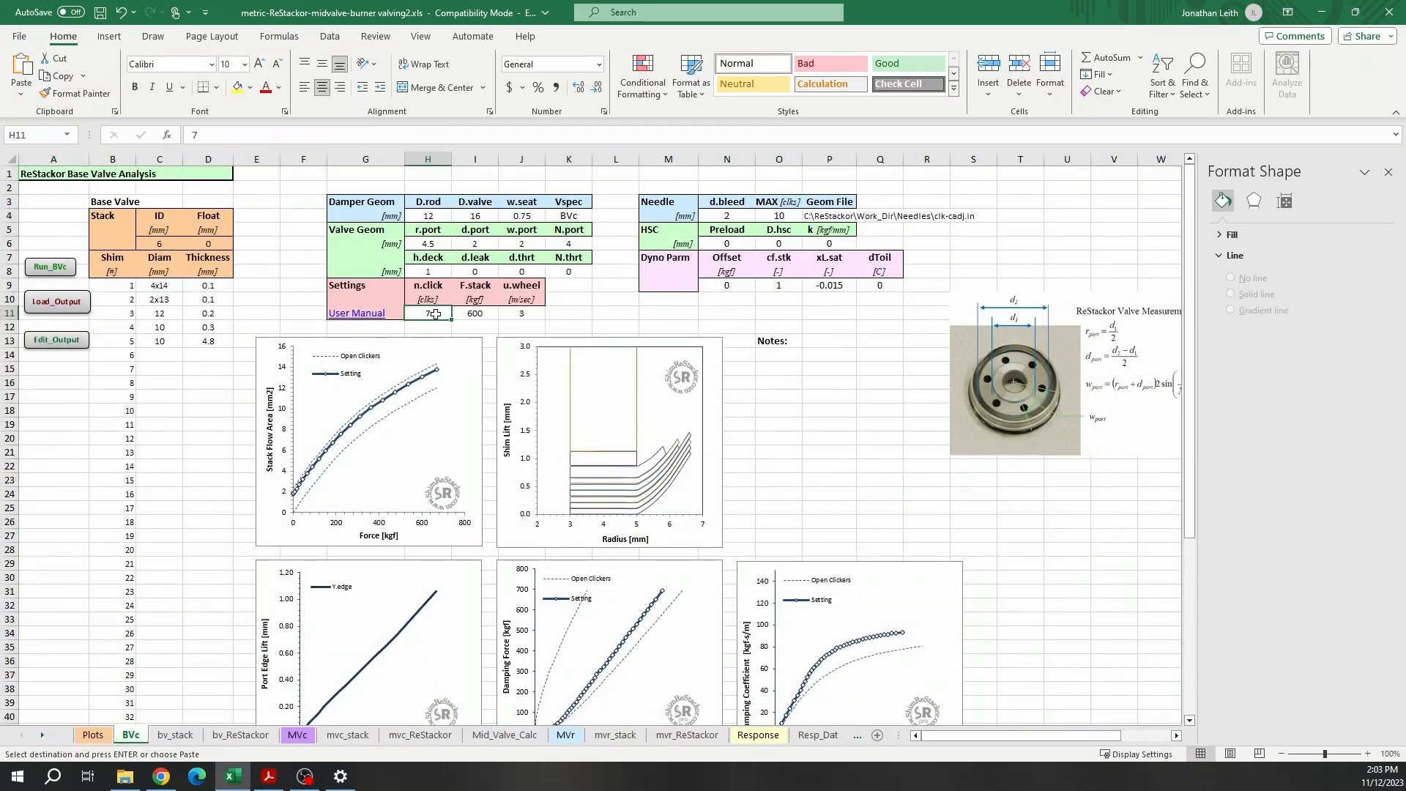
text(10)
click(210, 396)
click(61, 270)
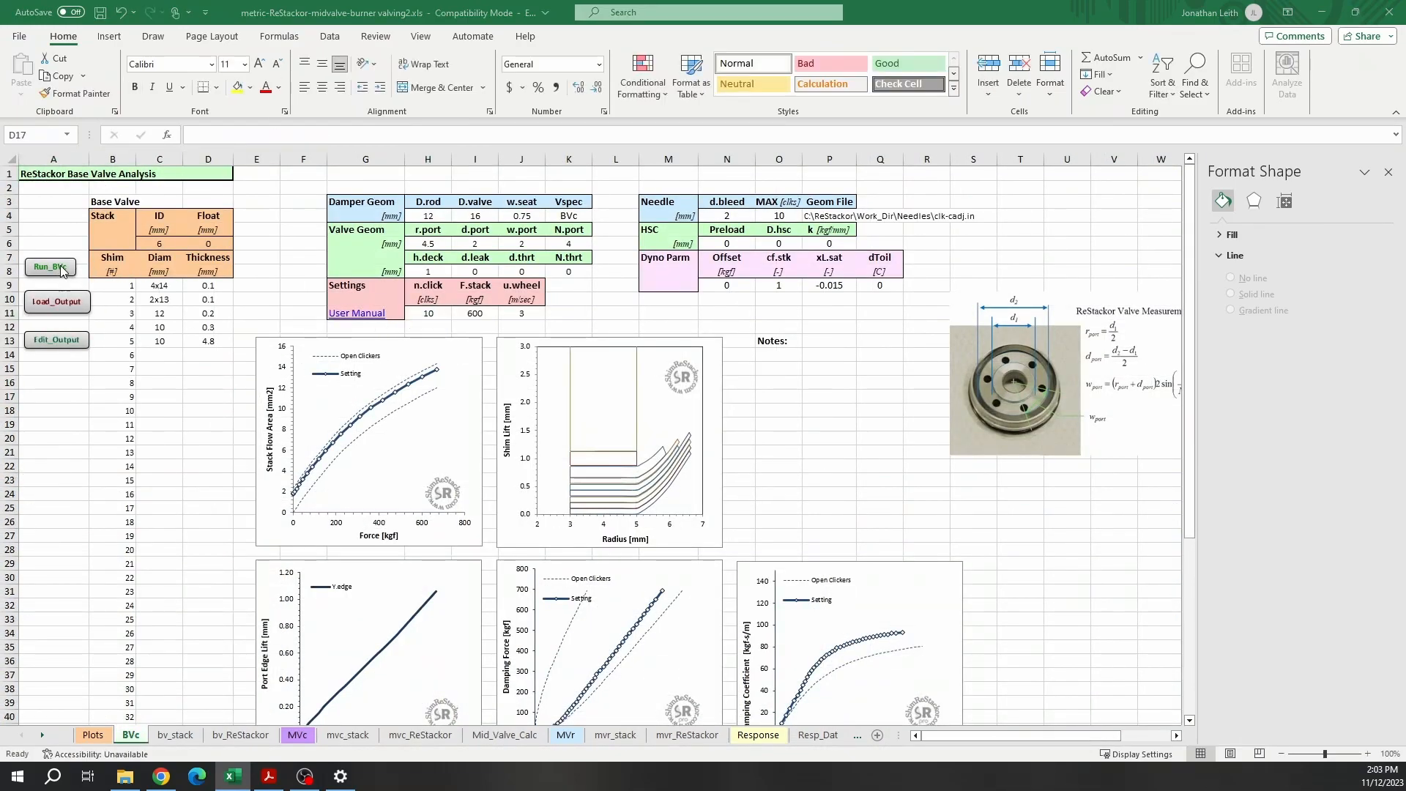
click(67, 303)
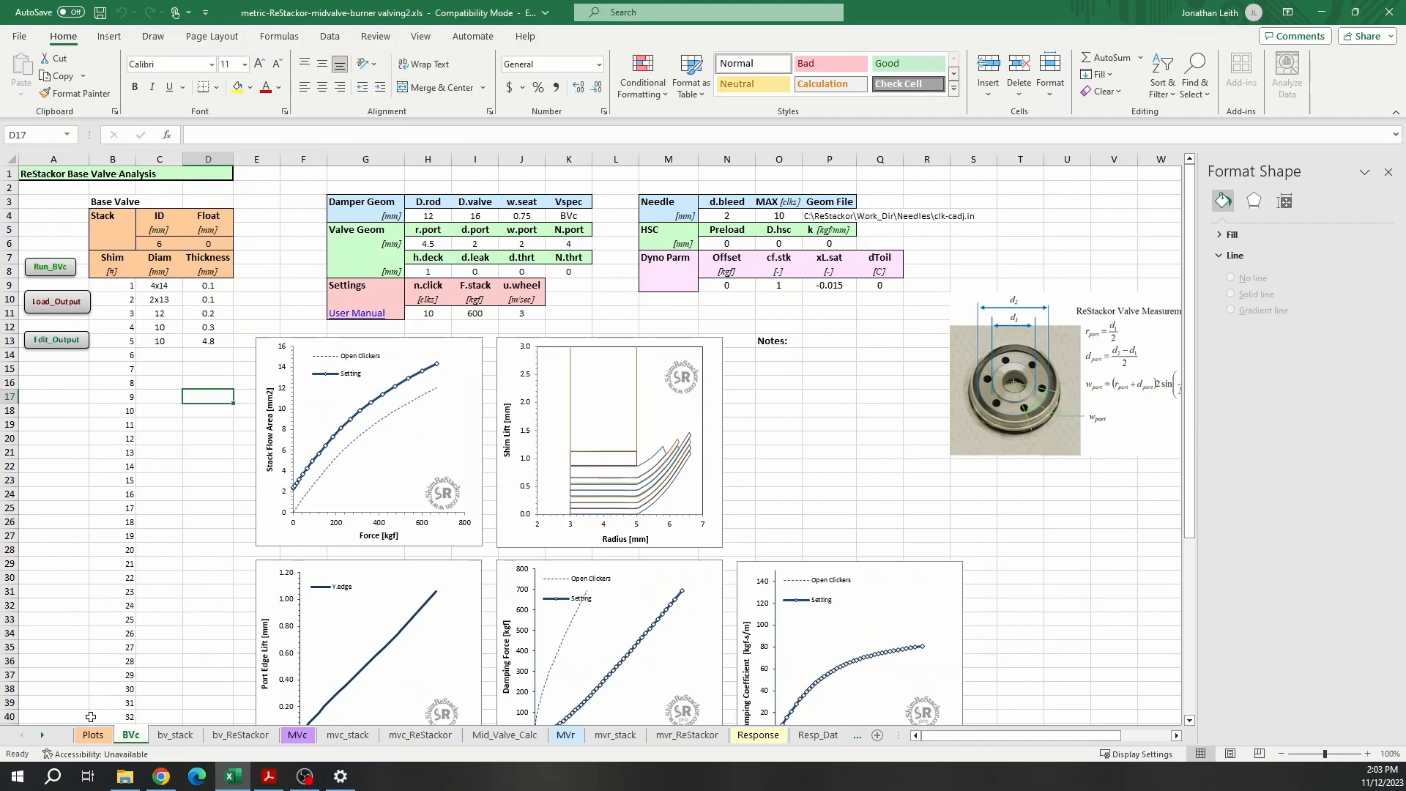
- Run the mid-valve analysis on the Plots sheet, load its output and make it the new baseline
click(93, 735)
click(88, 242)
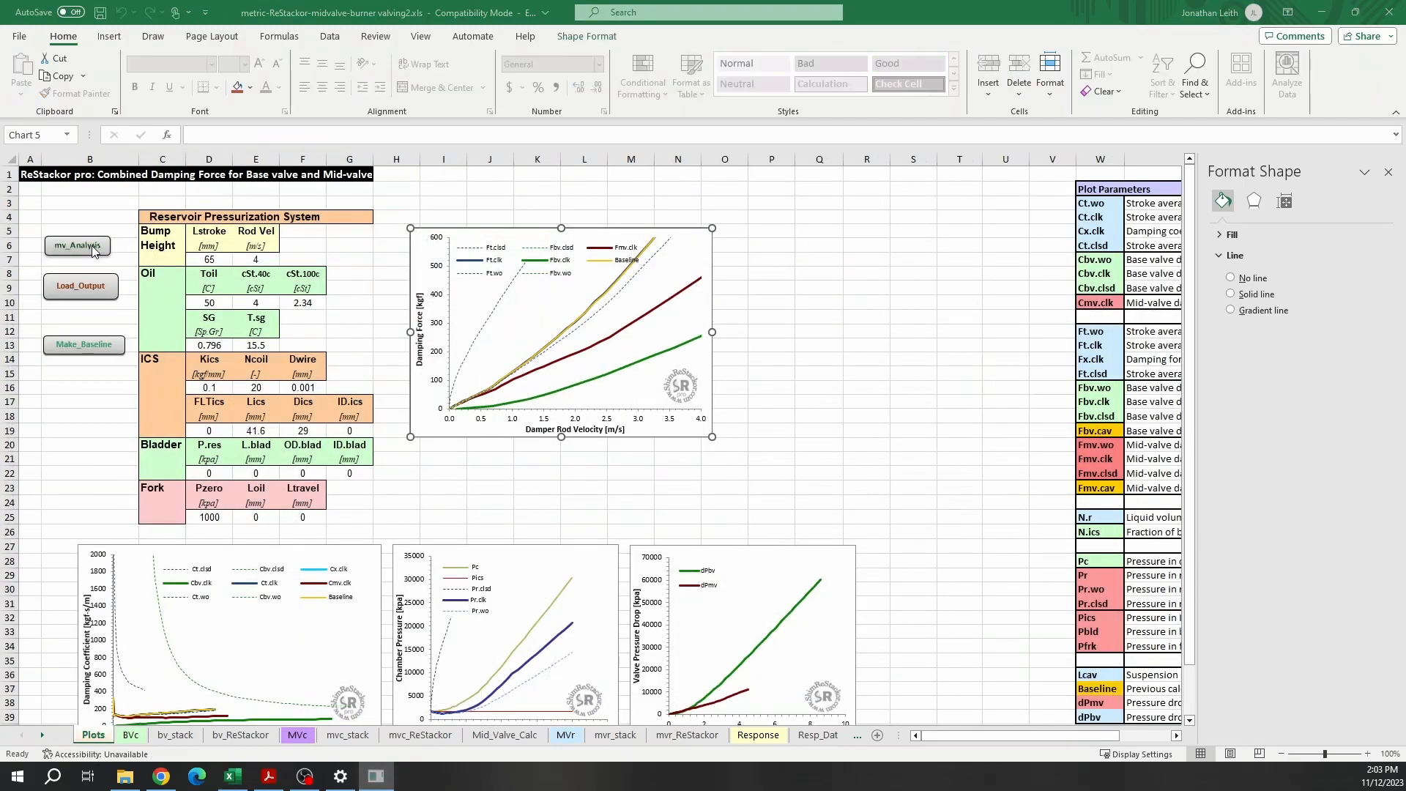
click(89, 290)
click(92, 352)
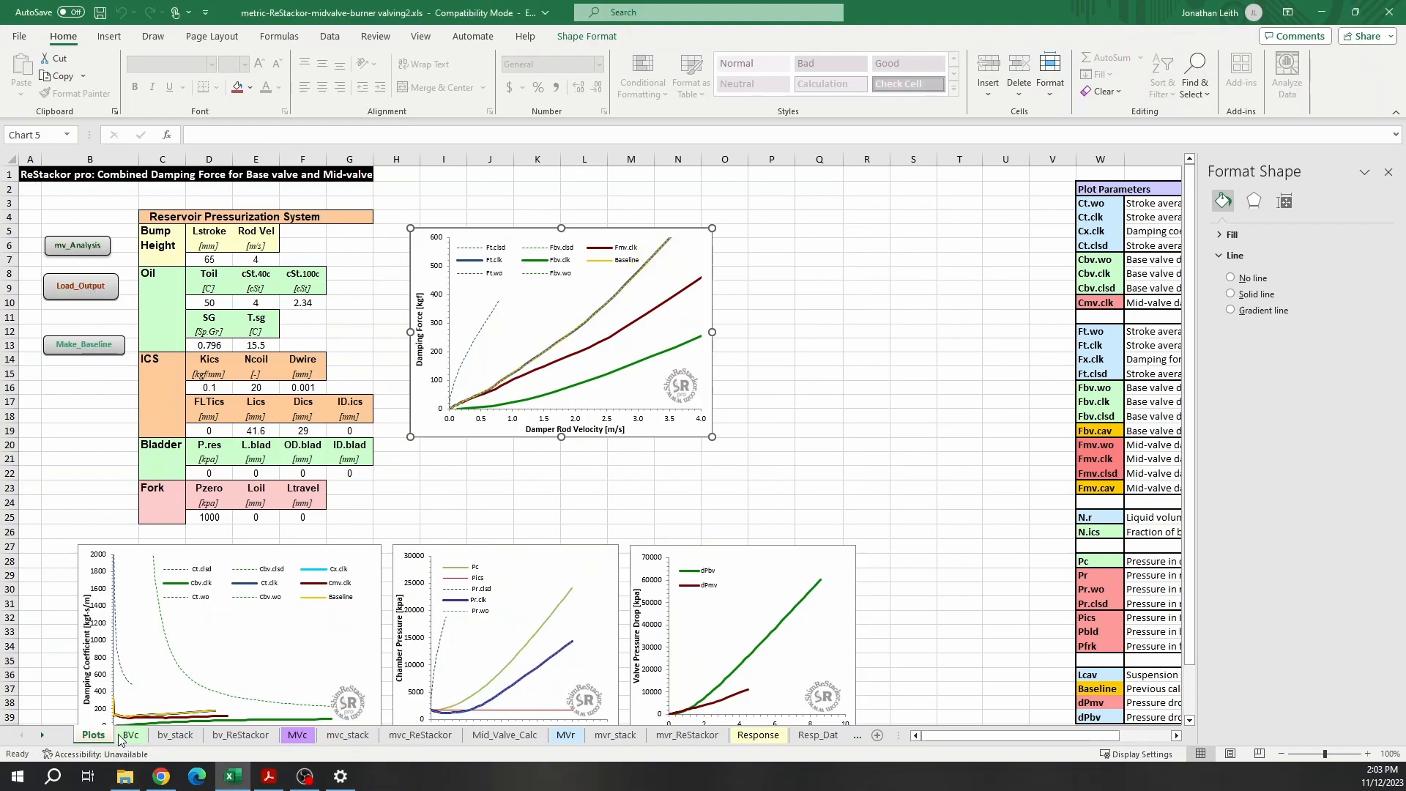
- Cut the stored data rows 108 to 127 on the Baseline sheet
click(44, 735)
click(43, 735)
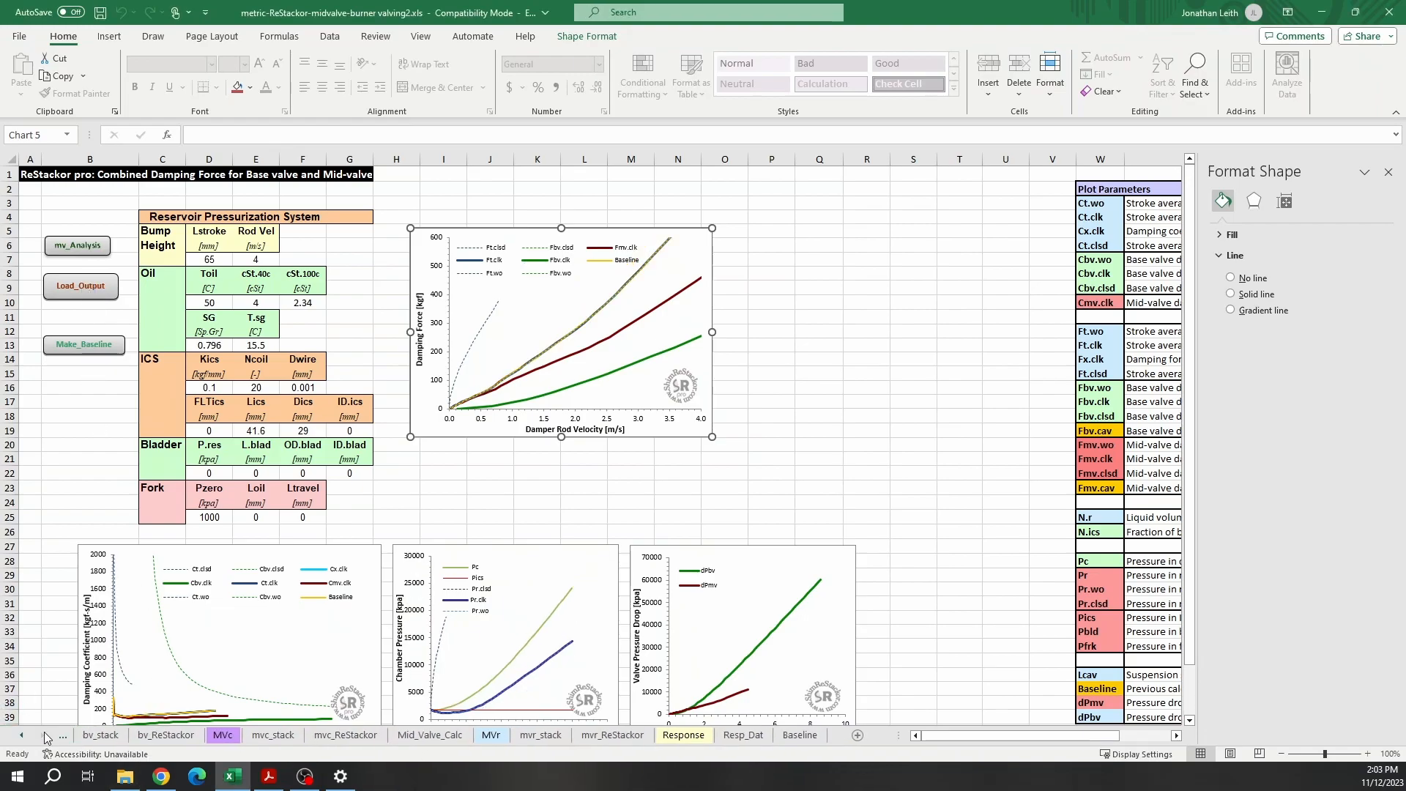
click(805, 741)
click(10, 494)
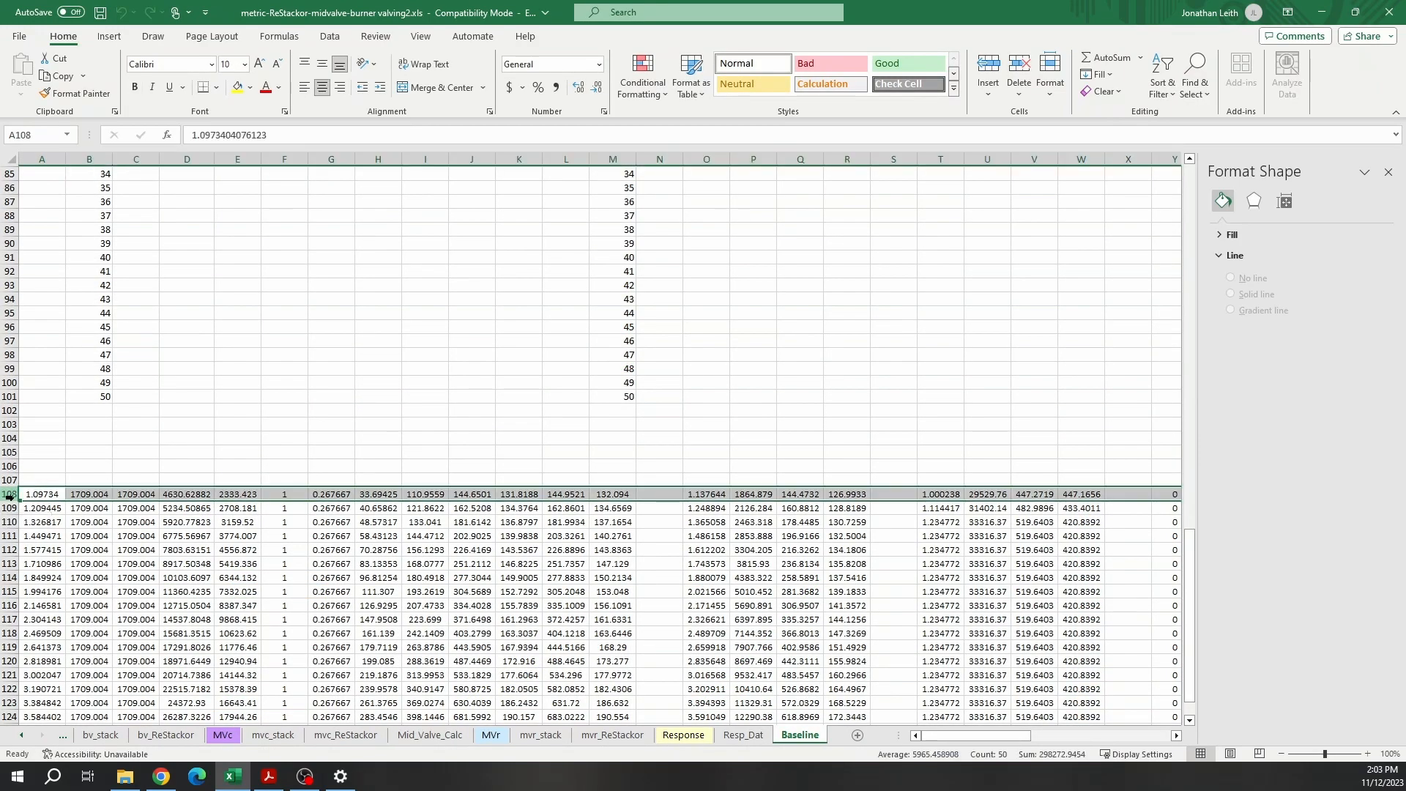
scroll(39, 555, down, 5)
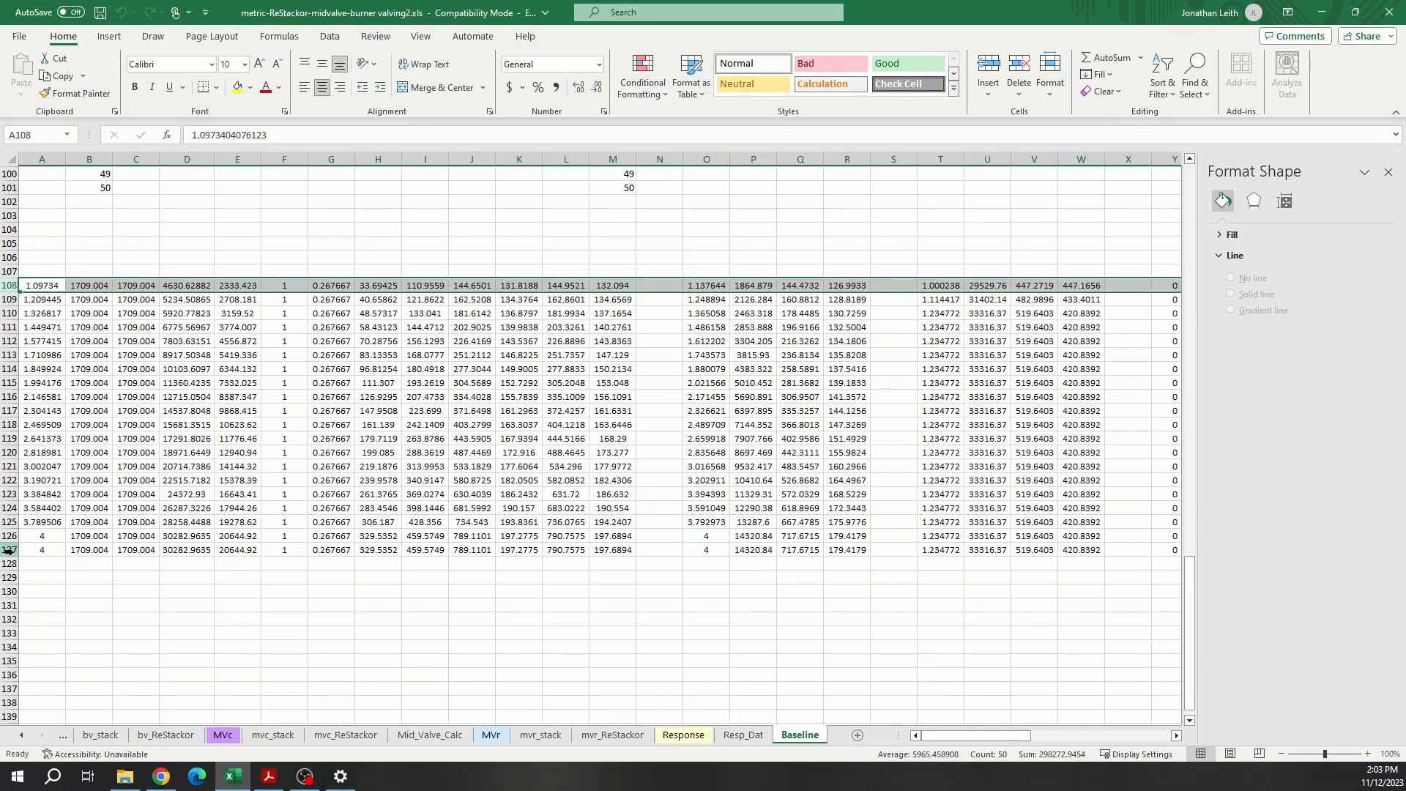
shift+click(9, 550)
right_click(10, 551)
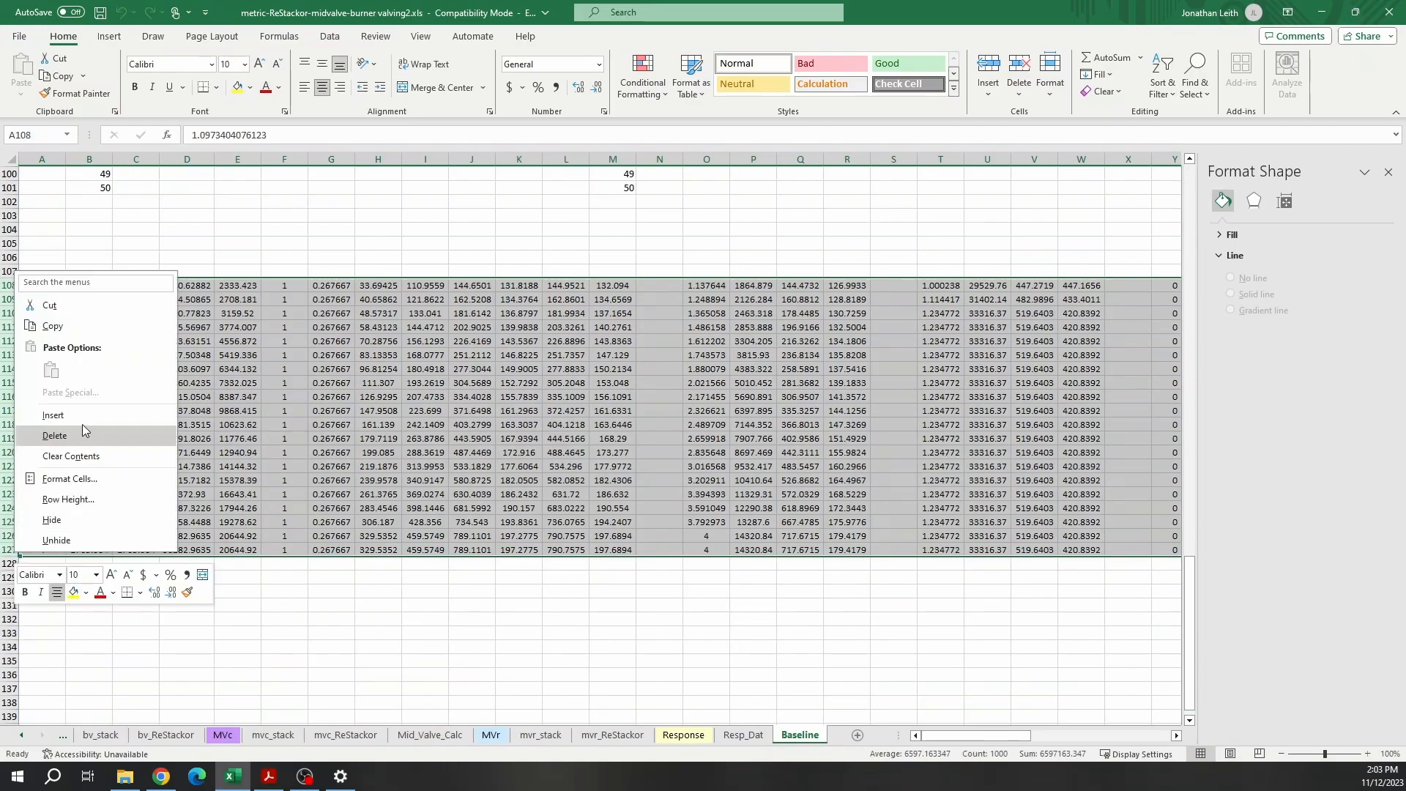
click(91, 320)
- Insert the cut rows at row 24 of the Baseline sheet, above the existing high-speed data
scroll(121, 381, up, 20)
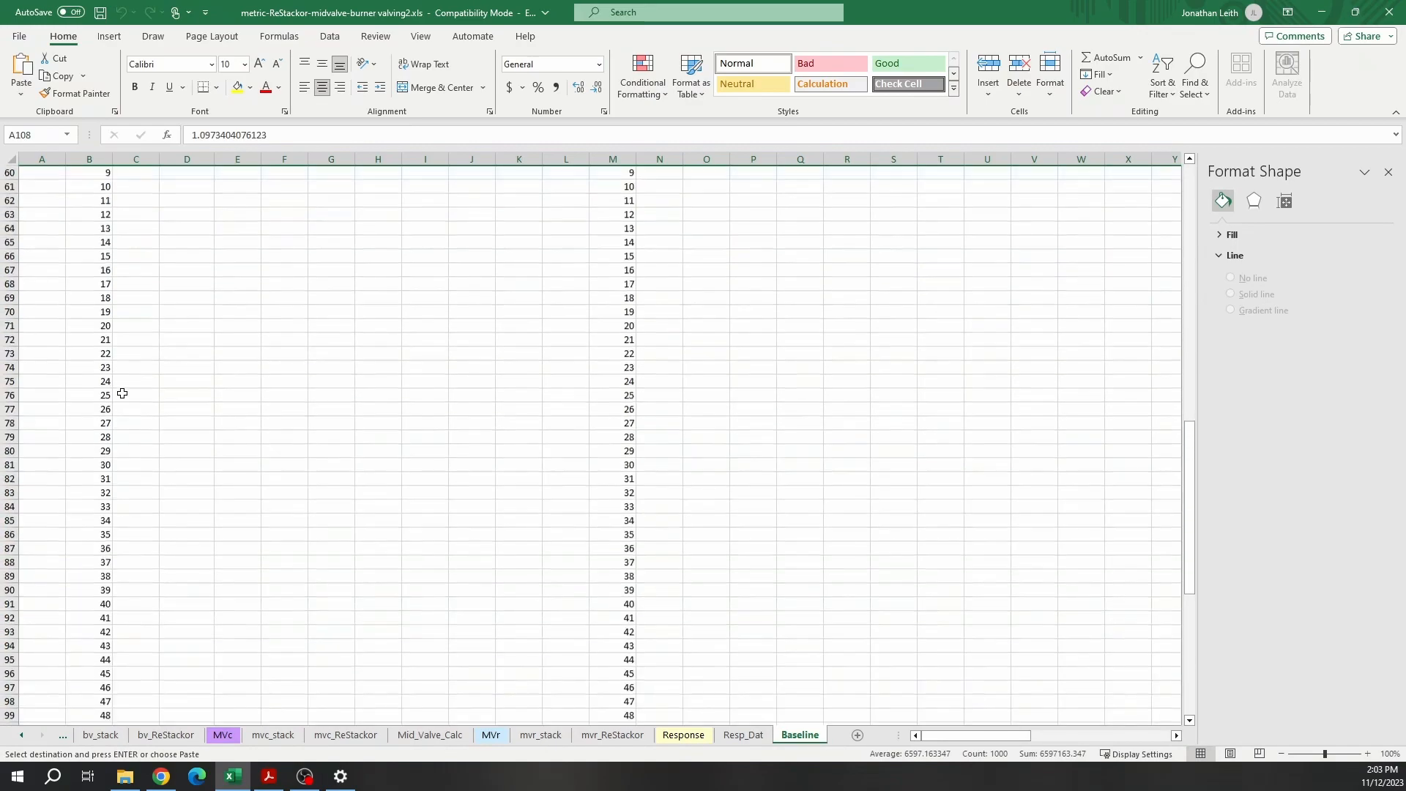
scroll(117, 396, up, 7)
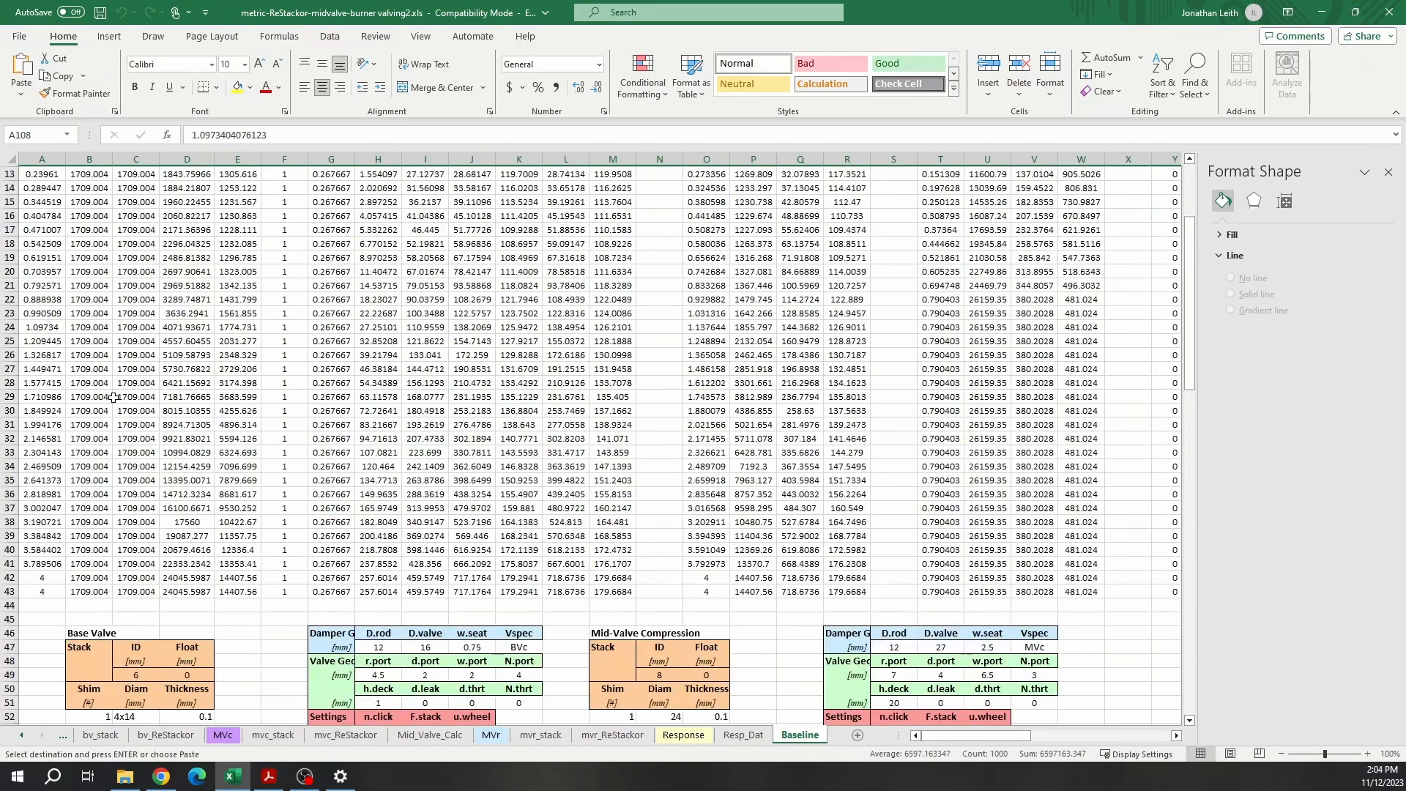
click(9, 328)
right_click(10, 327)
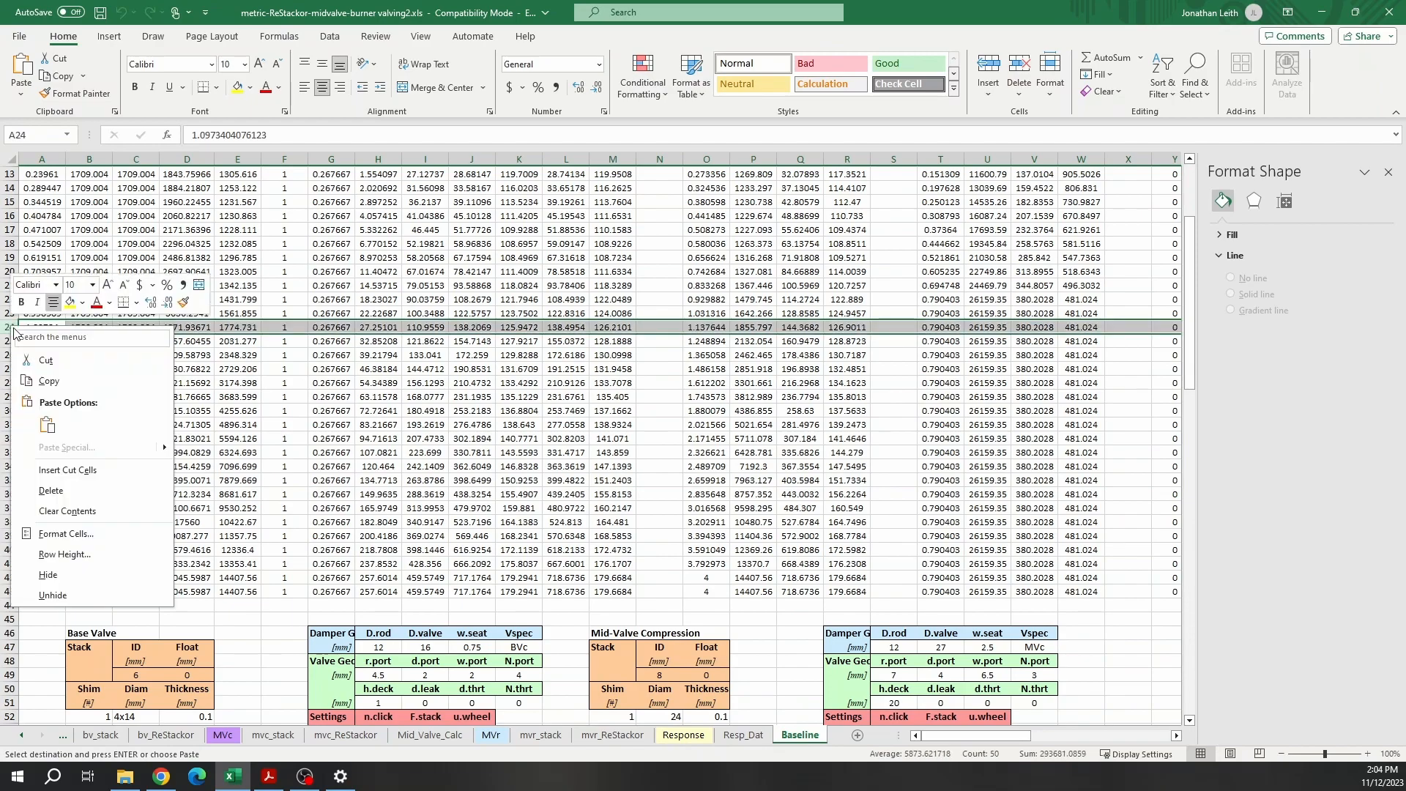
click(112, 467)
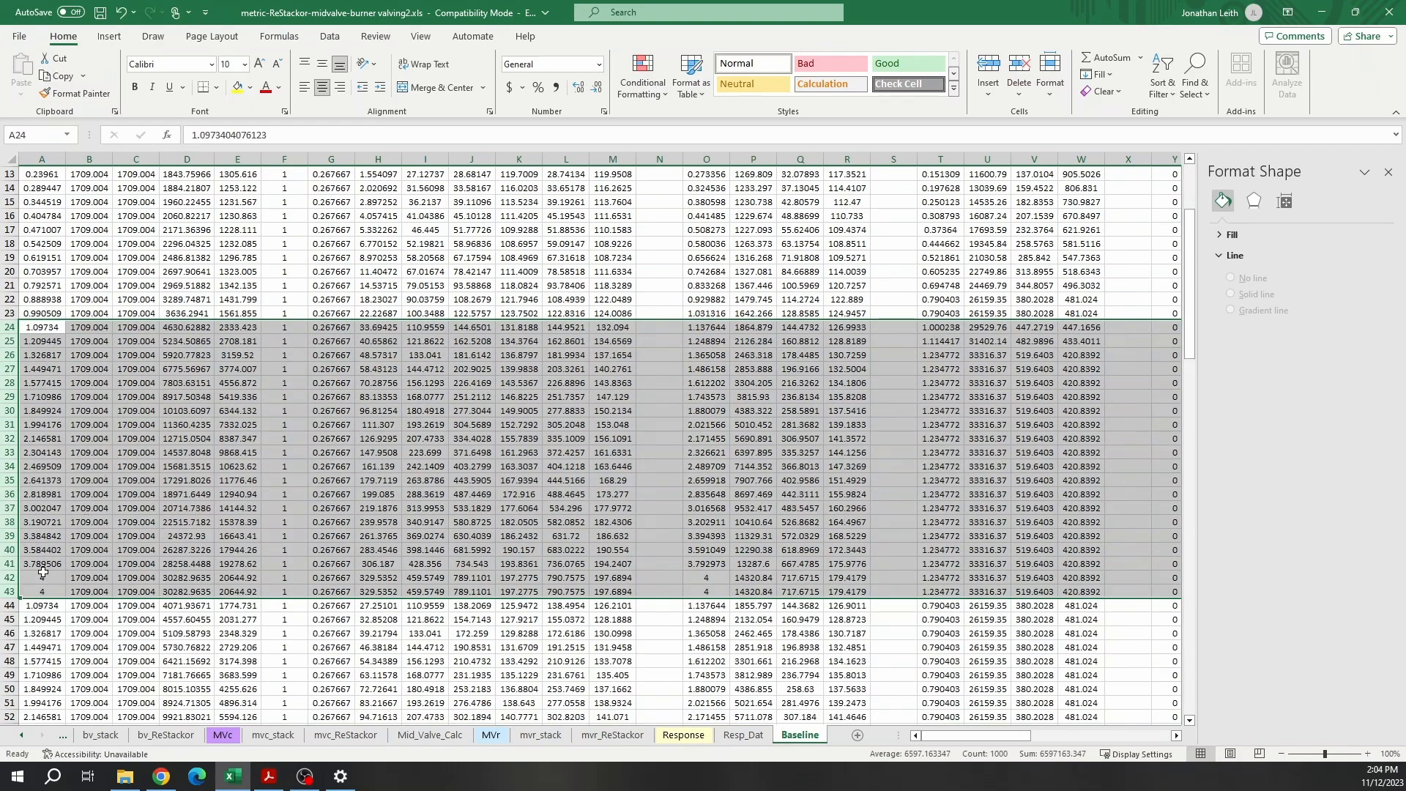
- Delete the displaced data rows 44 to 63 from the Baseline sheet
scroll(43, 571, down, 5)
drag(9, 396, 13, 661)
right_click(13, 661)
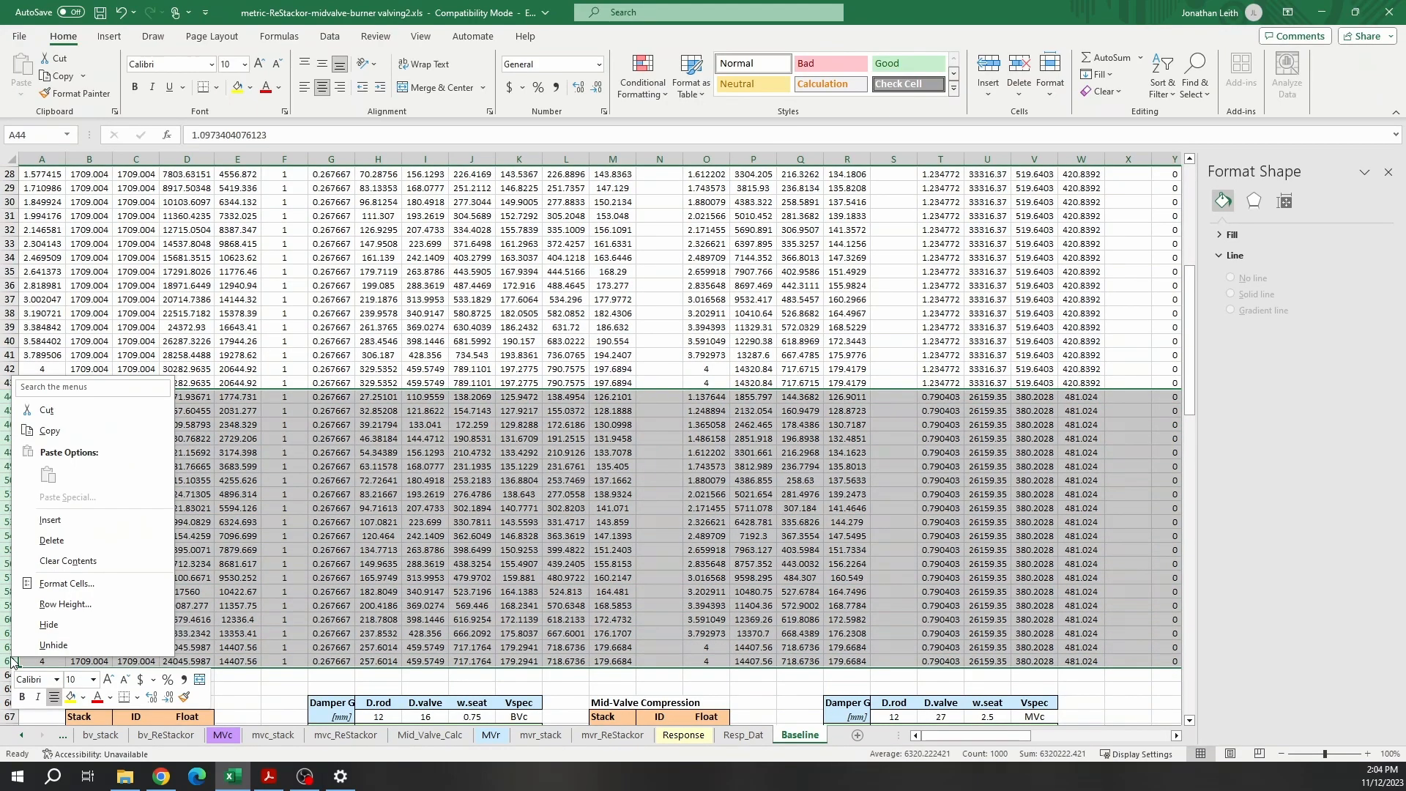
click(70, 542)
- Compare the Baseline and Ft.clk curves in the damping force chart on the Plots sheet
click(22, 736)
click(82, 735)
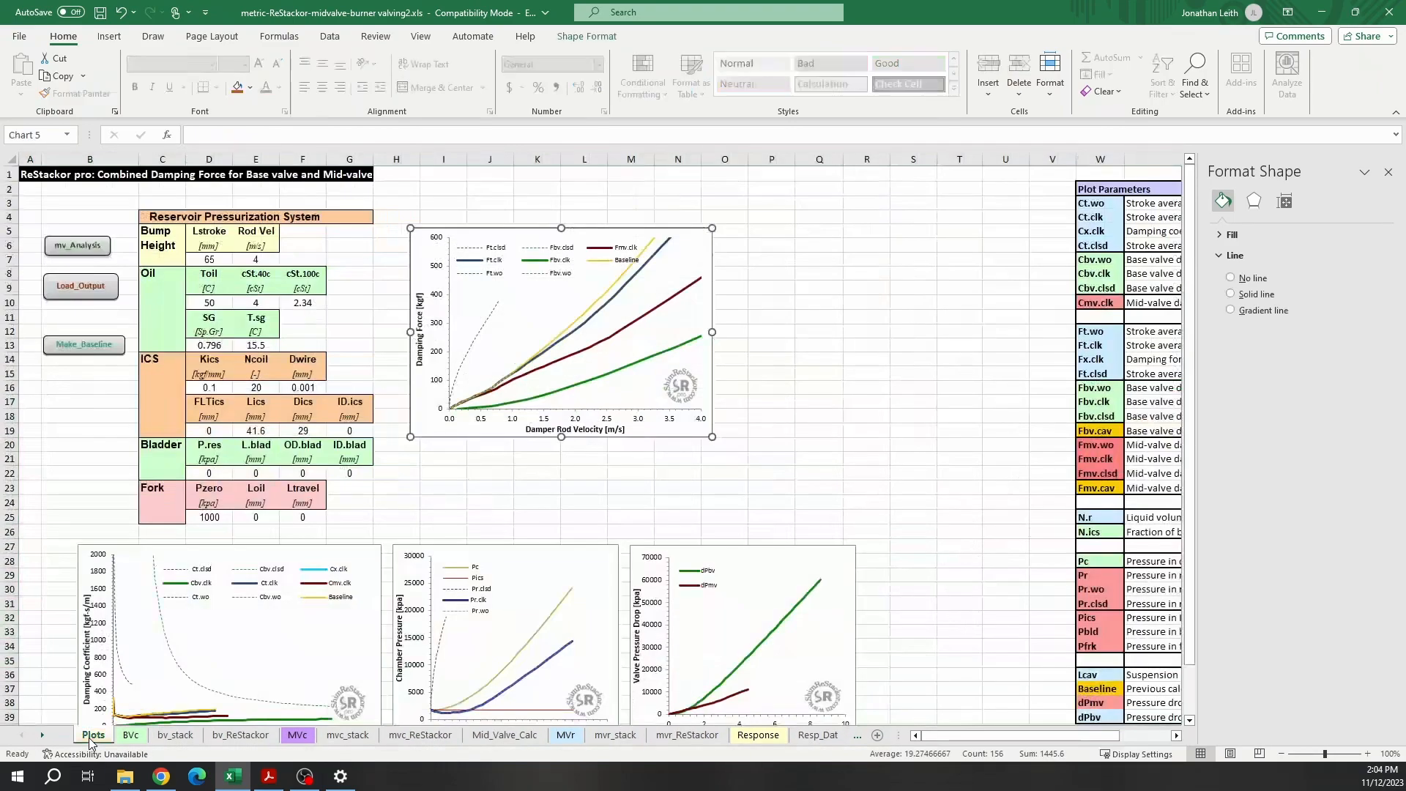
click(854, 394)
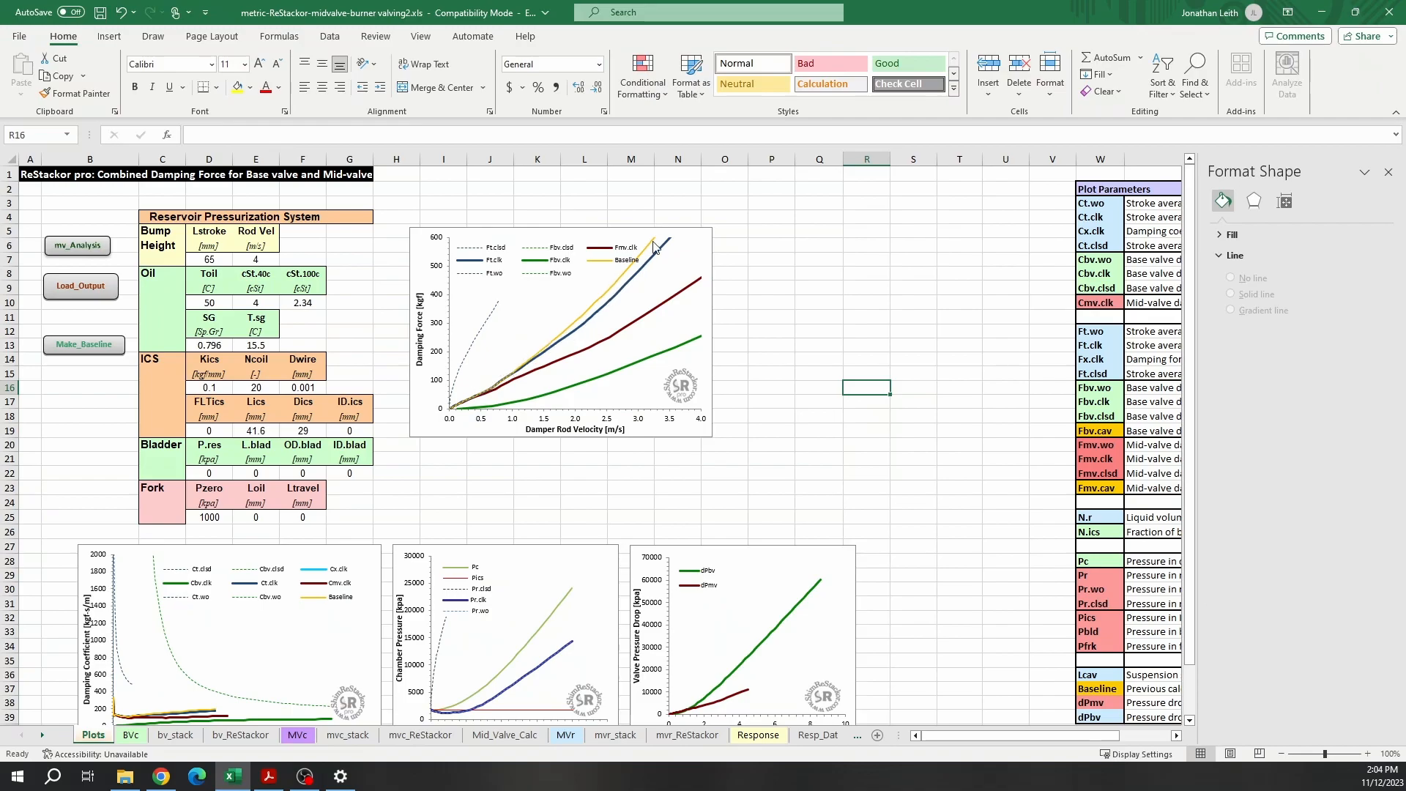
- Set the base valve clicker n.click to 5 on the BVc sheet, run the base valve analysis and load its output
click(132, 735)
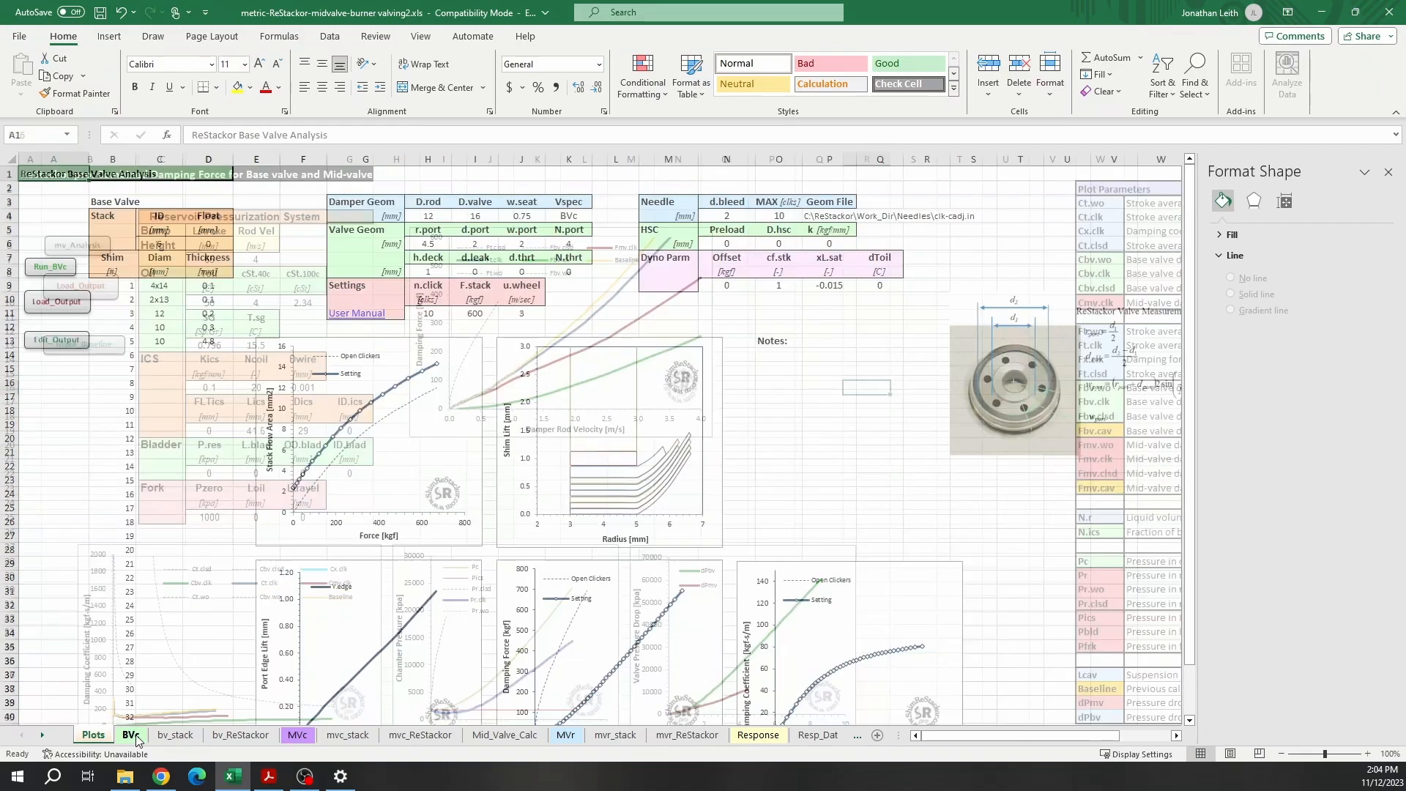
click(427, 313)
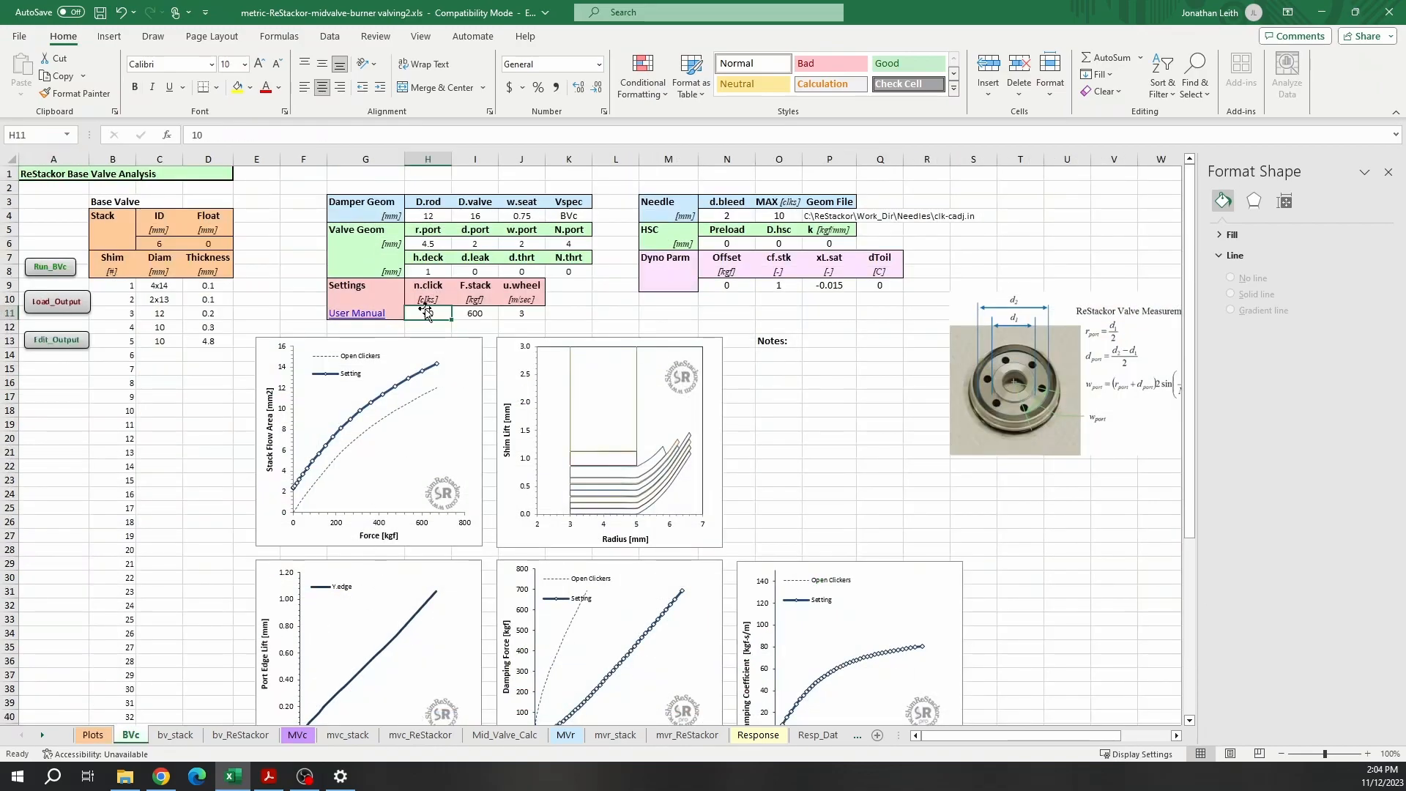
text(5)
click(186, 411)
click(70, 268)
click(56, 304)
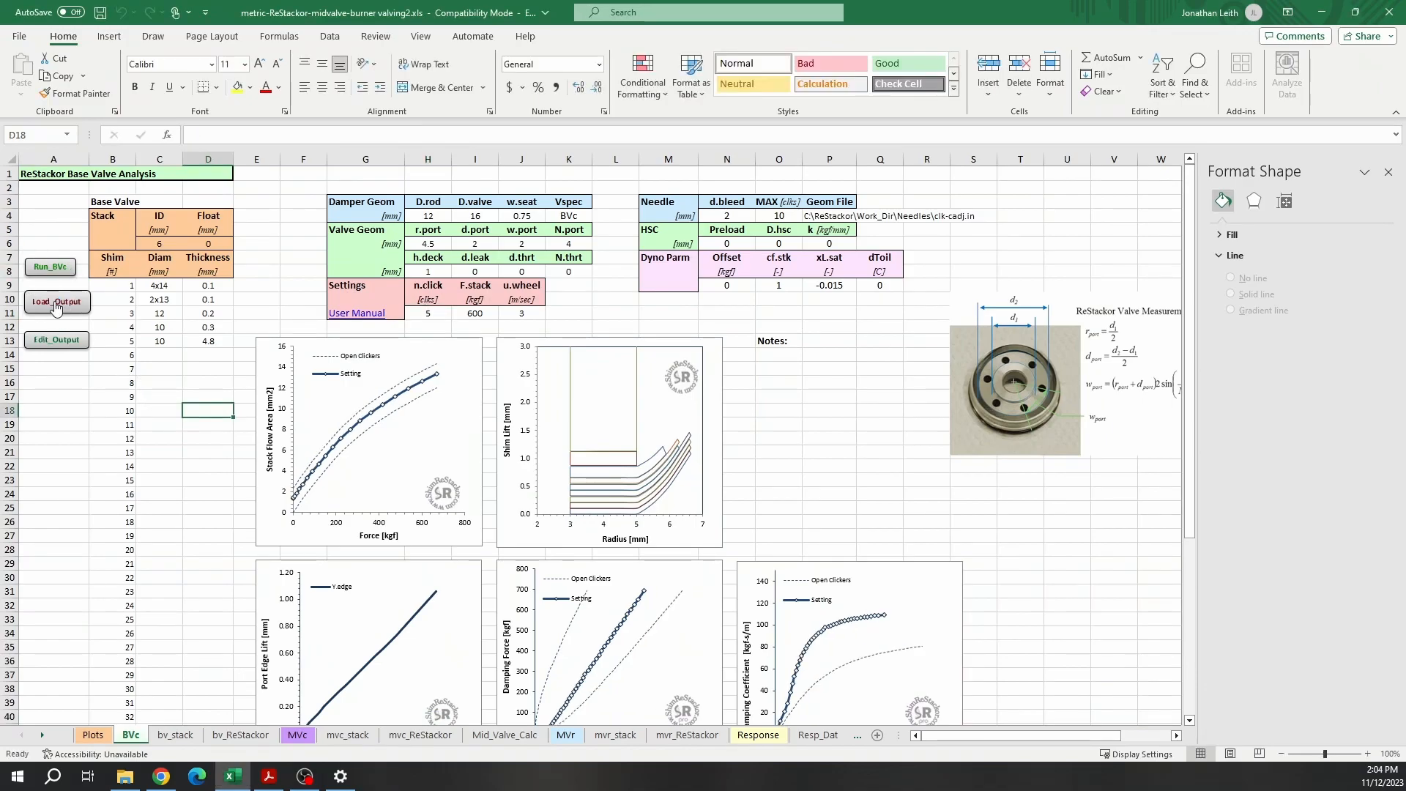
- Run the mid-valve analysis on the Plots sheet and load its output
click(97, 735)
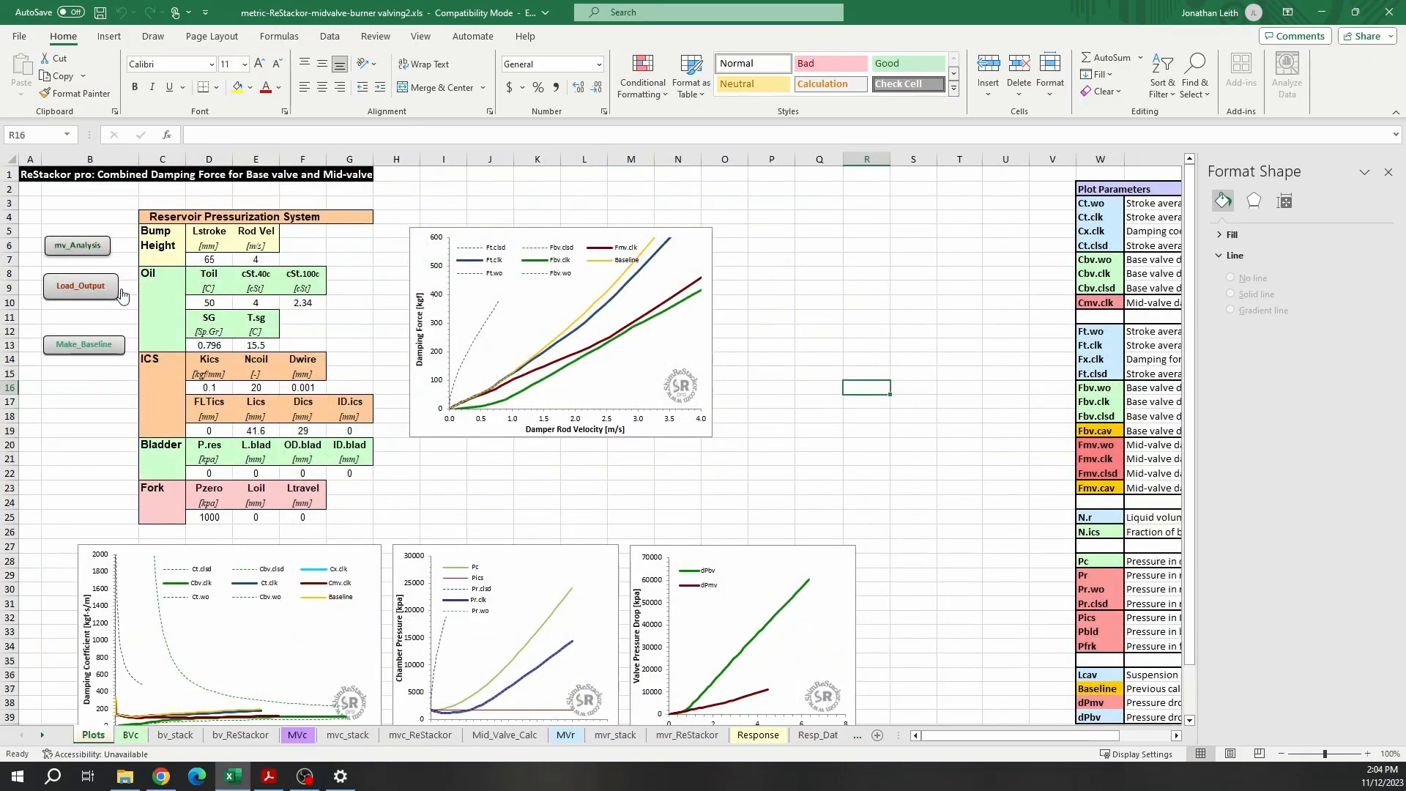
click(86, 247)
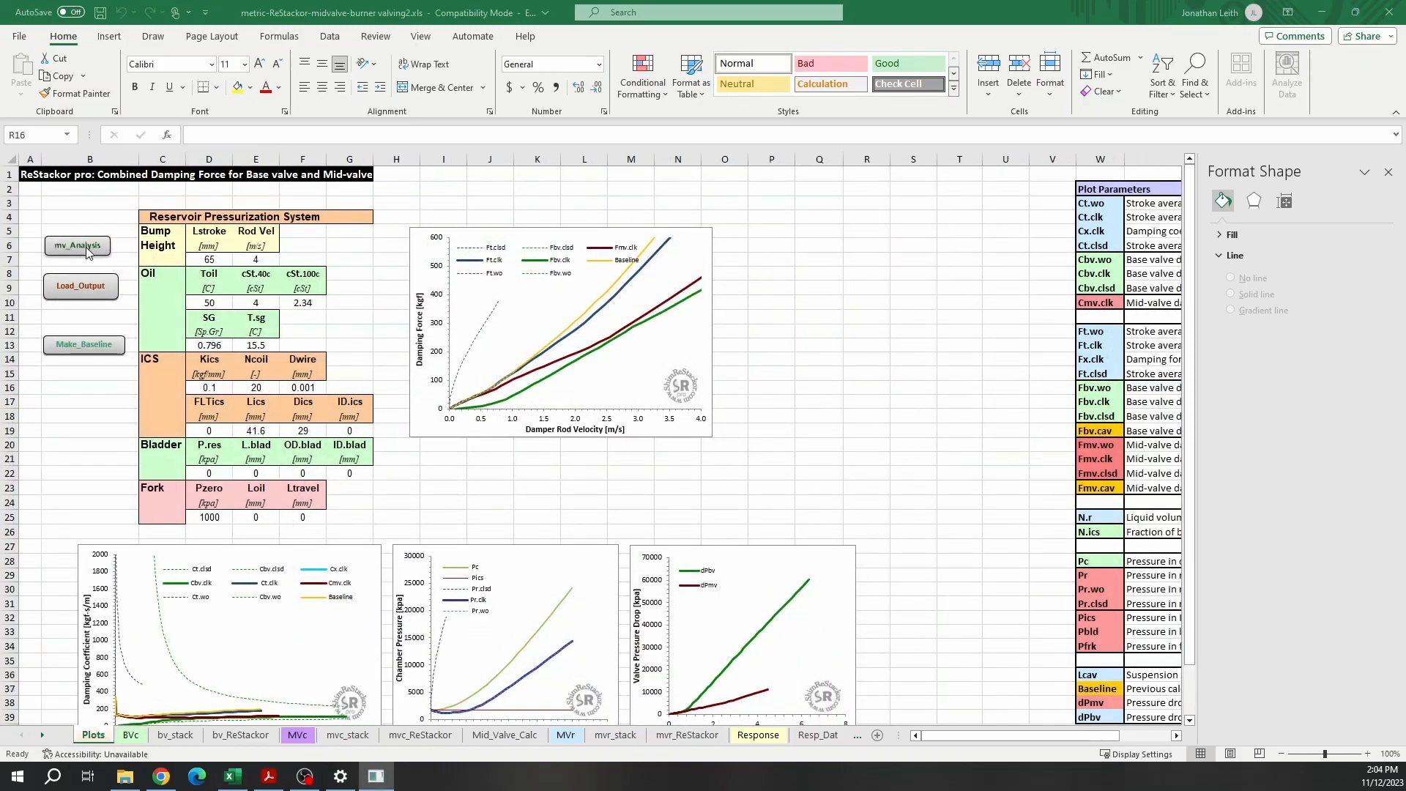
click(103, 289)
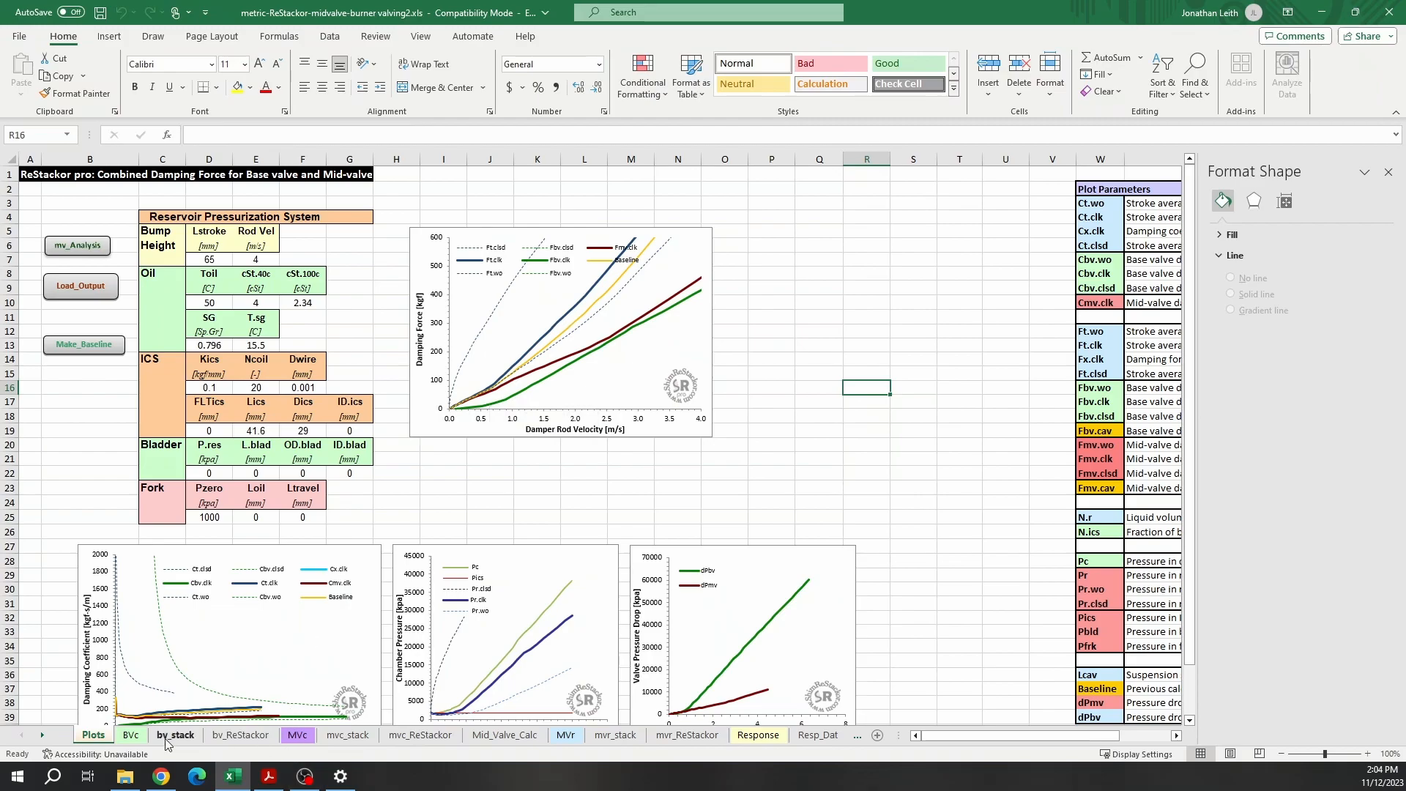
- Move the base valve shim diameters and thicknesses on the BVc sheet down one row to free the first shim row
click(131, 736)
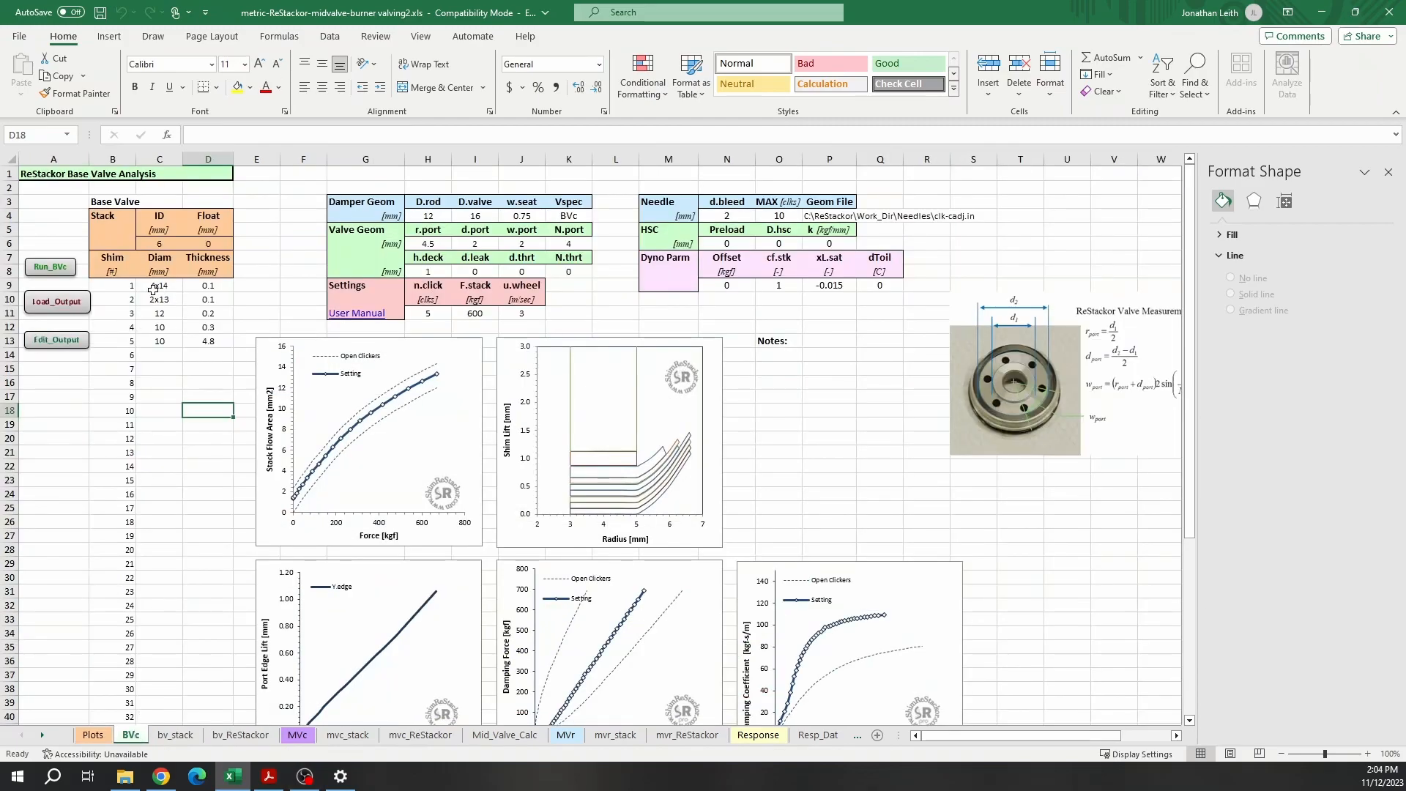
drag(150, 286, 212, 353)
key(ctrl+q)
- Change the 2x13 entry in the base valve stack to a single 13 mm shim
click(155, 314)
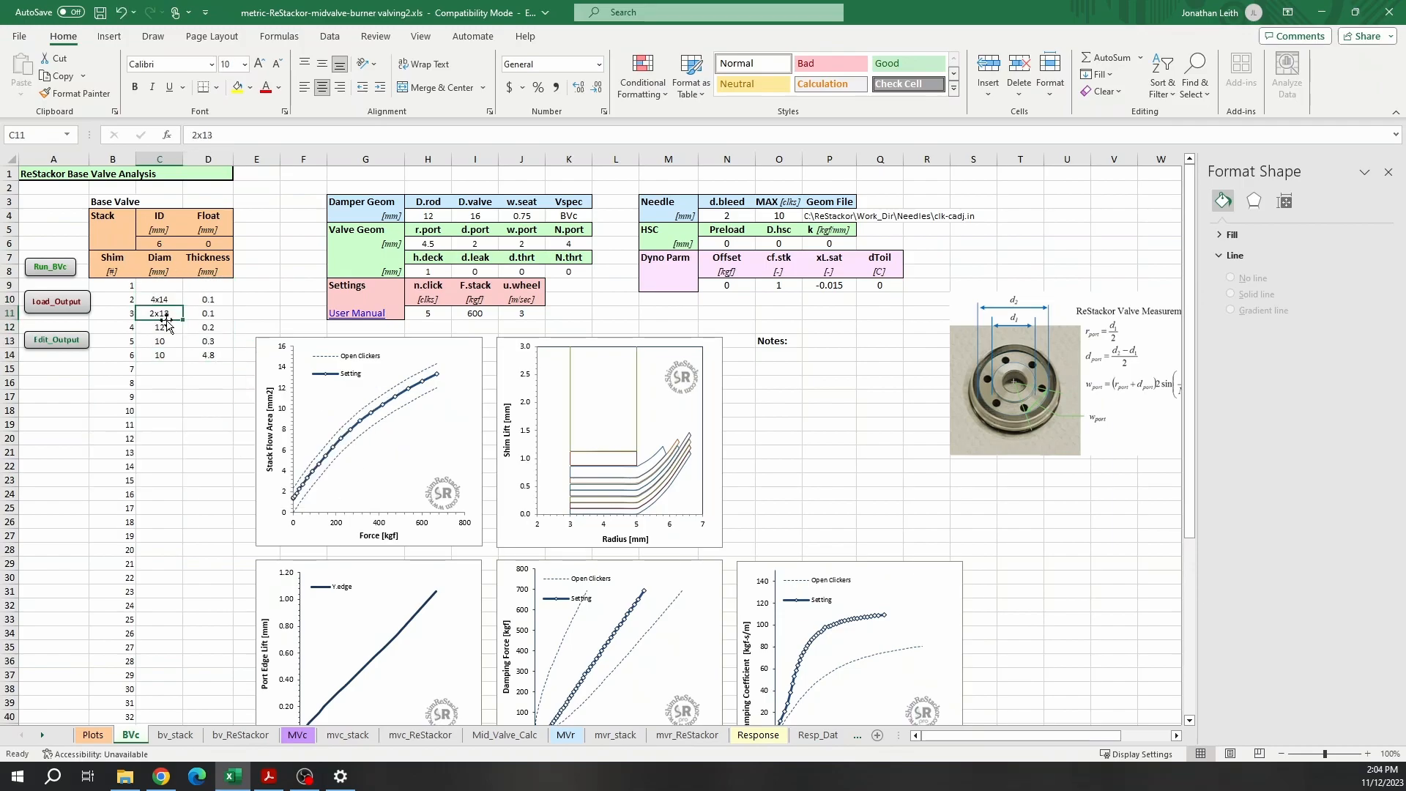
double_click(157, 312)
key(BackSpace)
key(BackSpace)
- Enter a first base valve shim with diameter 10 mm and thickness 0.1 mm, and run the base valve analysis
click(165, 289)
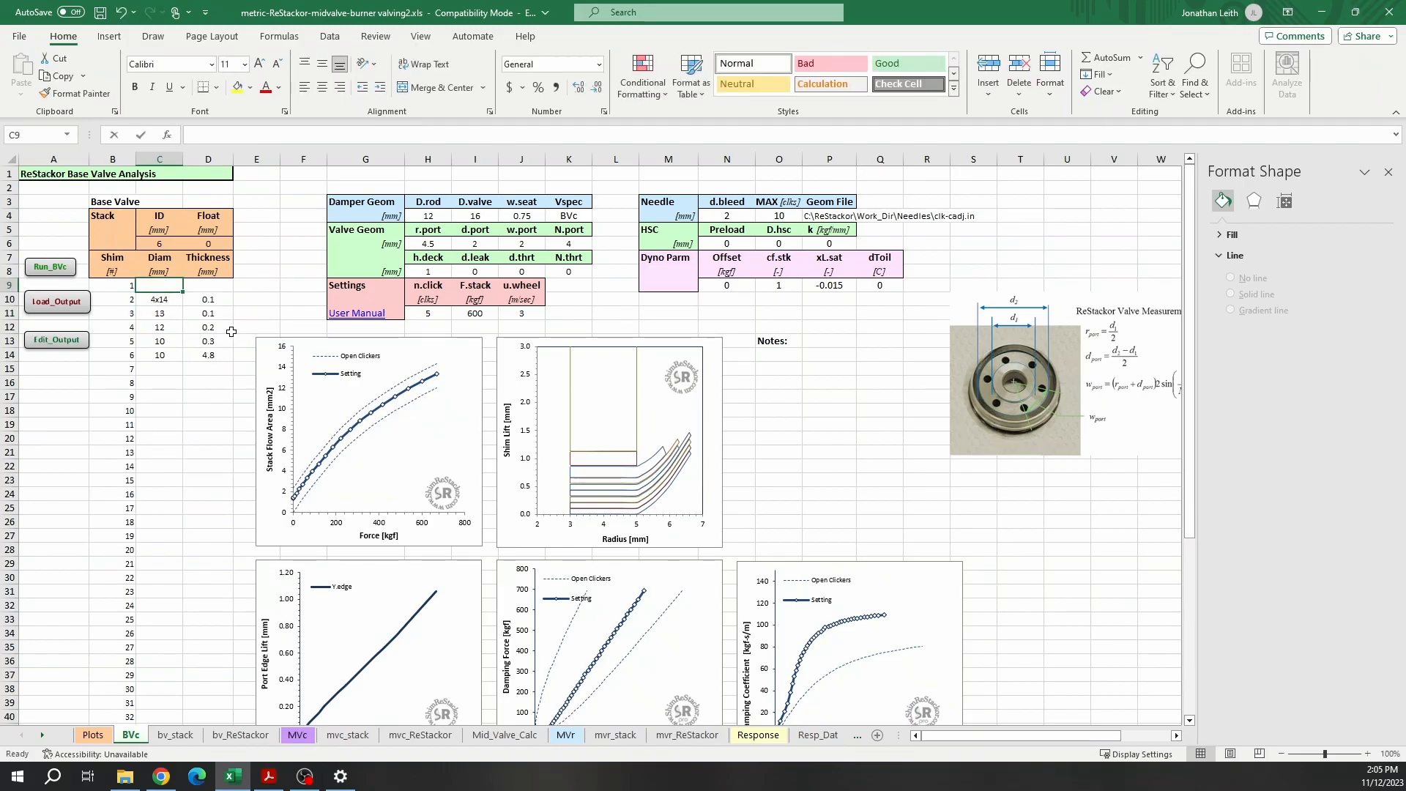
text(10)
click(203, 283)
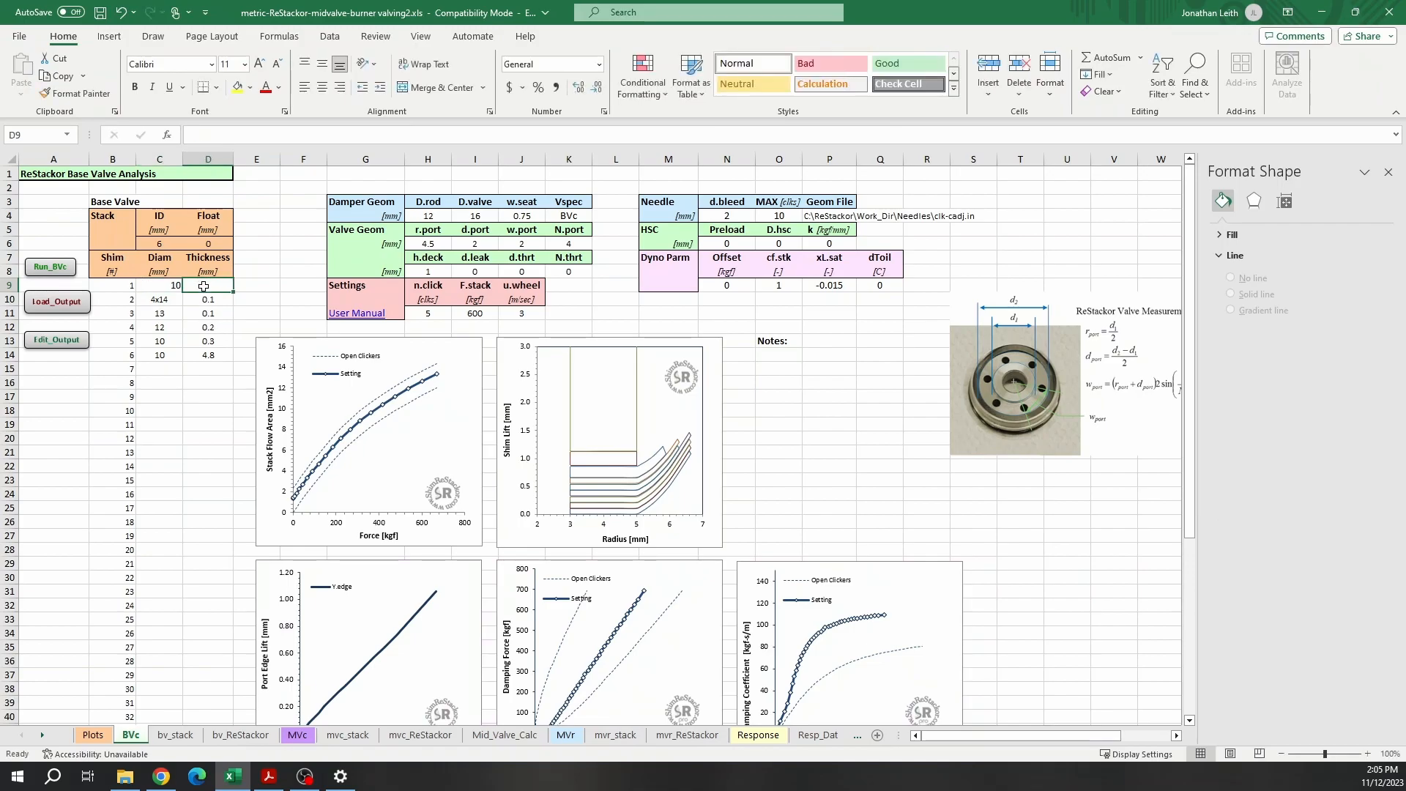
text(0.1)
click(208, 410)
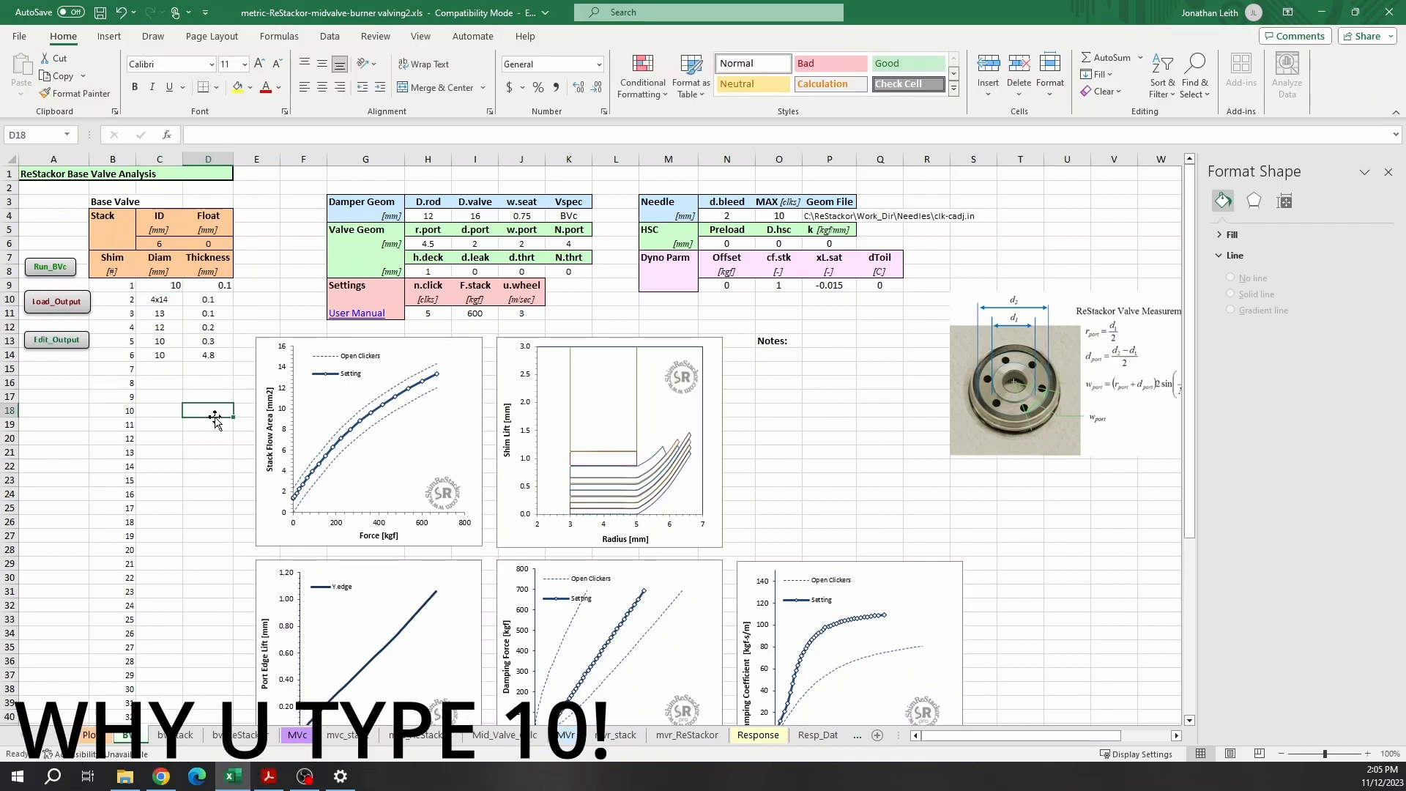
click(54, 268)
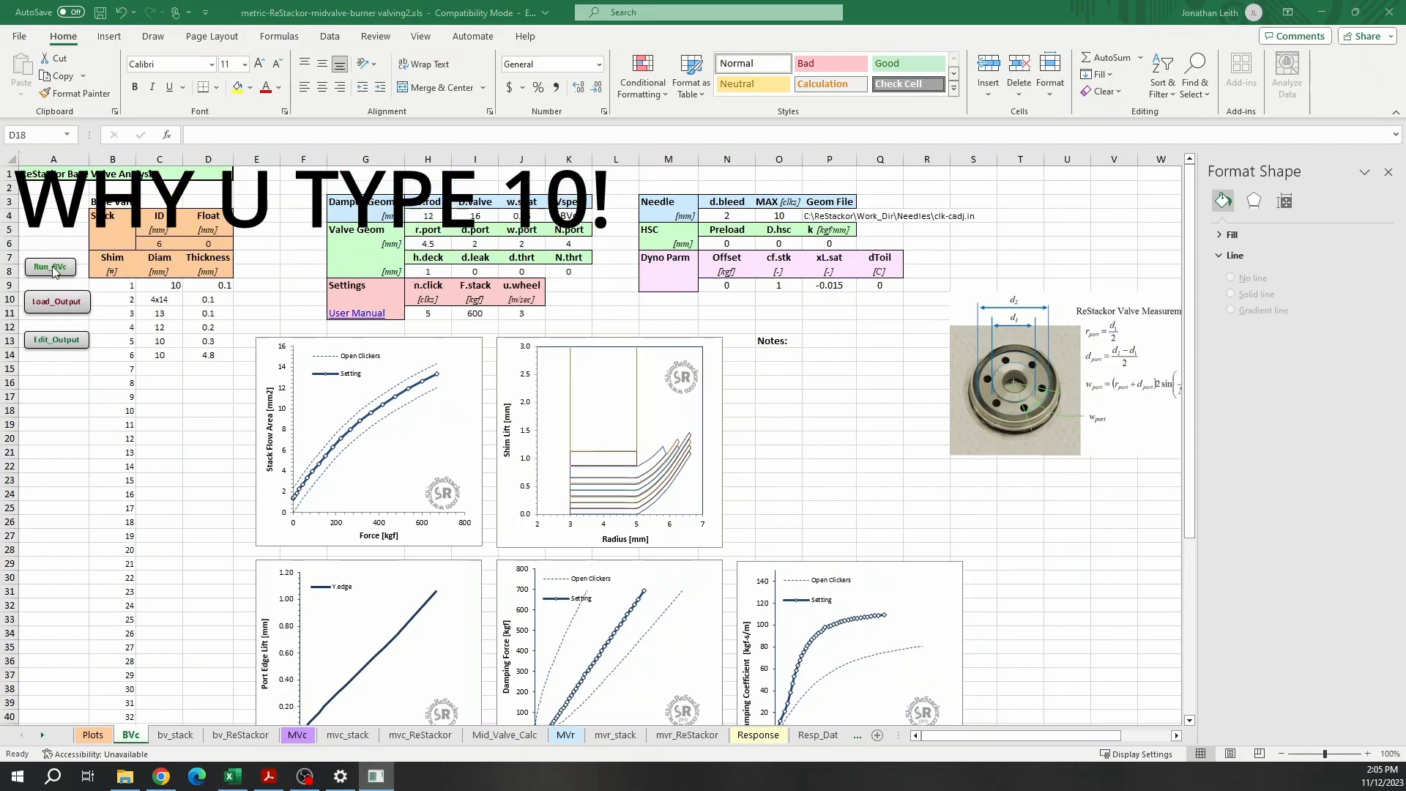
- Load the base valve output, run the mid-valve analysis on the Plots sheet and load its output
click(56, 303)
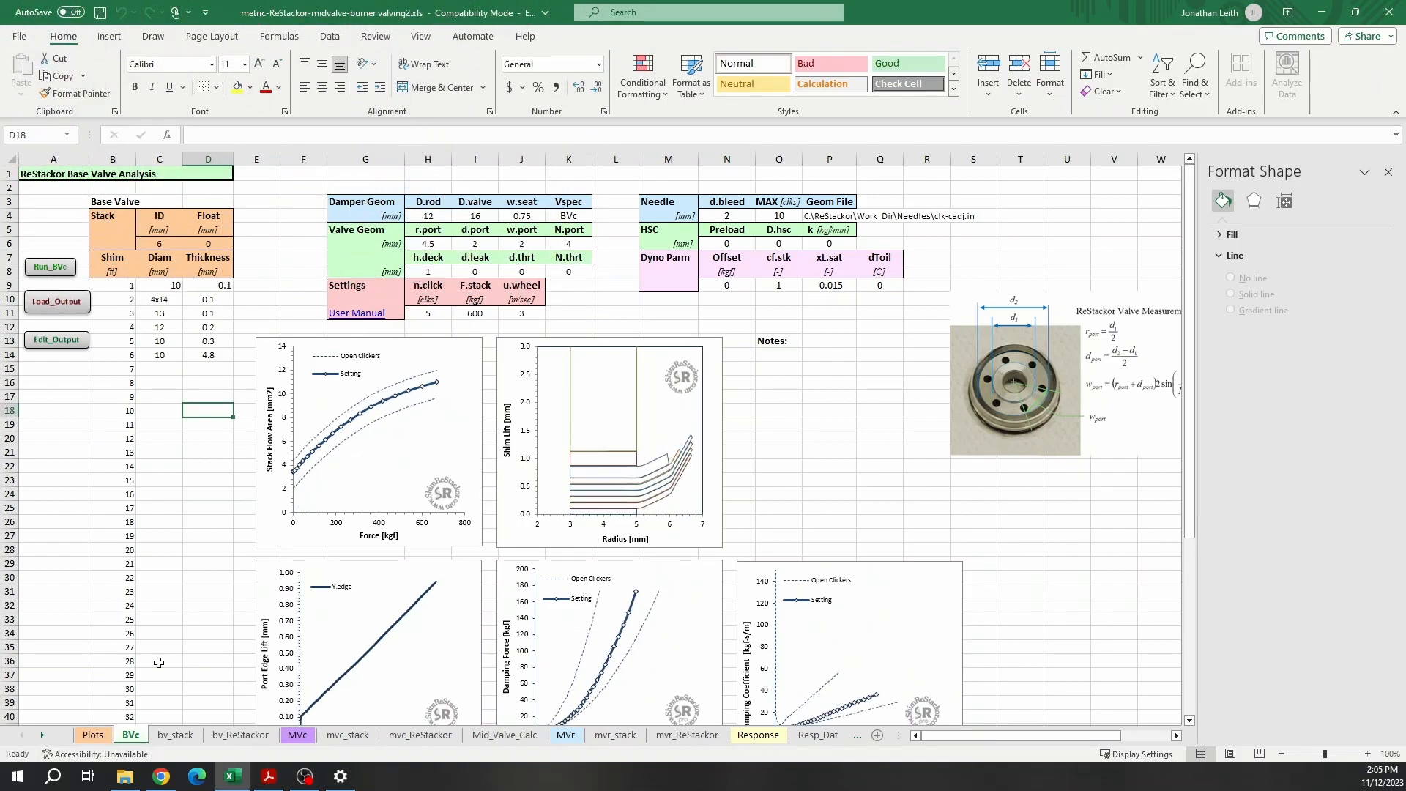
click(95, 736)
click(79, 247)
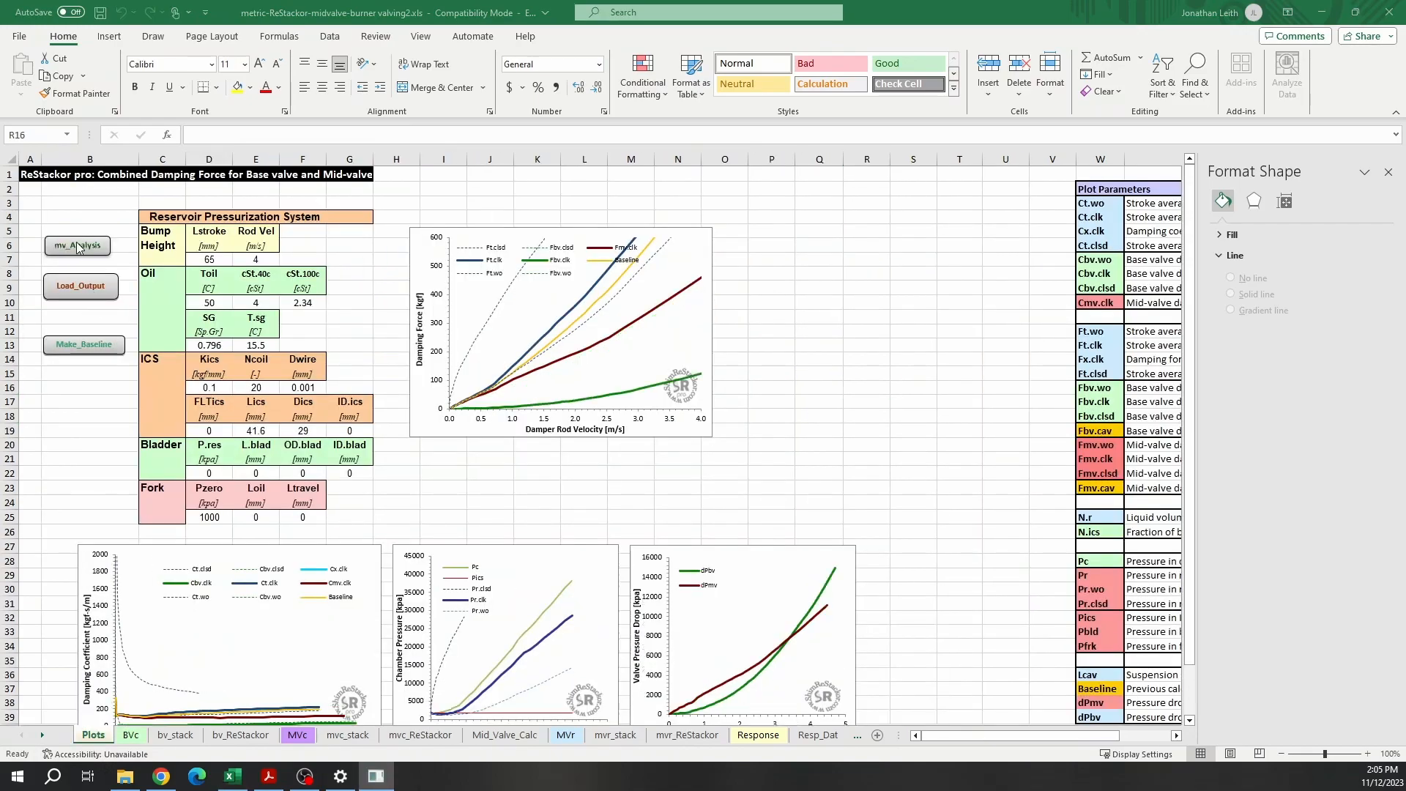
click(79, 290)
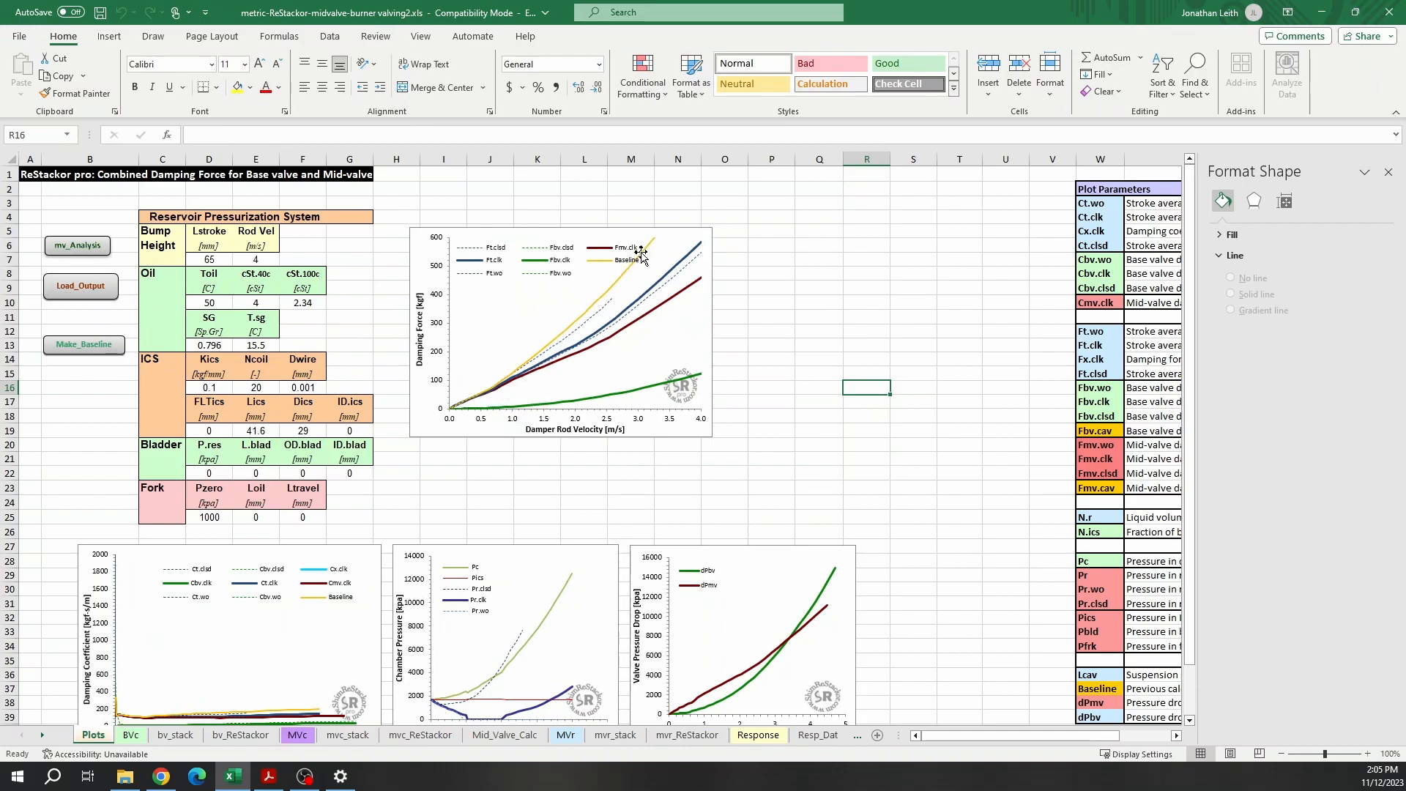
- Set the first base valve shim's diameter to 13 mm on the BVc sheet, run the base valve analysis and load its output
click(133, 736)
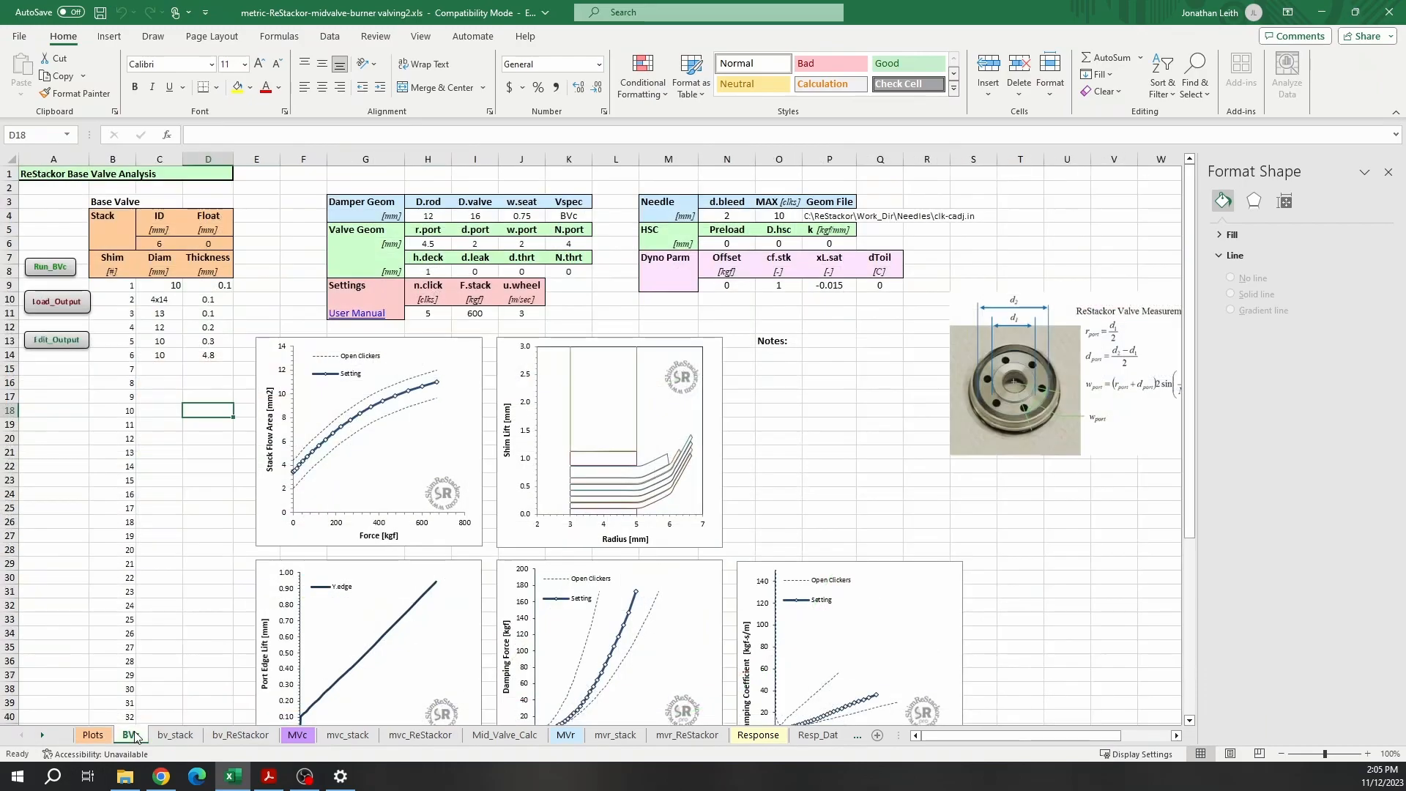
click(148, 315)
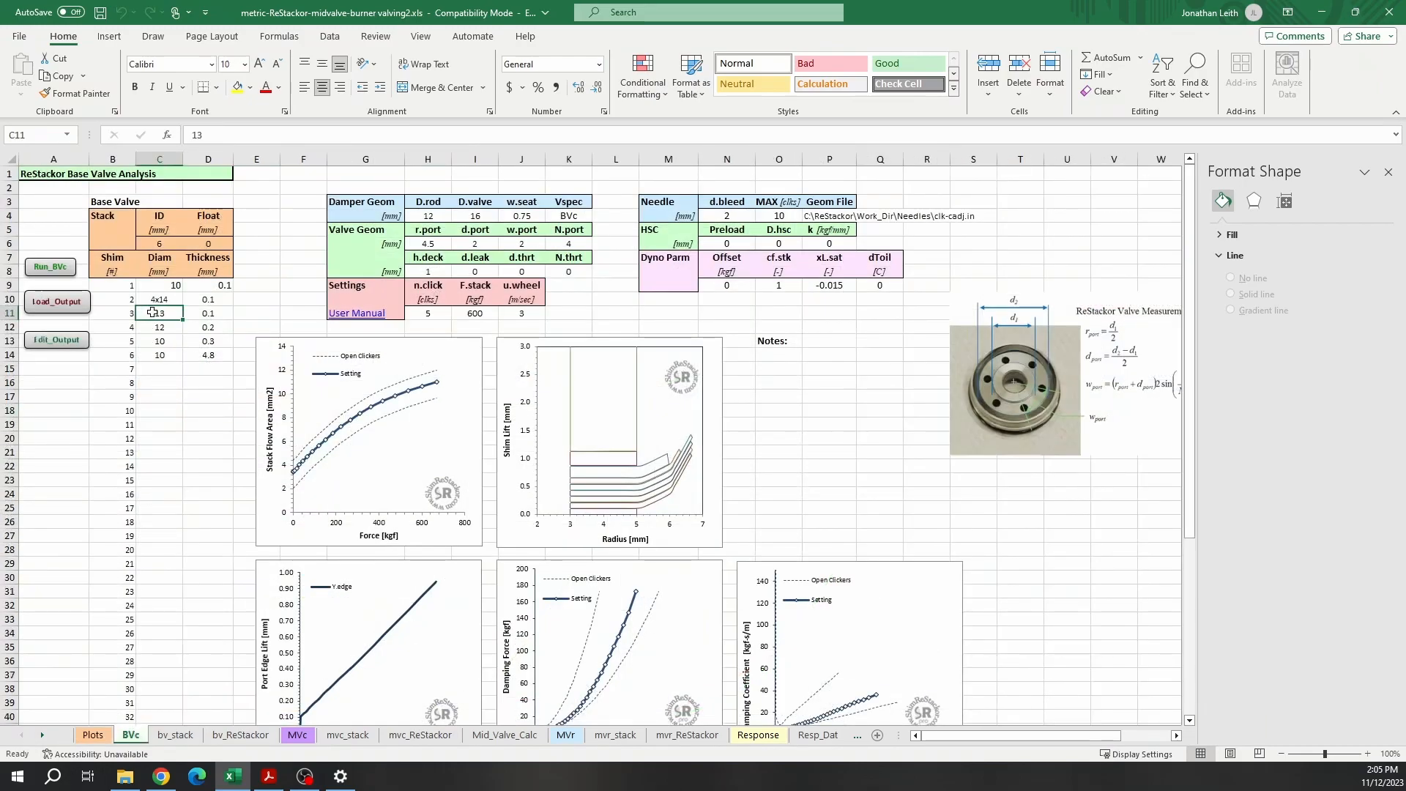
click(176, 288)
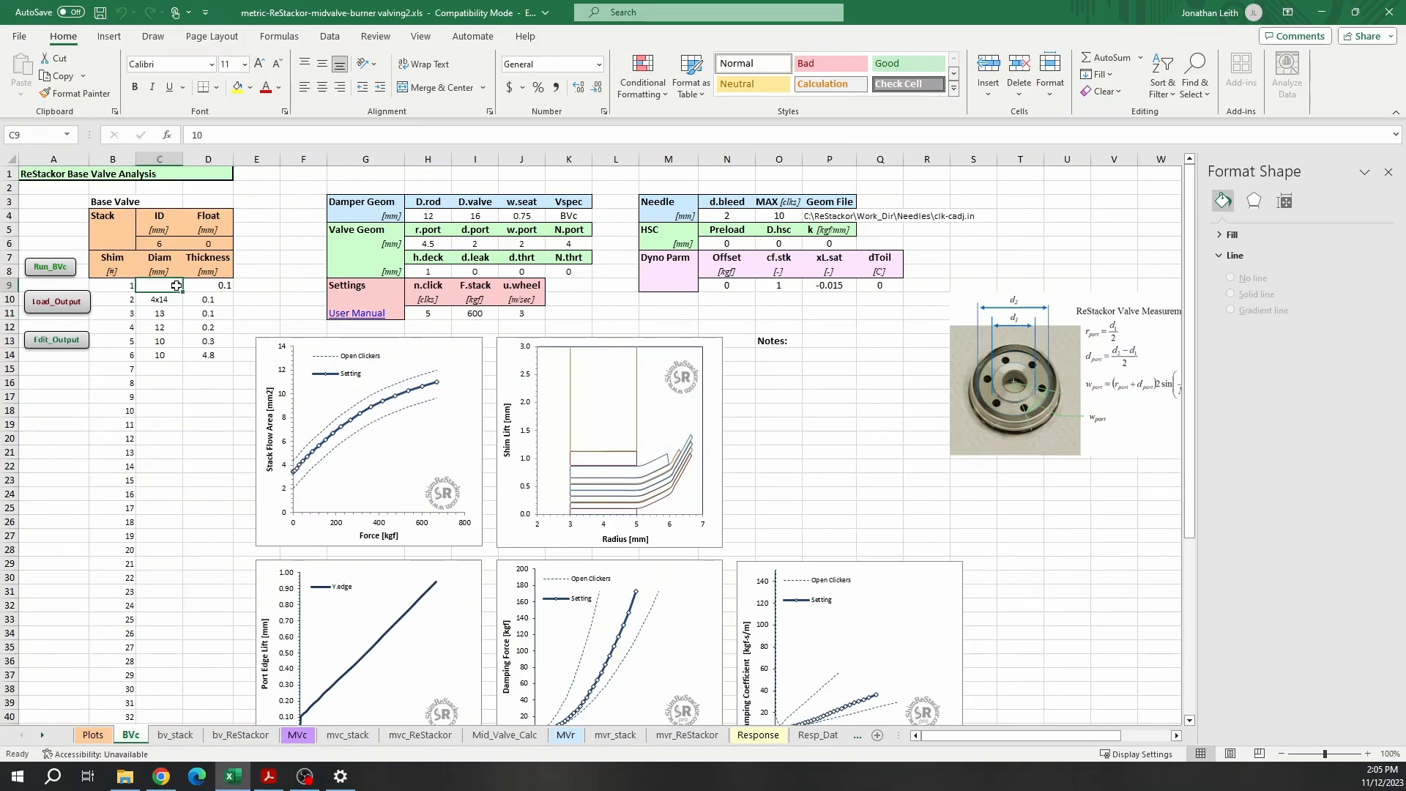
double_click(176, 286)
key(BackSpace)
text(3)
click(208, 396)
click(62, 271)
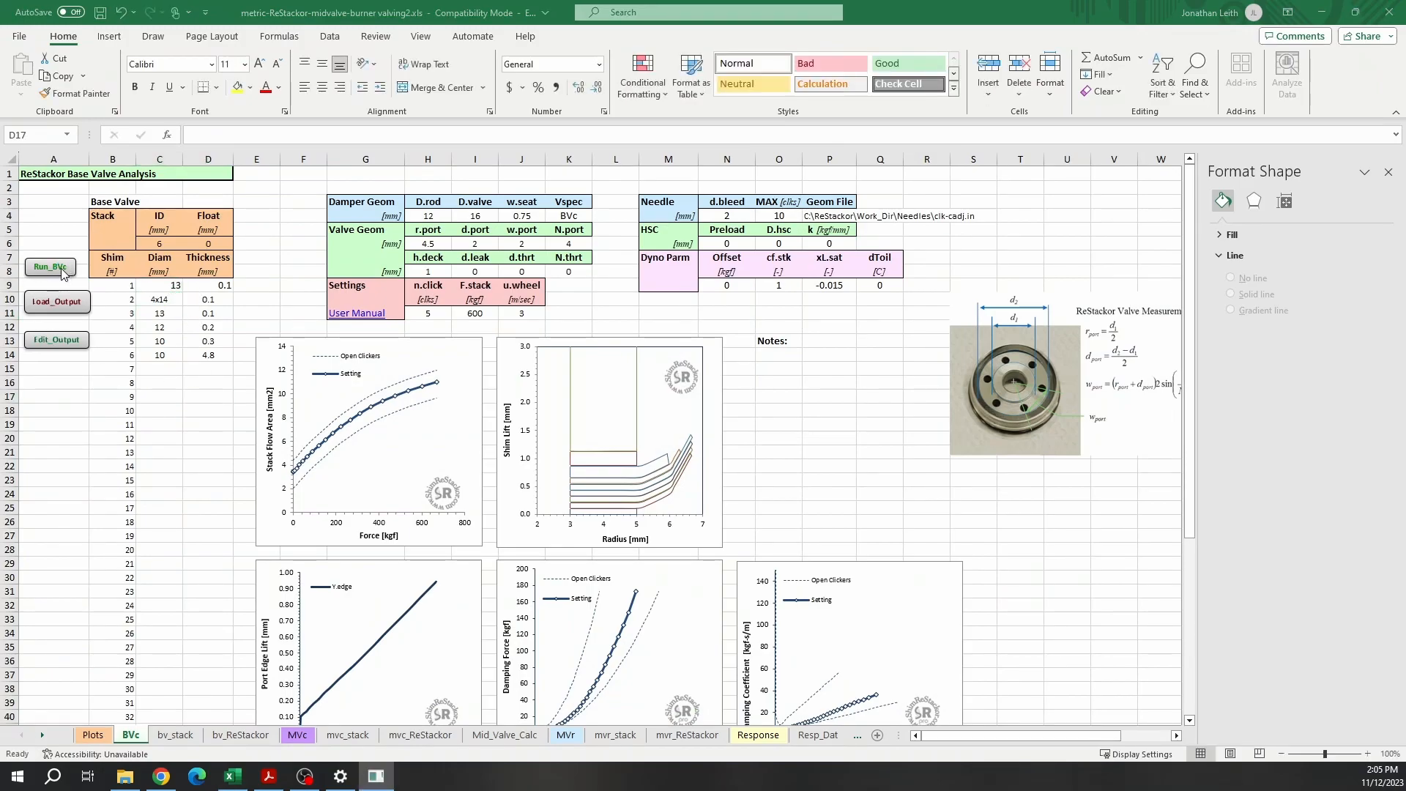
click(41, 307)
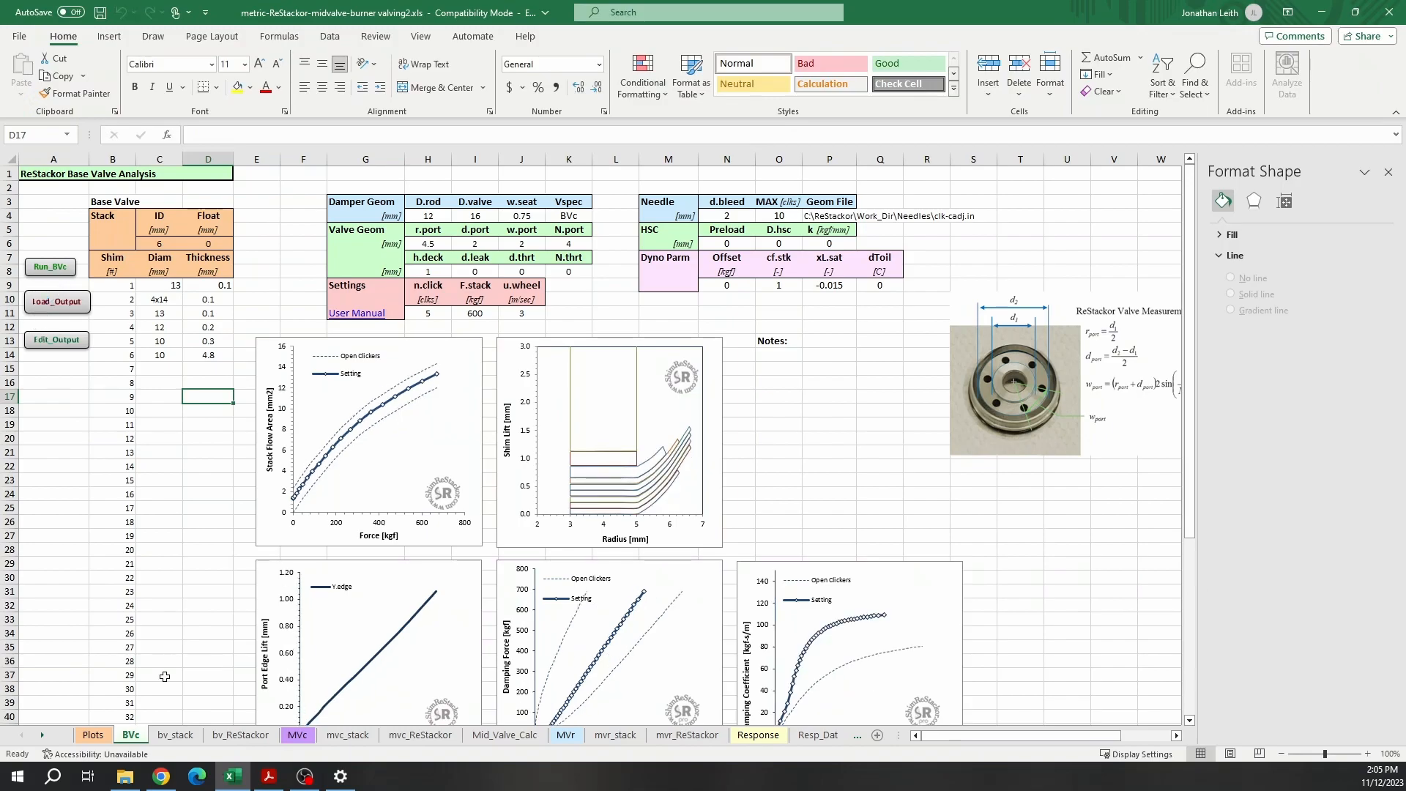
- Update the combined damping plots by running the mid-valve analysis on the Plots sheet and loading its output
click(93, 735)
click(80, 248)
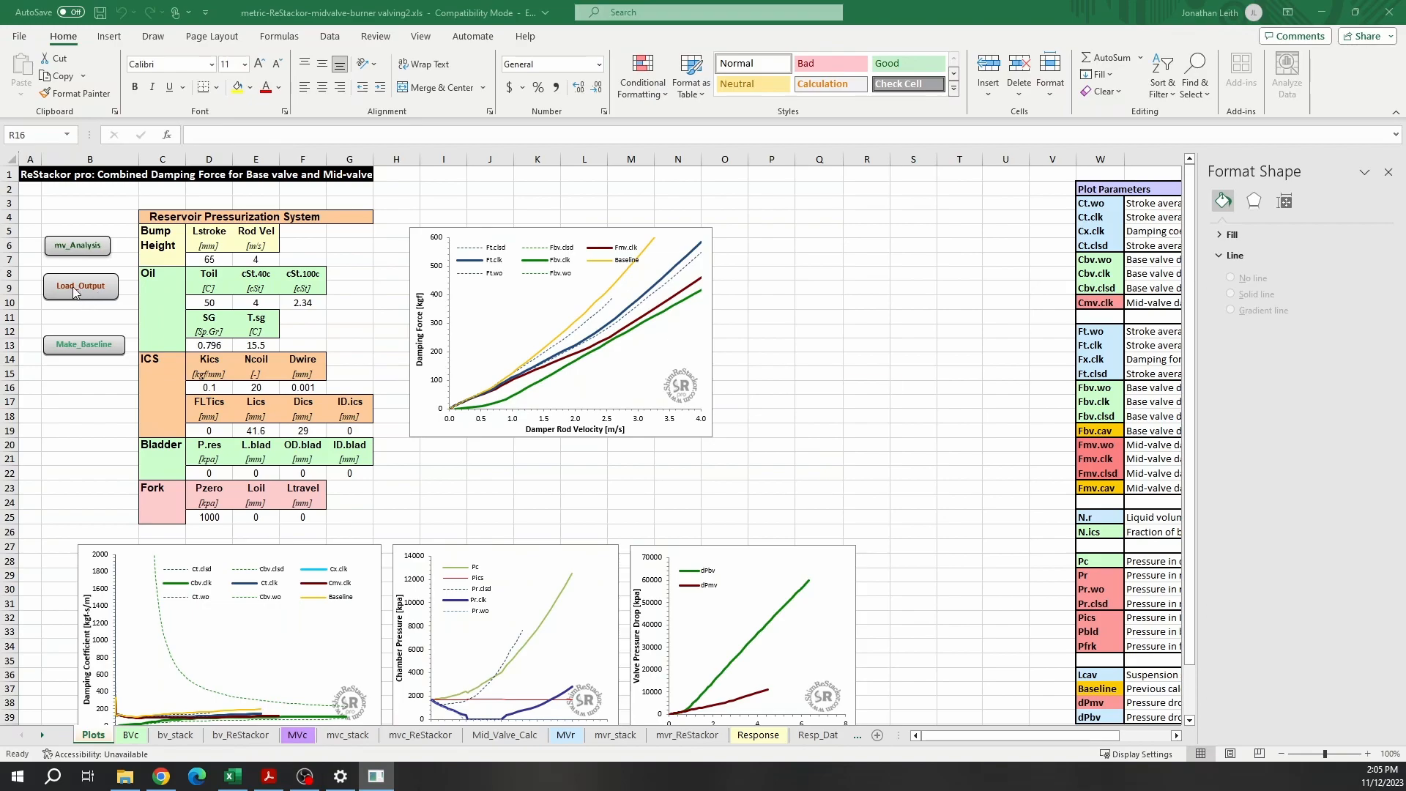
click(73, 291)
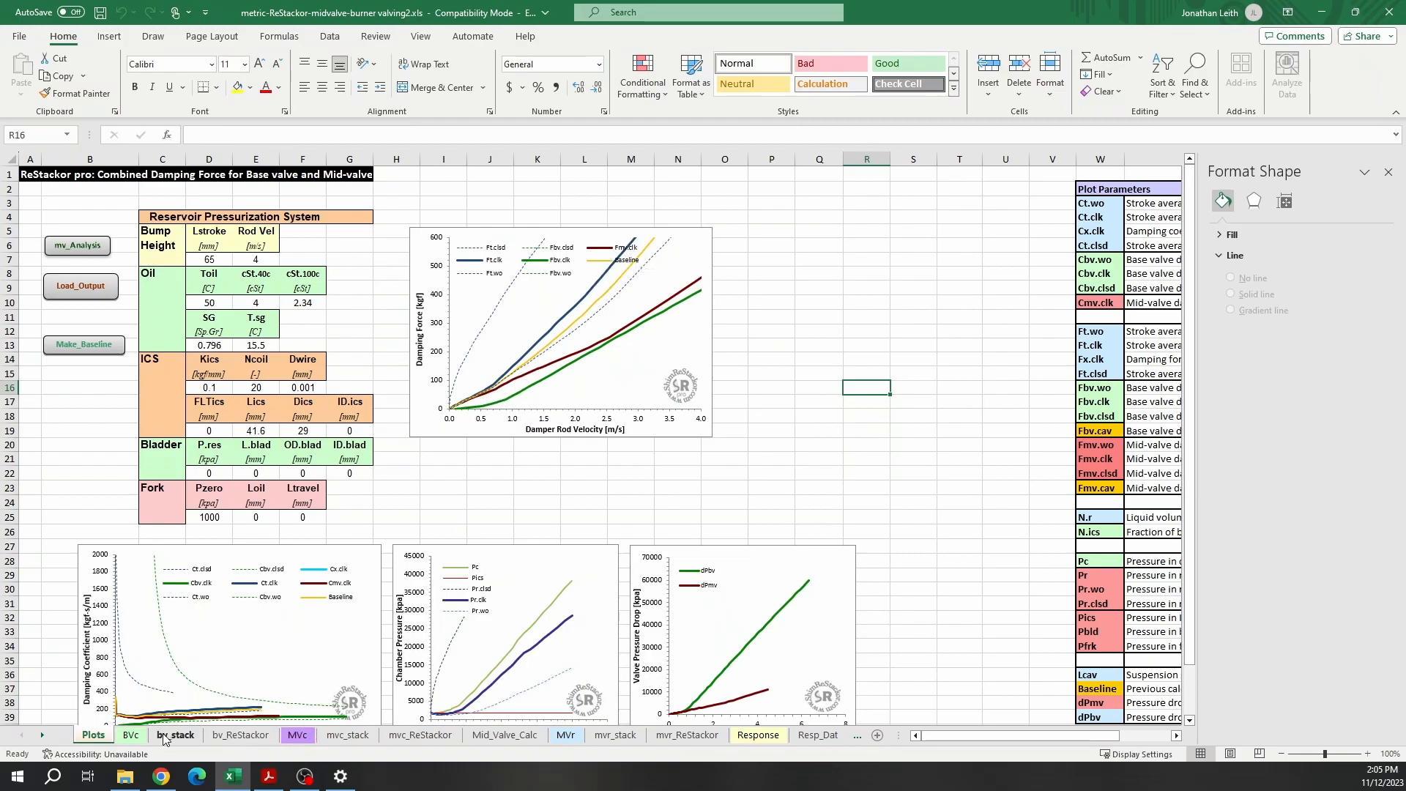
- Set the first base valve shim's diameter to 12 mm on the BVc sheet, run the base valve analysis and load its output
click(131, 735)
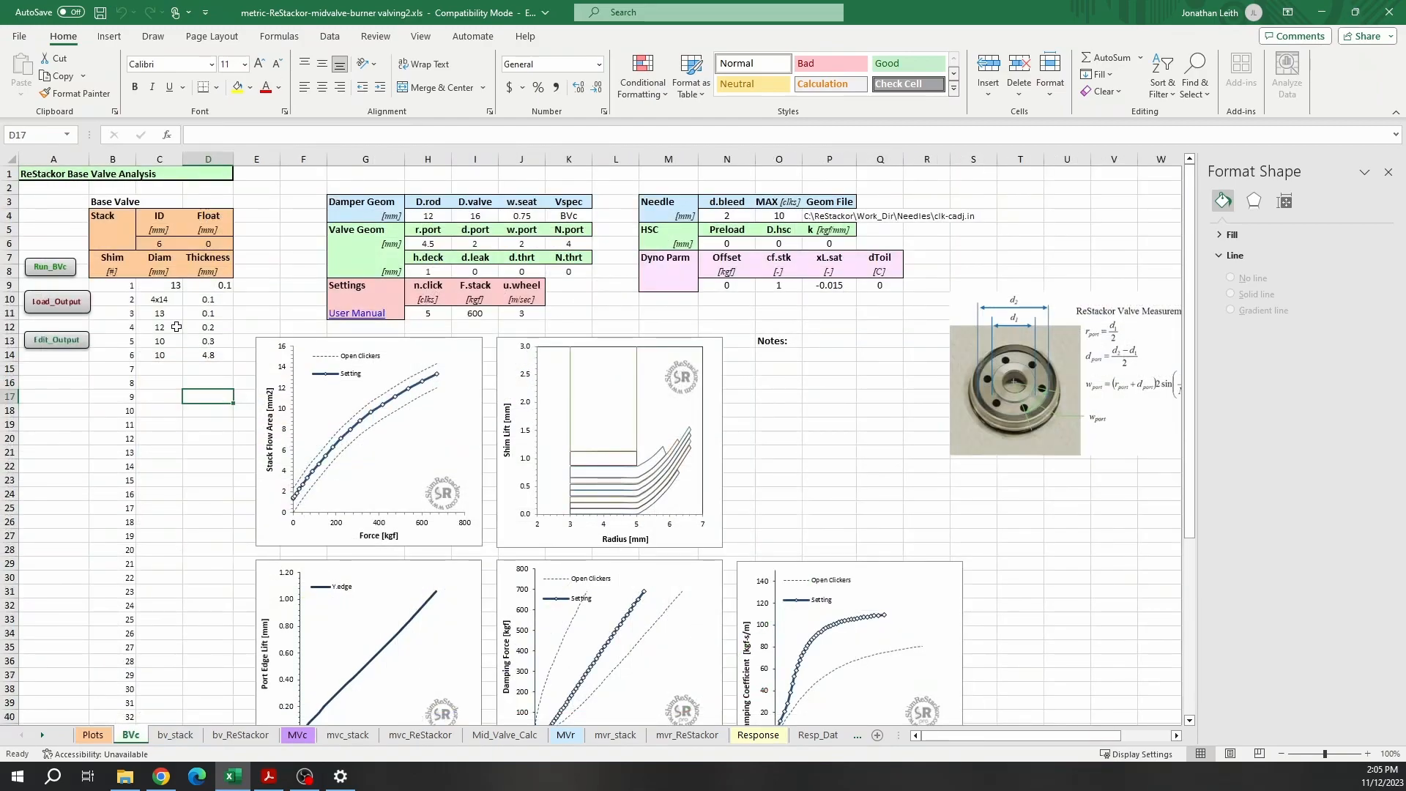
double_click(178, 285)
key(BackSpace)
text(2)
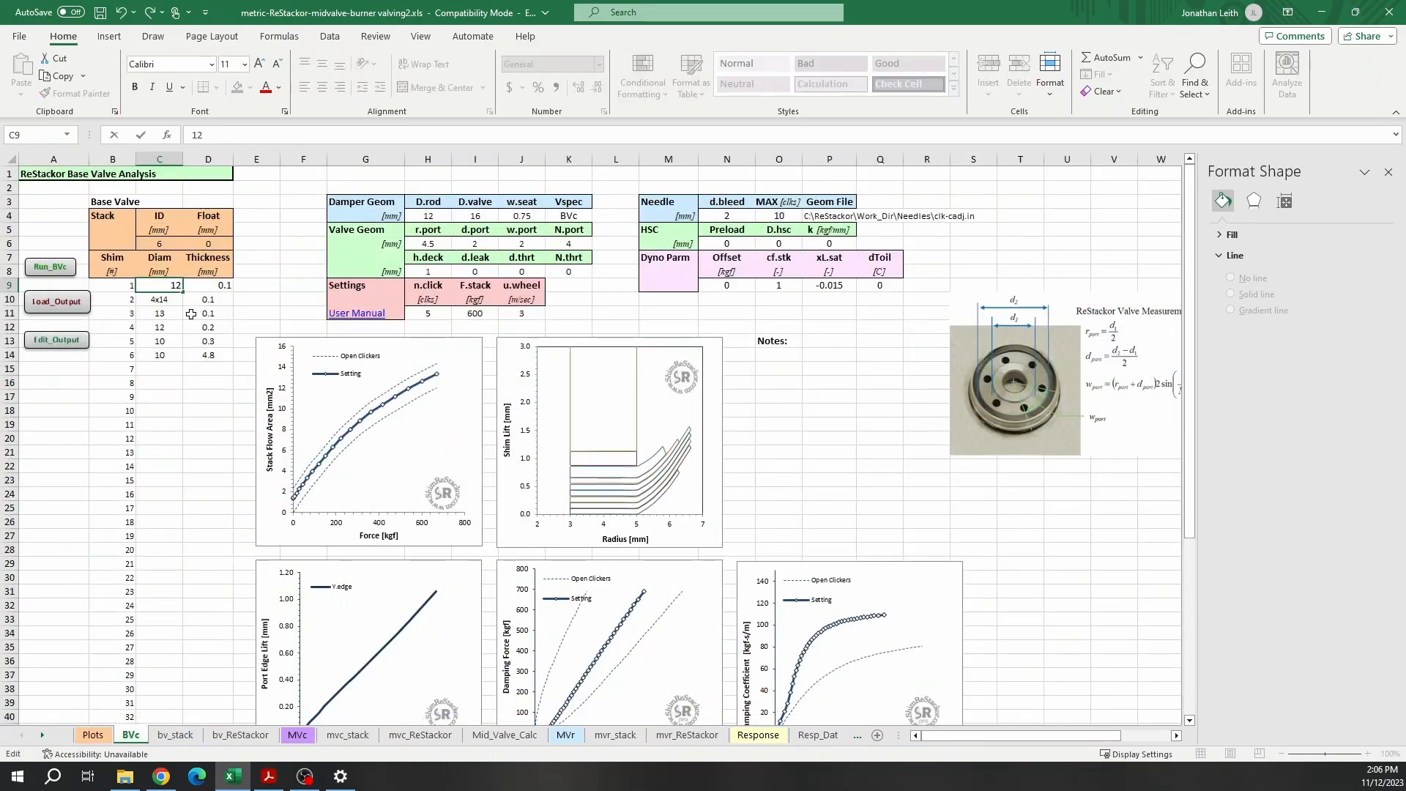
click(34, 267)
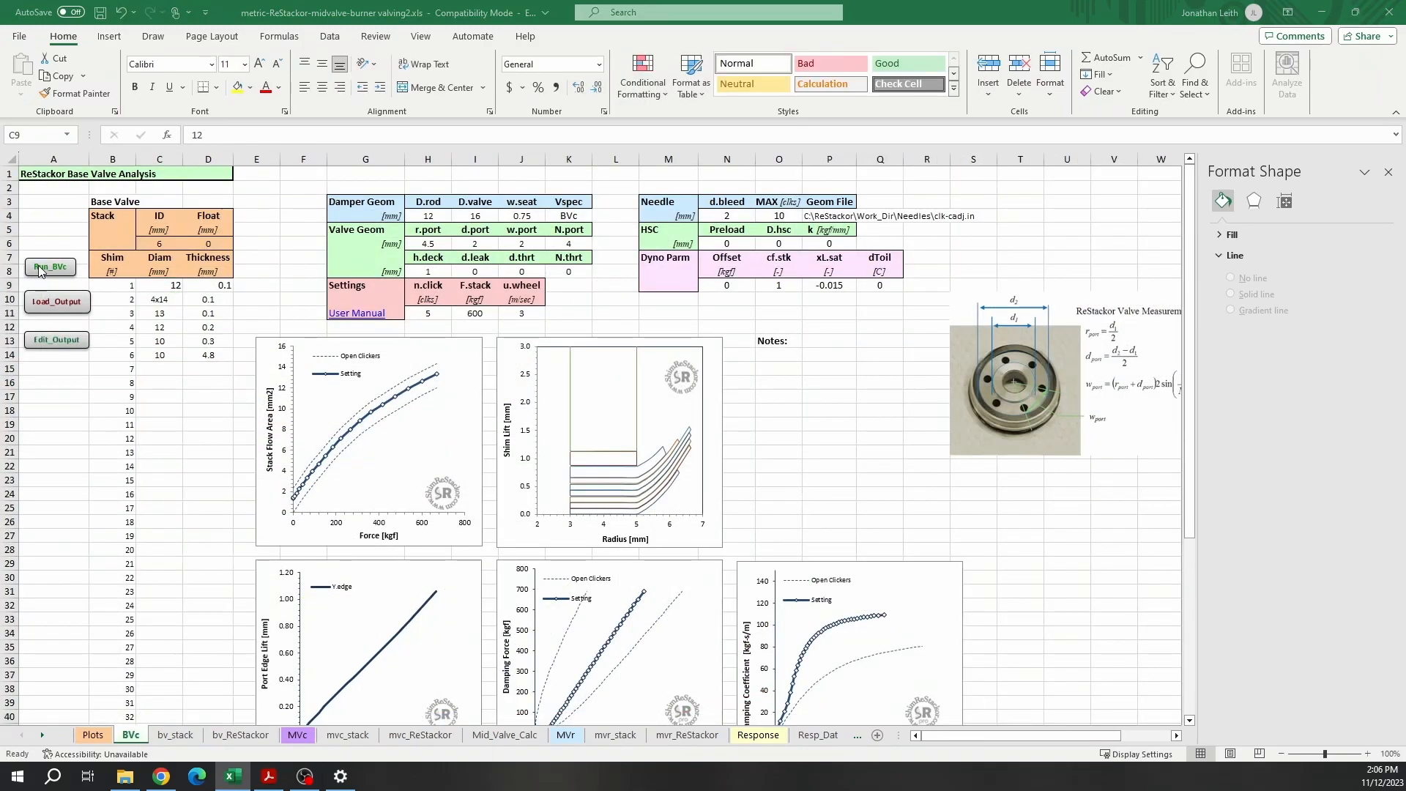
click(45, 307)
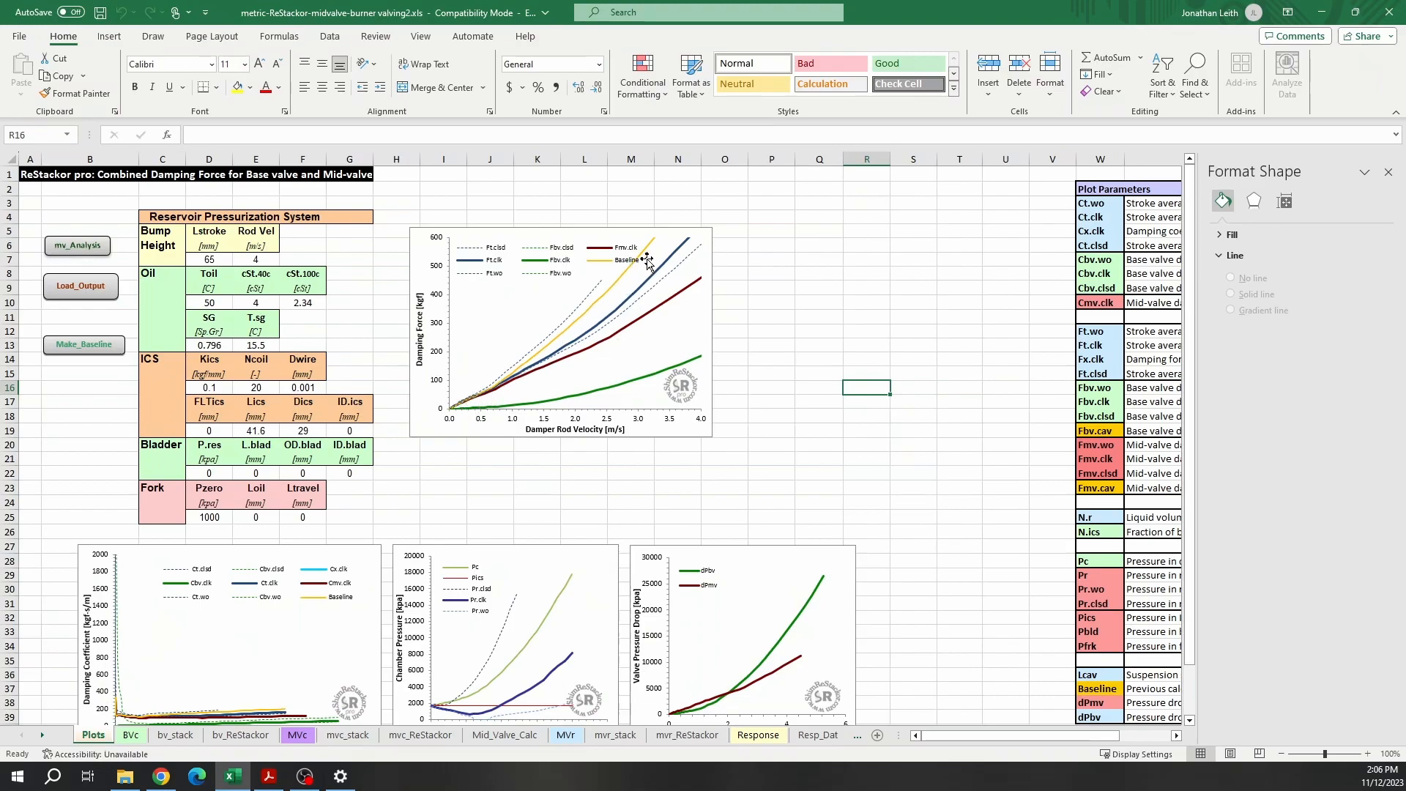
- Change the third base valve shim entry to 2x13, run the base valve analysis and try to load its output
click(131, 735)
click(148, 314)
double_click(147, 314)
text(2)
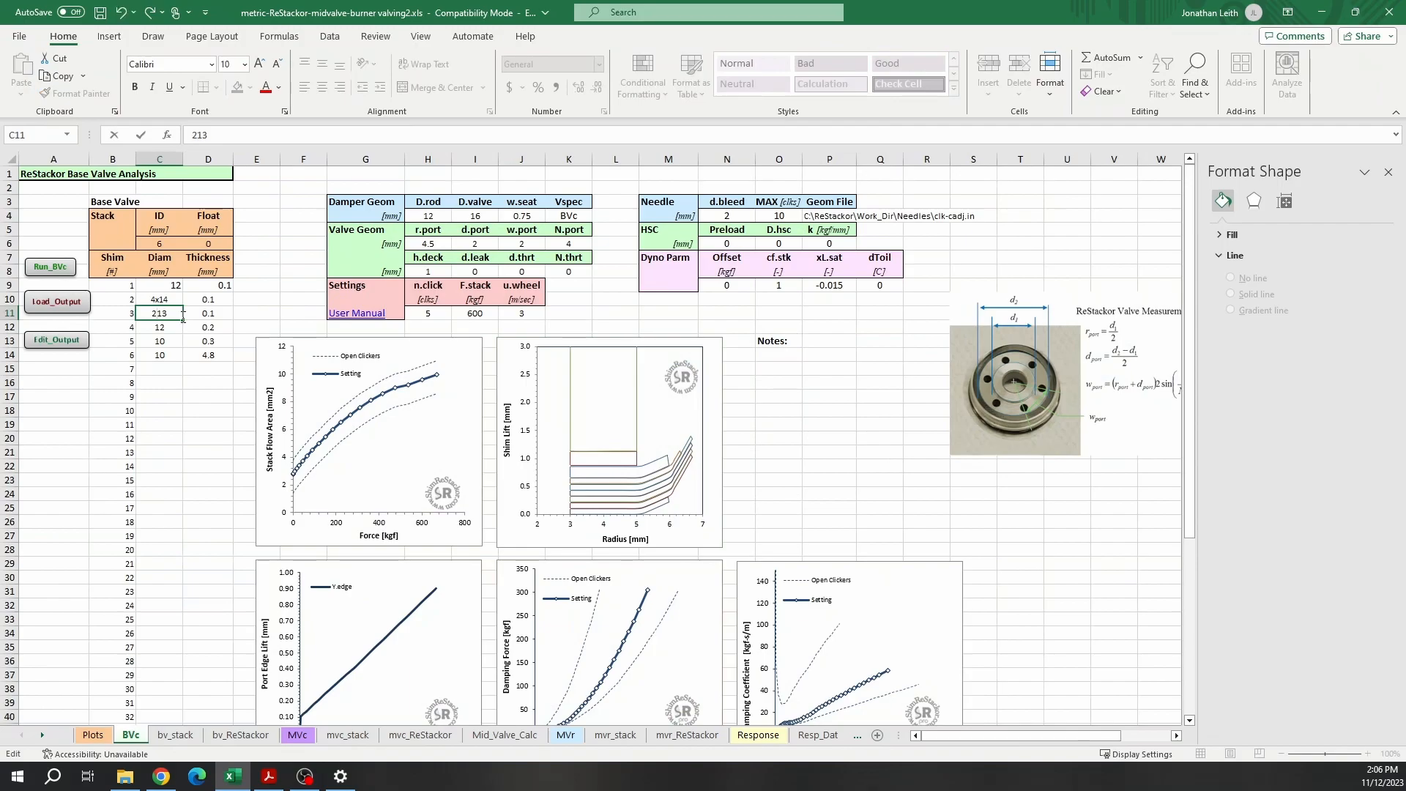
text(x)
click(47, 269)
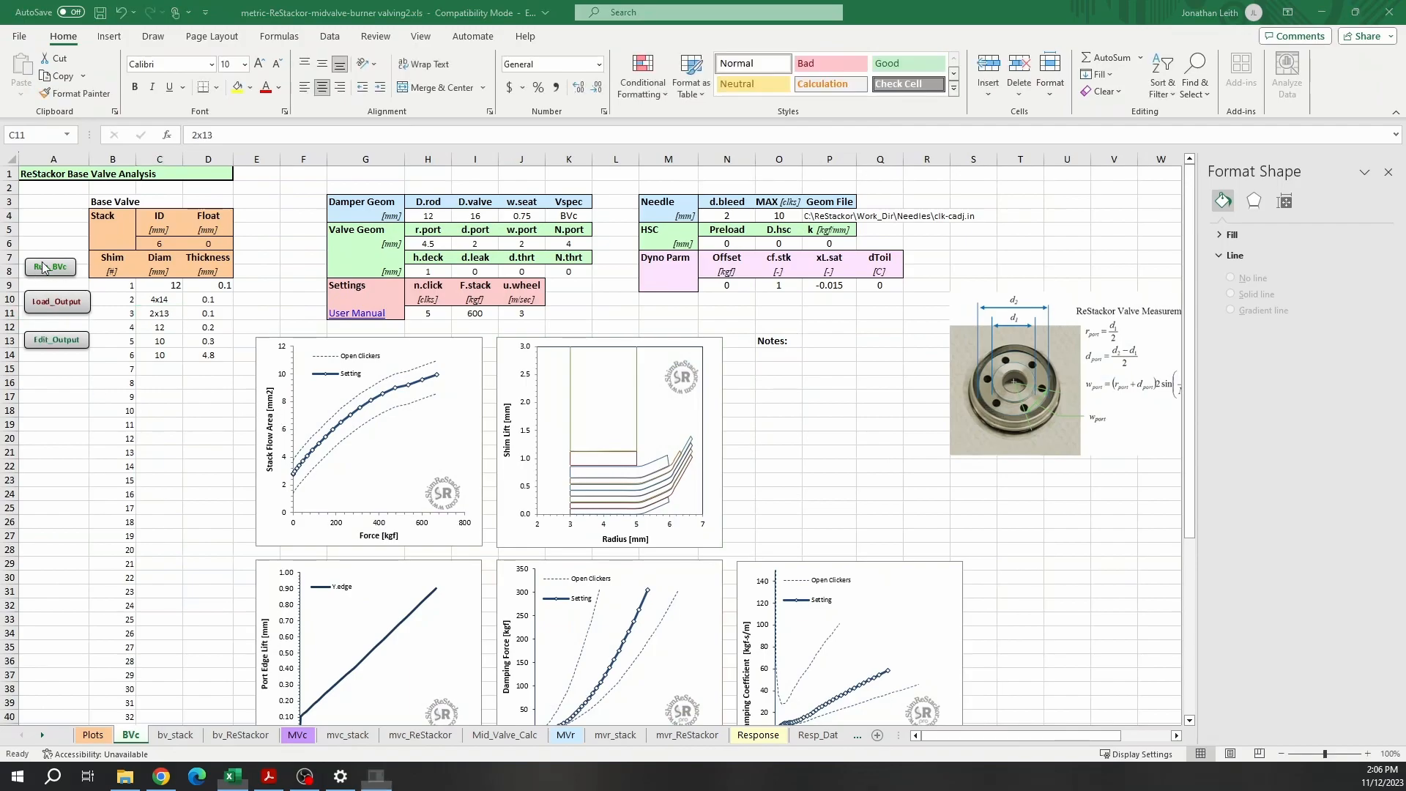
click(48, 307)
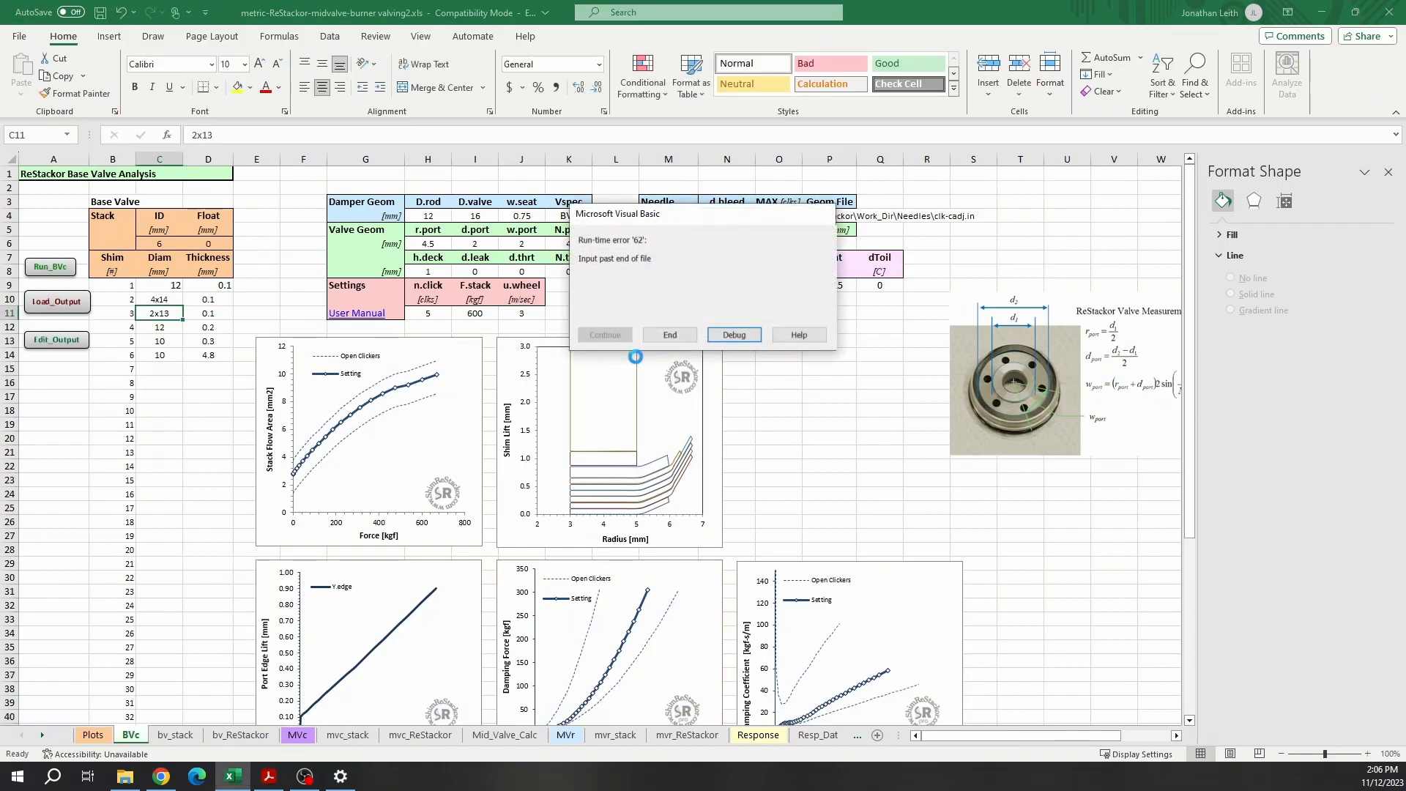
click(683, 339)
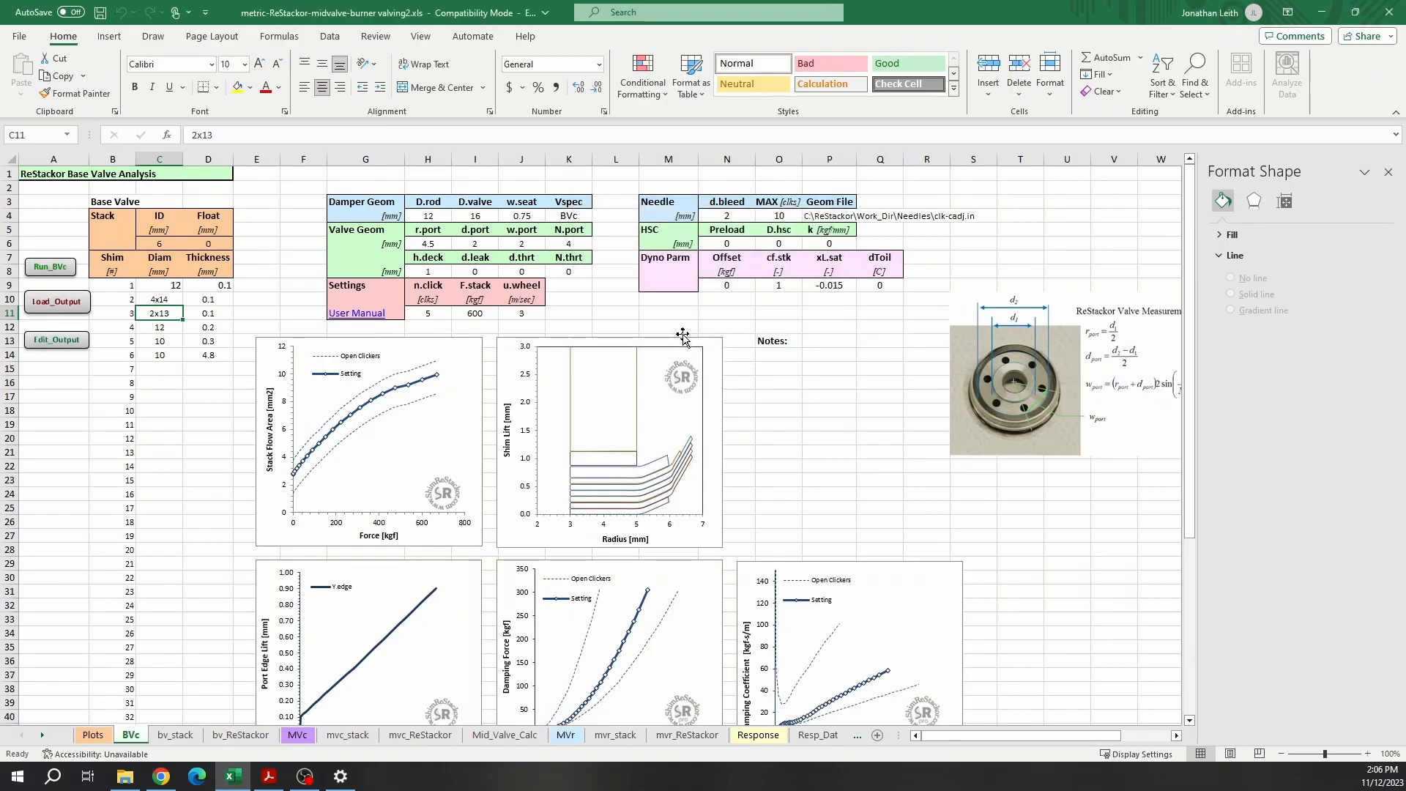
click(51, 300)
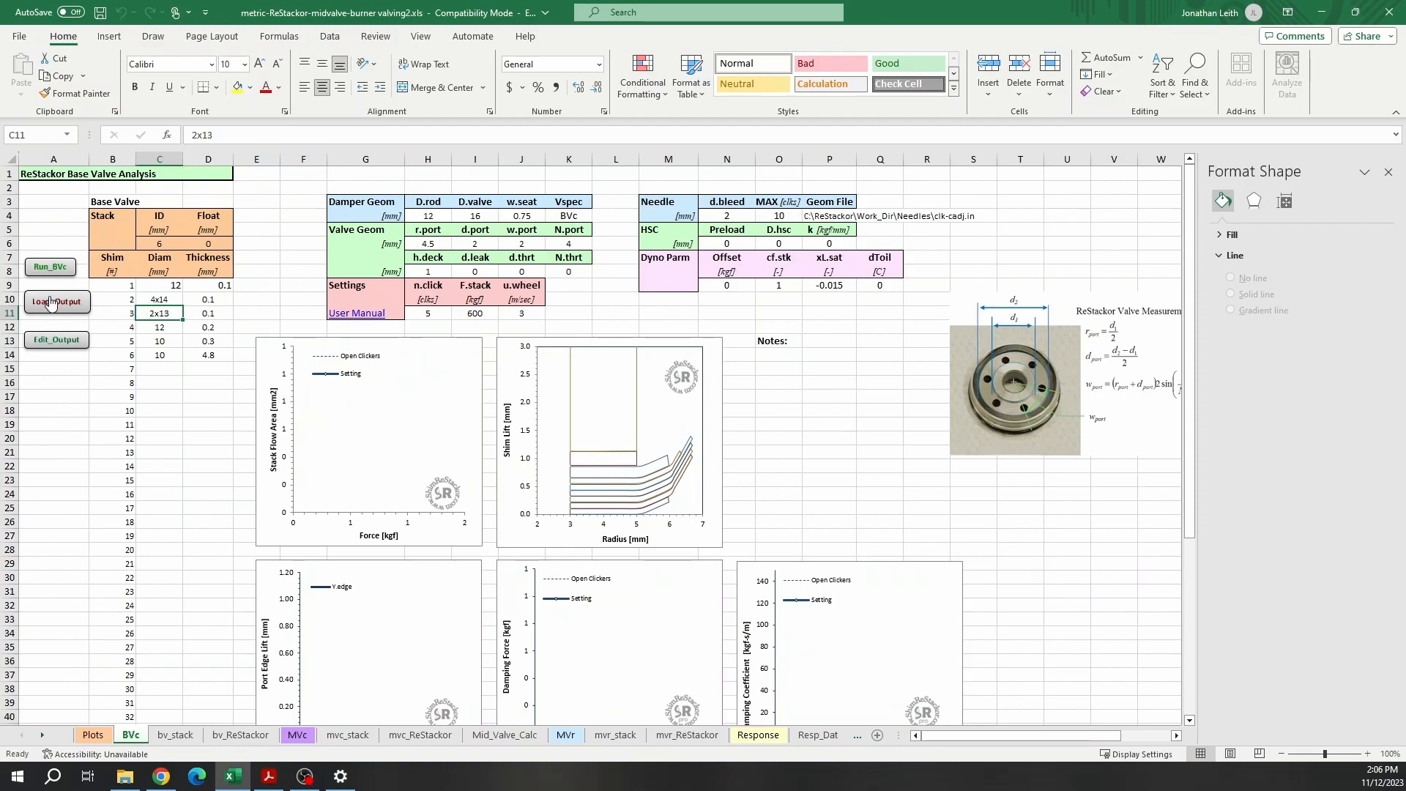
click(671, 335)
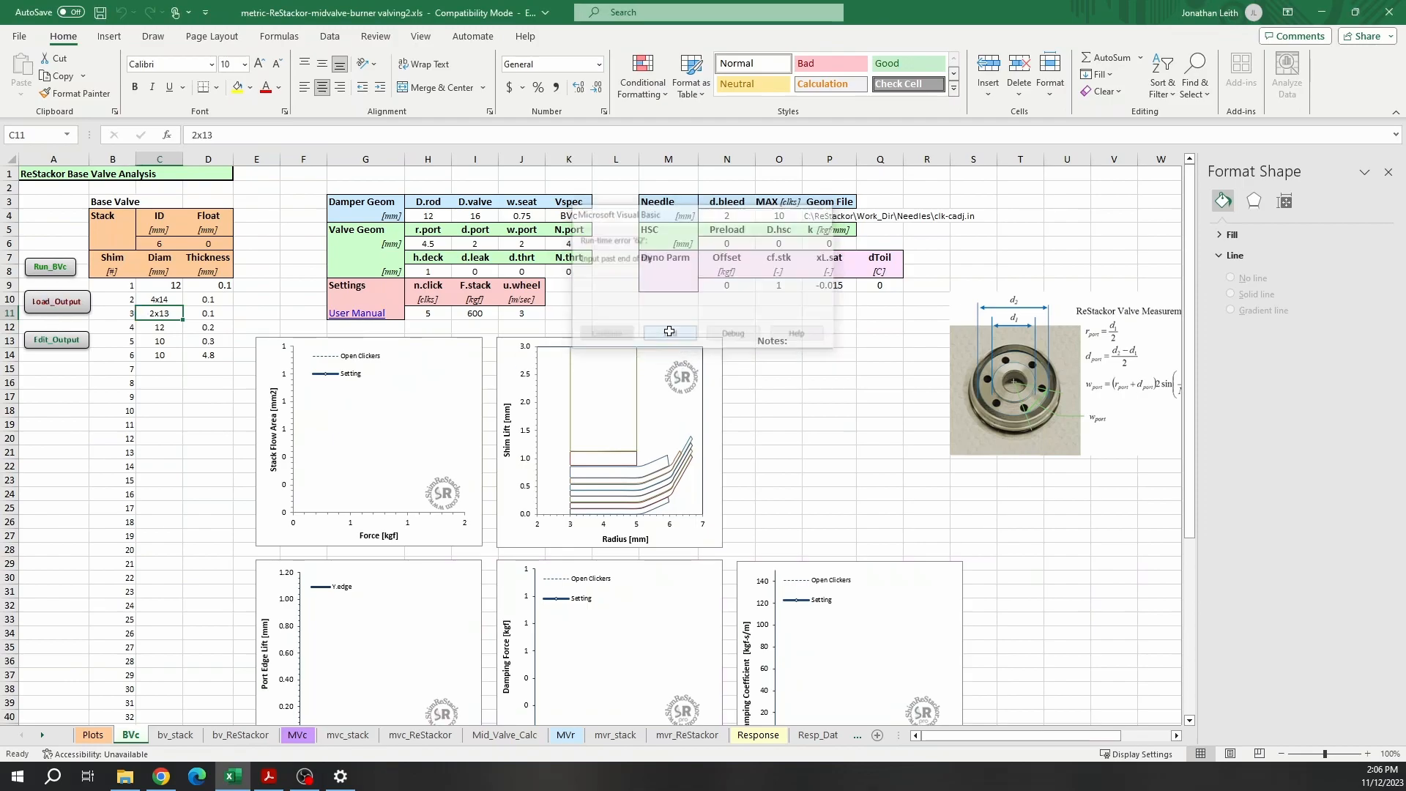
- Change the third base valve shim entry back to a single 13 mm shim and rerun the base valve analysis
click(171, 367)
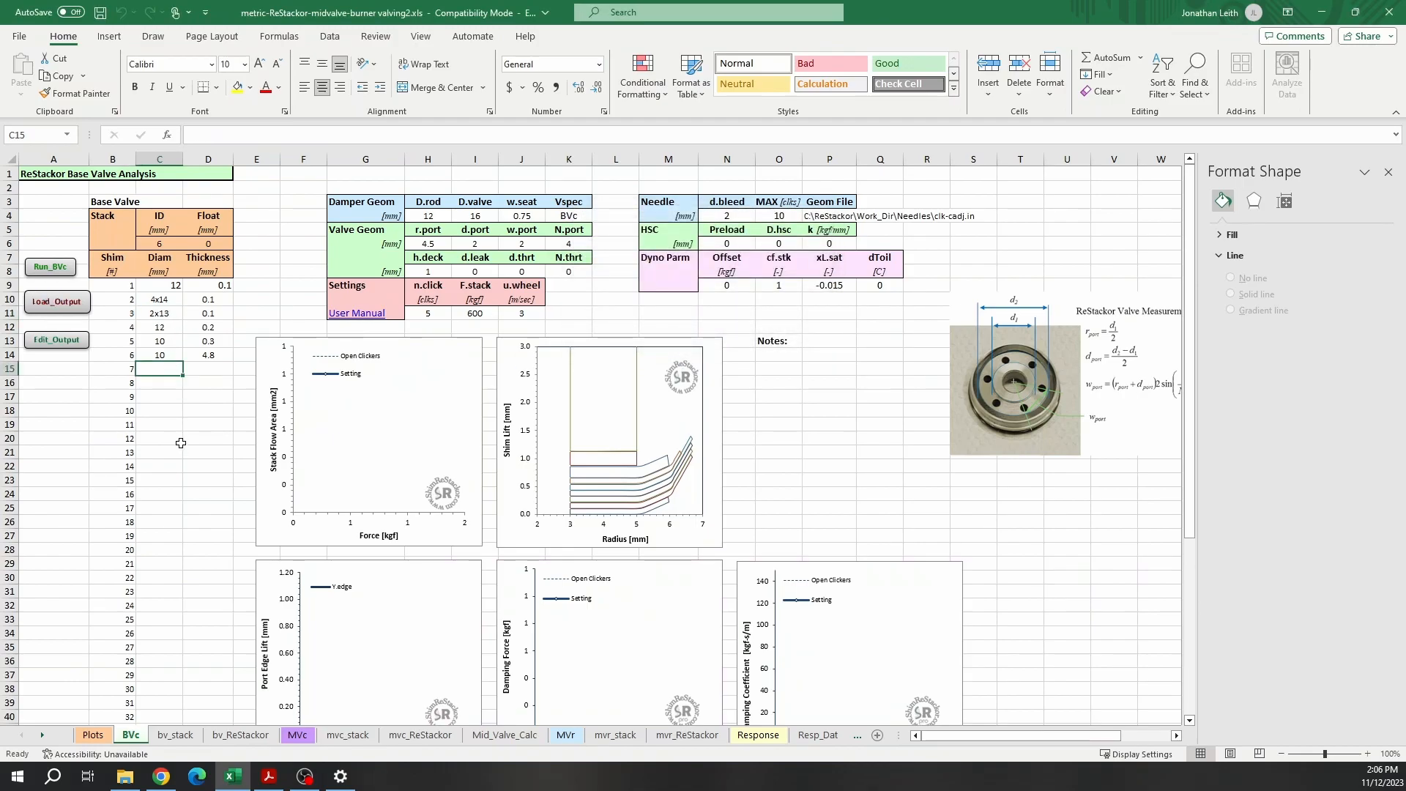
click(159, 313)
text(13)
click(171, 333)
text(13)
click(159, 397)
click(670, 334)
click(170, 410)
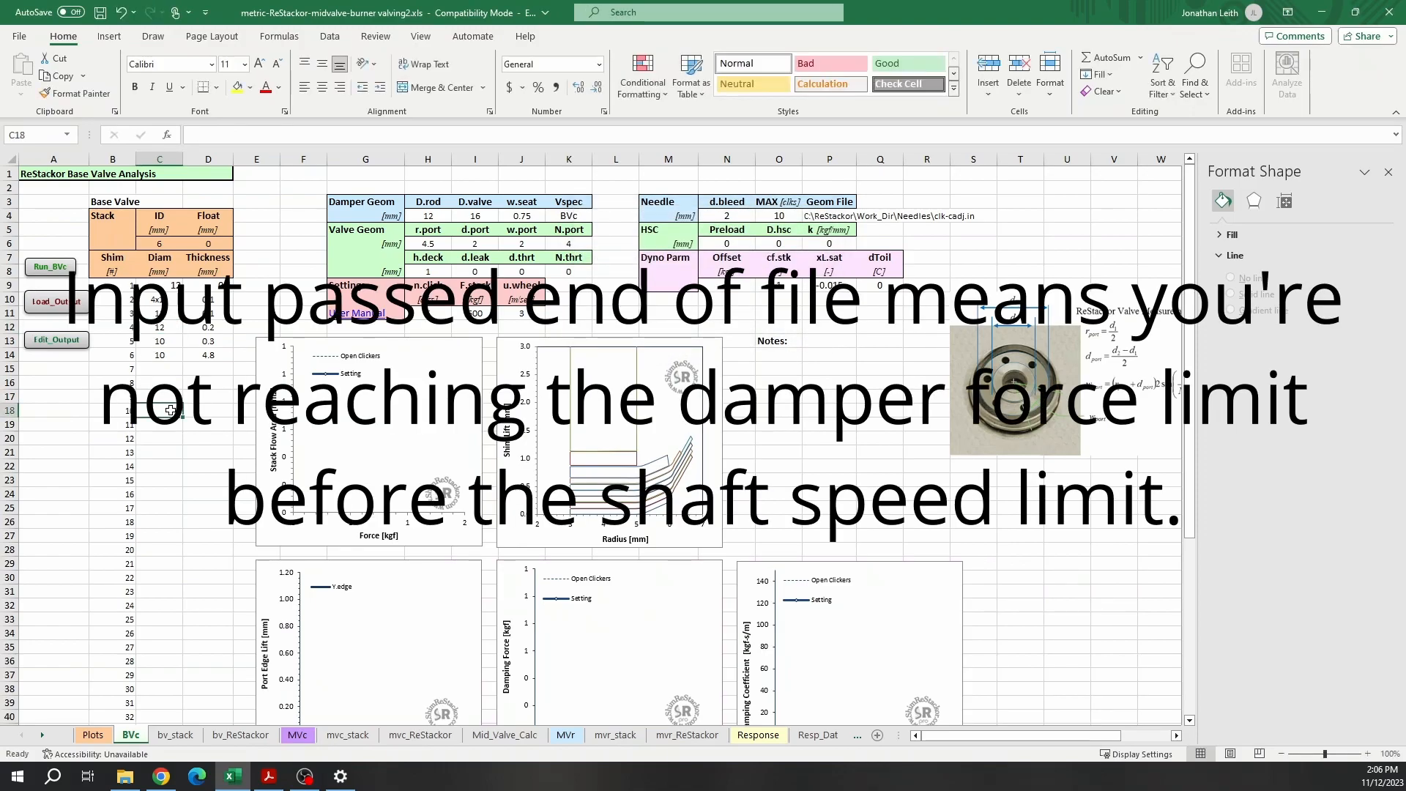
click(48, 277)
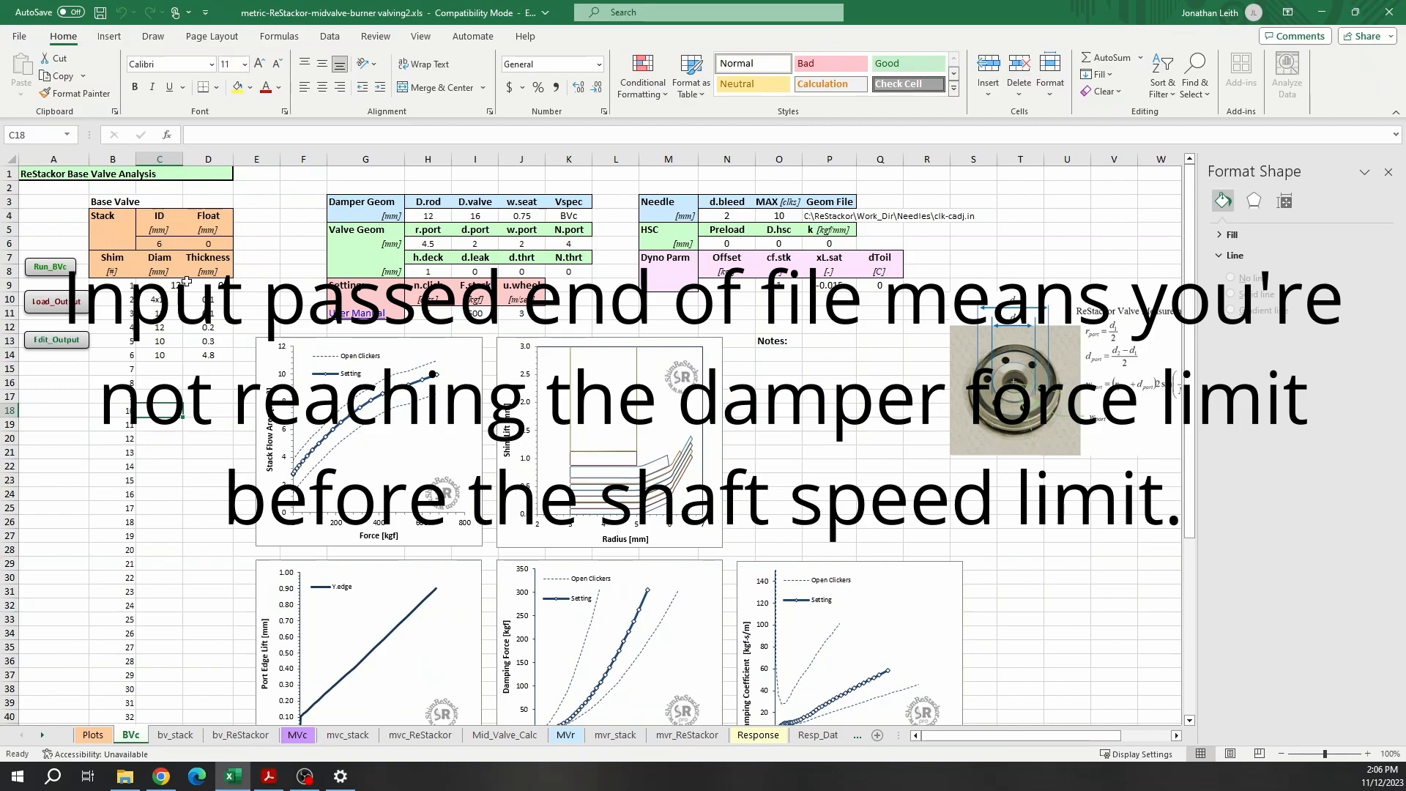
- Try a 13 mm diameter for the fourth base valve shim and rerun the base valve analysis
click(154, 327)
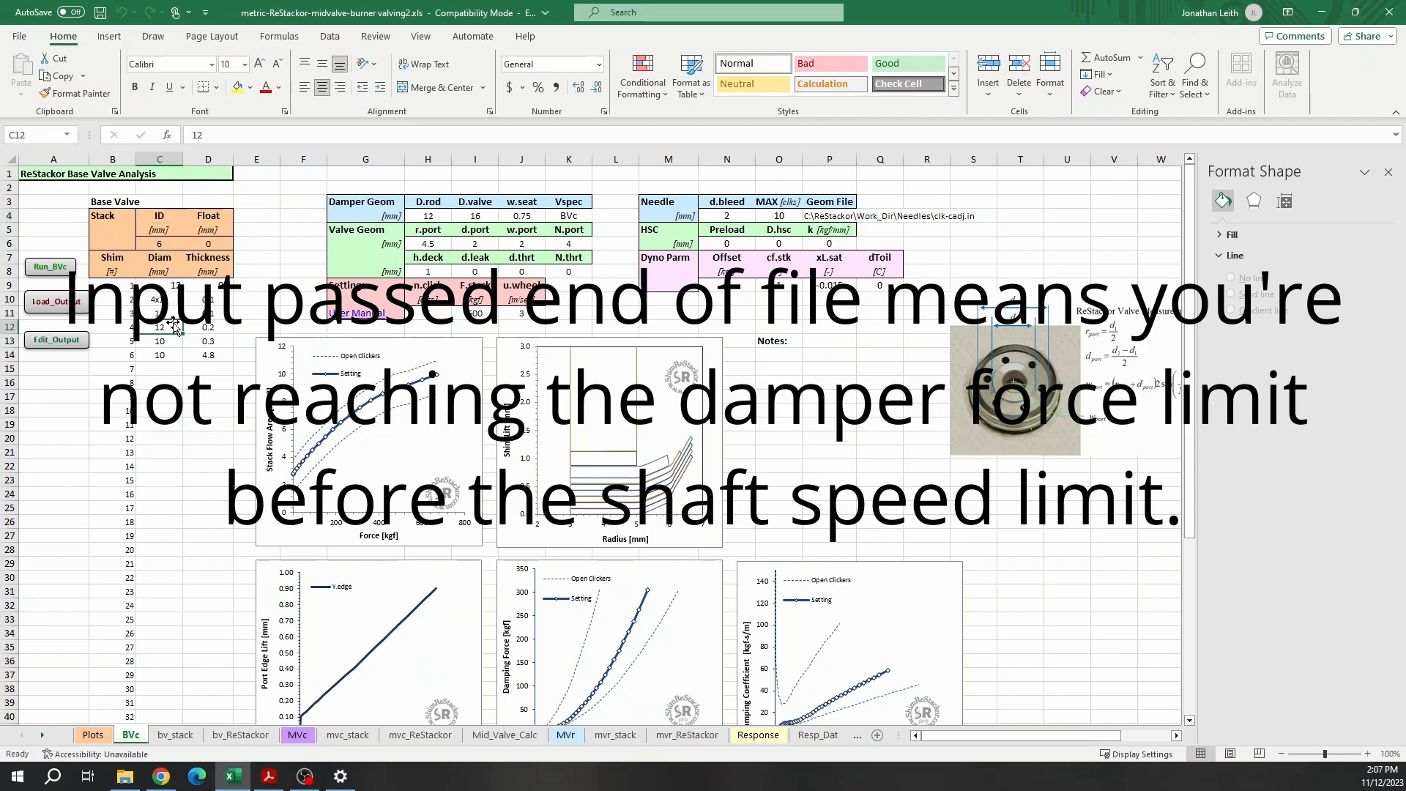
text(13)
key(Return)
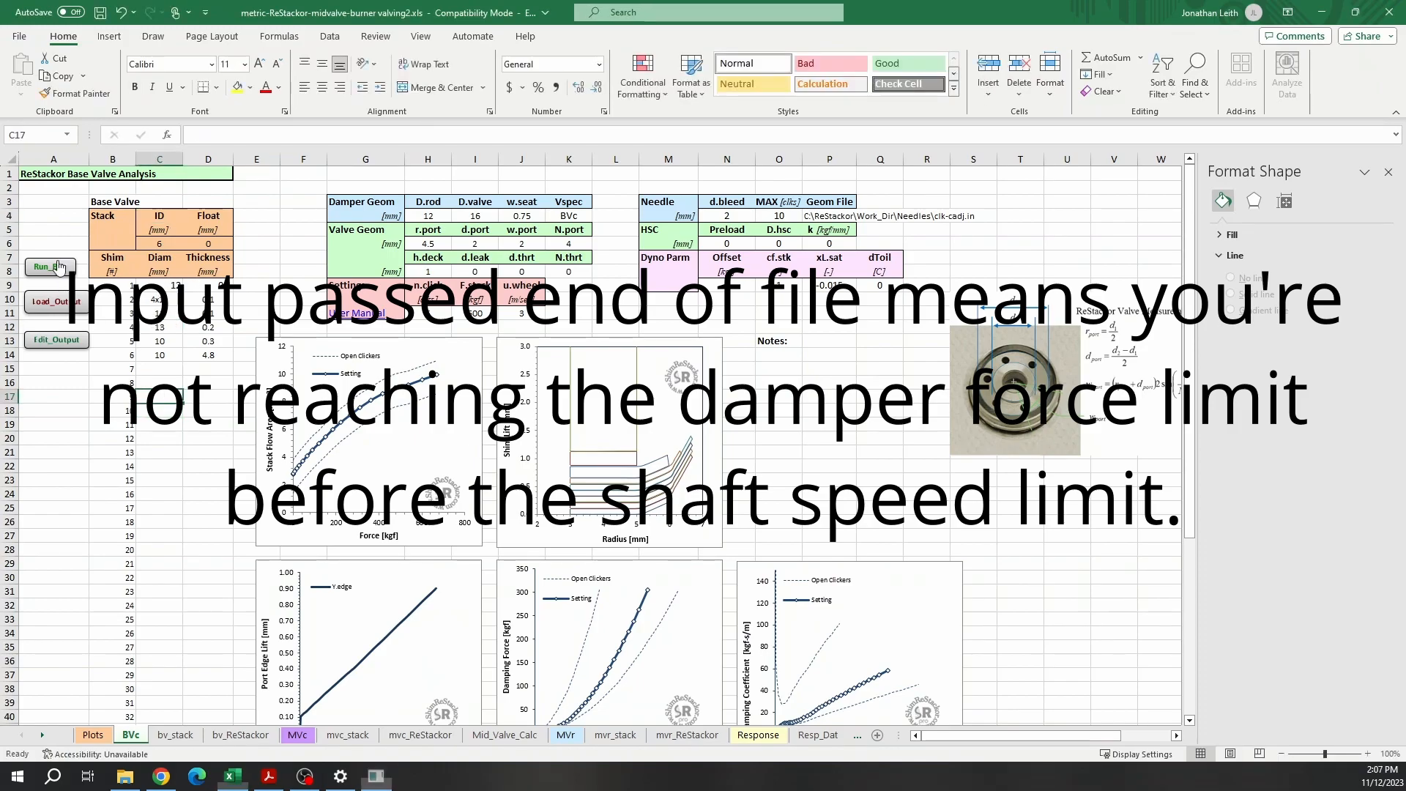
click(672, 335)
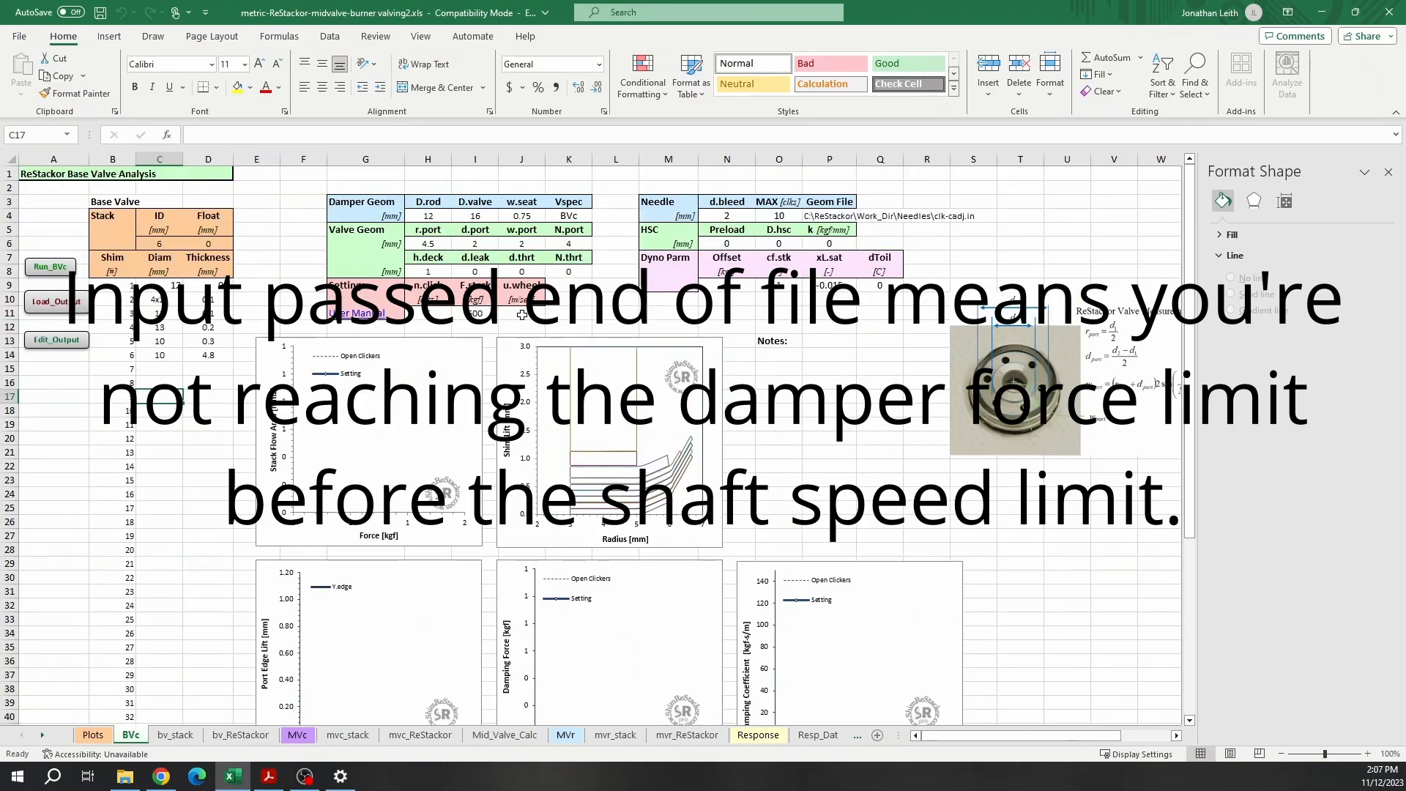
- Restore the third base valve shim to 2x13 and the fourth to 12 mm, rerun the analysis and check the bv_ReStackor sheet
double_click(161, 315)
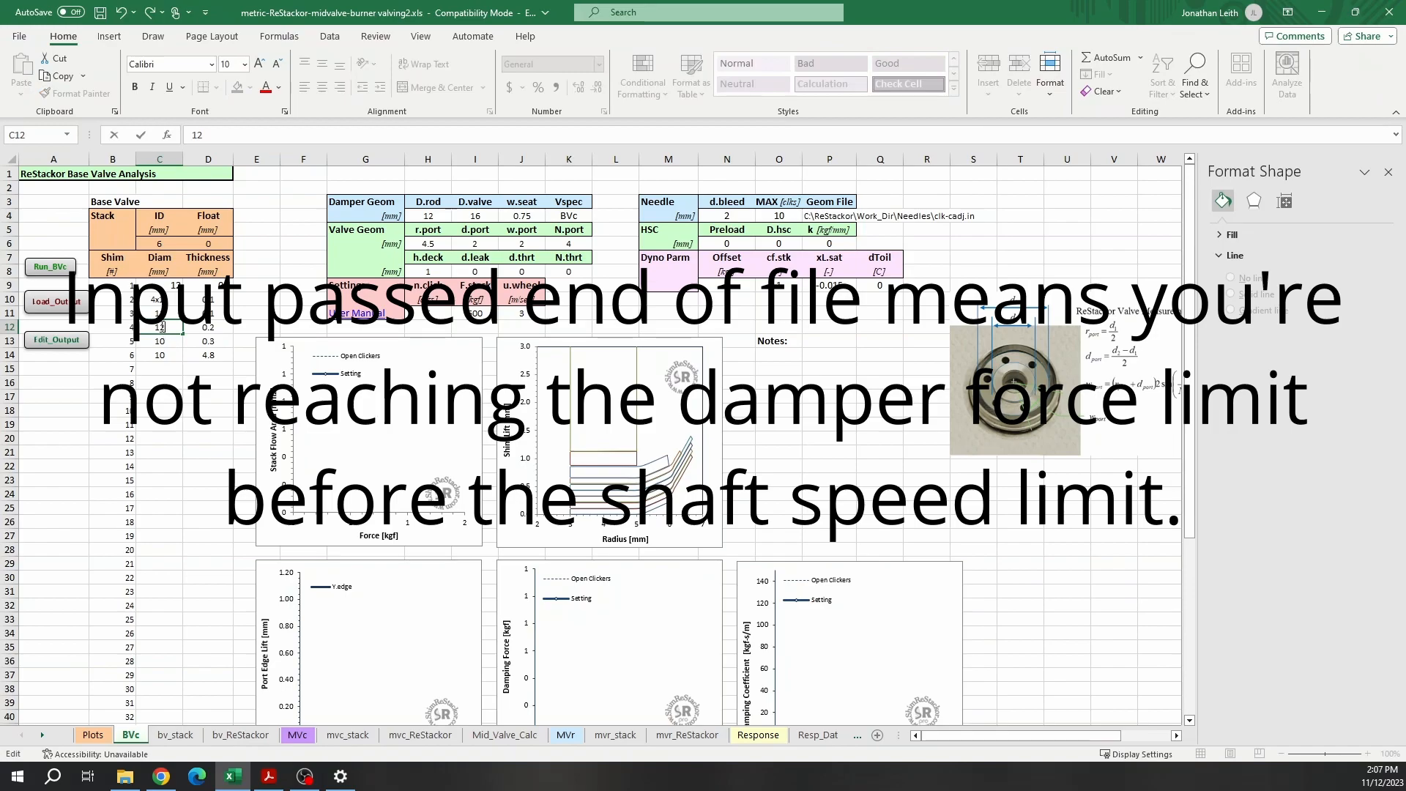
click(208, 411)
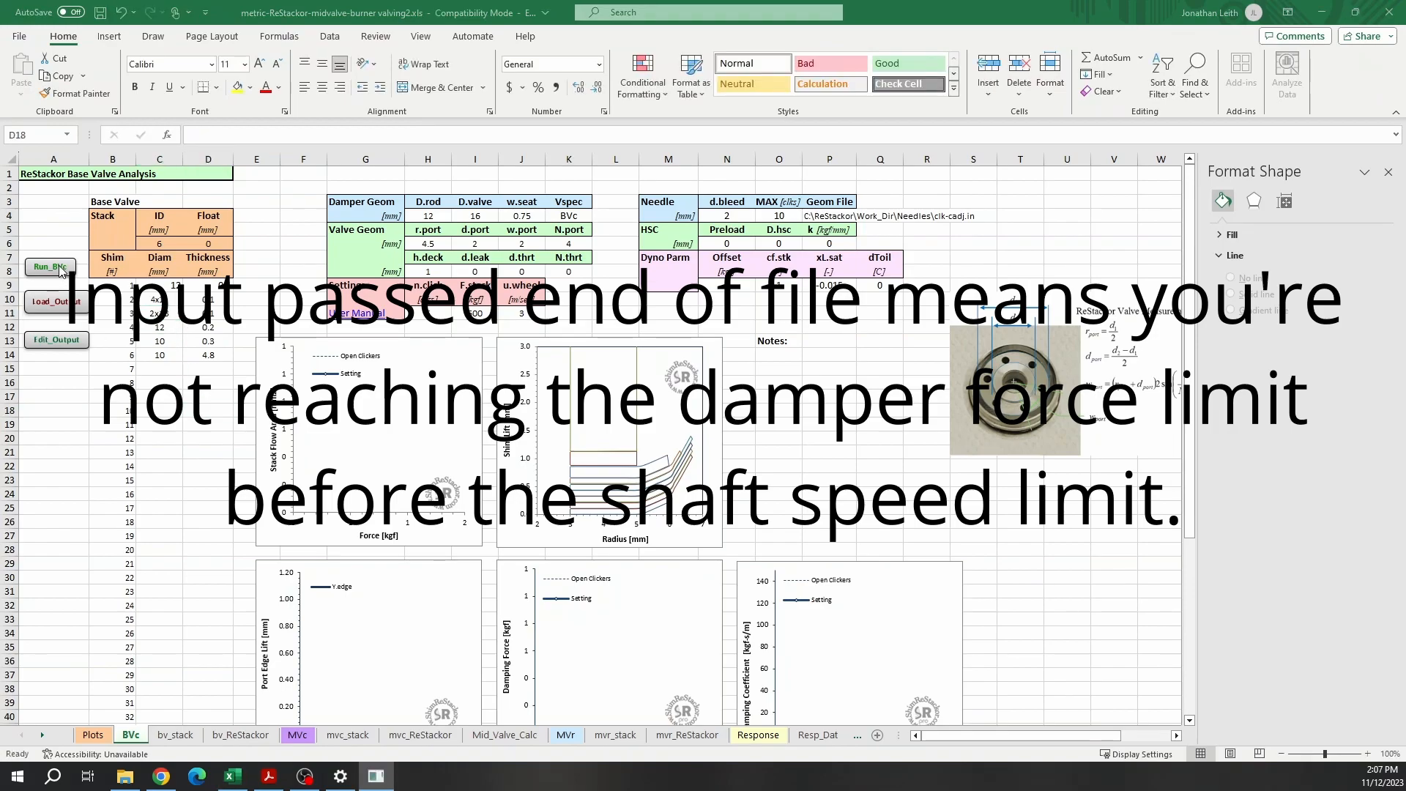
click(55, 310)
click(671, 339)
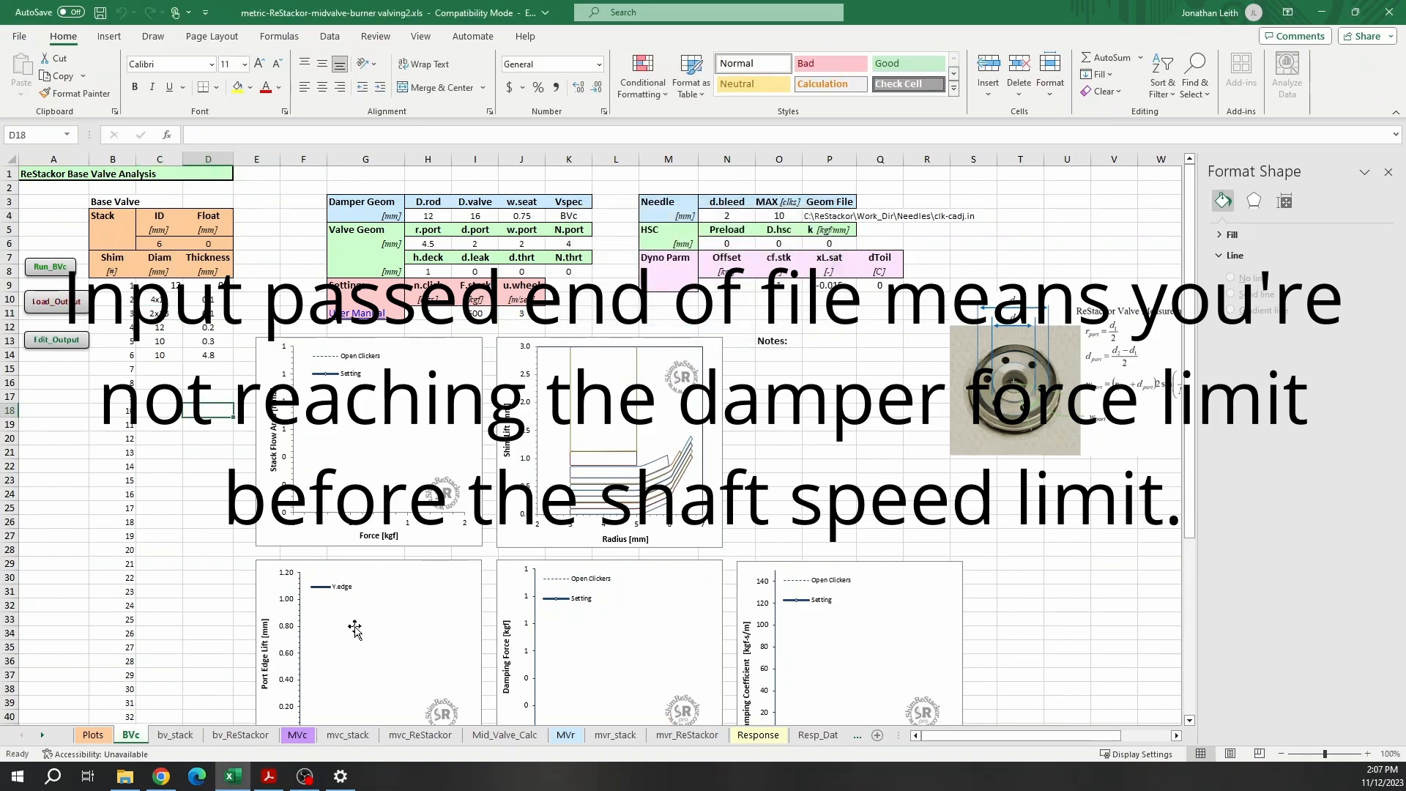
click(175, 735)
click(220, 736)
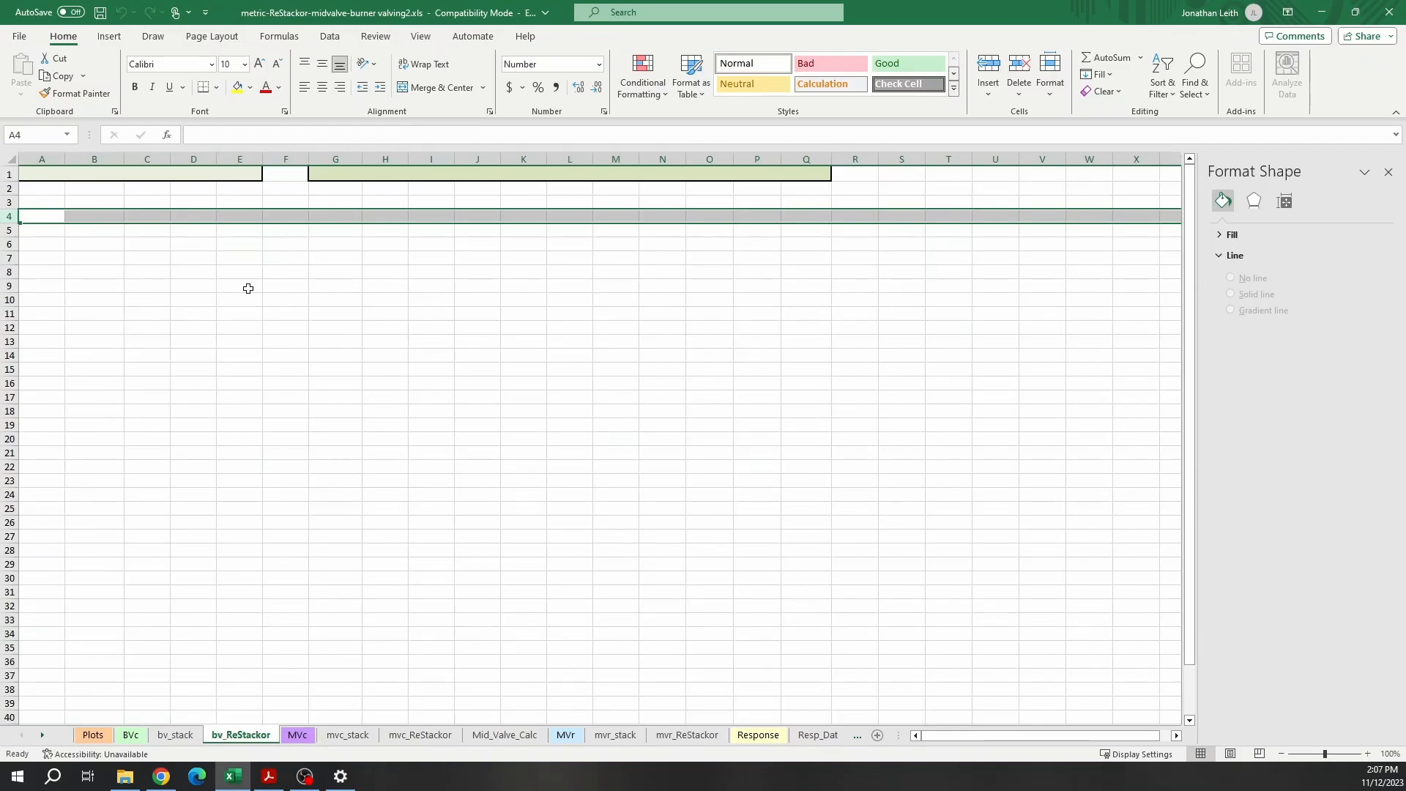
click(129, 736)
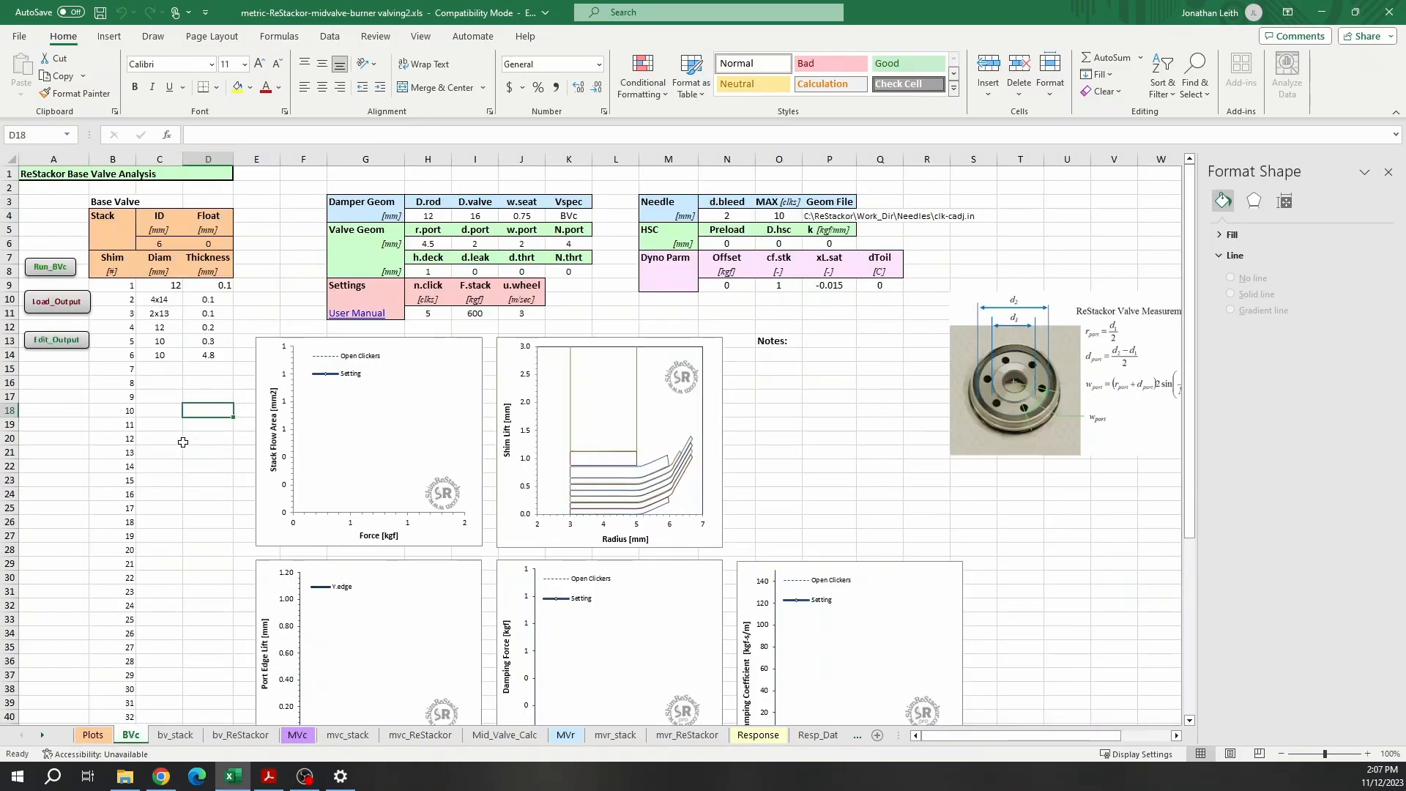
- Set the first base valve shim's diameter to 13 mm and rerun the base valve analysis
double_click(184, 290)
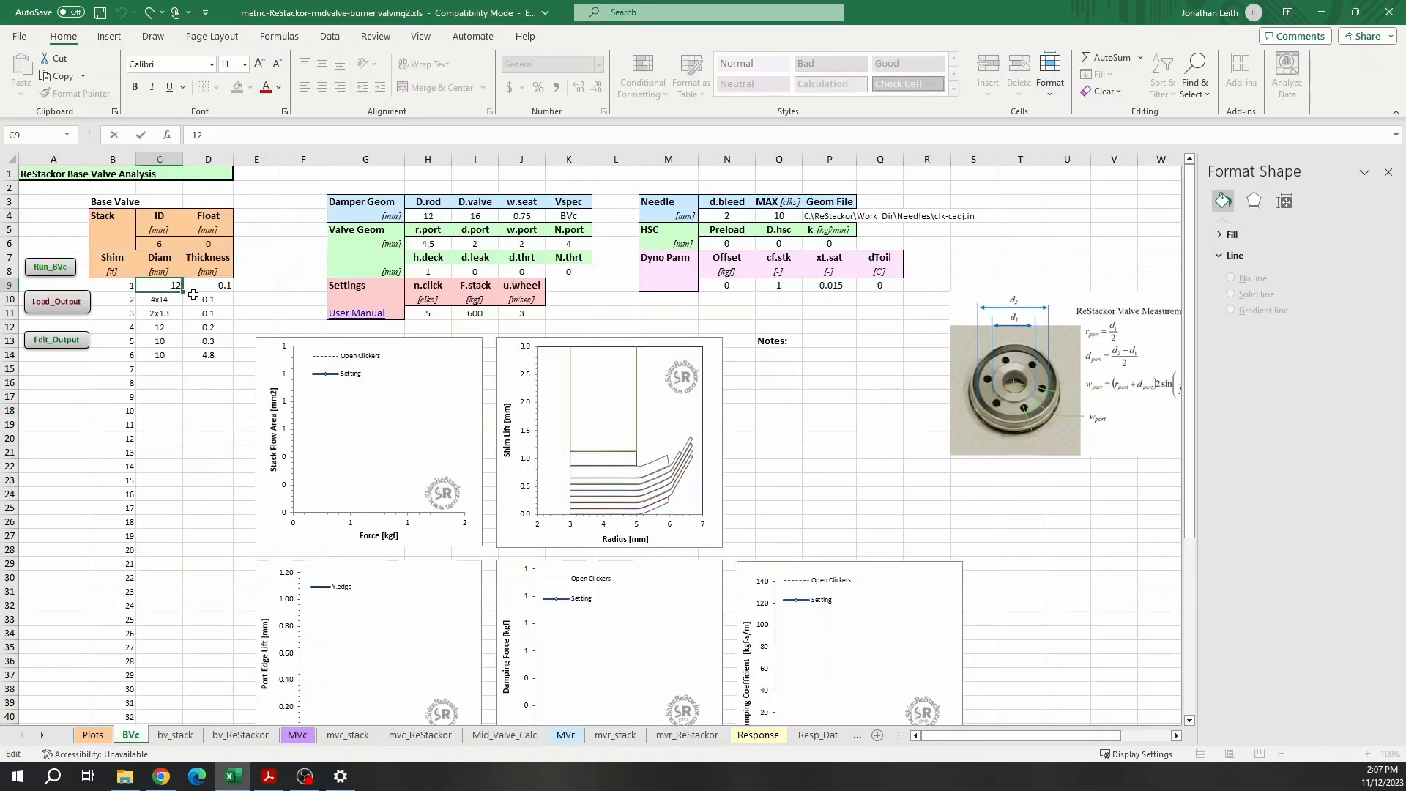
key(BackSpace)
text(3)
click(212, 458)
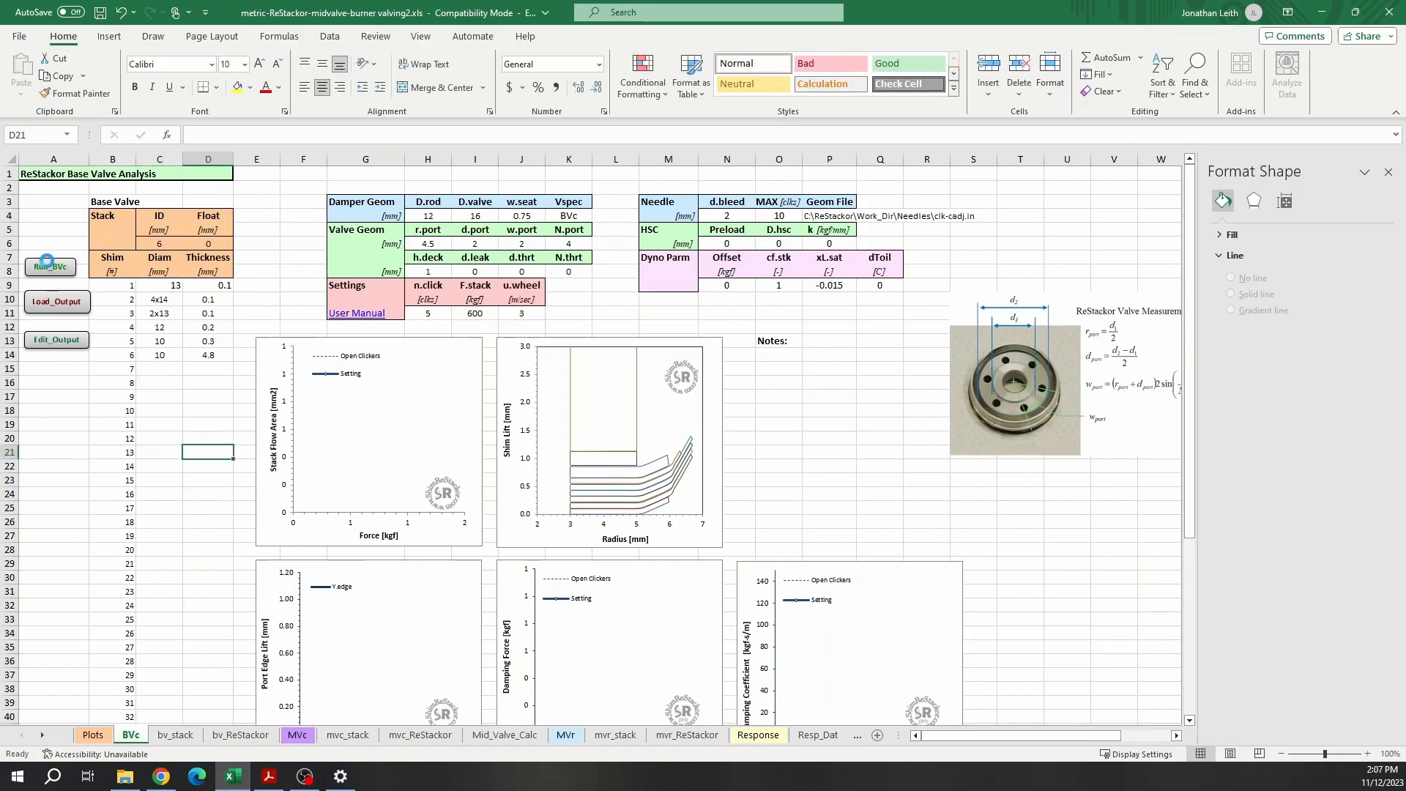
click(50, 268)
click(155, 395)
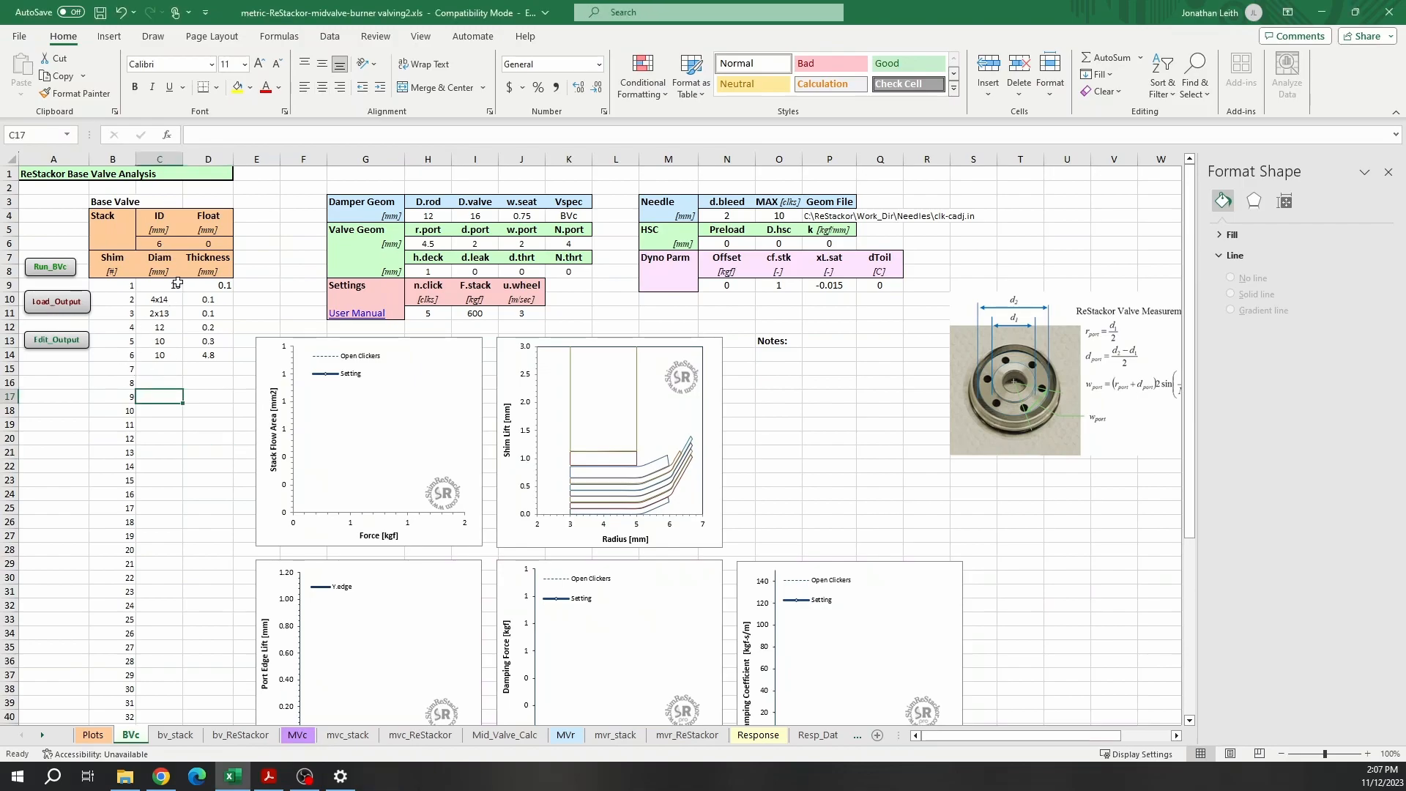
click(61, 268)
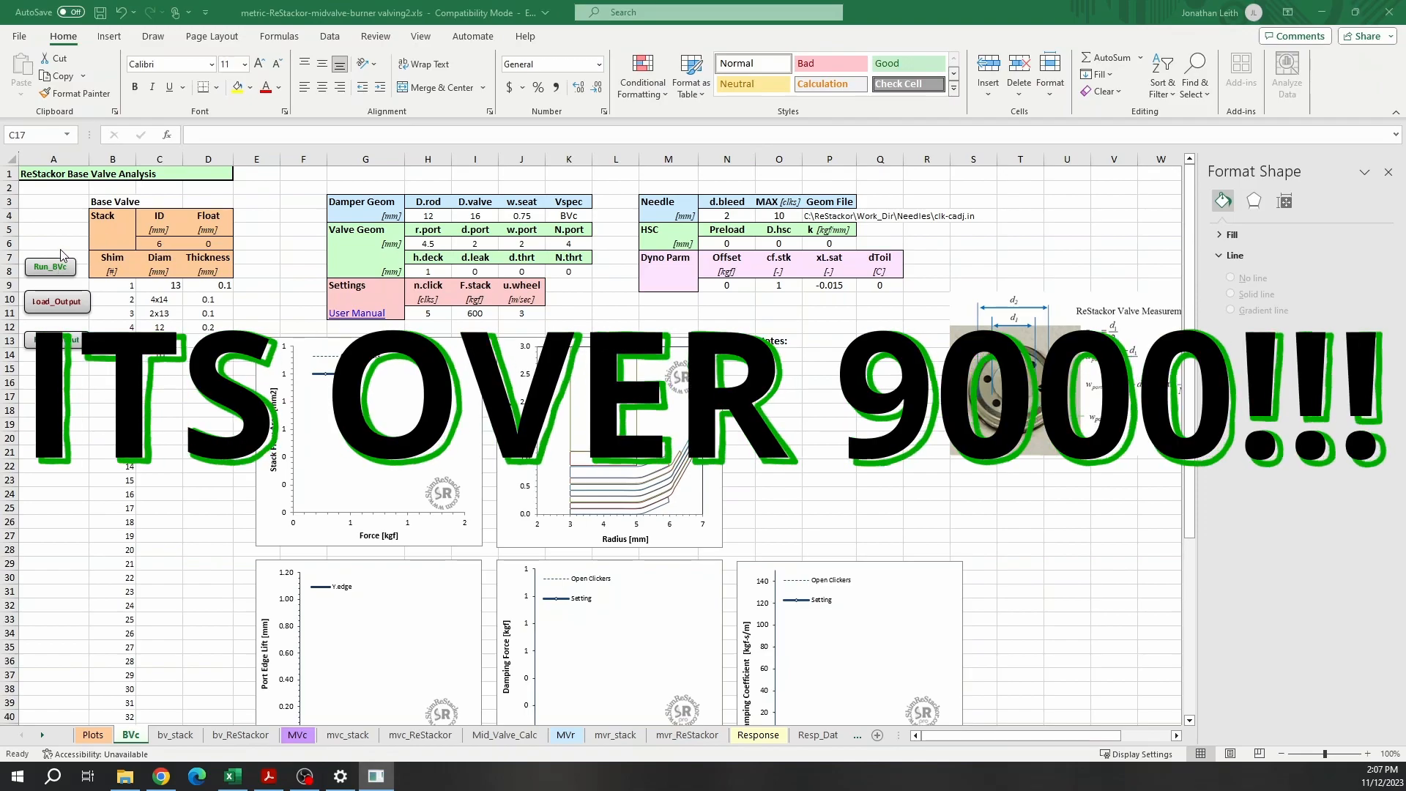
- Try a 12 mm diameter for the first base valve shim and rerun the base valve analysis
click(176, 285)
key(Right)
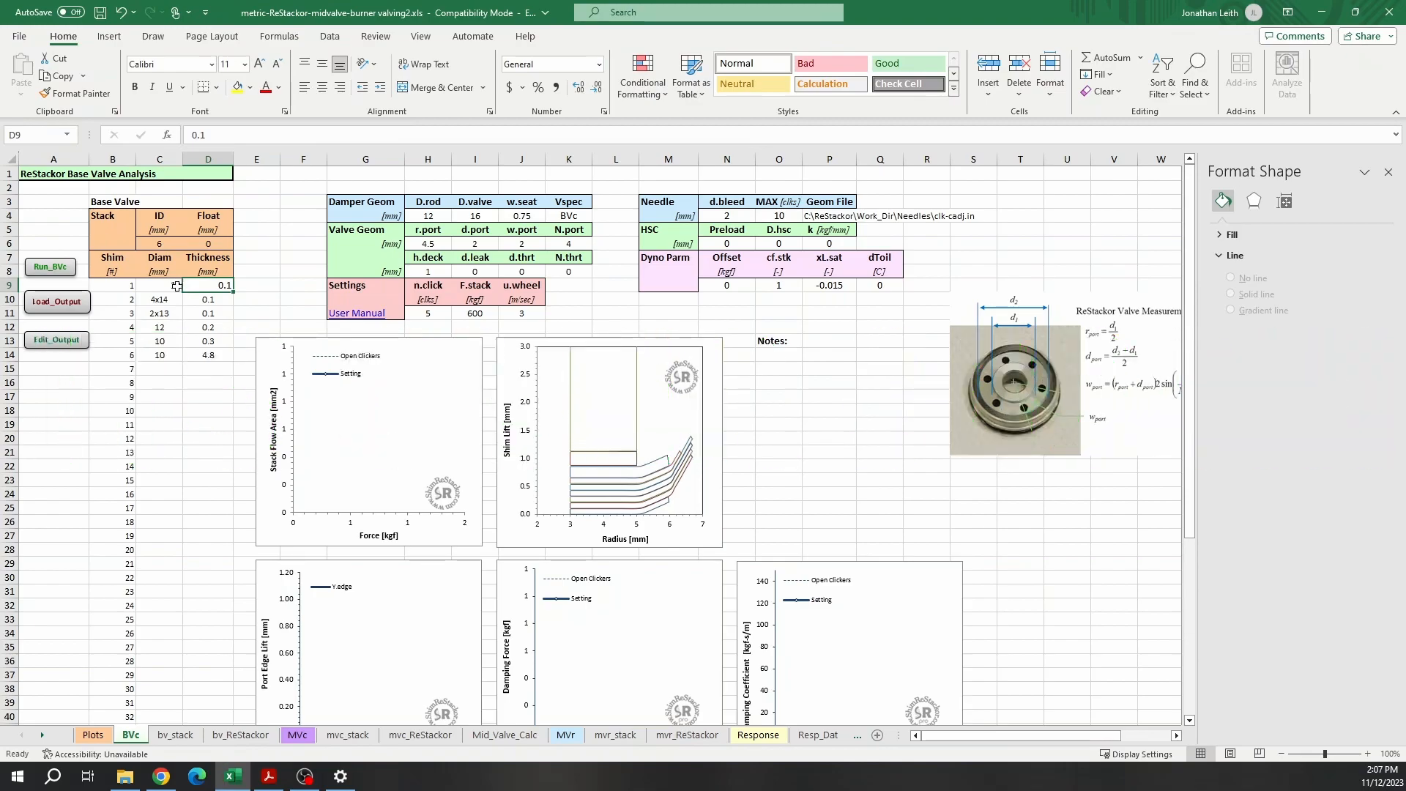
click(176, 285)
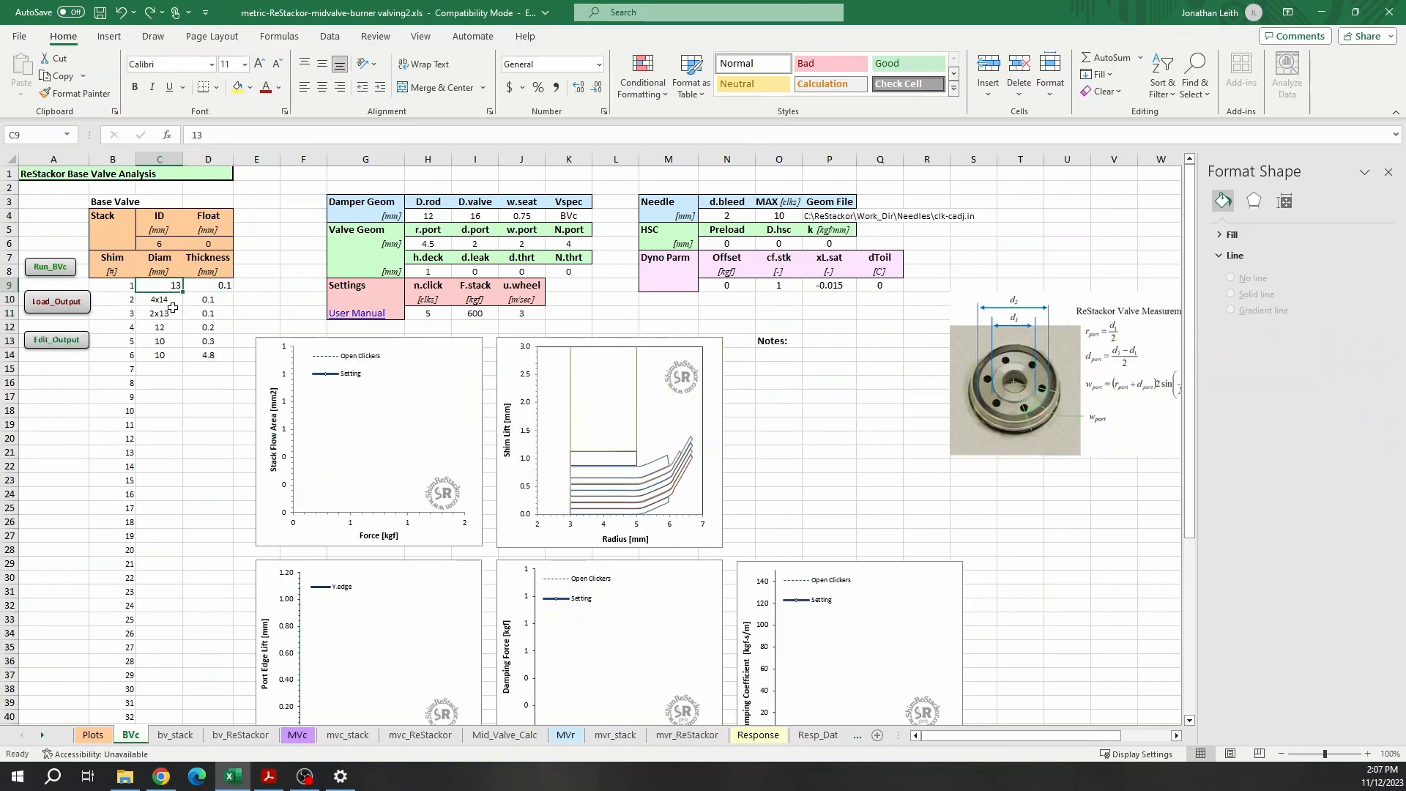
text(12)
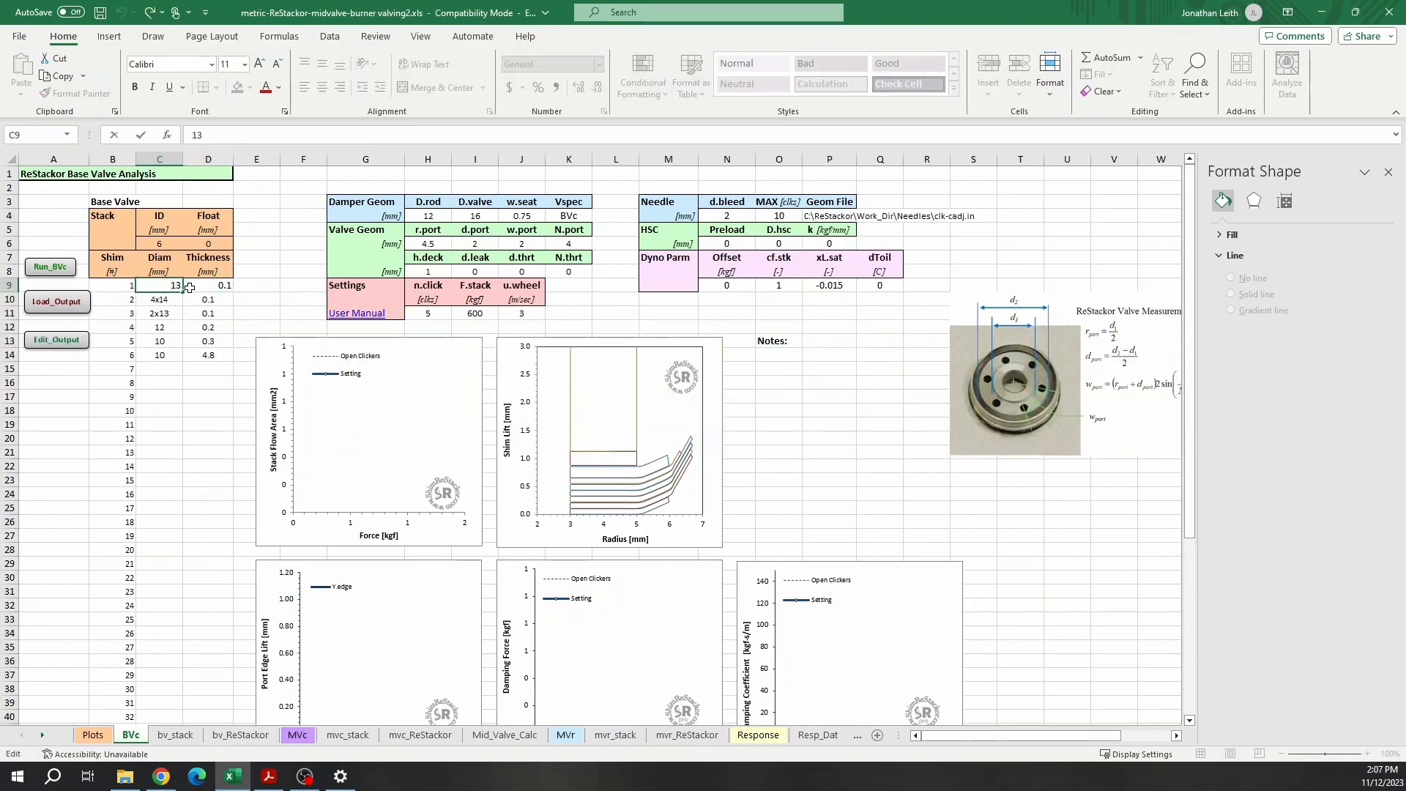
key(Return)
click(58, 268)
click(686, 336)
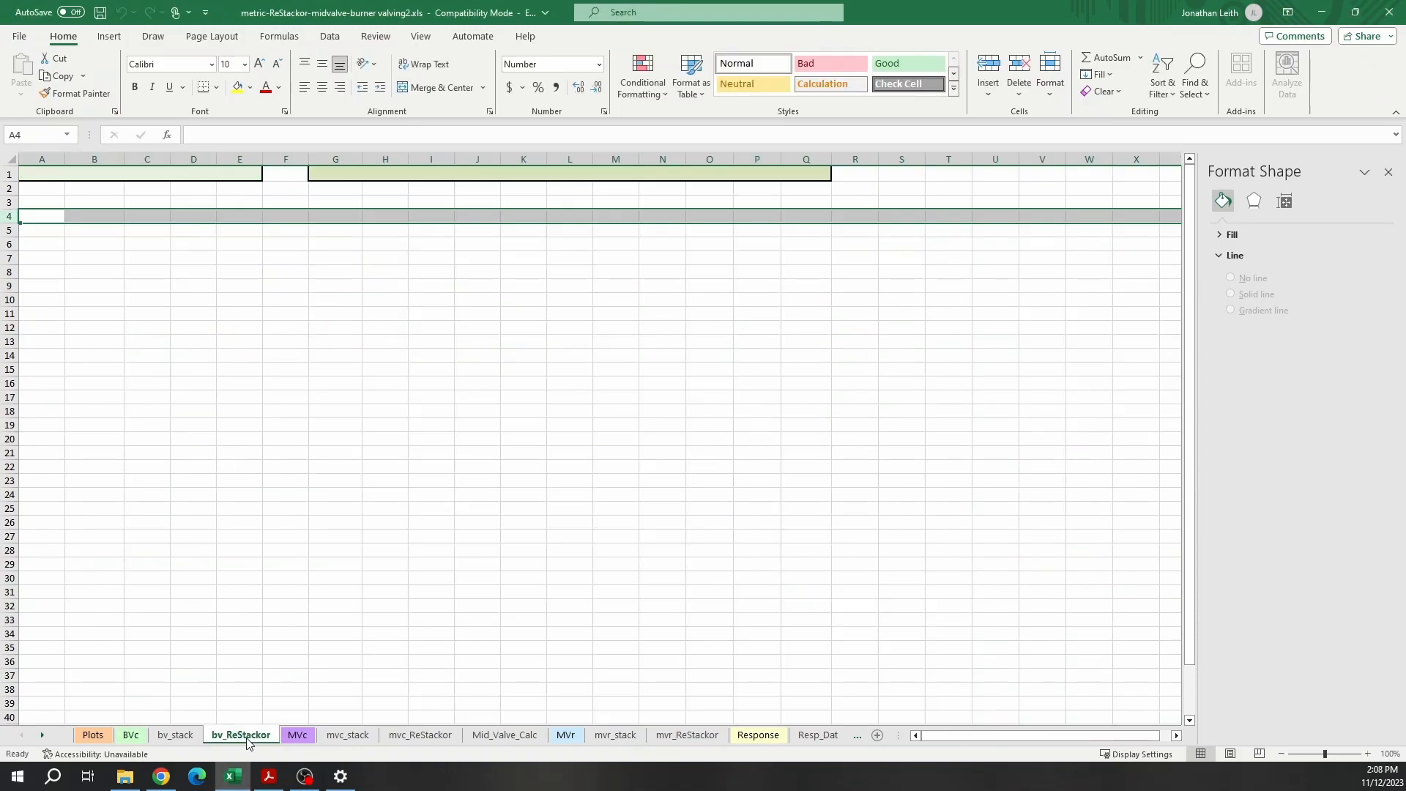
- Change the third base valve shim entry to a single 13 mm shim and check the bv_ReStackor sheet and base valve charts
click(218, 736)
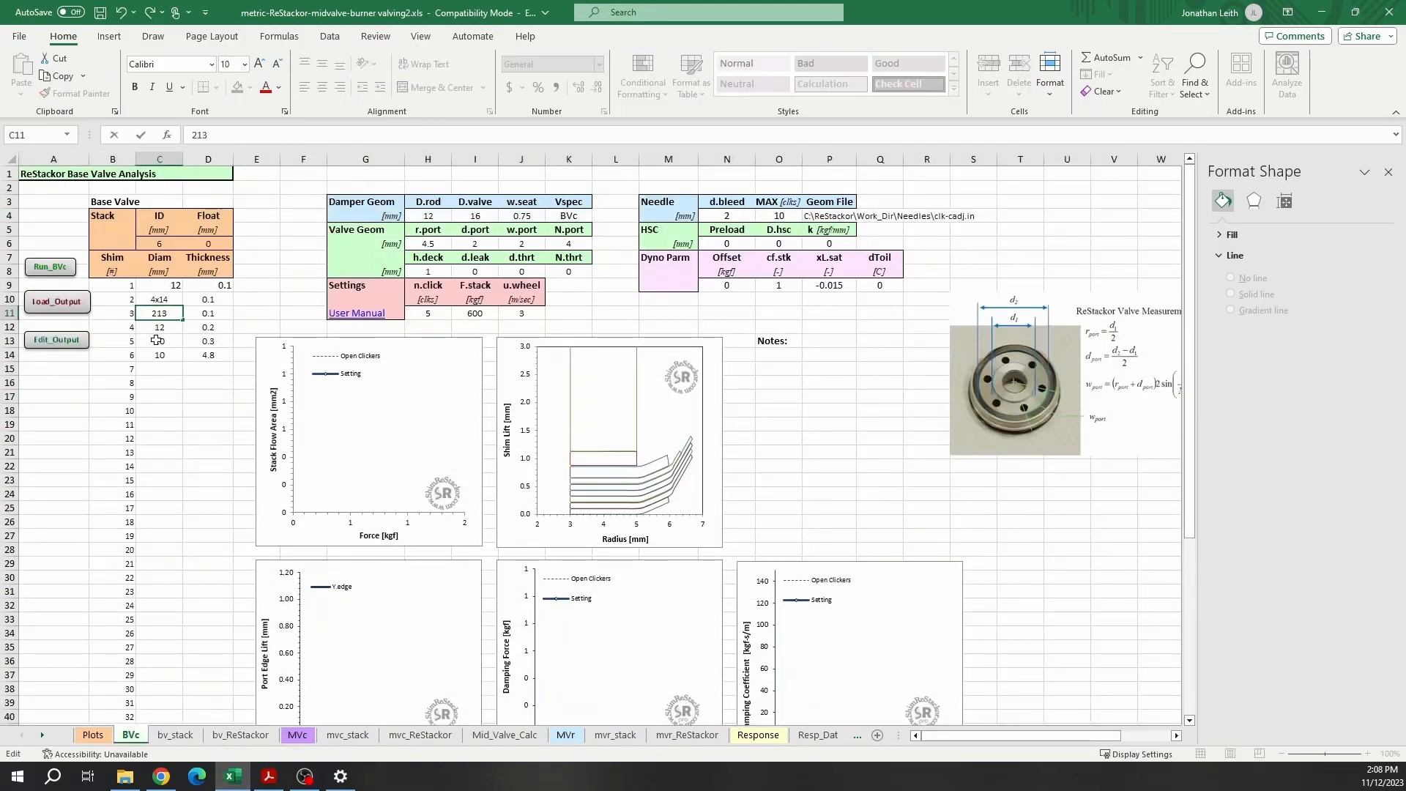
click(176, 736)
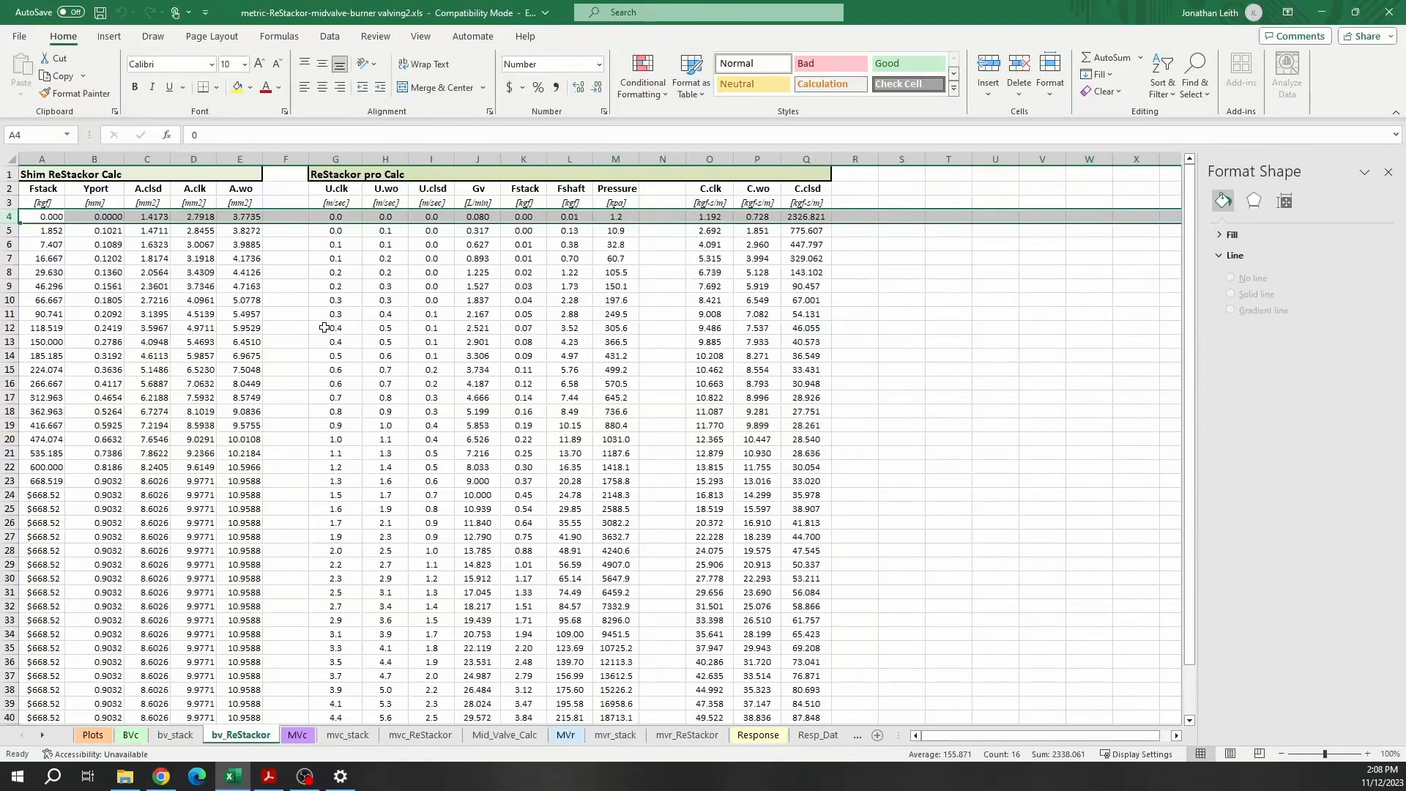
click(131, 736)
scroll(497, 542, down, 4)
scroll(496, 542, up, 3)
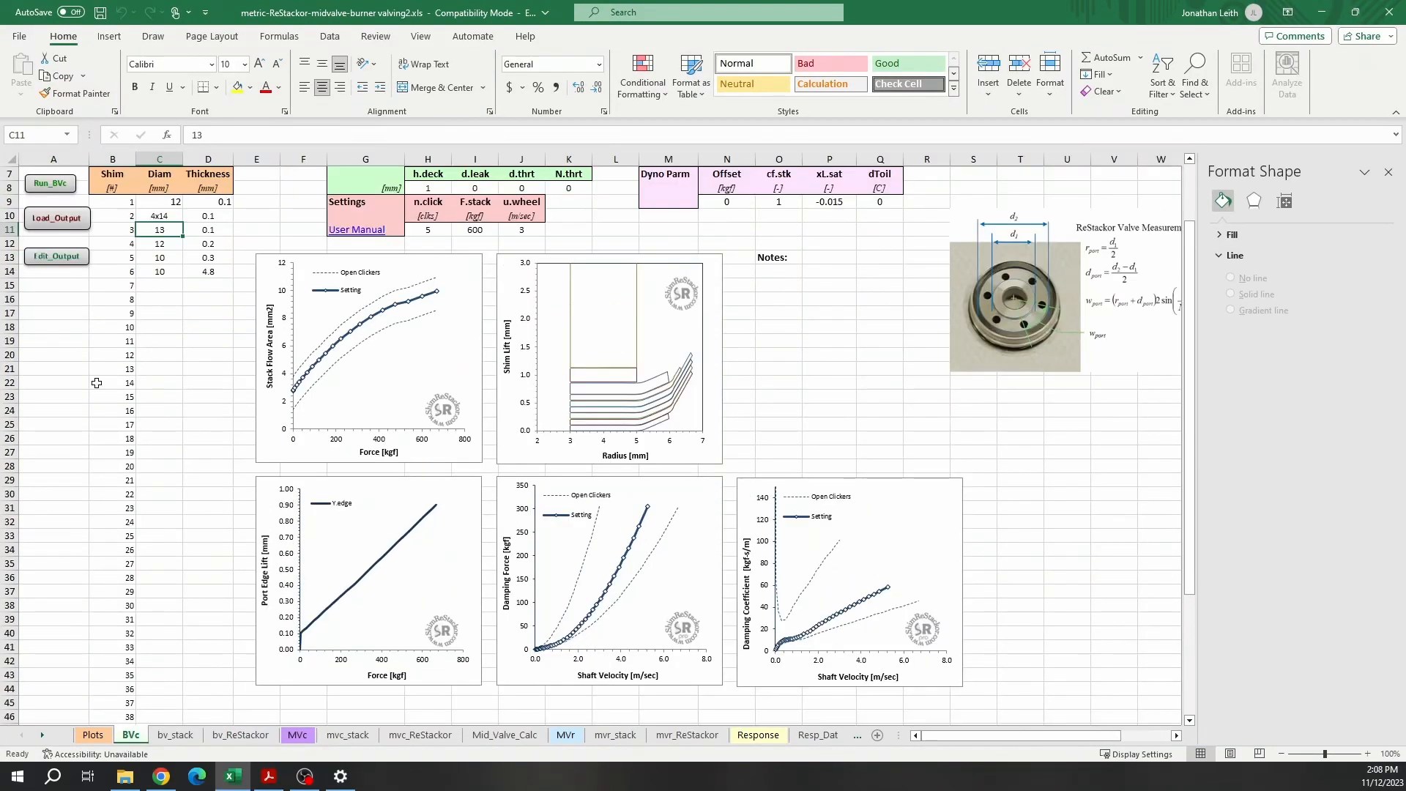
- Set the first base valve shim's diameter back to 13 mm, rerun the base valve analysis and load its output
double_click(181, 244)
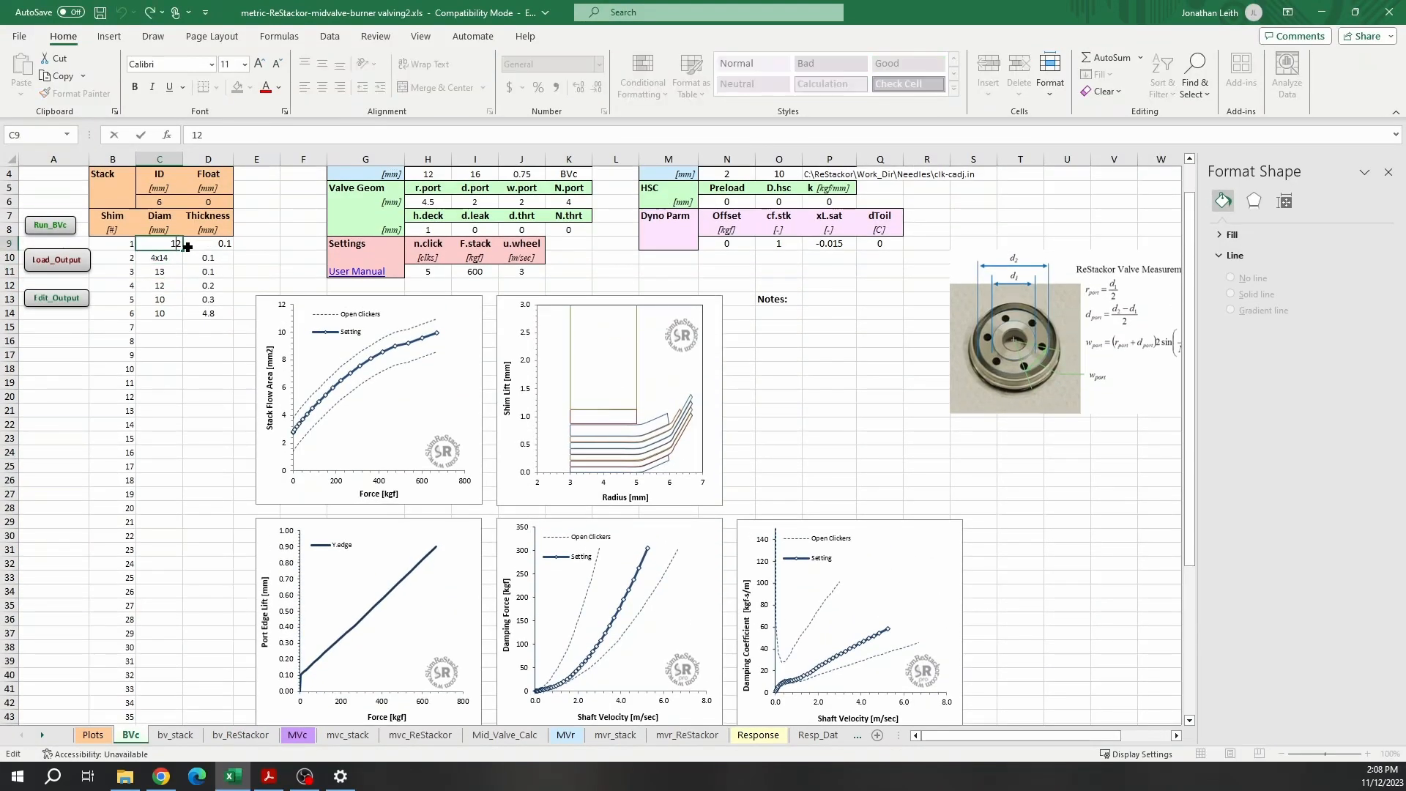
key(BackSpace)
text(3)
key(Return)
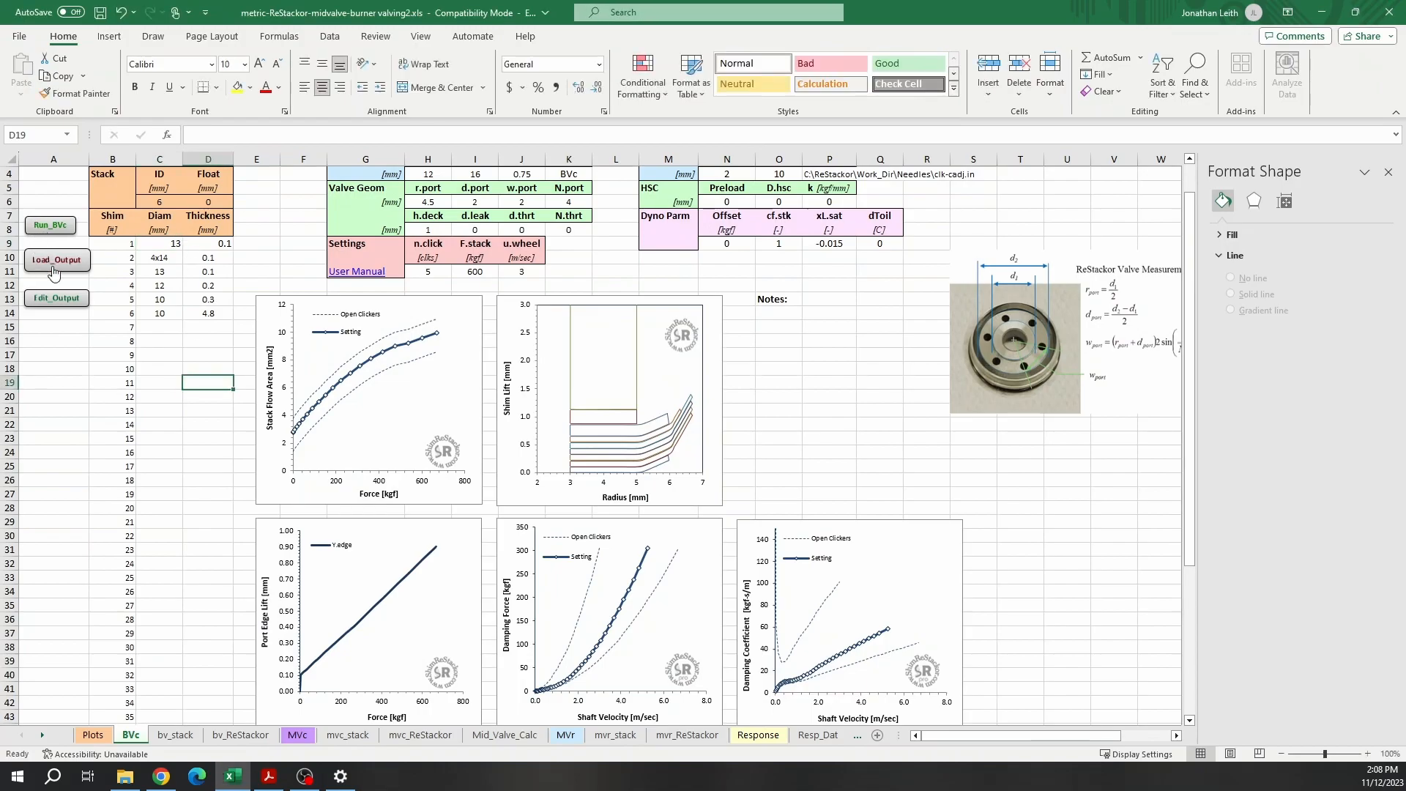
click(51, 265)
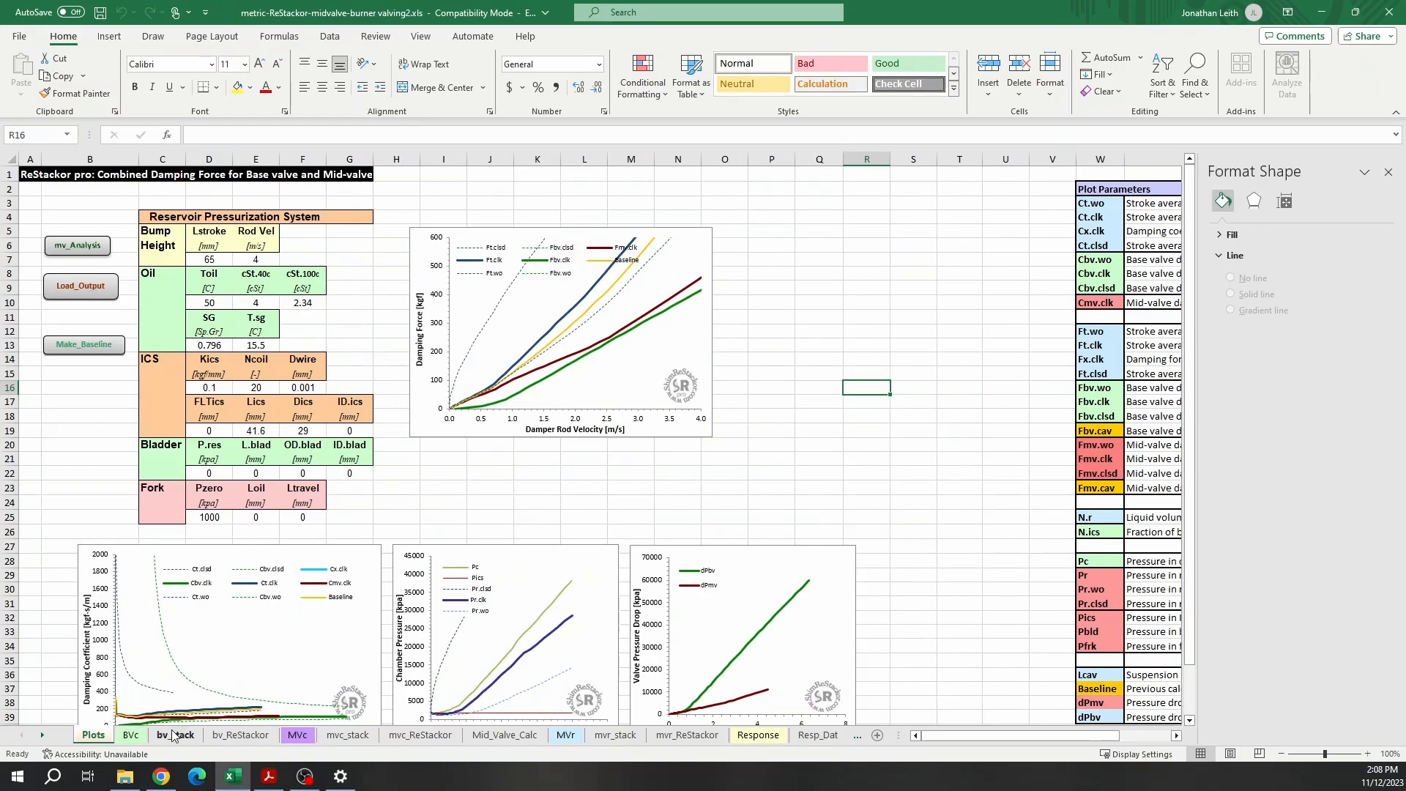
- Try a 0.15 mm thickness for the first base valve shim and rerun the base valve analysis
click(227, 246)
text(0.15)
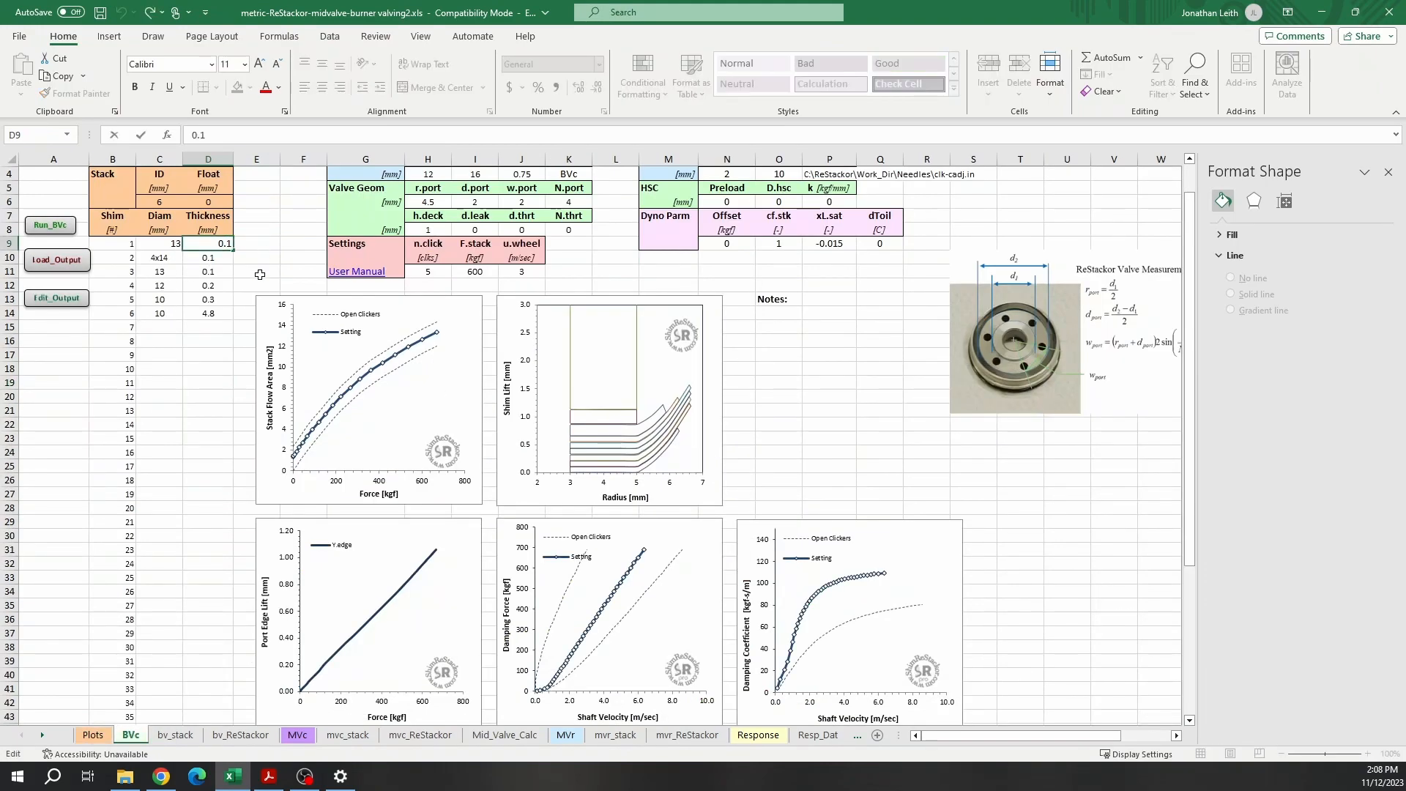
click(46, 229)
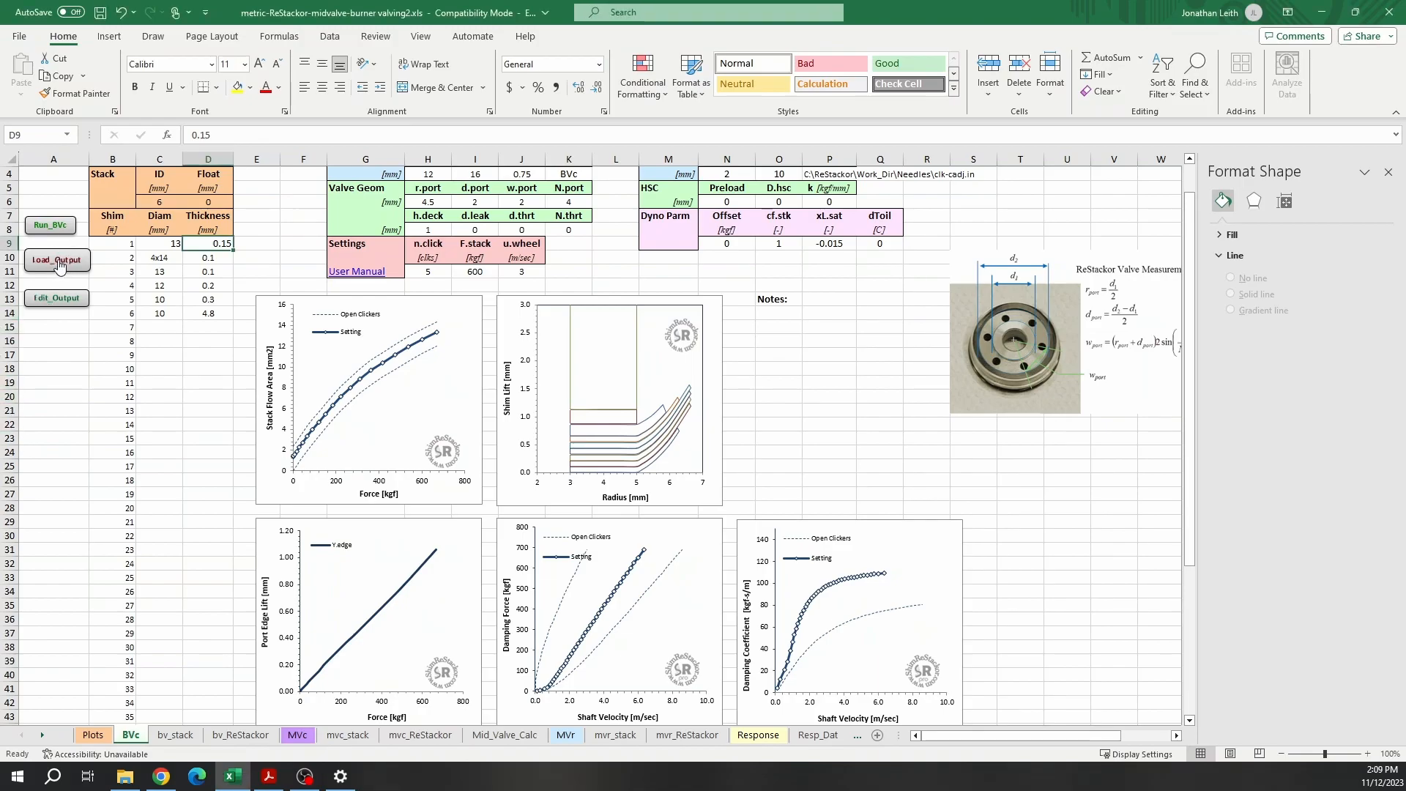
click(176, 371)
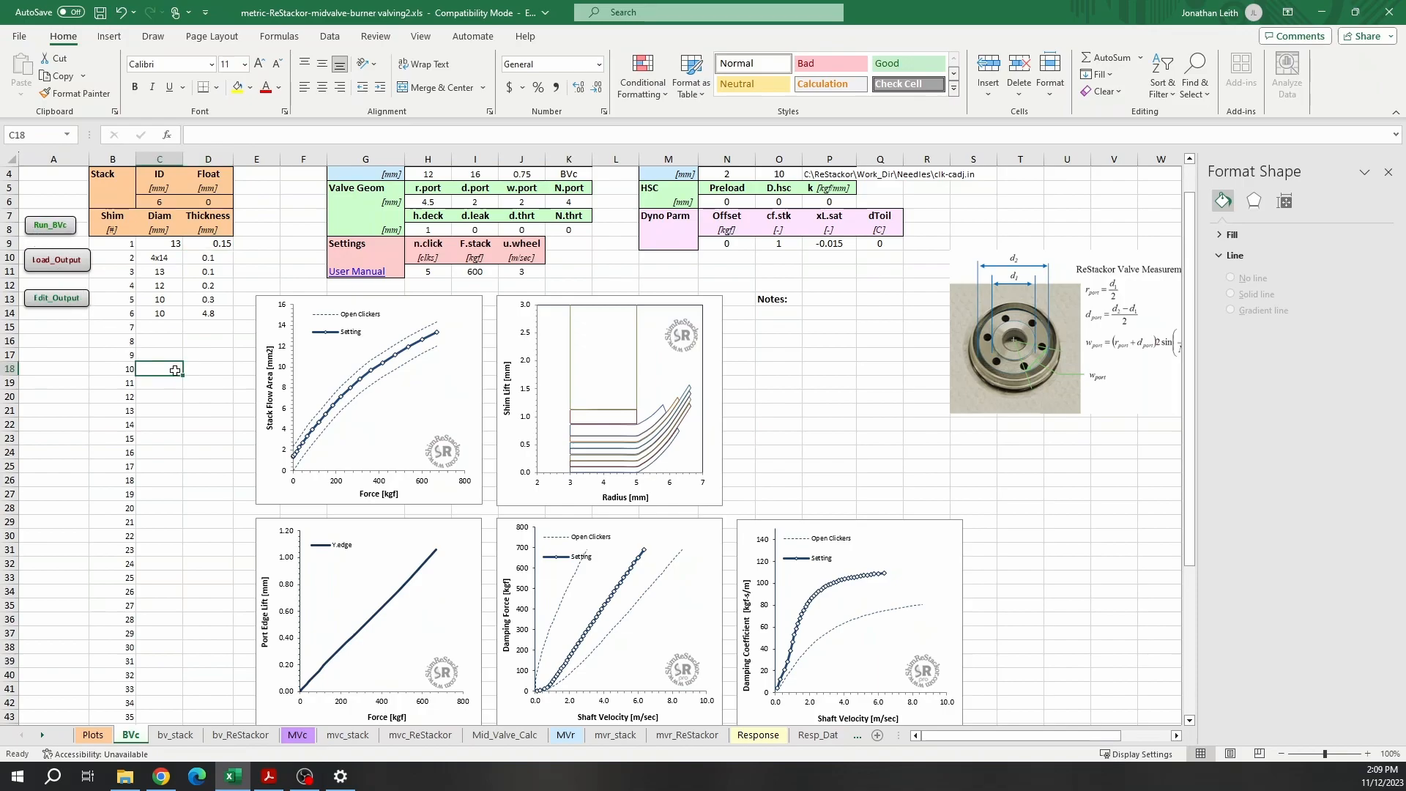
scroll(417, 323, up, 1)
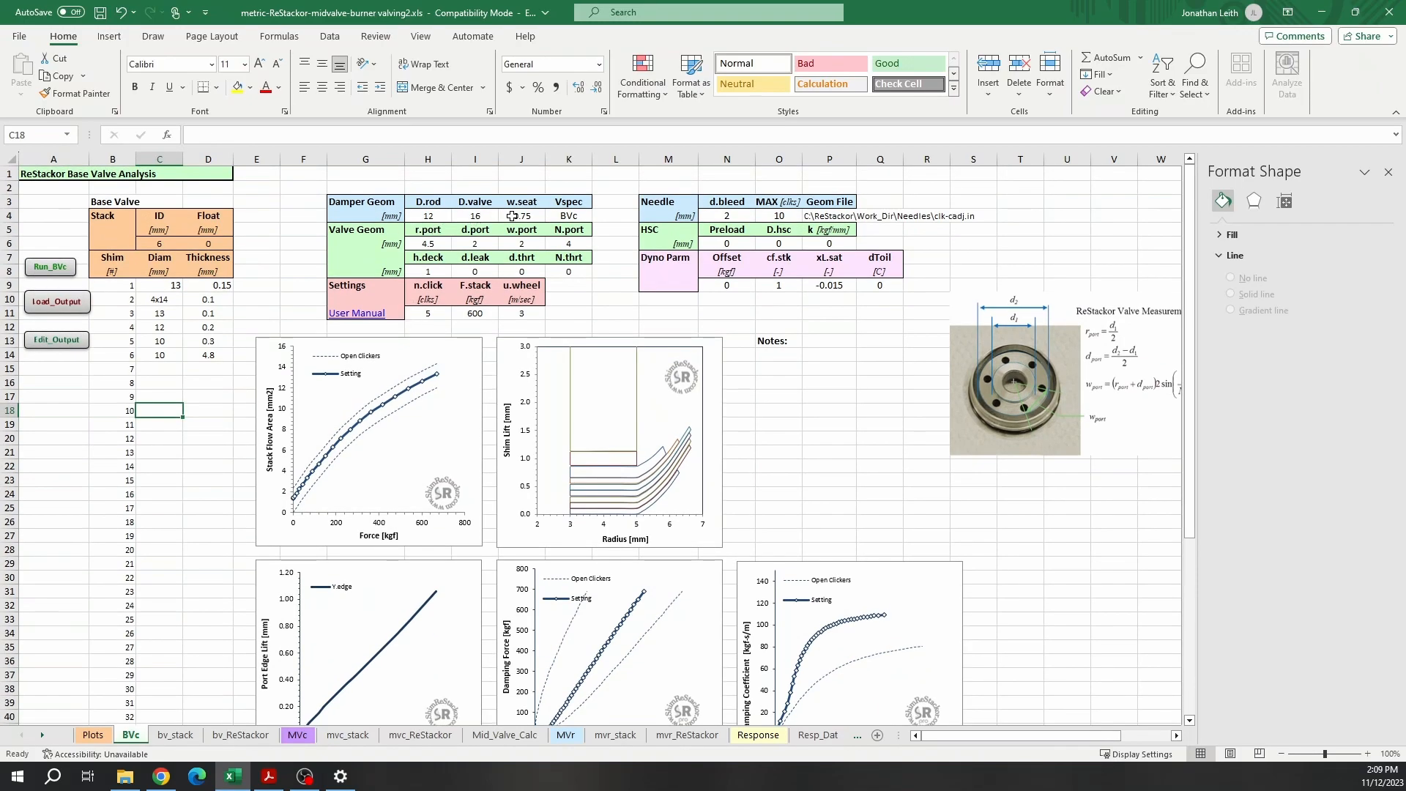
- Return the first base valve shim's thickness to 0.1 mm and rerun the base valve and combined damping analyses
double_click(228, 287)
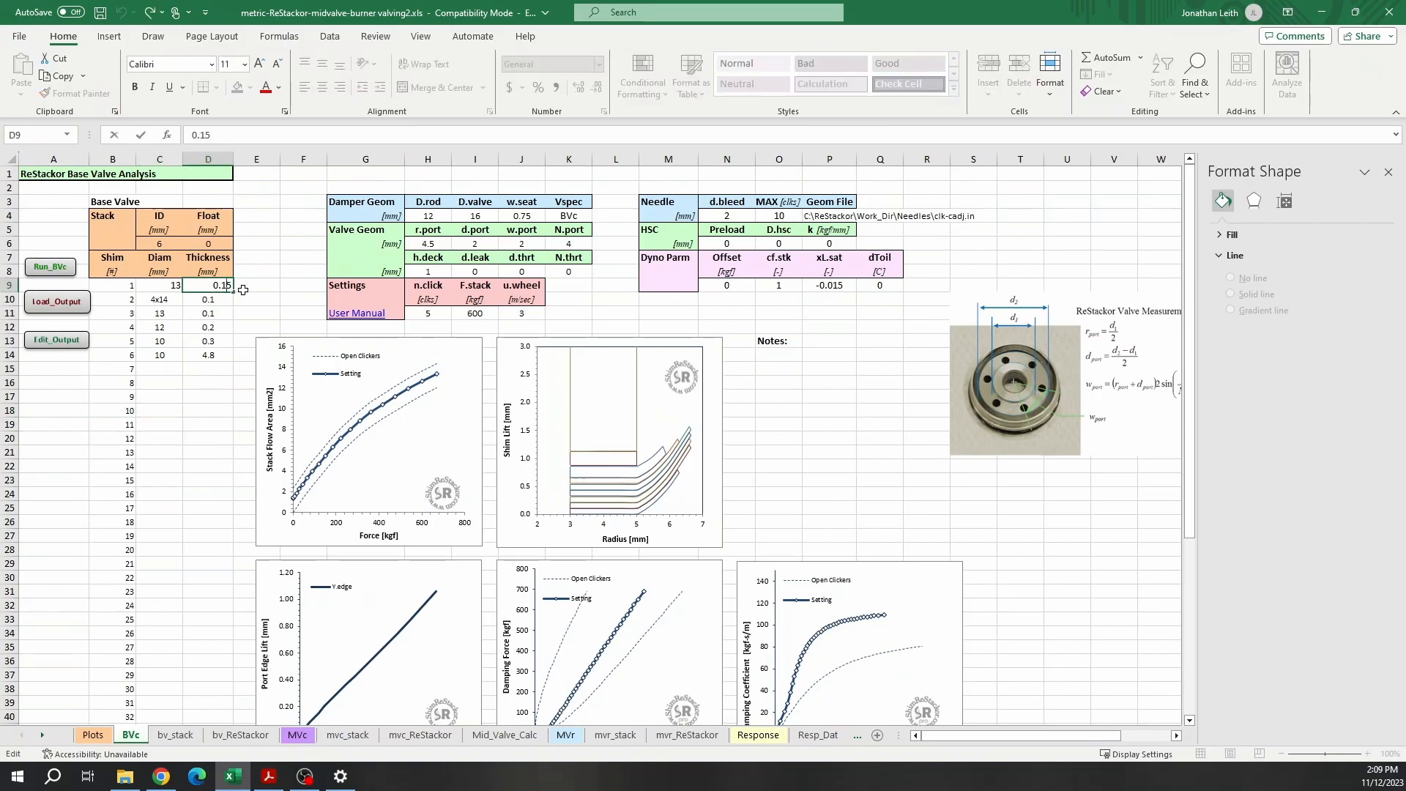
key(BackSpace)
key(BackSpace)
text(2)
click(42, 267)
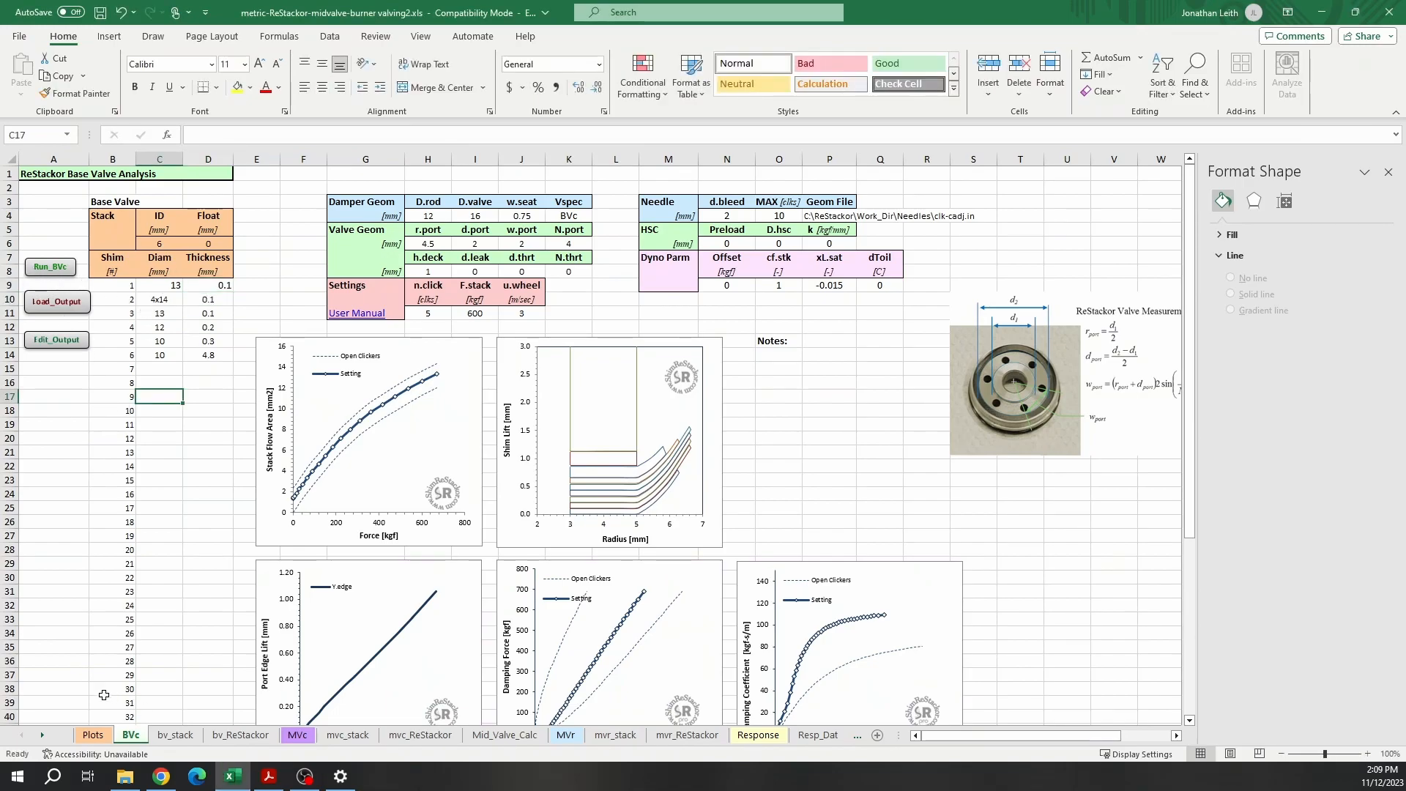
click(98, 738)
click(95, 249)
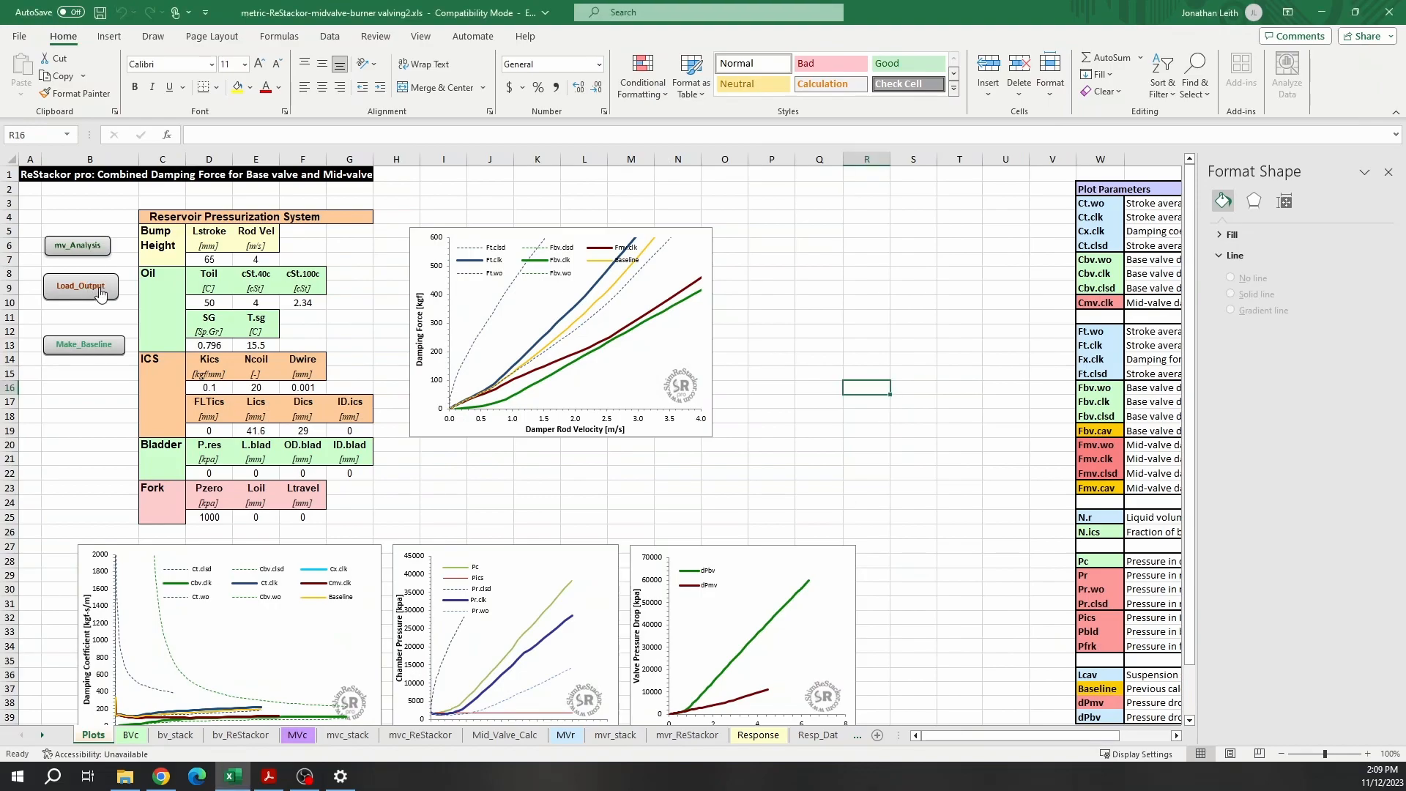
- Shift the mid-valve compression shim stack on the MVc sheet down one row to free the first shim row
click(298, 734)
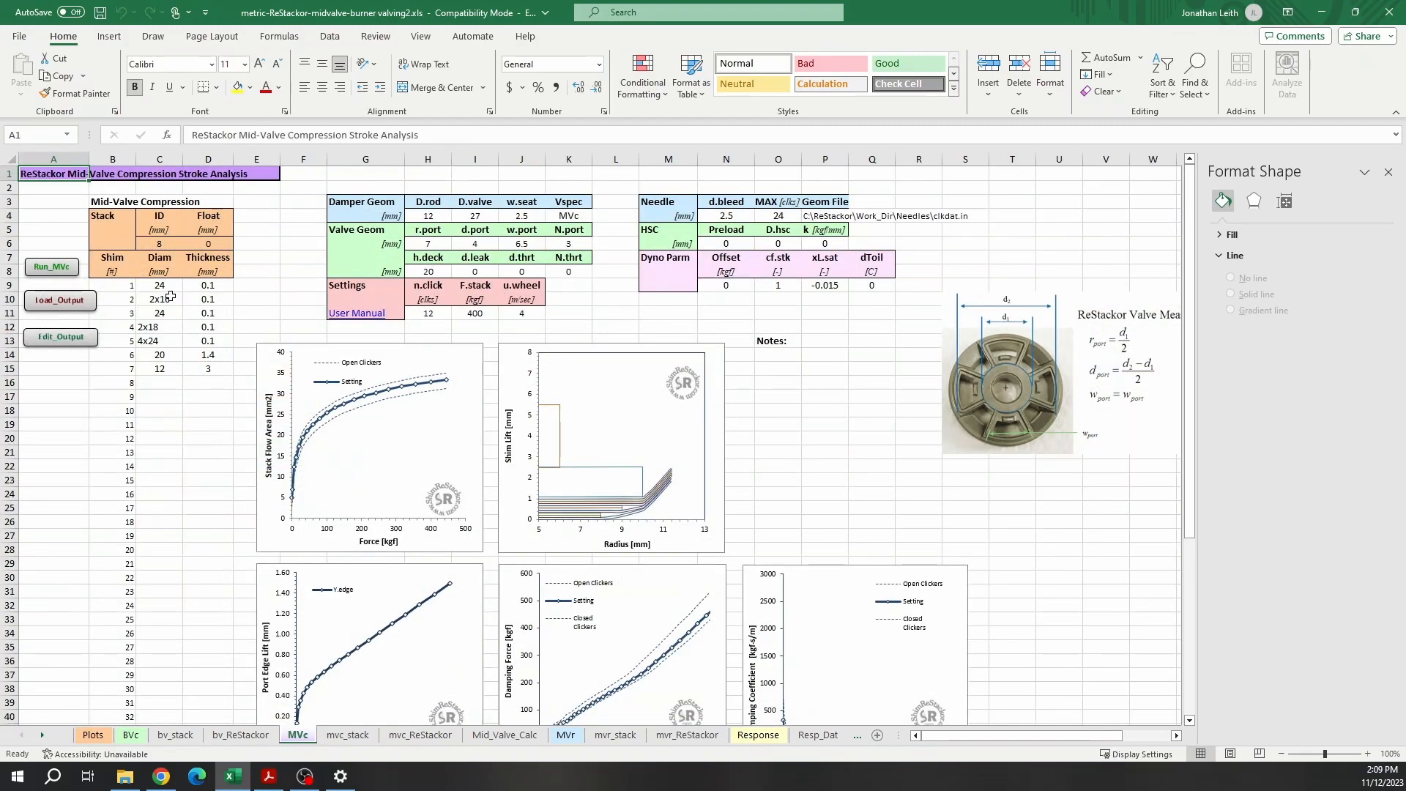
drag(155, 292, 199, 375)
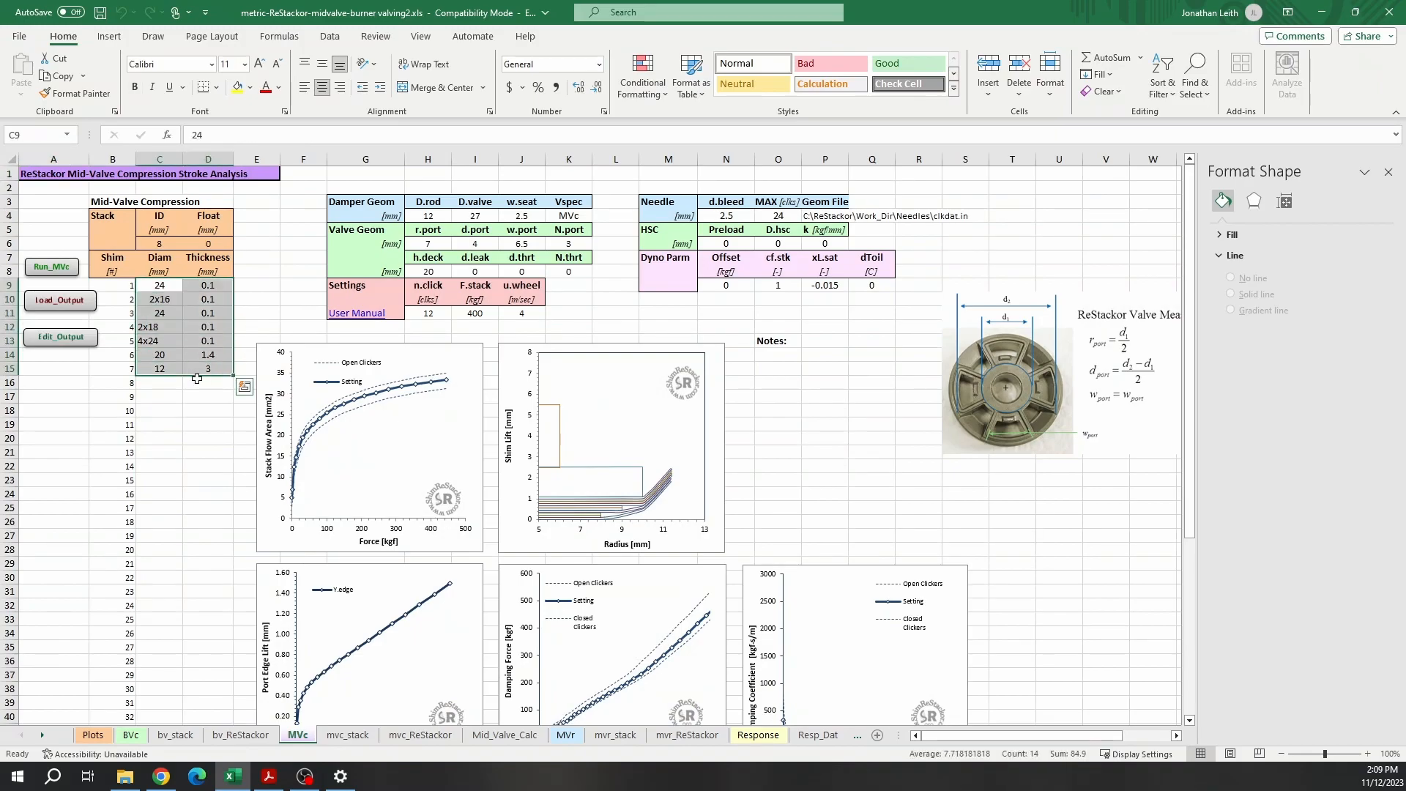
drag(166, 280, 166, 295)
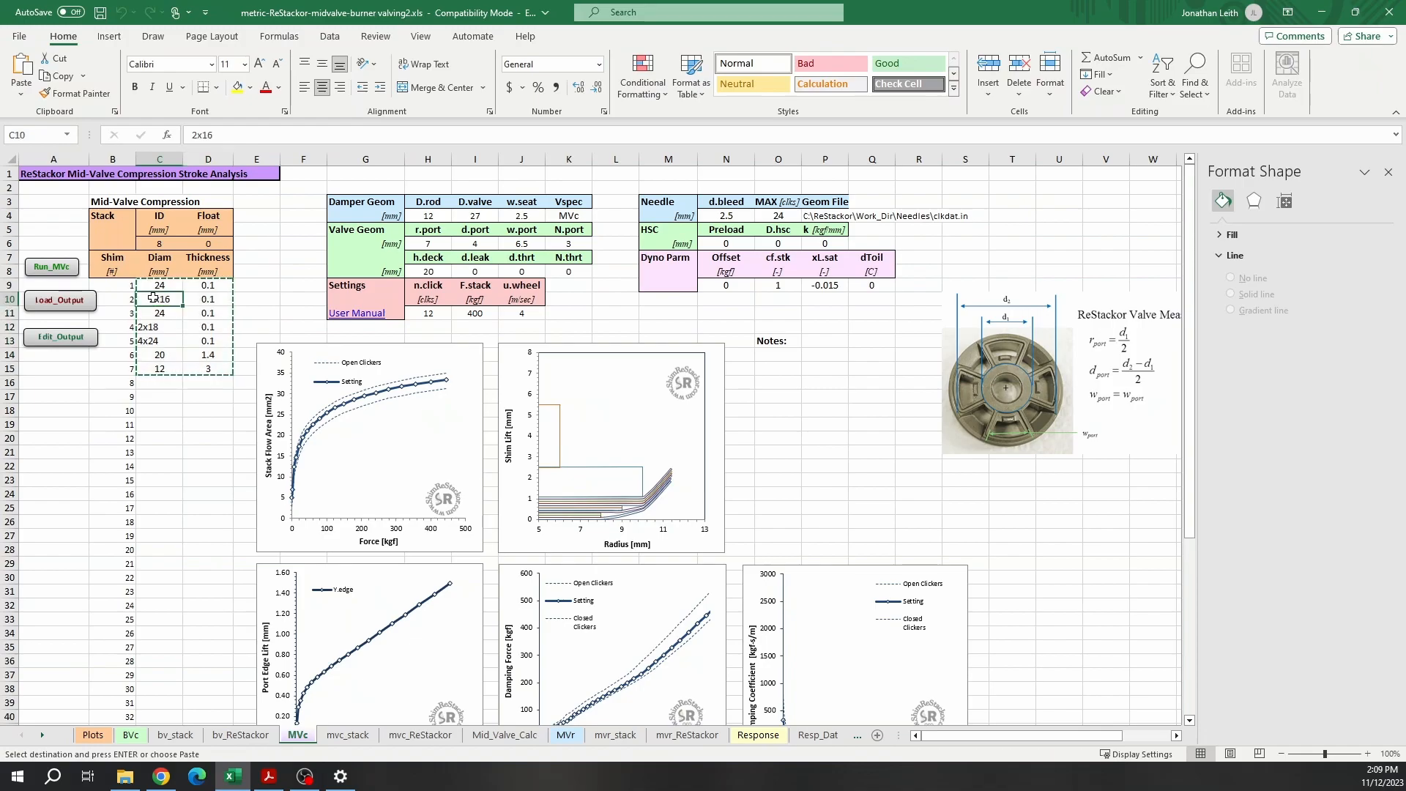
click(168, 285)
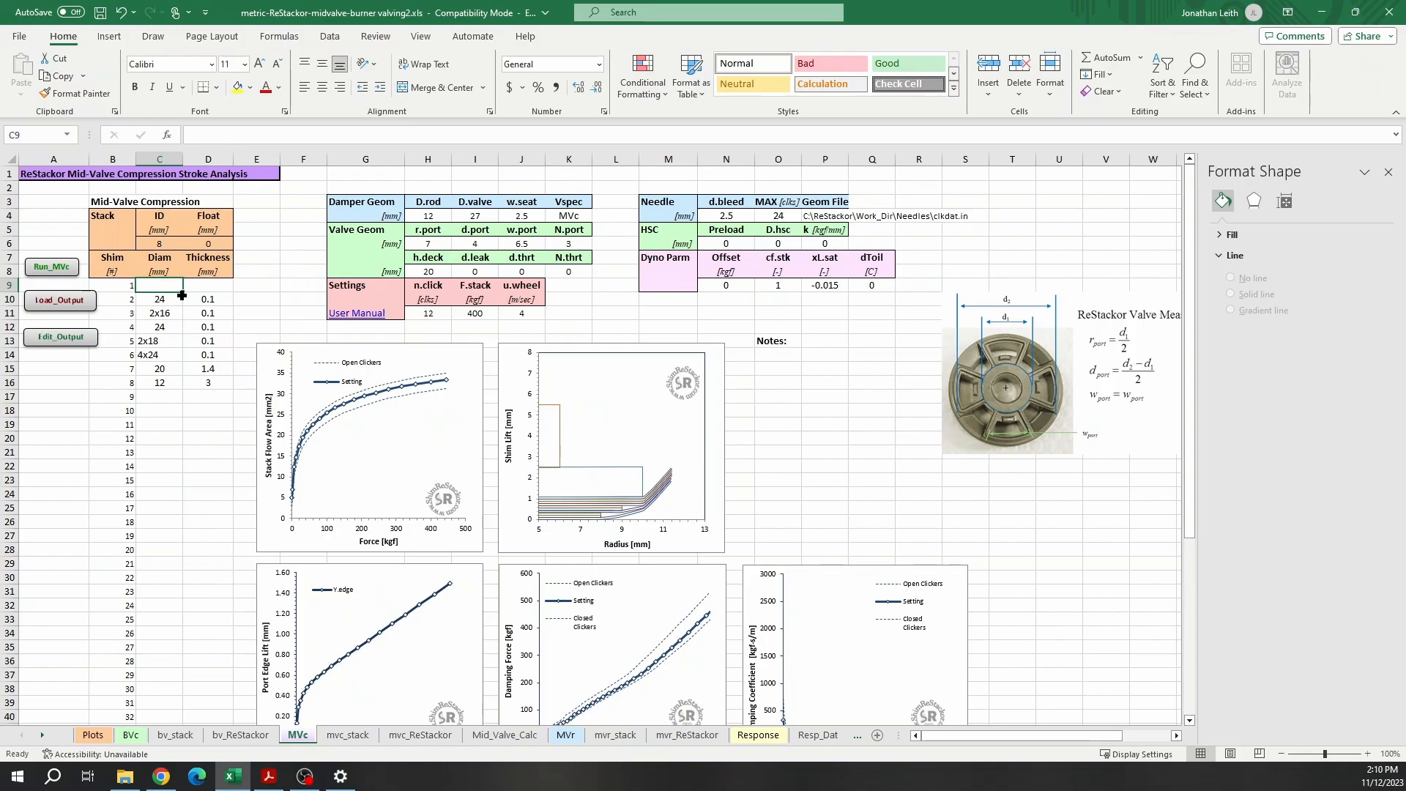
- Enter an 18 mm, 0.1 mm thick first shim in the mid-valve compression stack, run its analysis and load the output
text(1)
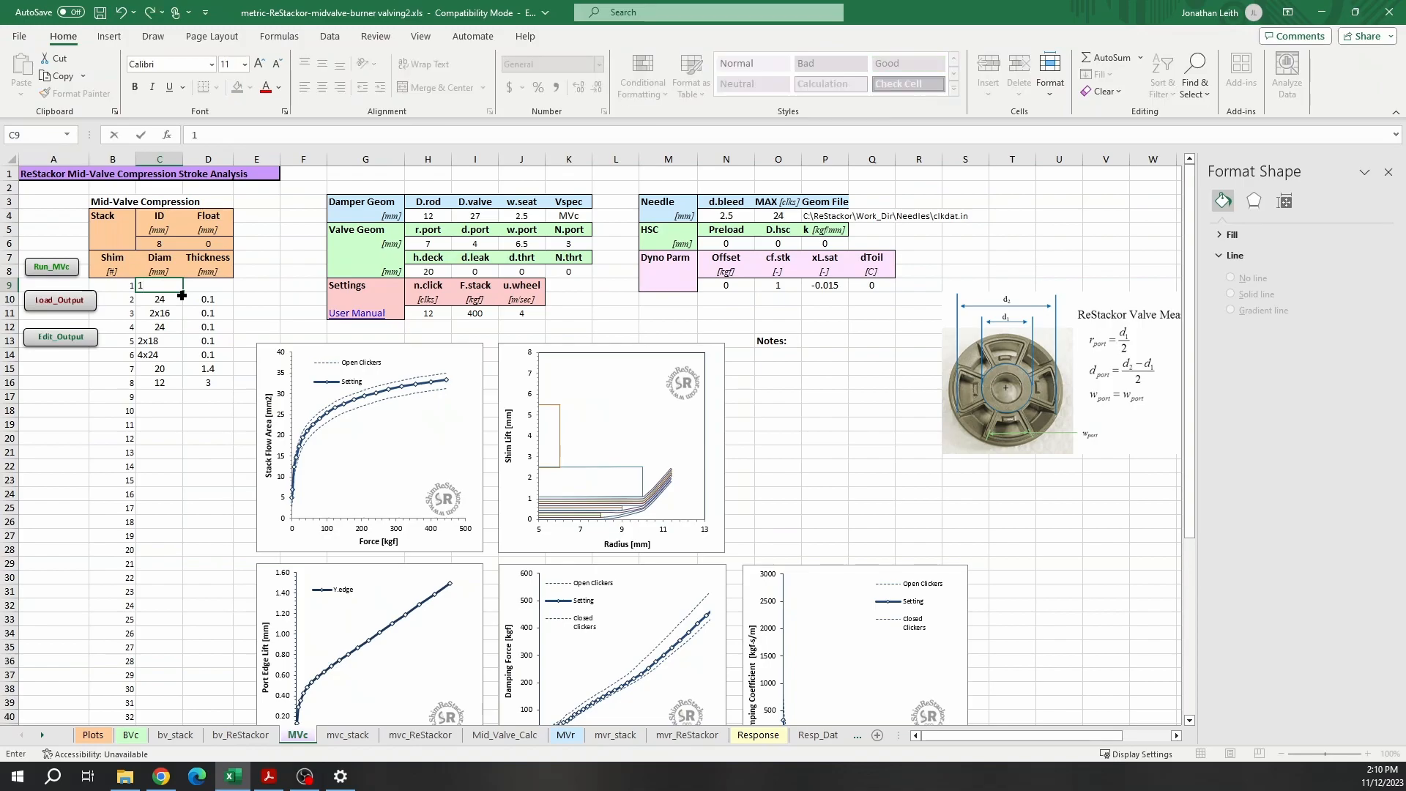
text(8)
click(220, 285)
text(0.1)
click(43, 273)
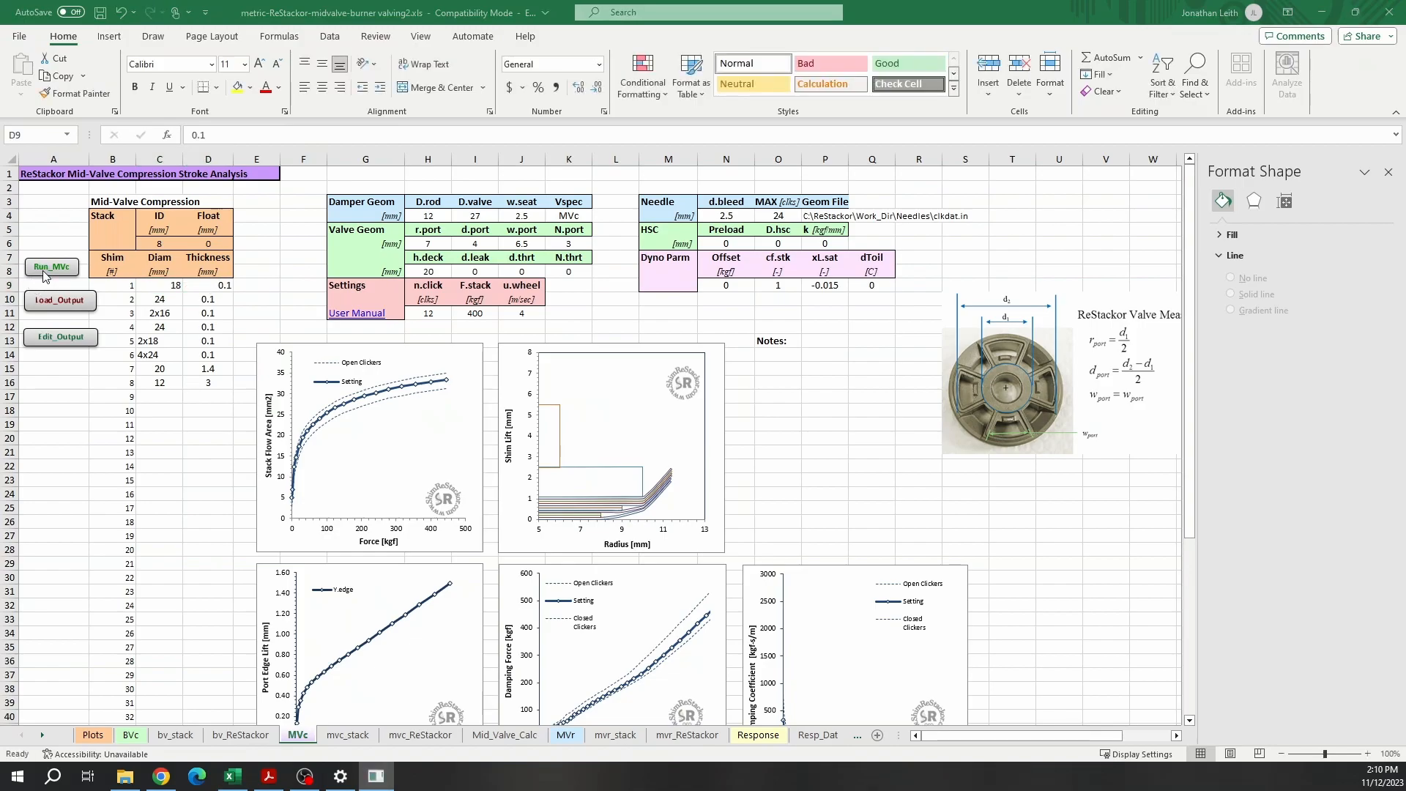
click(54, 312)
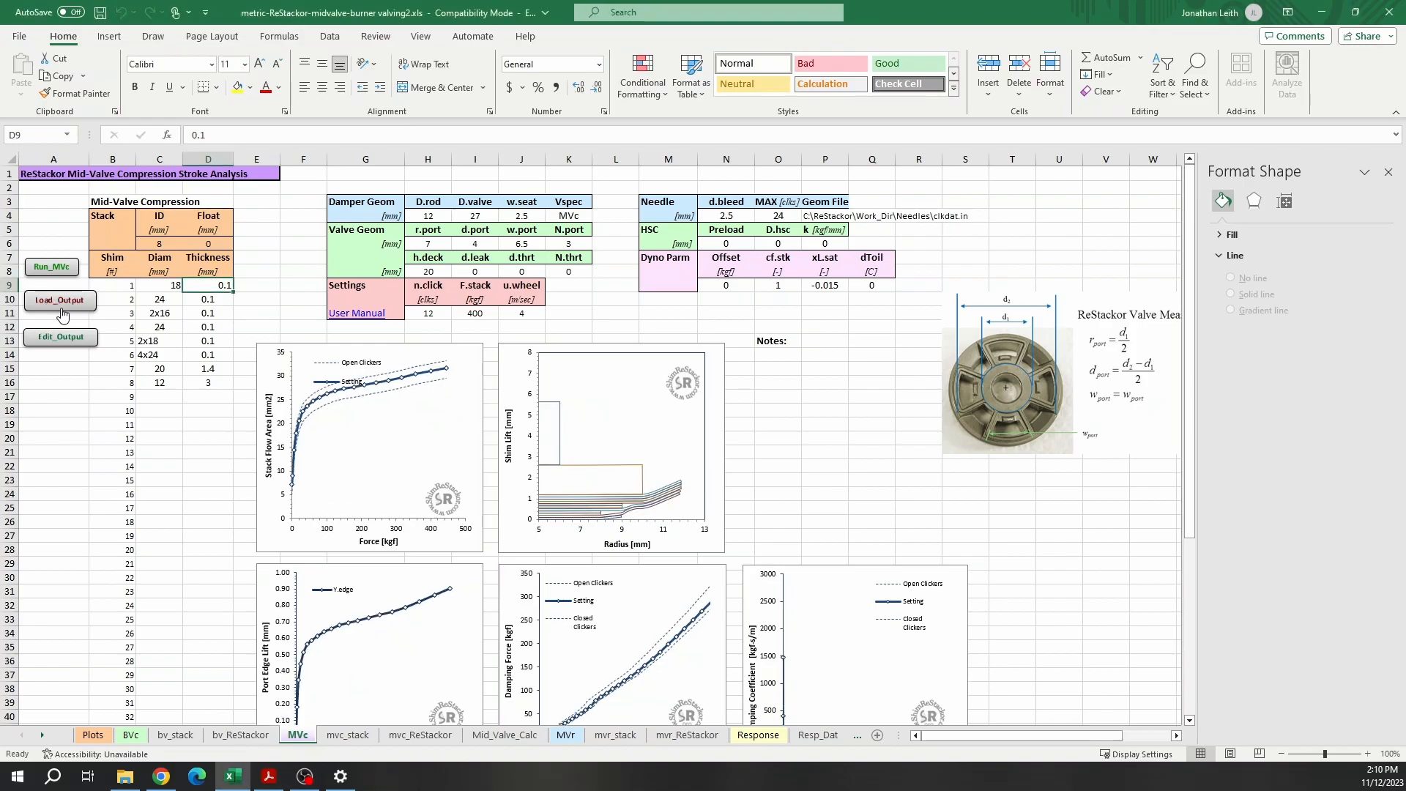
- Rerun the combined damping analysis on the Plots sheet and load its output
click(93, 736)
click(81, 251)
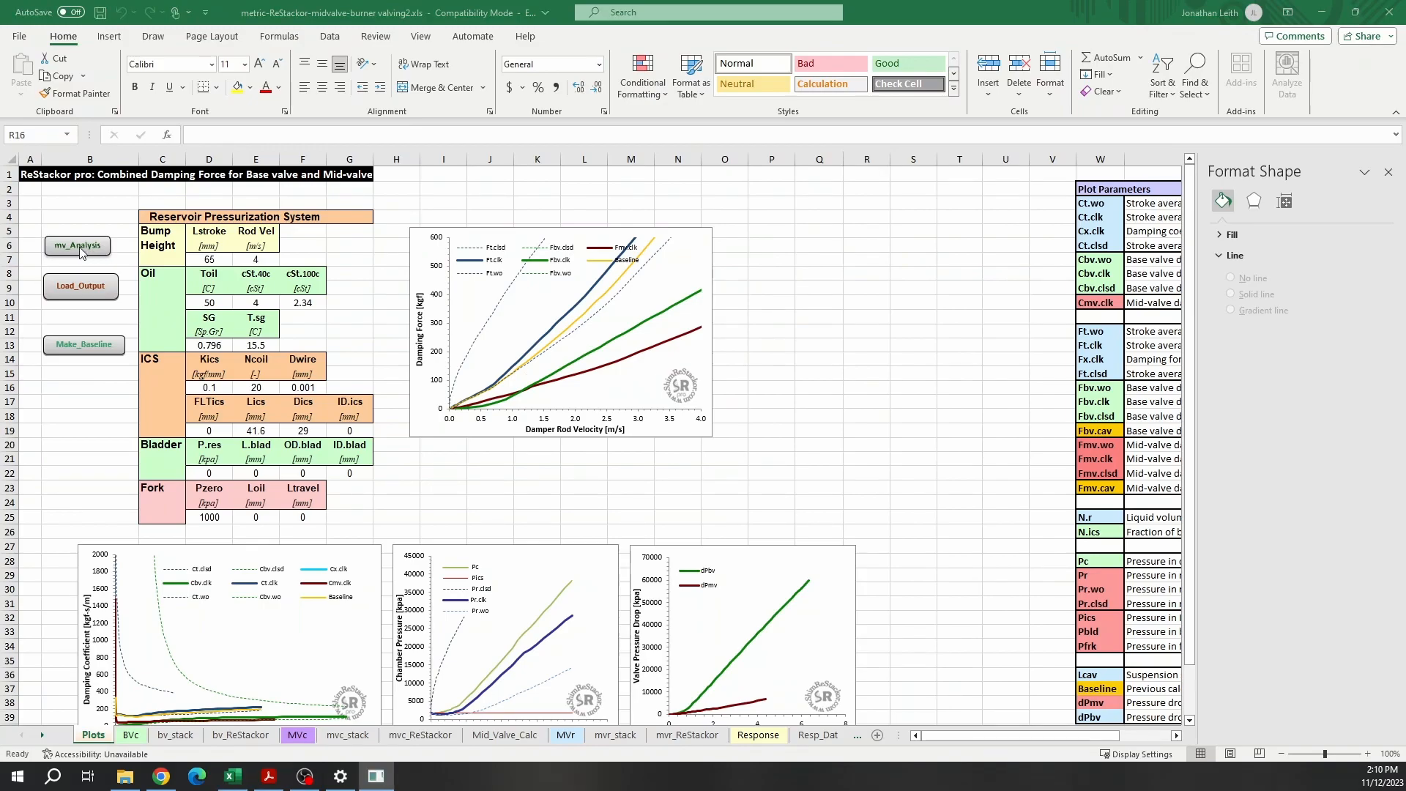
click(84, 294)
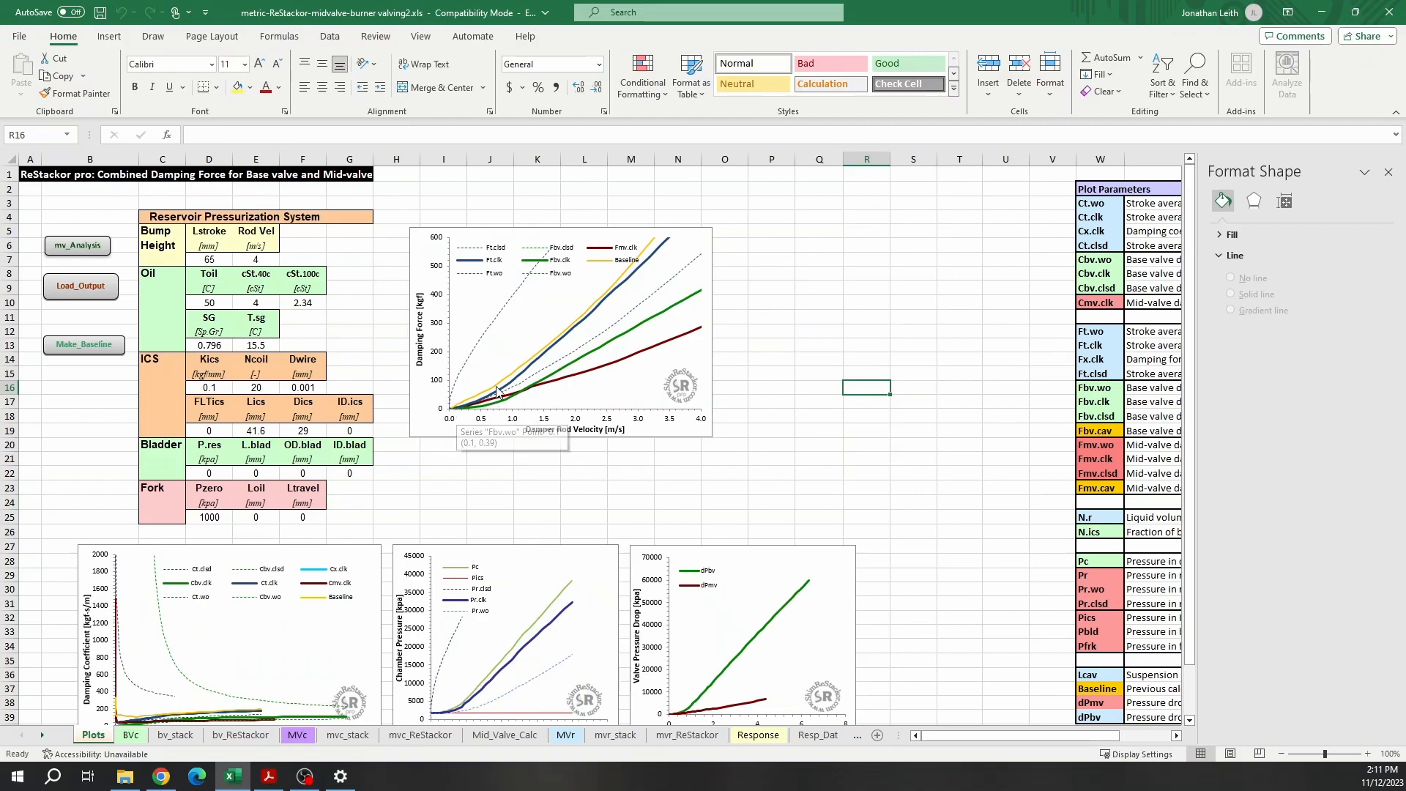
- Remove the first shim from the base valve stack and move the remaining shims up one row
click(130, 734)
click(174, 286)
key(Delete)
click(208, 286)
key(Delete)
drag(159, 299, 204, 355)
key(ctrl+x)
click(166, 286)
key(ctrl+v)
- Set the second base valve shim entry to 2x13 and rerun the base valve analysis
click(161, 299)
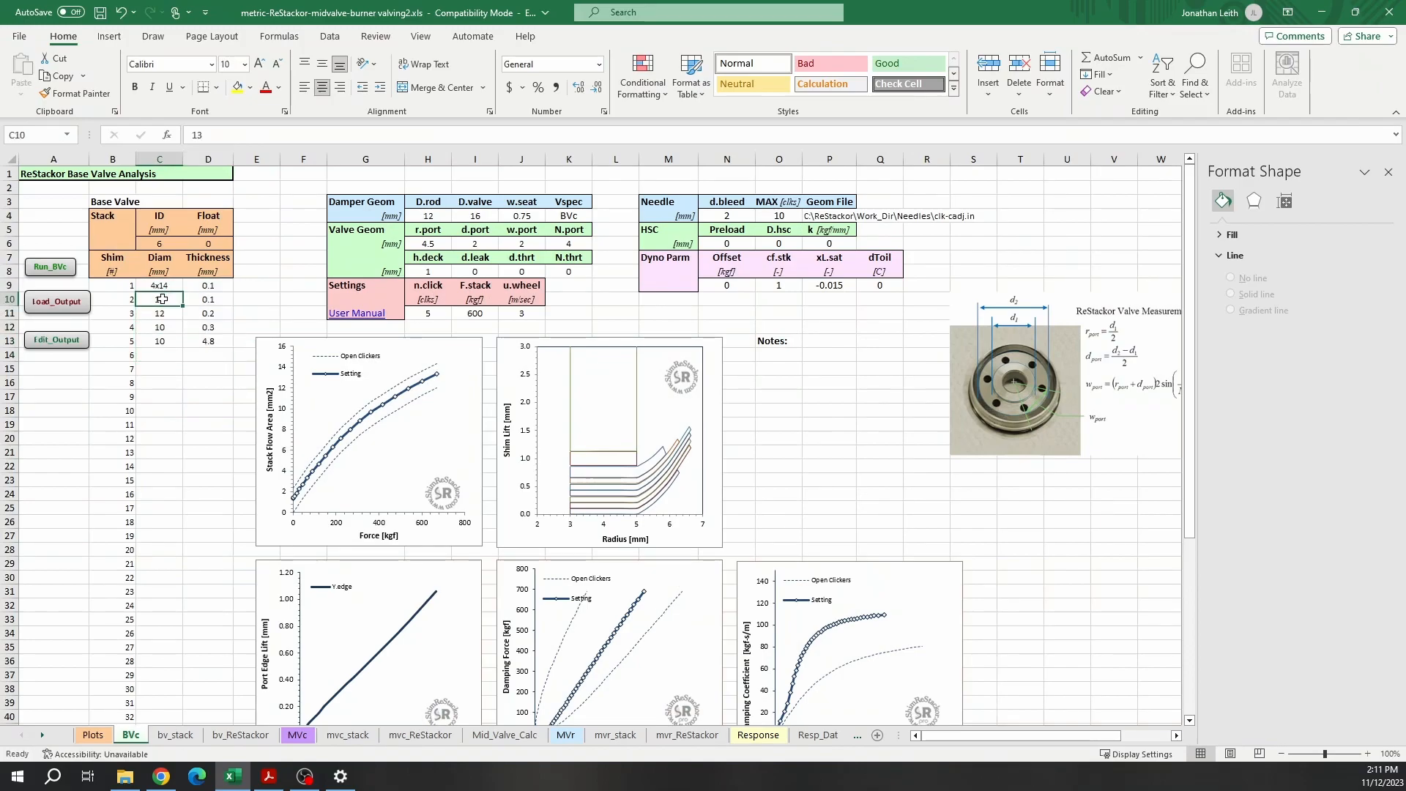
text(2x13)
click(52, 269)
- Rerun the combined analysis on the Plots sheet, recheck the base valve stack and load the combined output
click(93, 735)
click(89, 246)
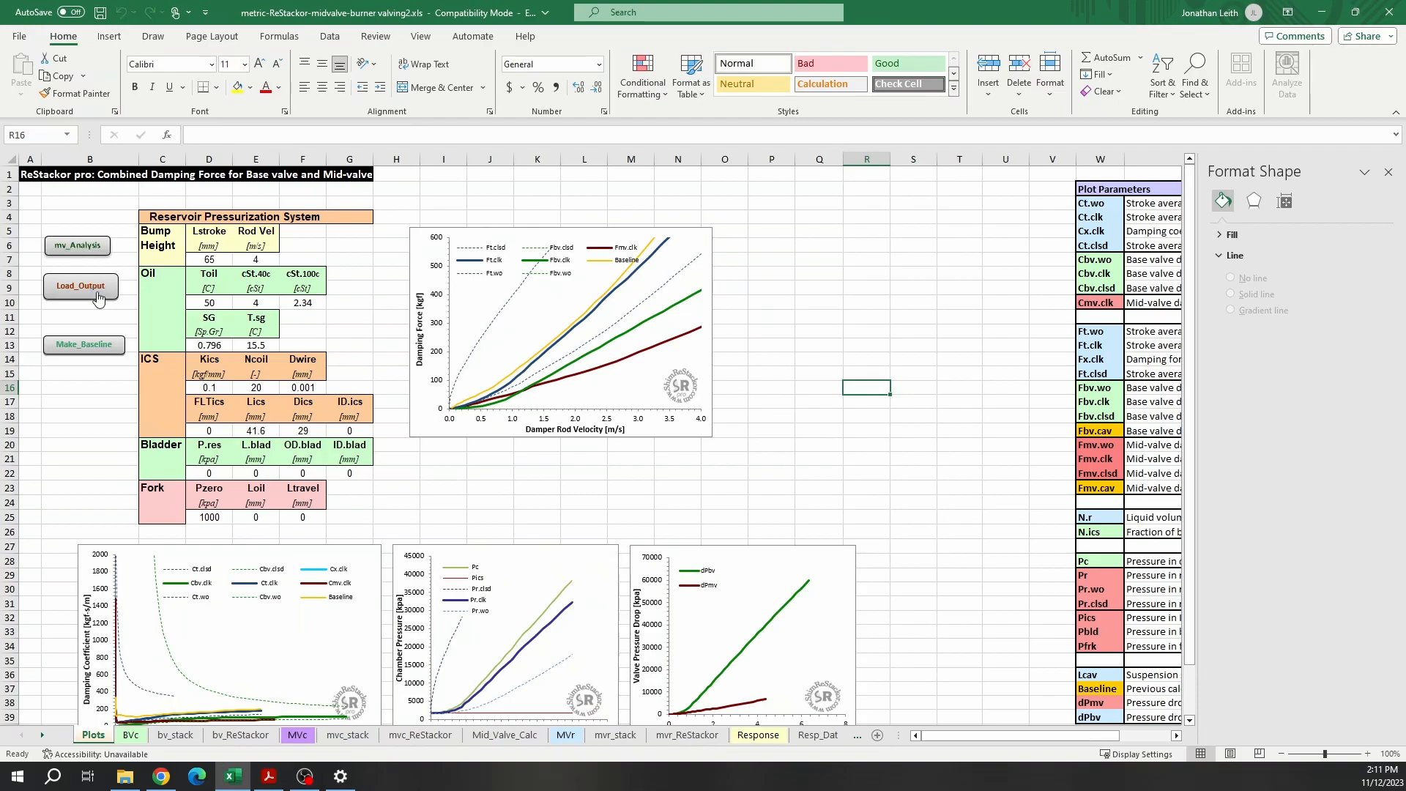
click(92, 250)
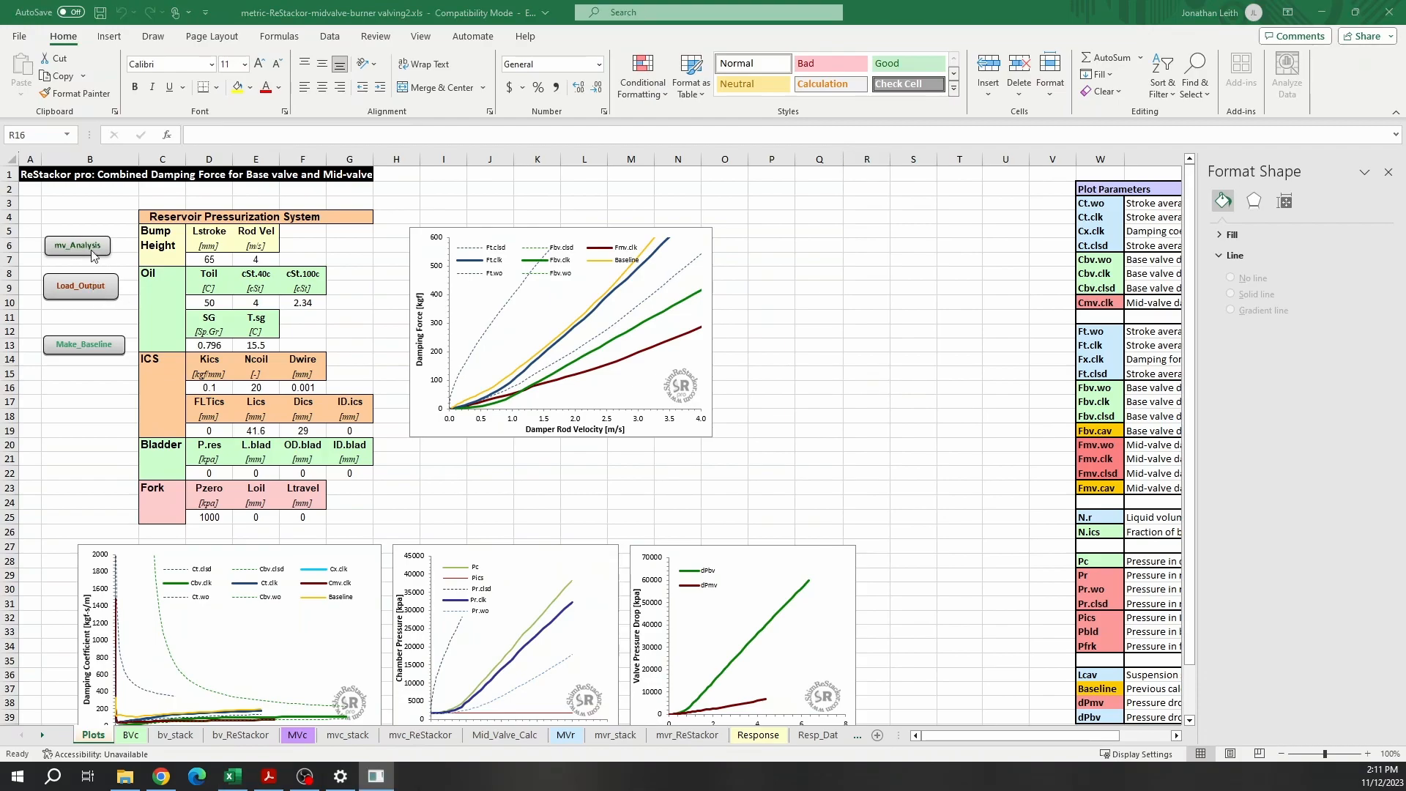
click(132, 736)
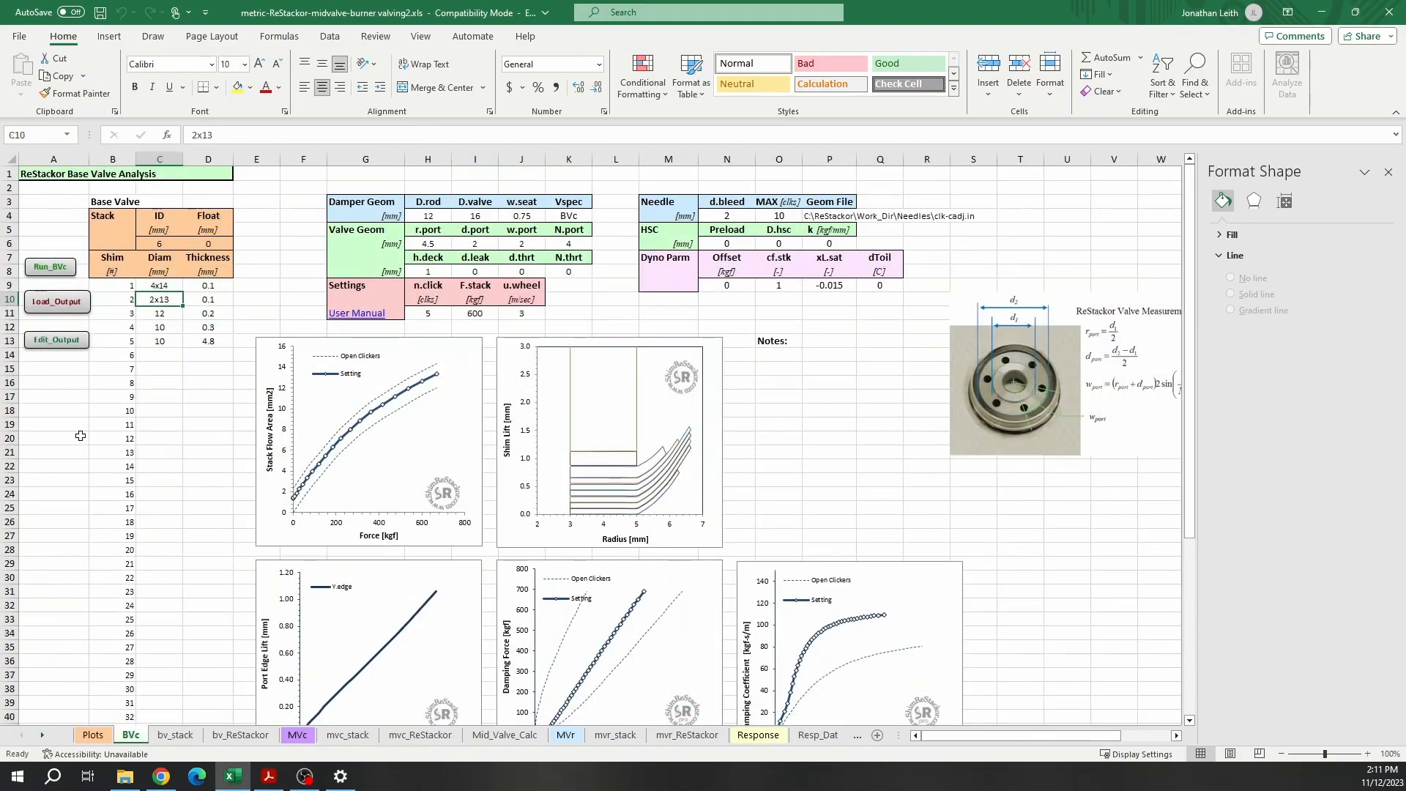
click(106, 741)
click(94, 288)
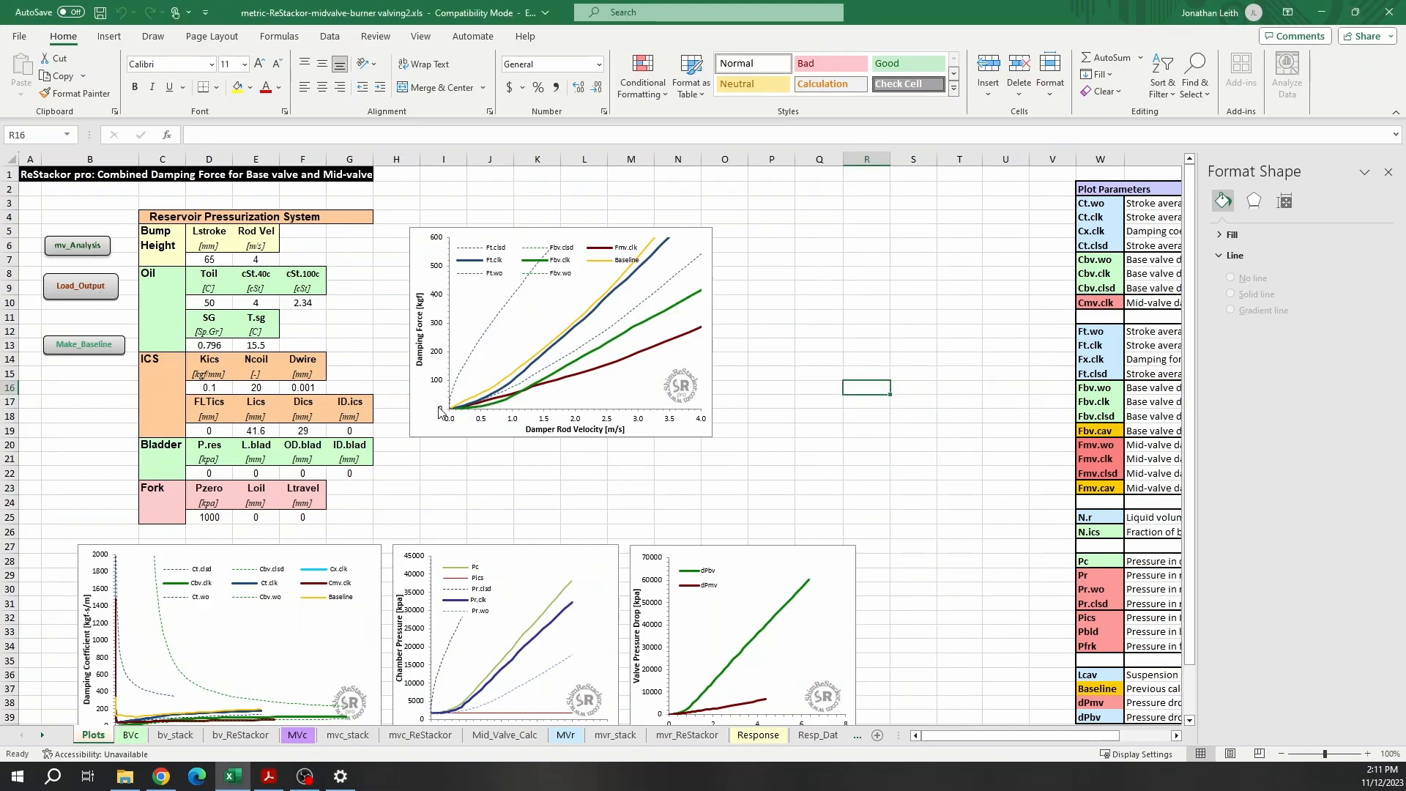
- Check the rebound stack on the MVr sheet, set the first mid-valve compression shim's diameter to 22 mm and rerun its analysis
click(303, 737)
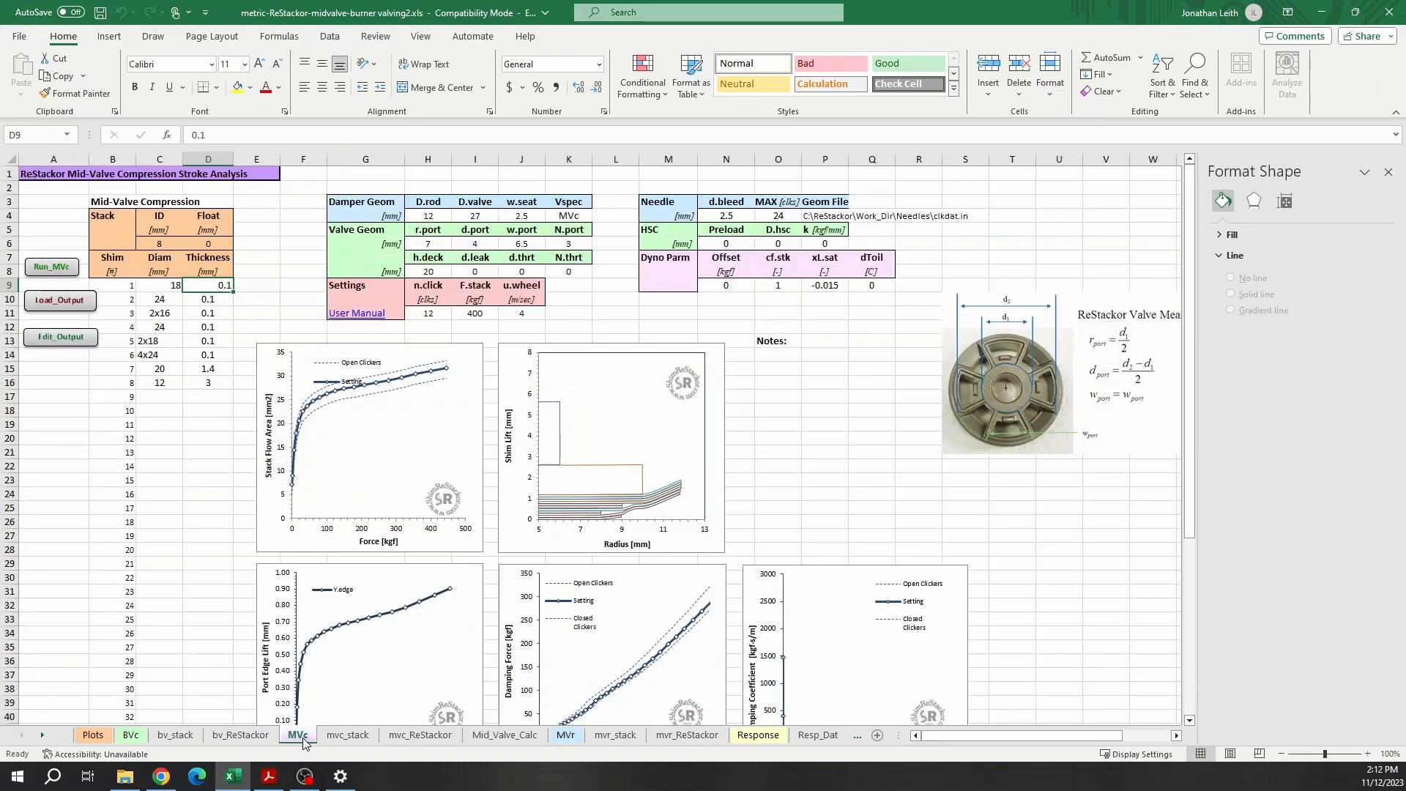
click(165, 287)
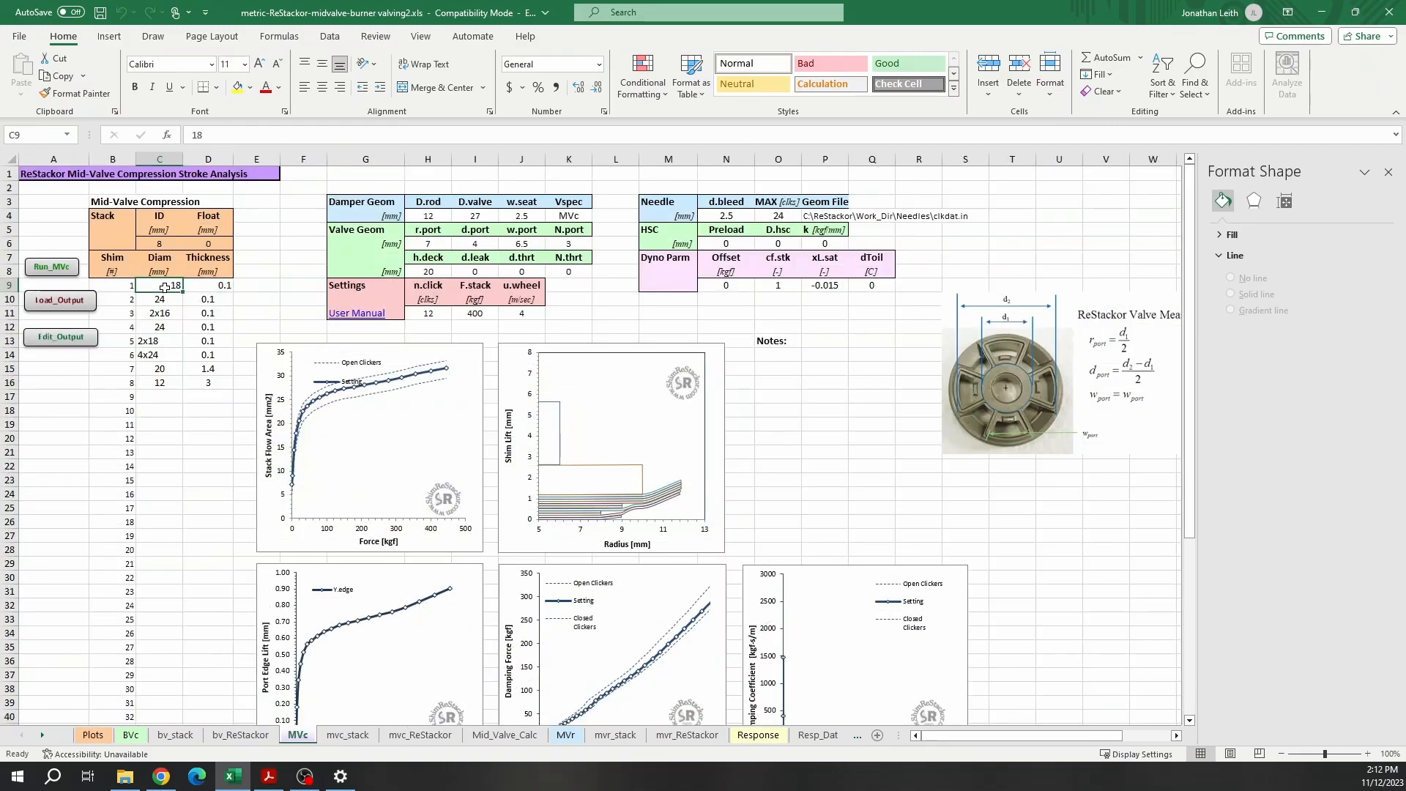
click(566, 735)
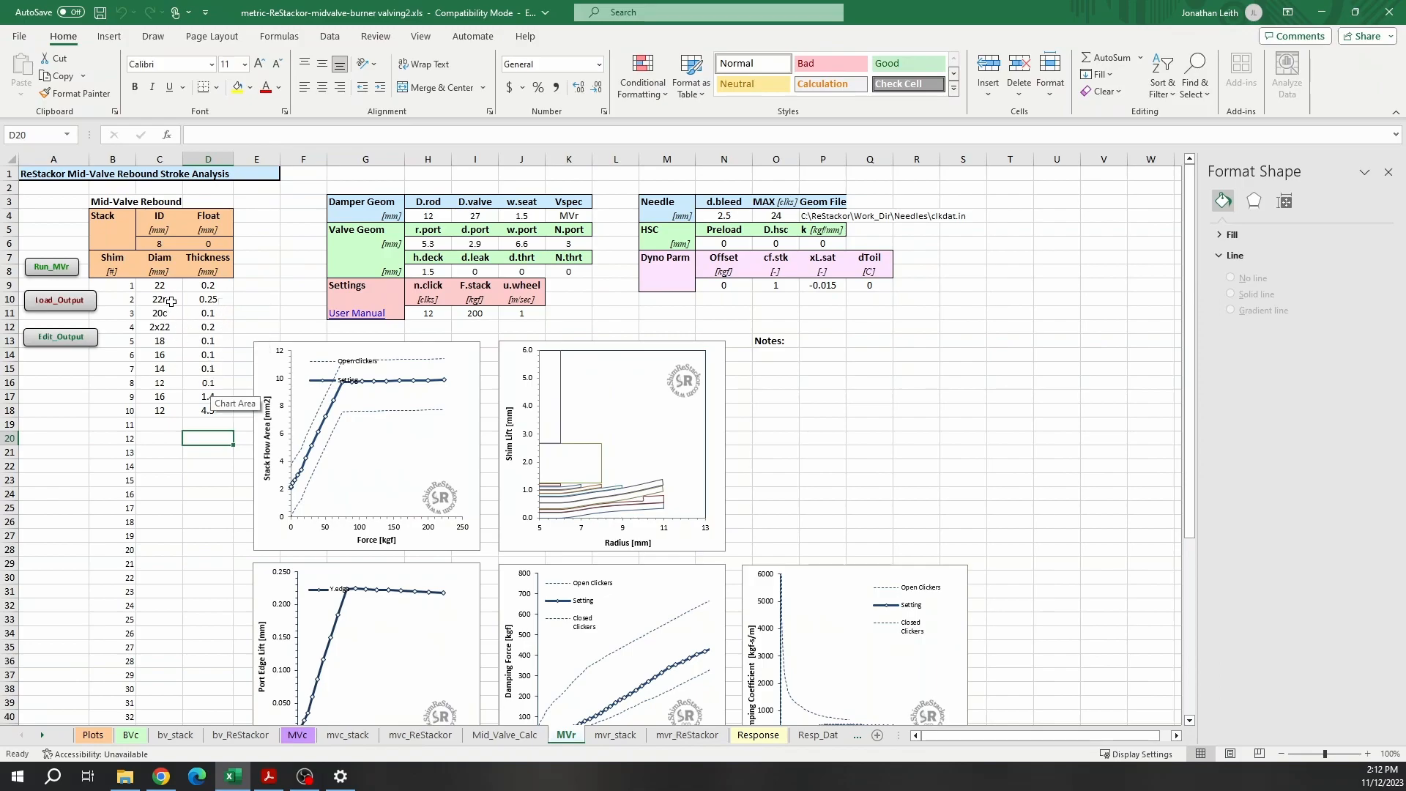
click(297, 735)
text(22)
key(Return)
click(41, 274)
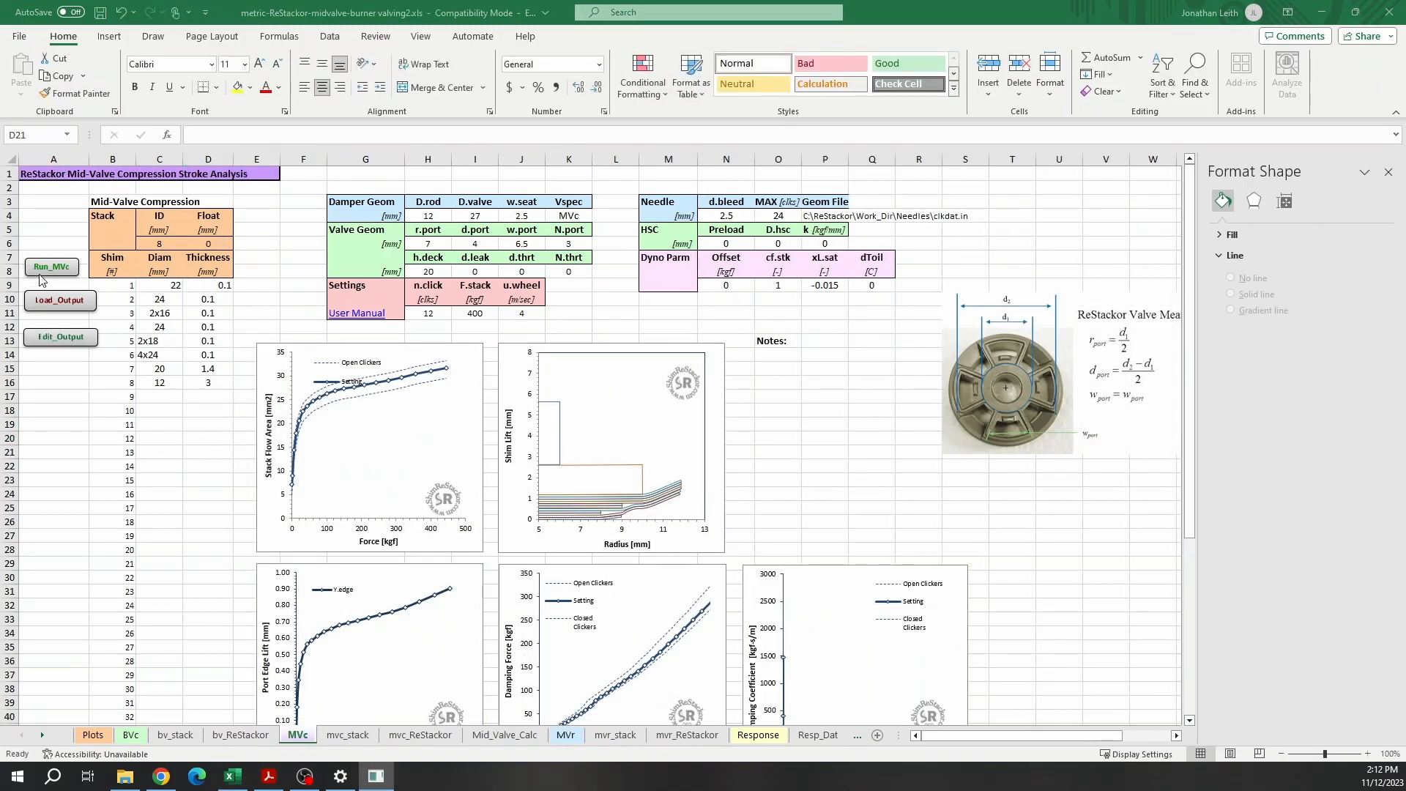
- Load the mid-valve compression output and rerun the combined analysis on the Plots sheet
click(51, 311)
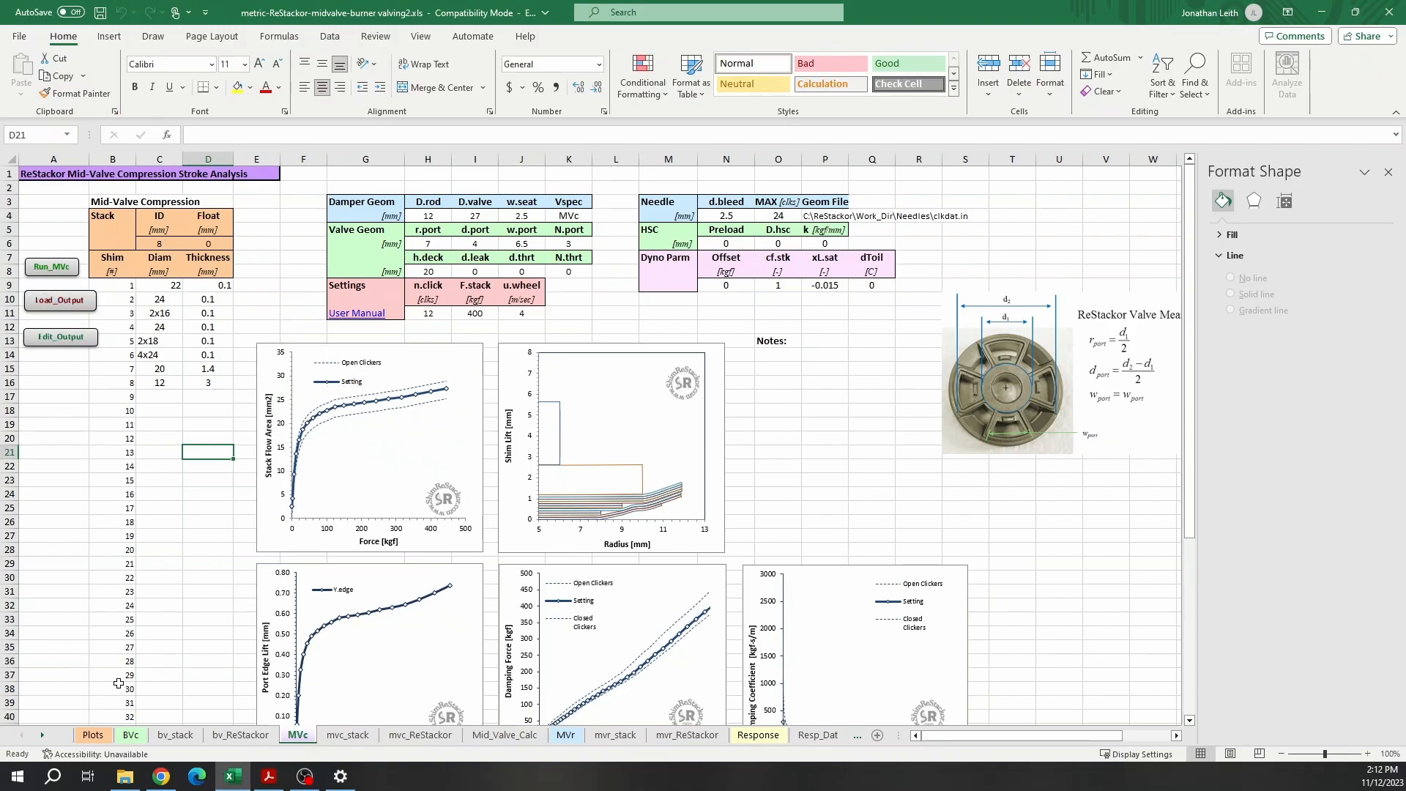
click(102, 741)
click(83, 252)
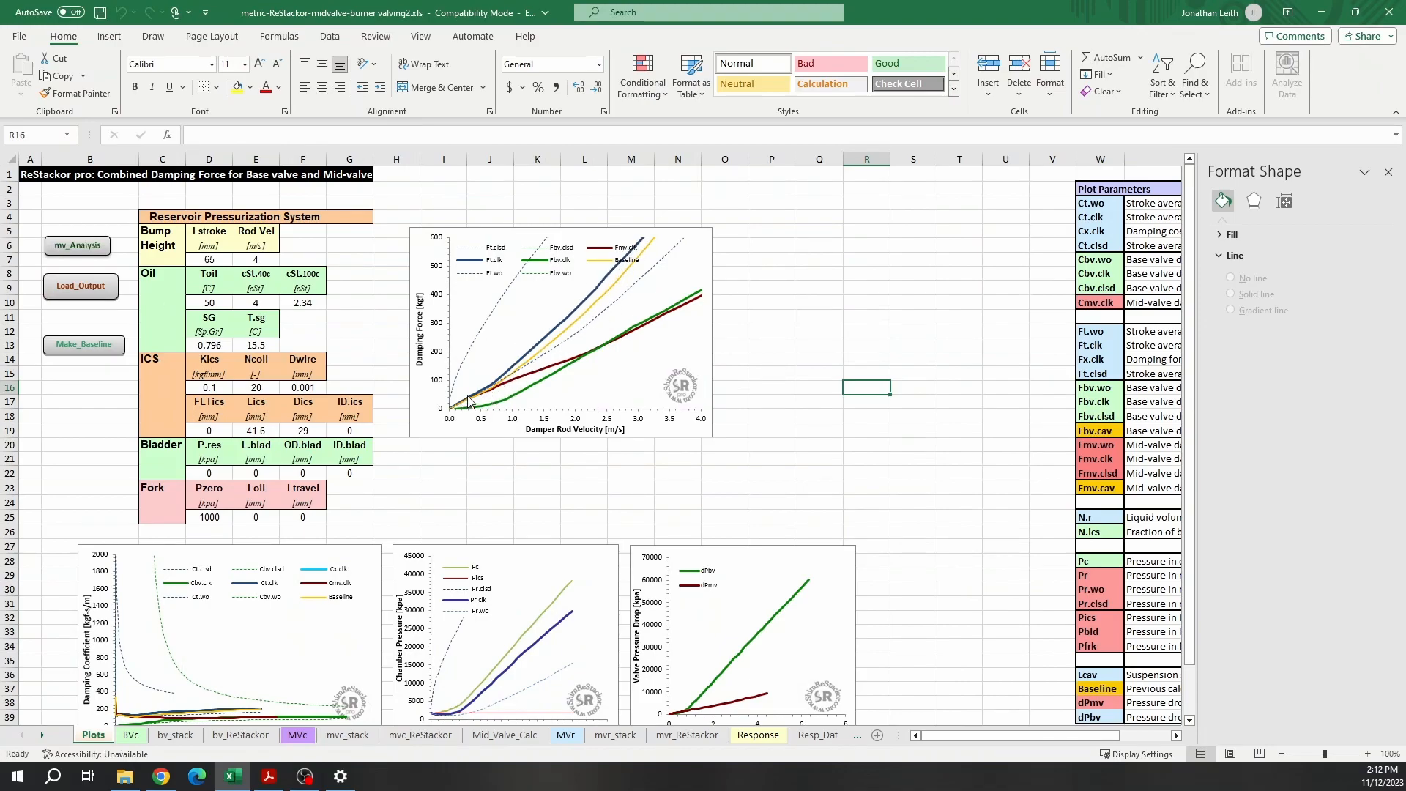
- Set the first mid-valve compression shim's diameter to 20 mm on the MVc sheet and rerun its analysis
click(297, 735)
click(159, 287)
text(20)
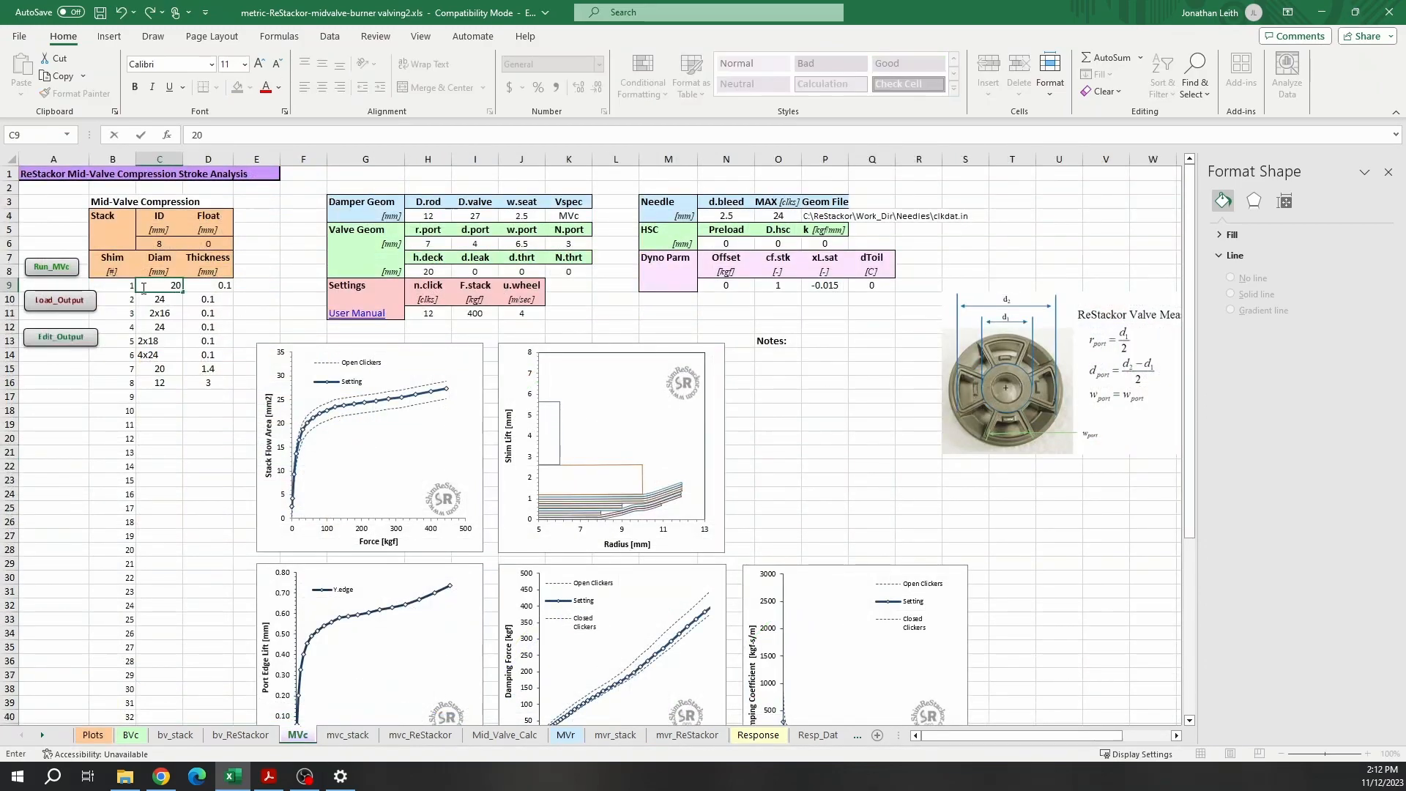
click(48, 272)
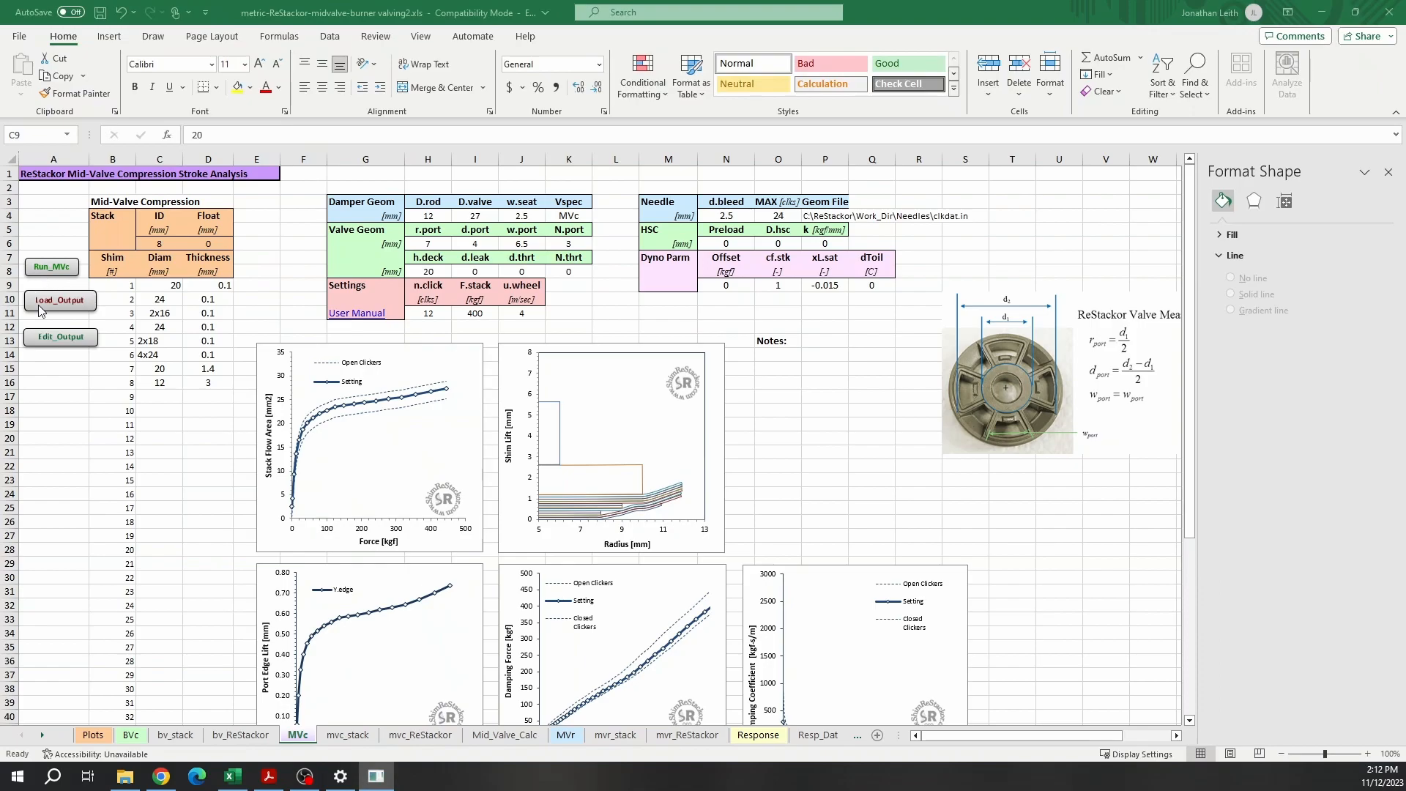
- Rerun the combined analysis on the Plots sheet, load its output and review the charts
click(99, 737)
click(71, 251)
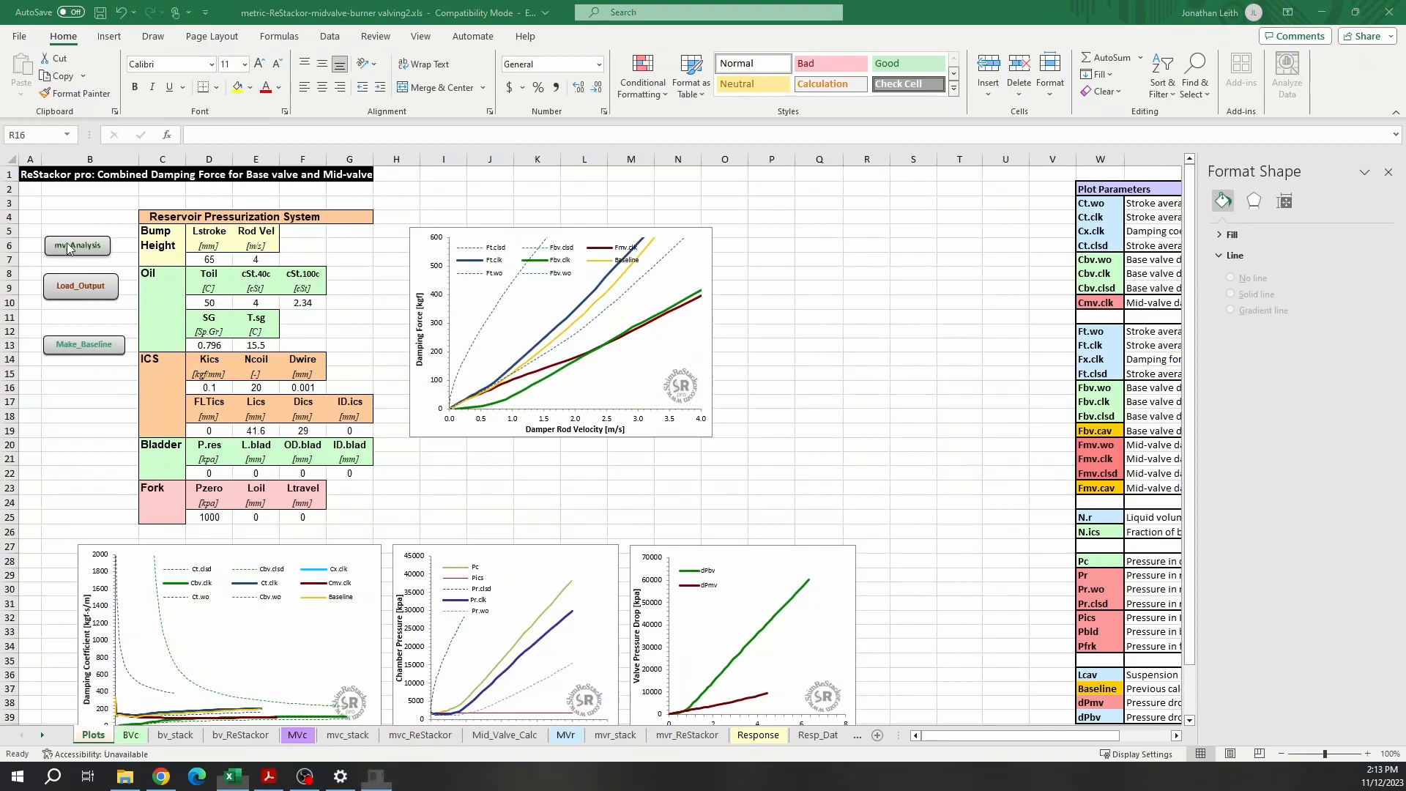
click(76, 293)
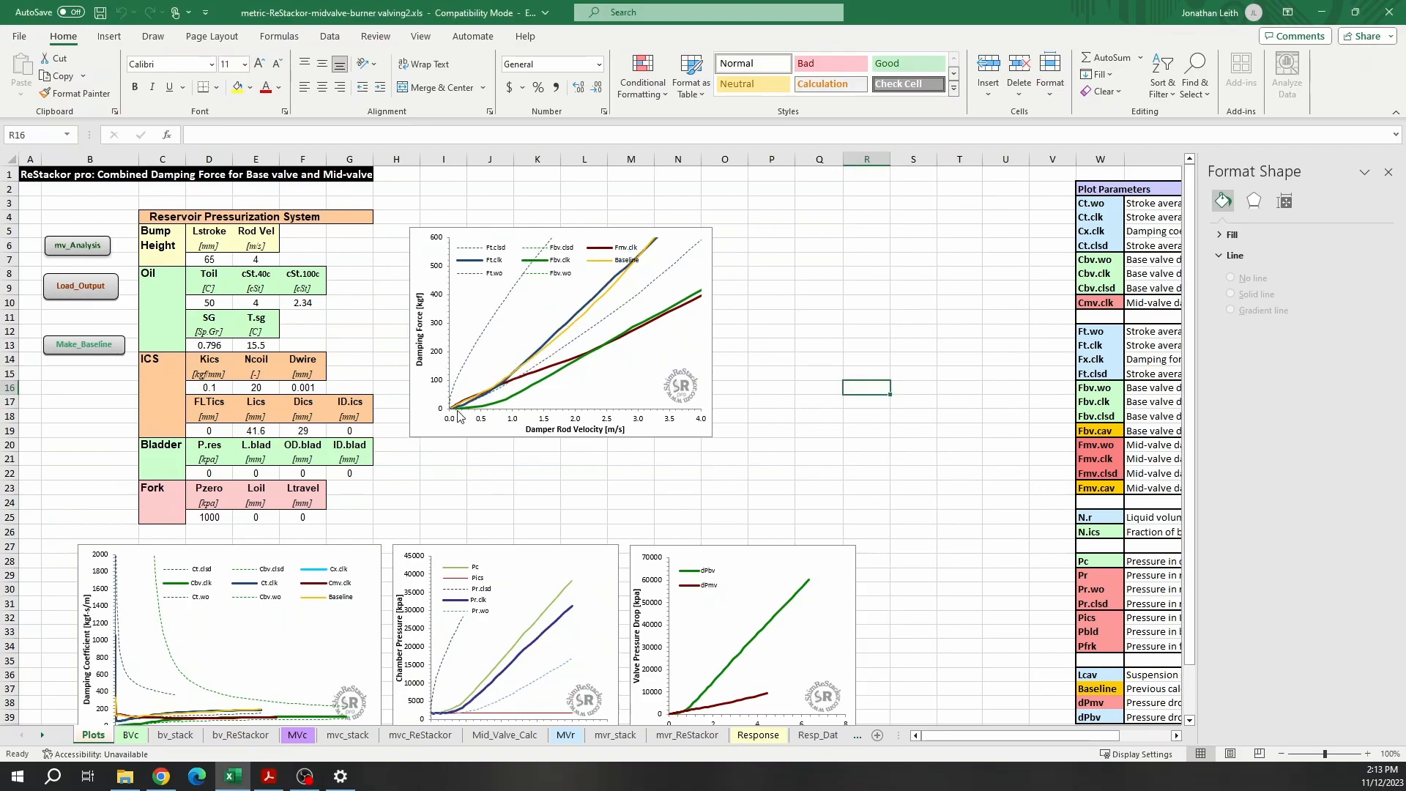
scroll(826, 455, down, 3)
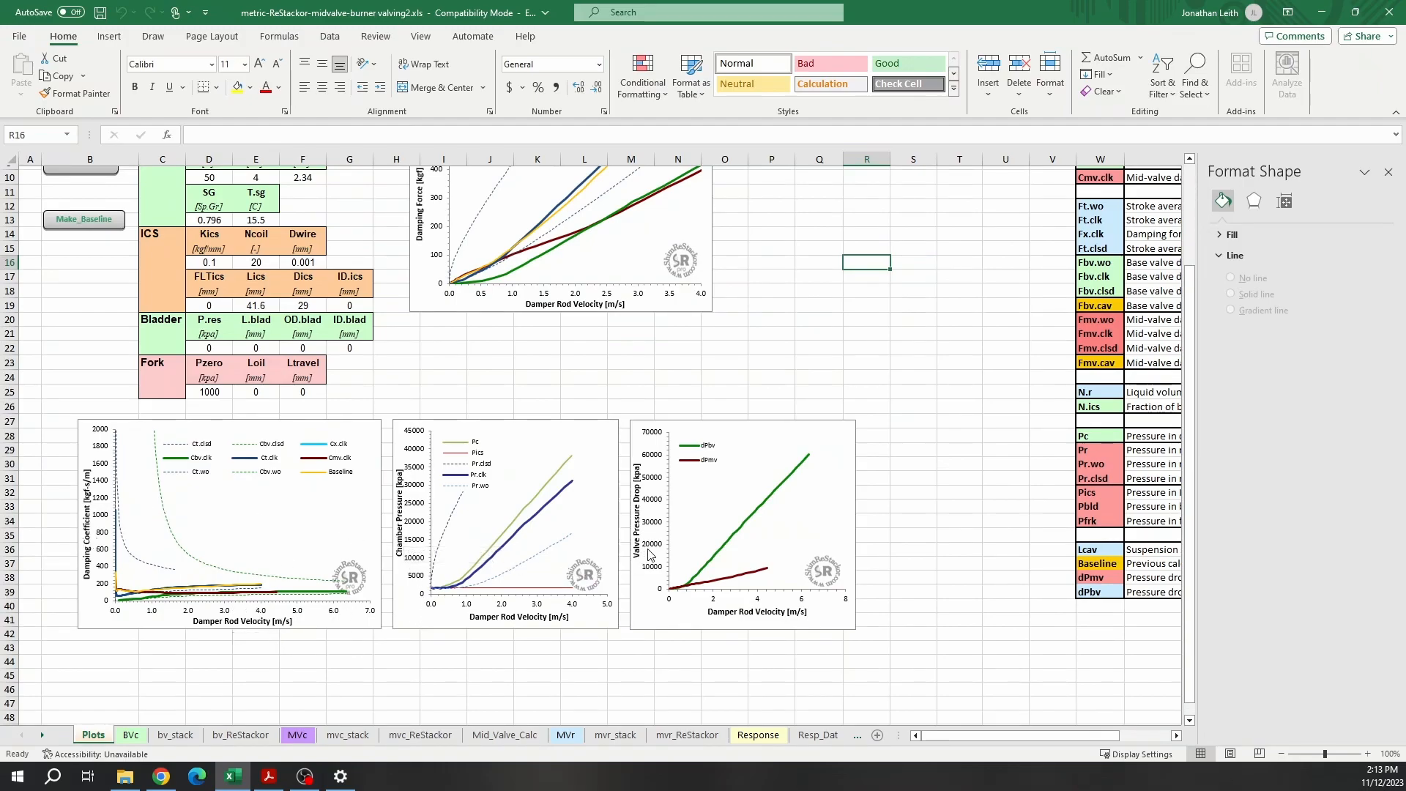
scroll(445, 410, up, 3)
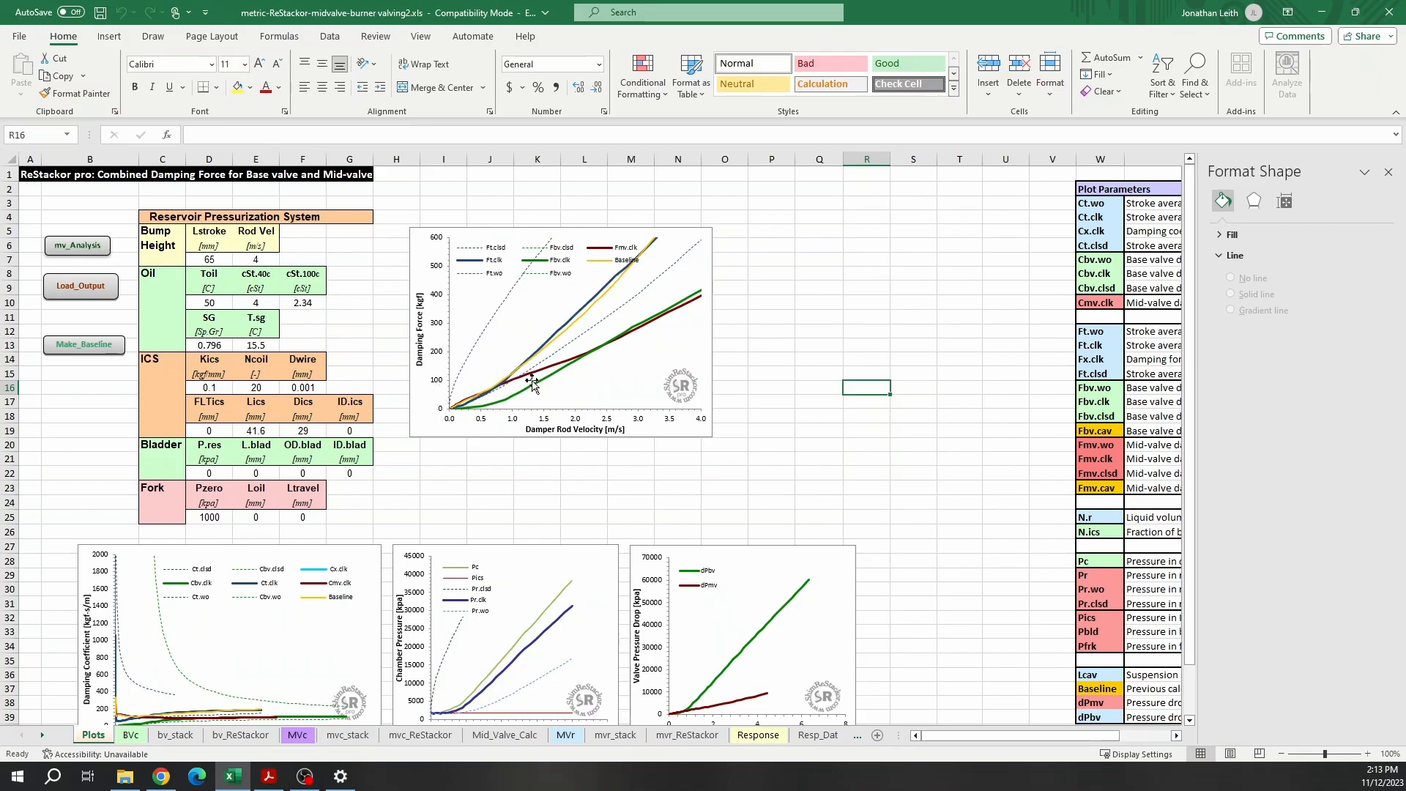
- Enlarge the damping force chart on the Plots sheet in width and height
click(704, 366)
drag(712, 228, 1033, 184)
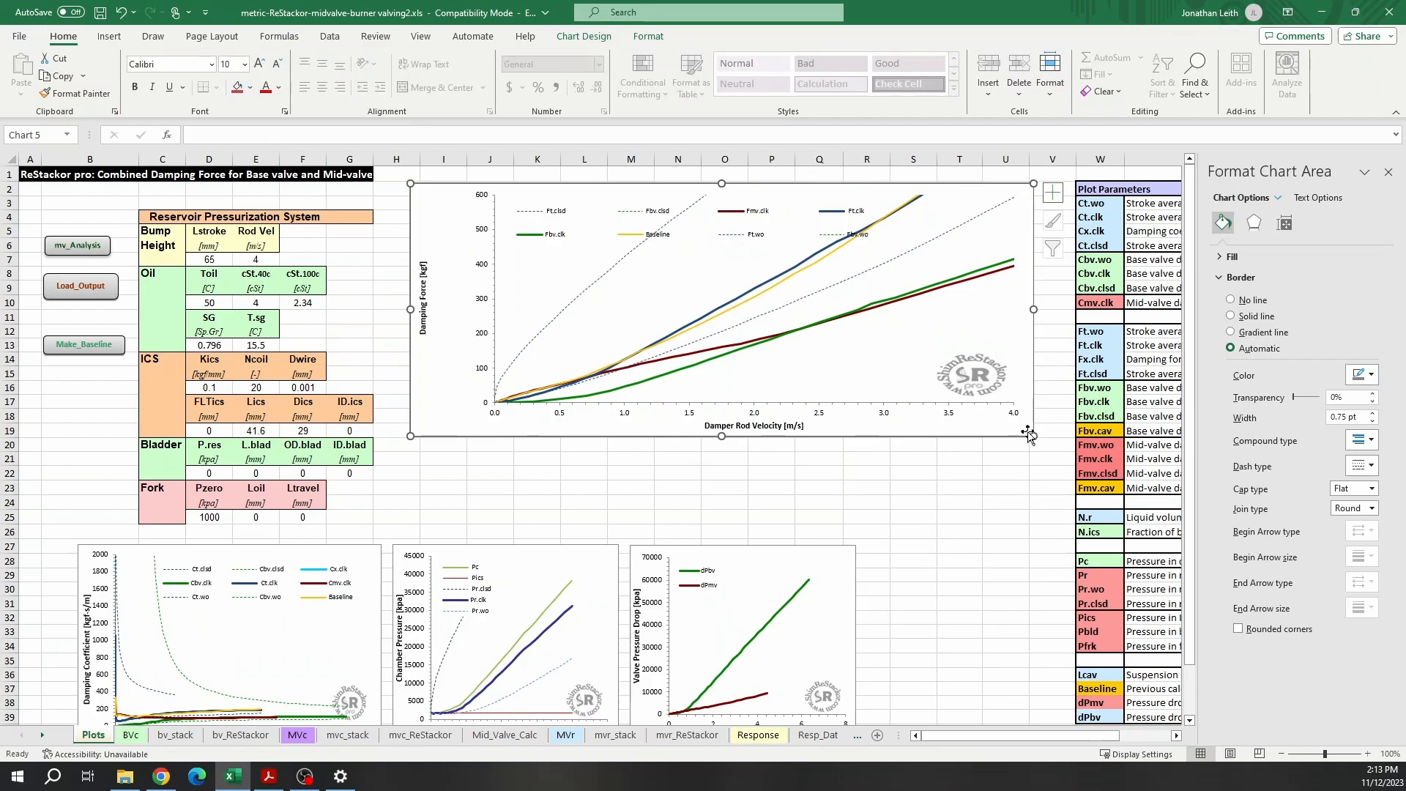
drag(1033, 437, 1024, 525)
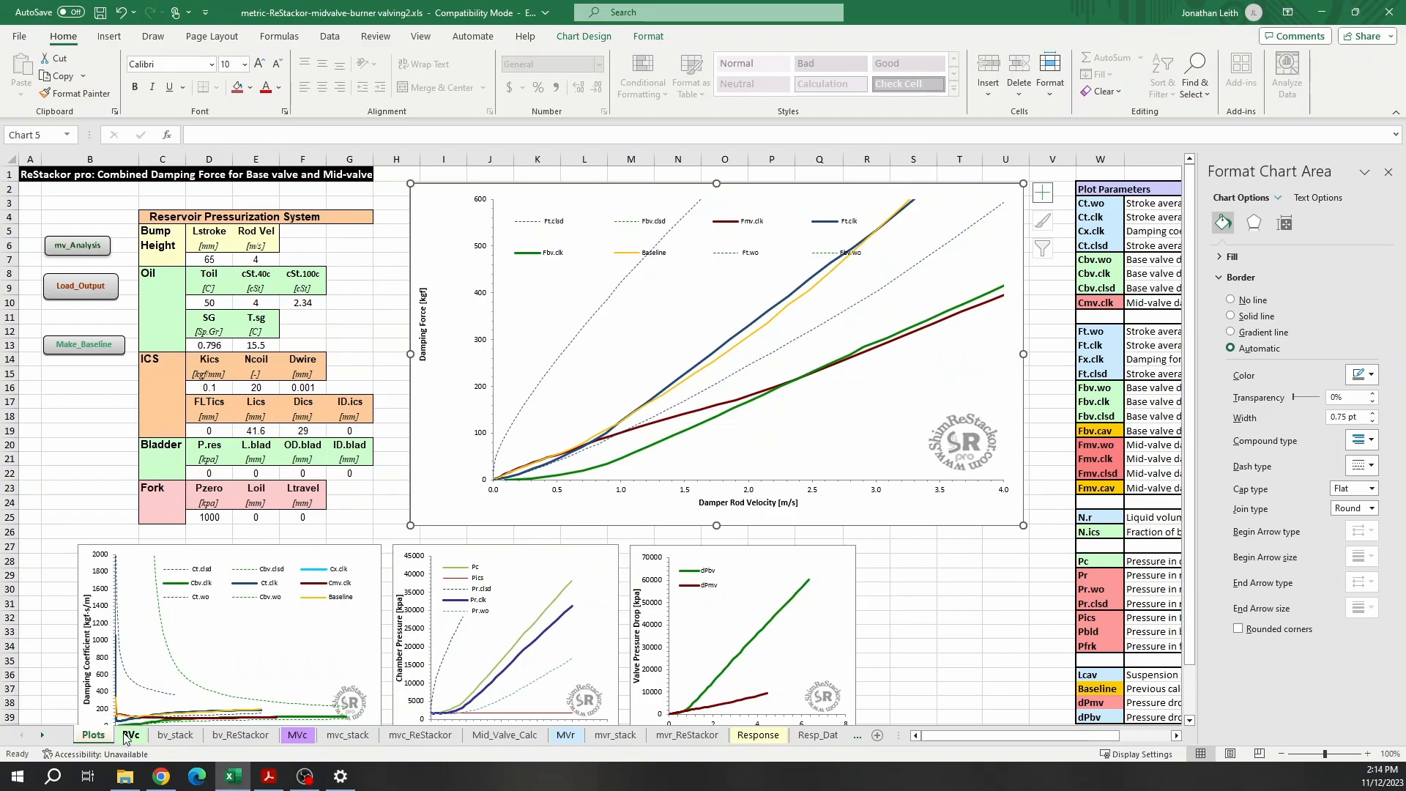
- Check the rebound stack on the MVr sheet and the compression stack on the MVc sheet against the combined plot
click(560, 738)
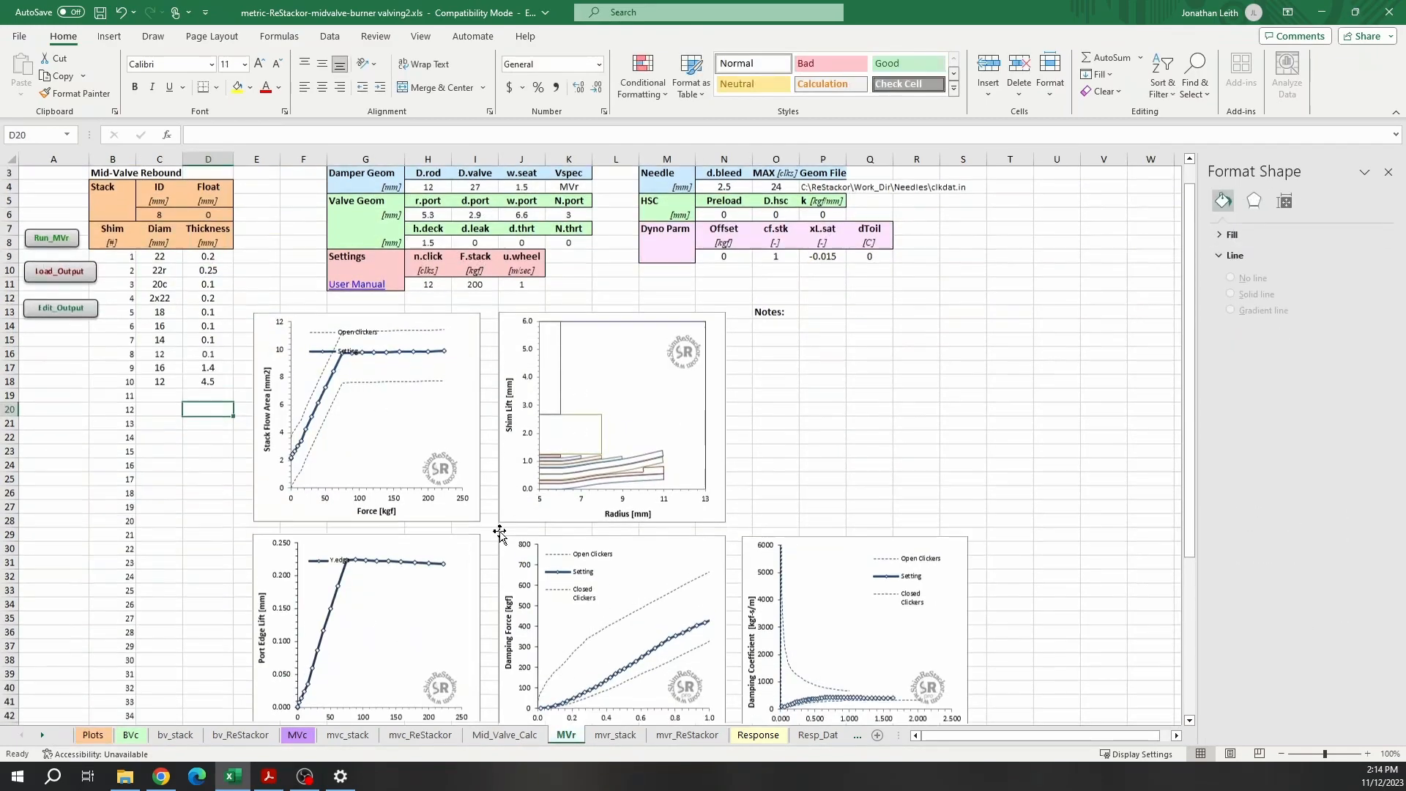
scroll(506, 472, down, 2)
scroll(461, 475, up, 2)
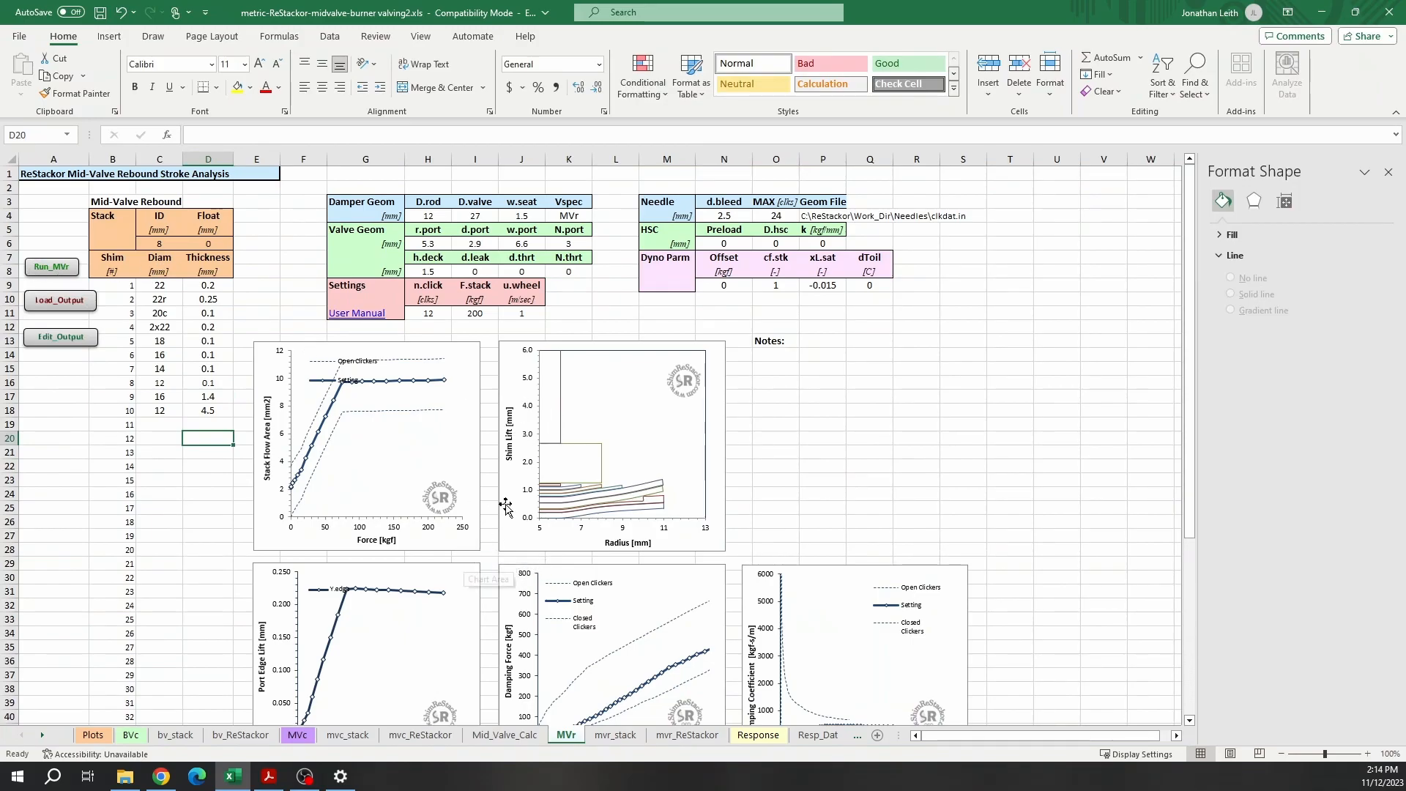
click(298, 735)
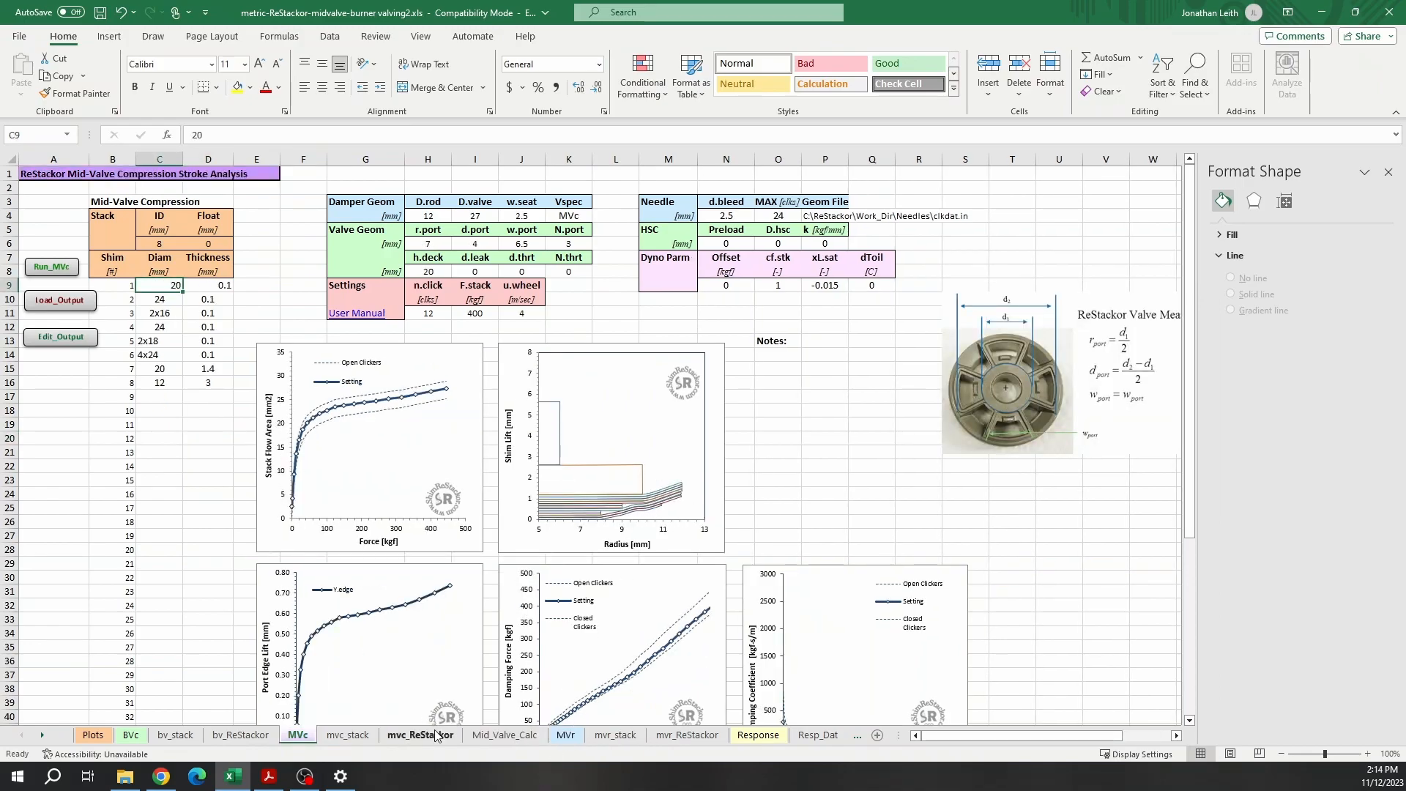
click(95, 736)
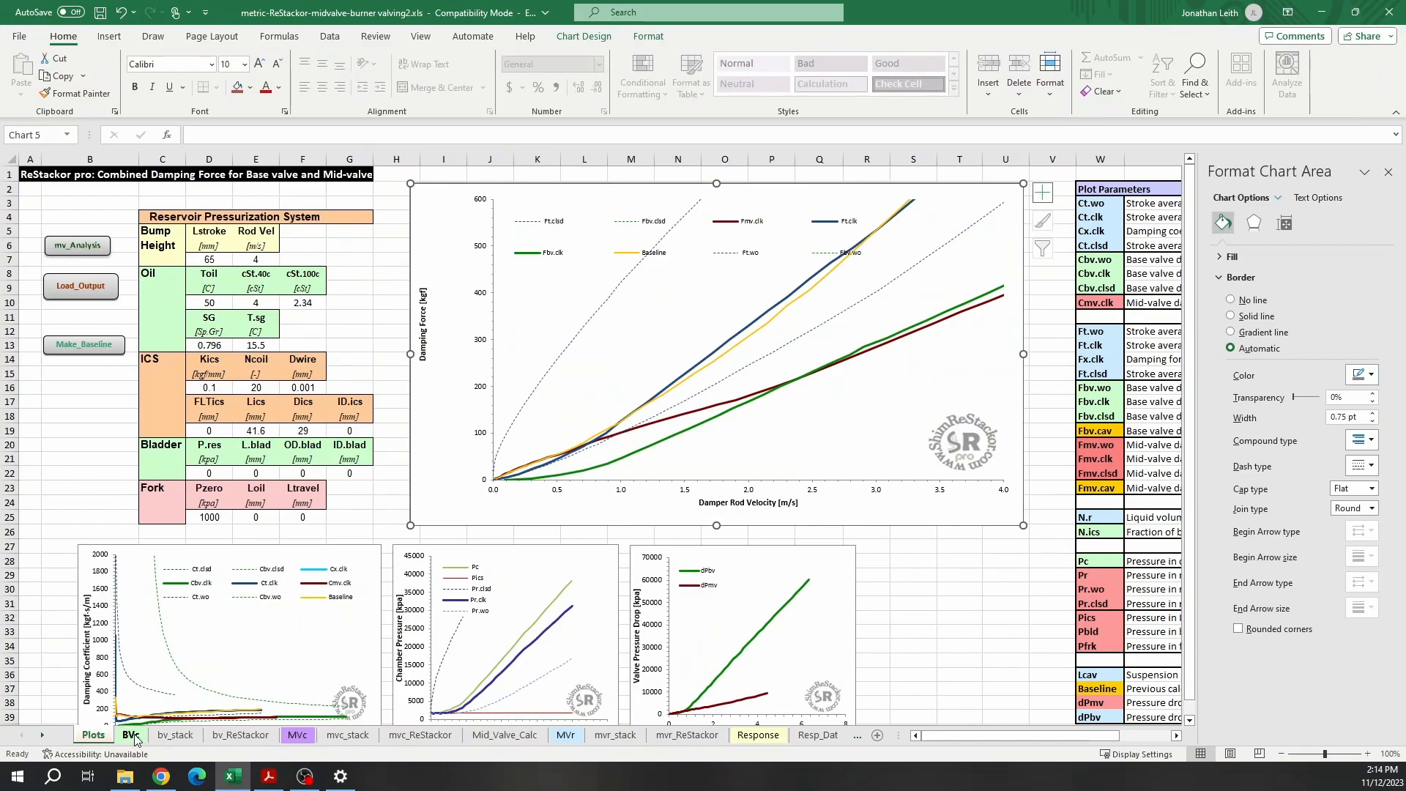
- Remove the first mid-valve compression shim, move the remaining shims up one row and rerun the MVc analysis
click(298, 736)
drag(164, 286, 212, 389)
key(Delete)
key(ctrl+c)
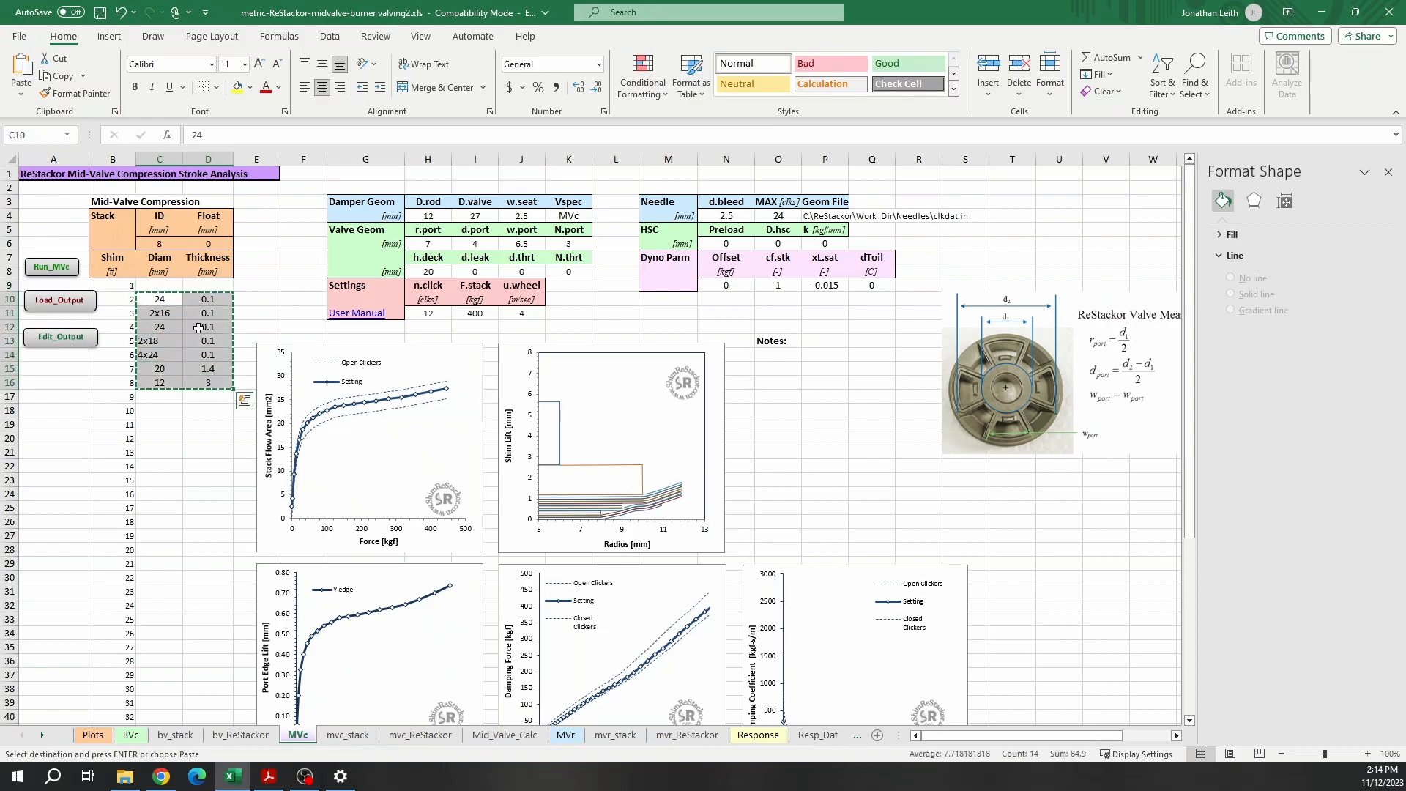
click(159, 285)
key(Return)
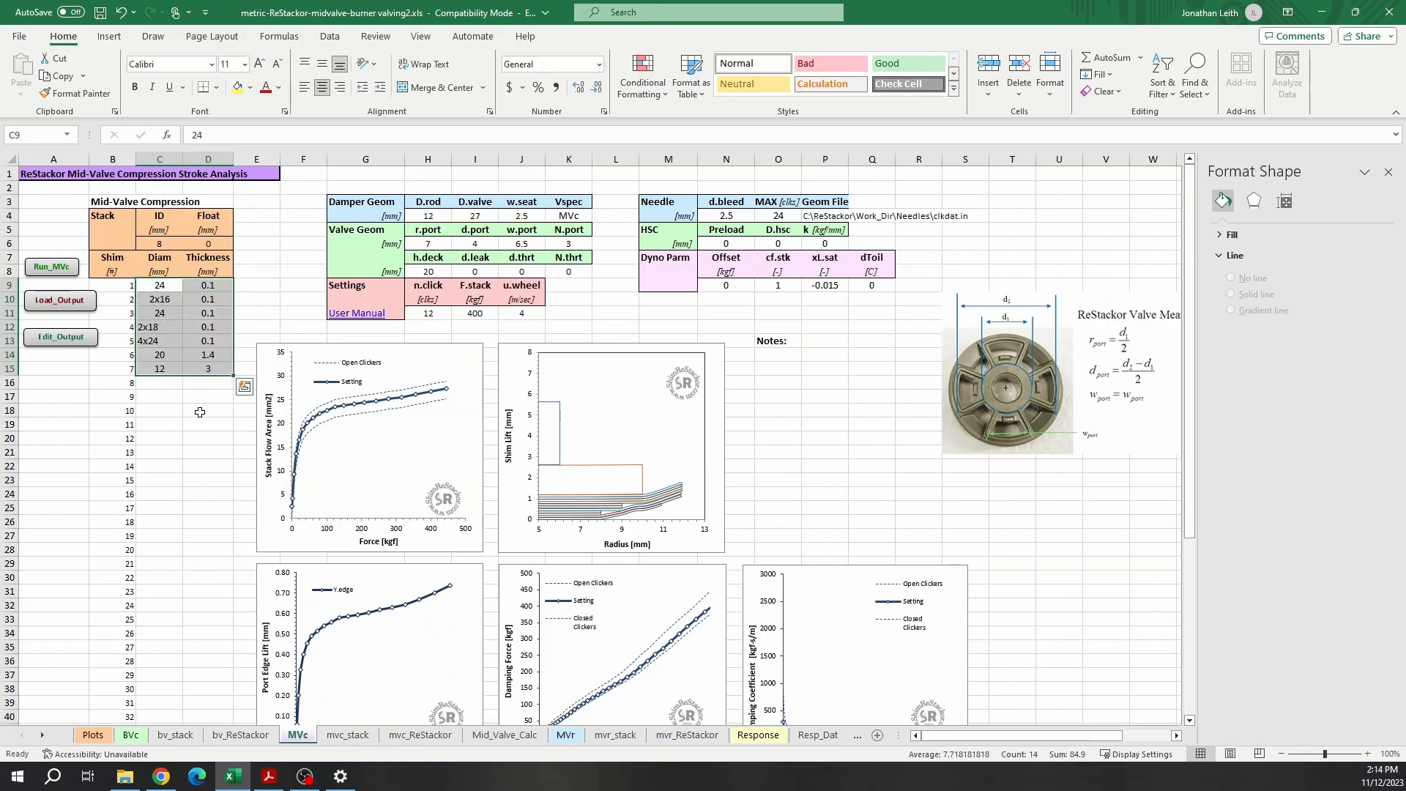
click(39, 270)
- Move the whole base valve shim stack down one row on the BVc sheet
click(133, 735)
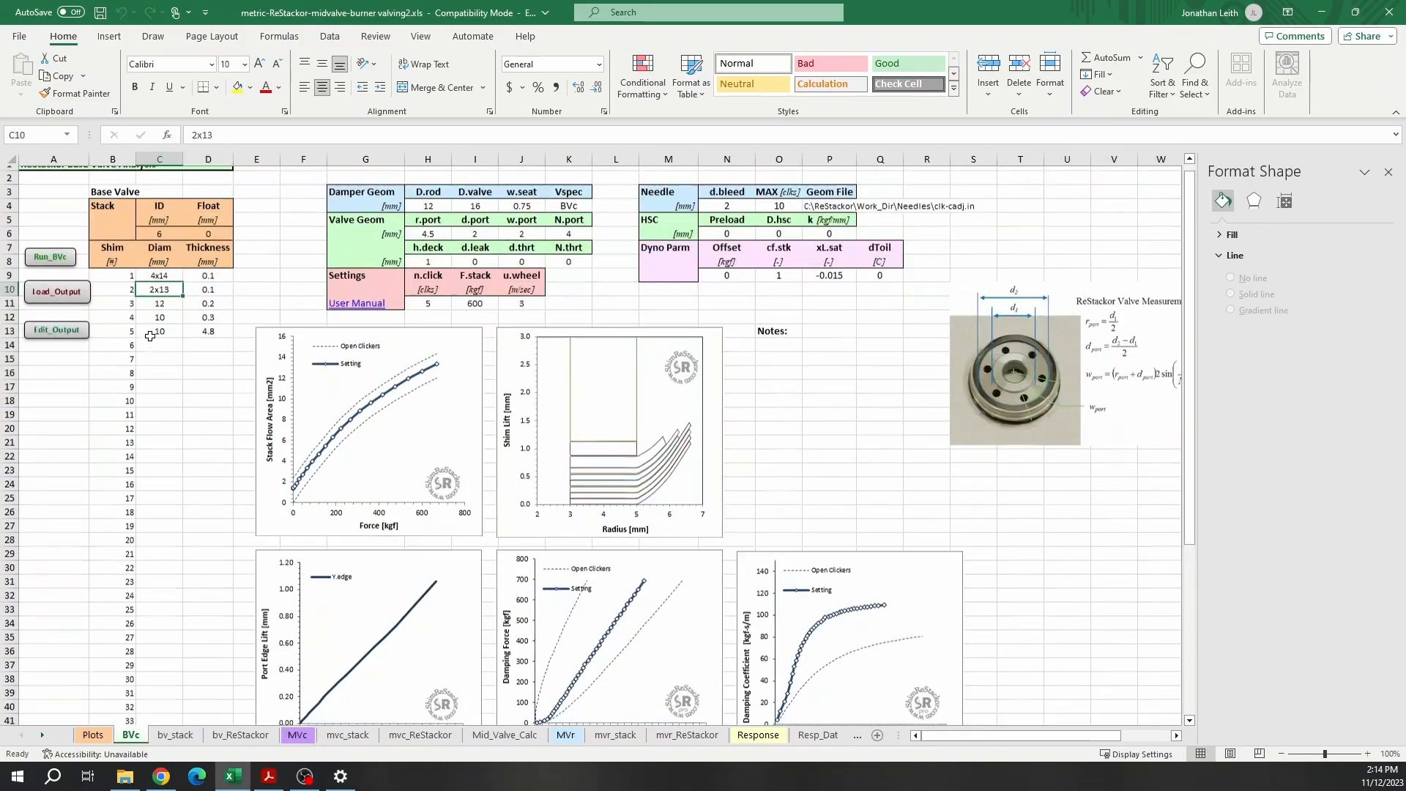
drag(155, 286, 205, 339)
key(ctrl+x)
click(158, 299)
key(Return)
- Enter a first base valve shim of 12 mm diameter and 0.1 mm thickness, then rerun the base valve analysis
click(159, 397)
click(152, 285)
text(12)
click(209, 285)
text(,1)
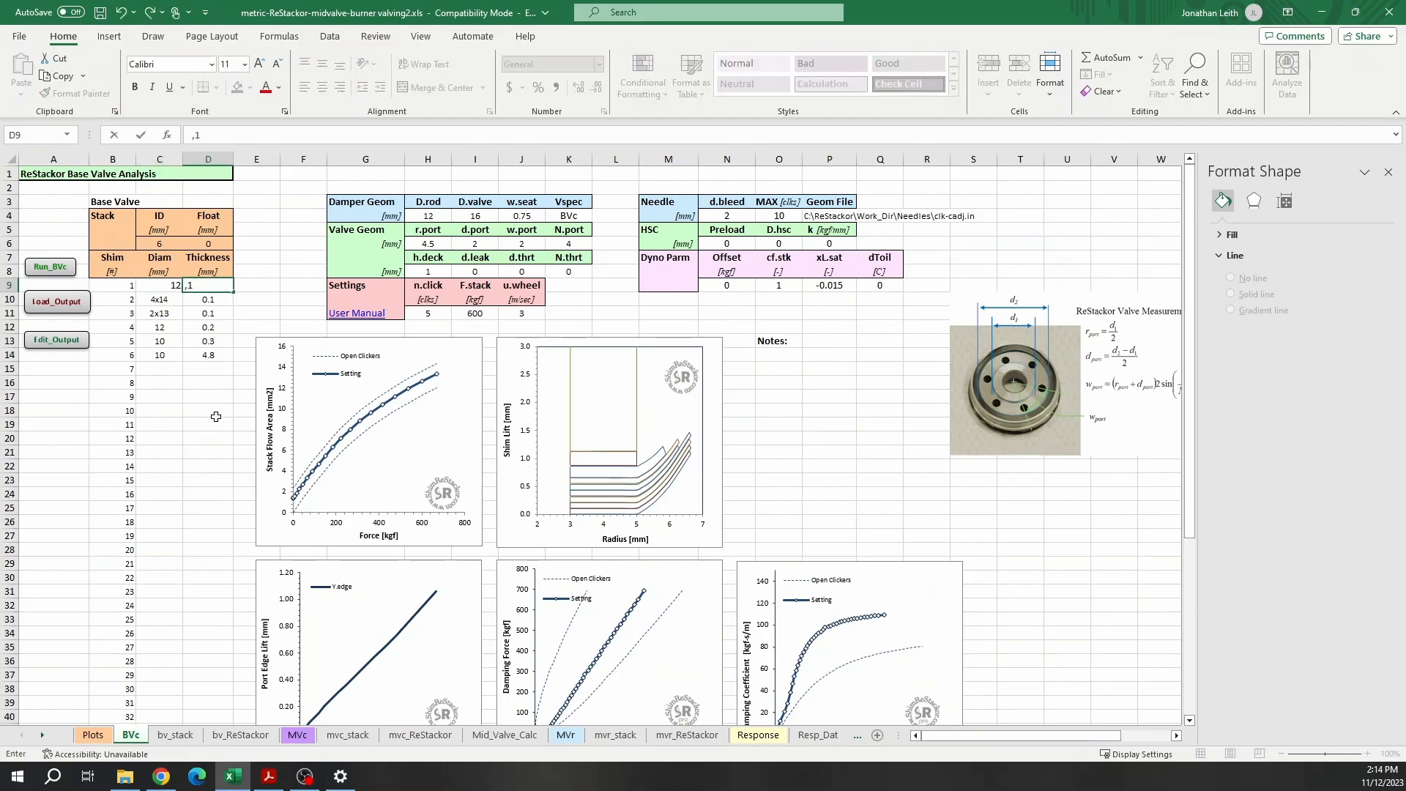
text(0.1)
click(193, 425)
click(50, 267)
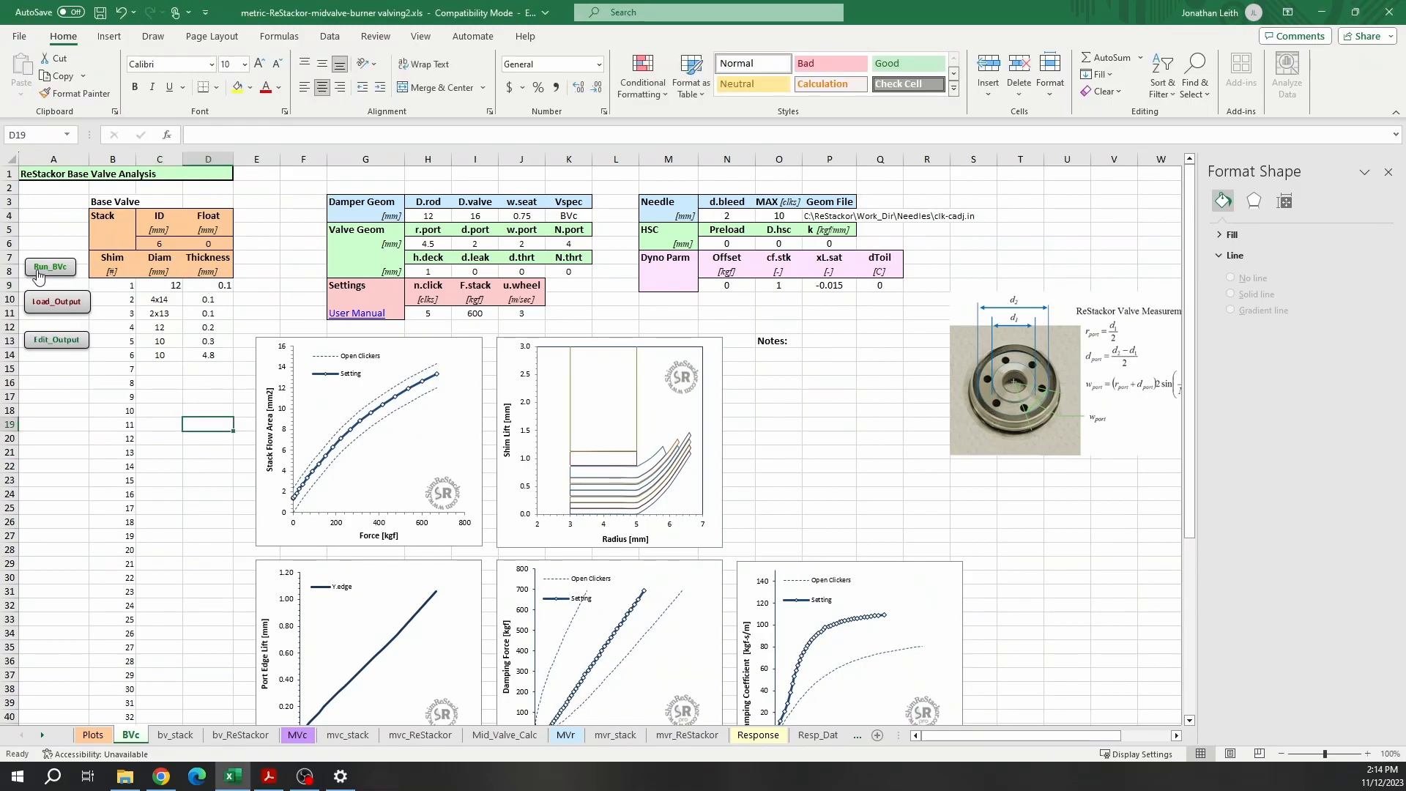
click(671, 335)
- Set the first base valve shim's diameter to 13 mm and rerun the base valve analysis
click(192, 387)
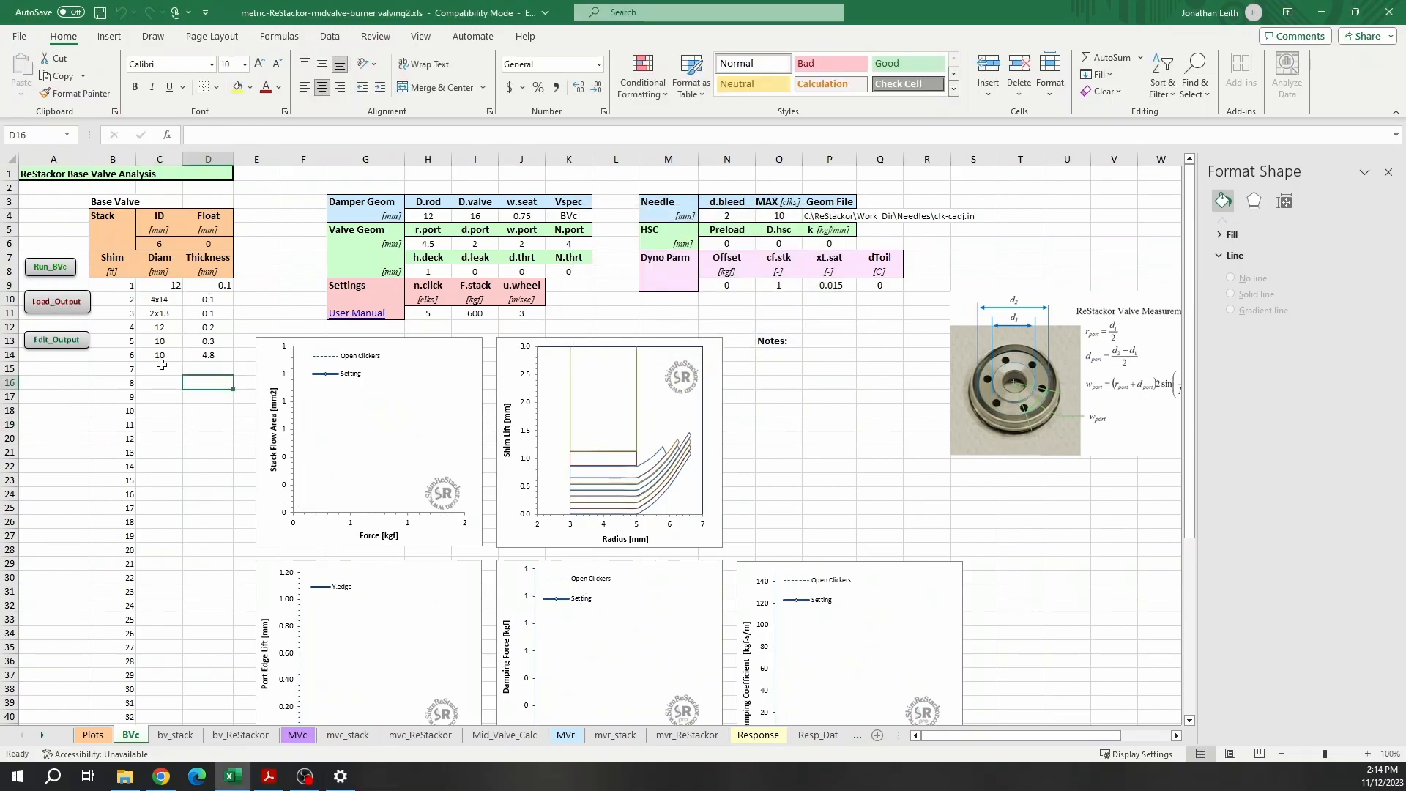
click(159, 288)
text(13)
click(44, 271)
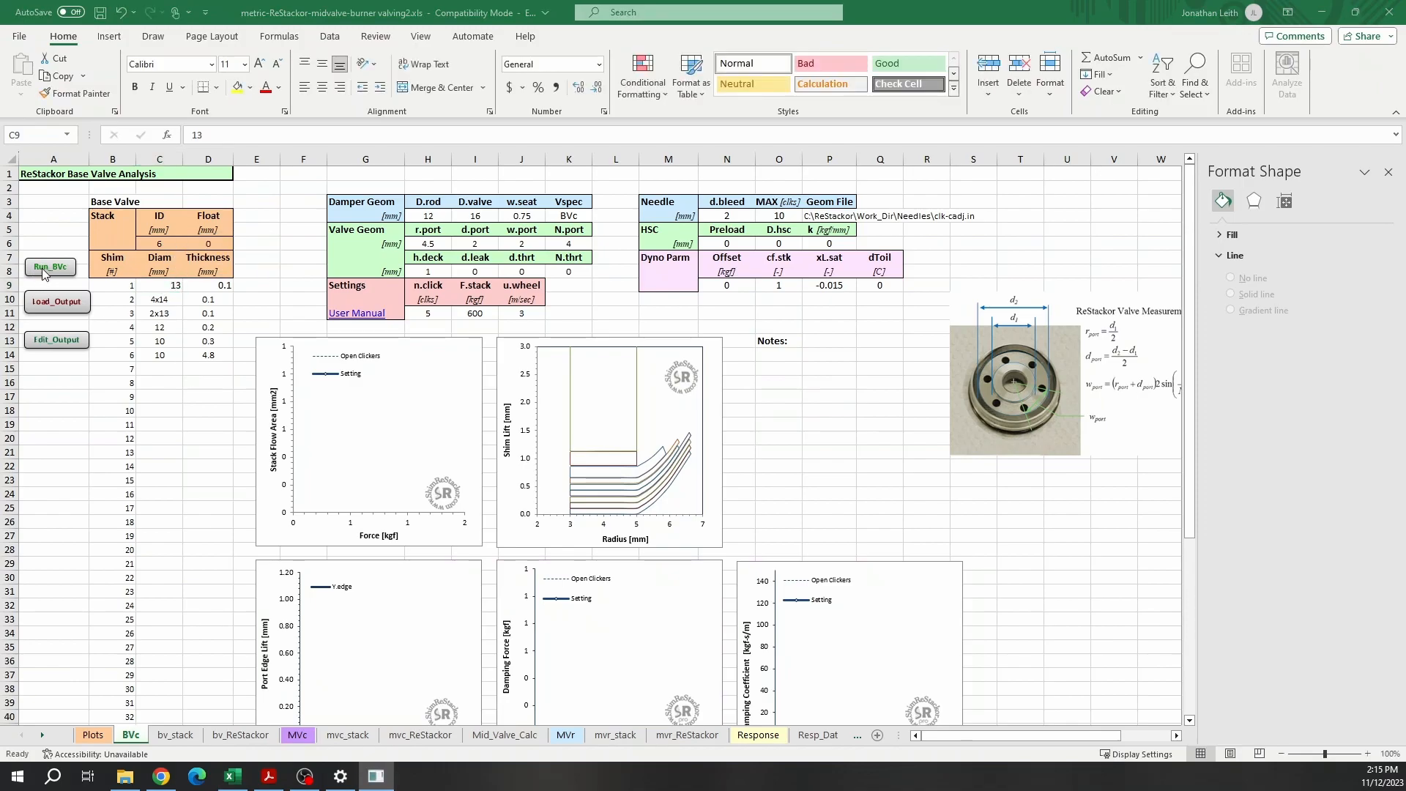
- Set the second base valve shim entry to 3x14, rerun the base valve analysis and check the Plots sheet
double_click(161, 310)
double_click(159, 300)
key(BackSpace)
text(3)
click(199, 384)
click(58, 271)
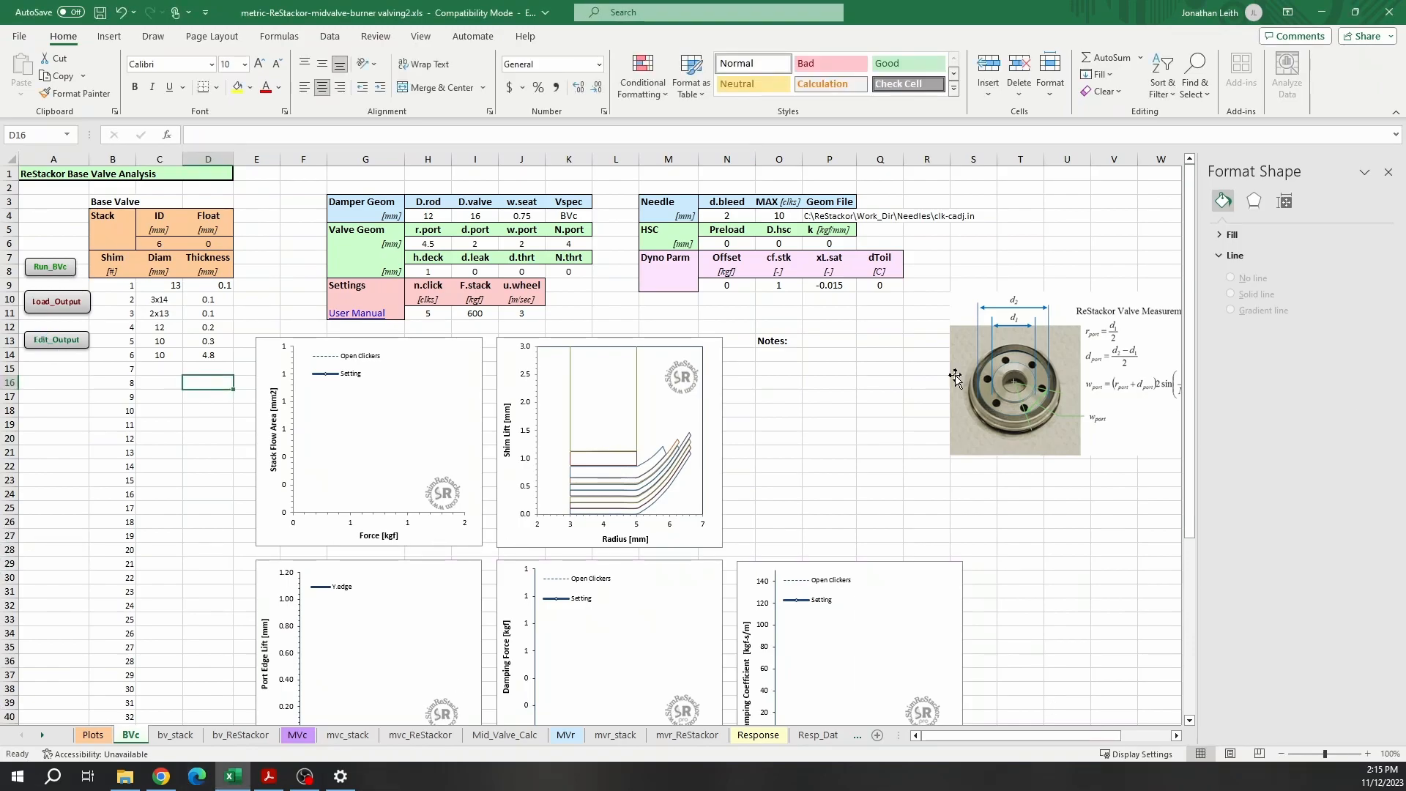
click(93, 735)
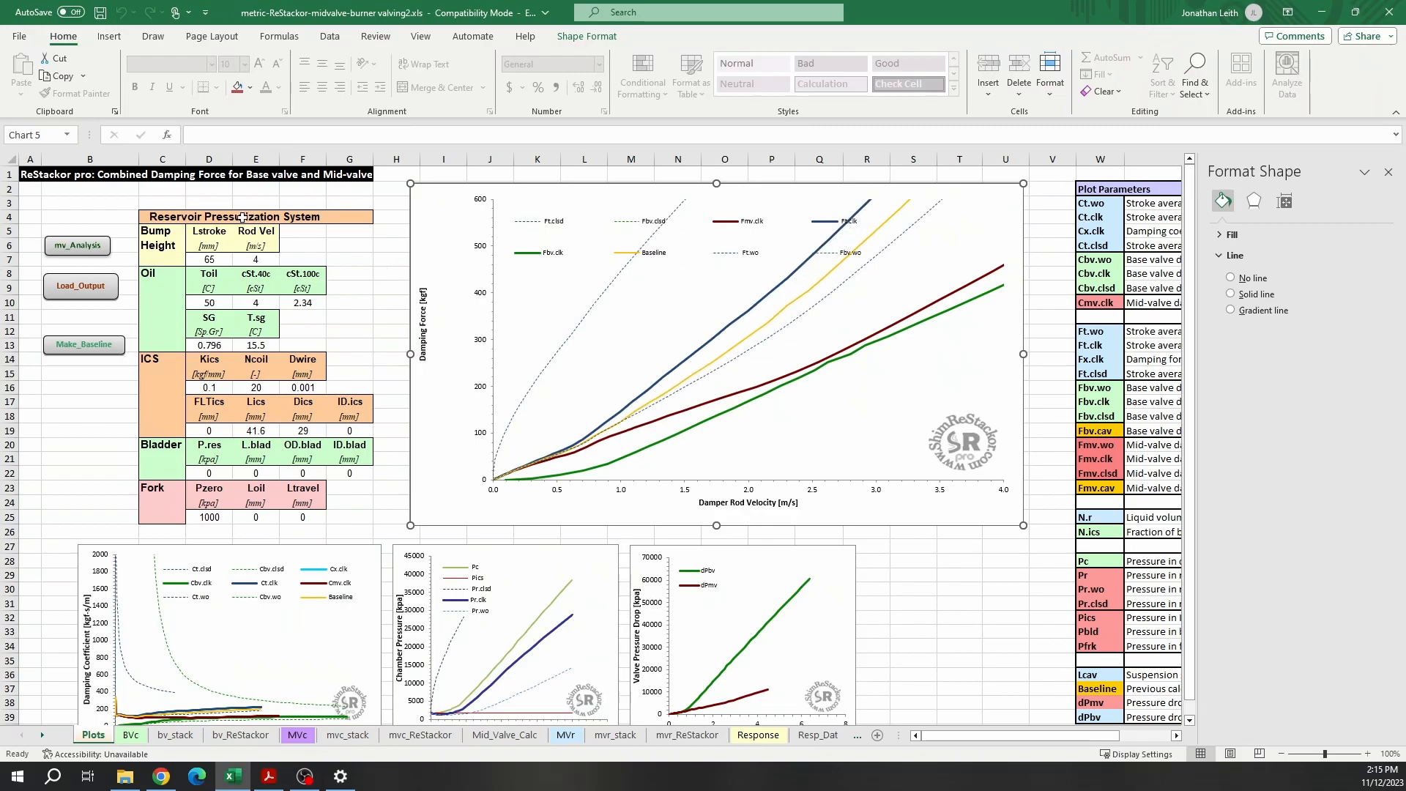
- Try a 0.2 mm thickness for the first base valve shim on the BVc sheet
click(131, 735)
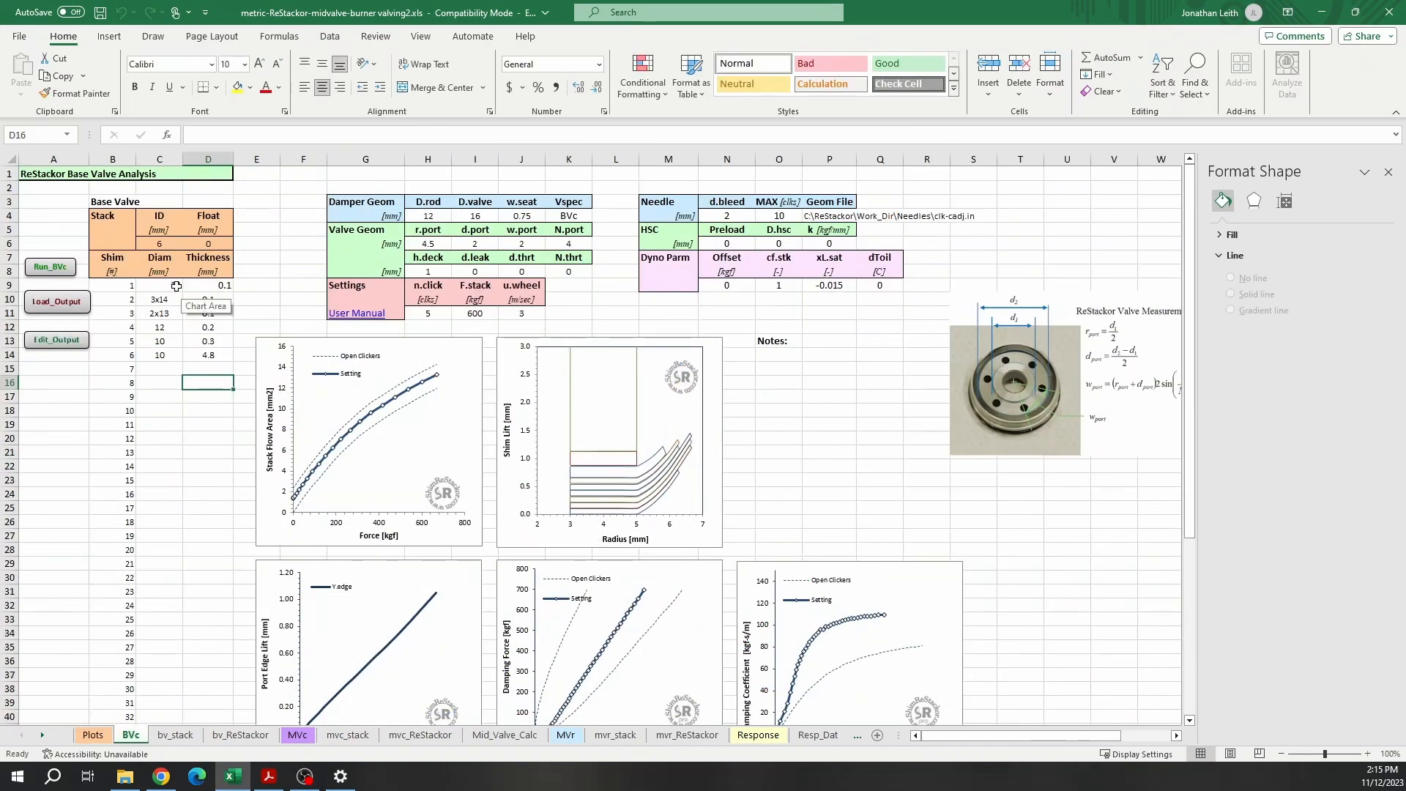
double_click(227, 284)
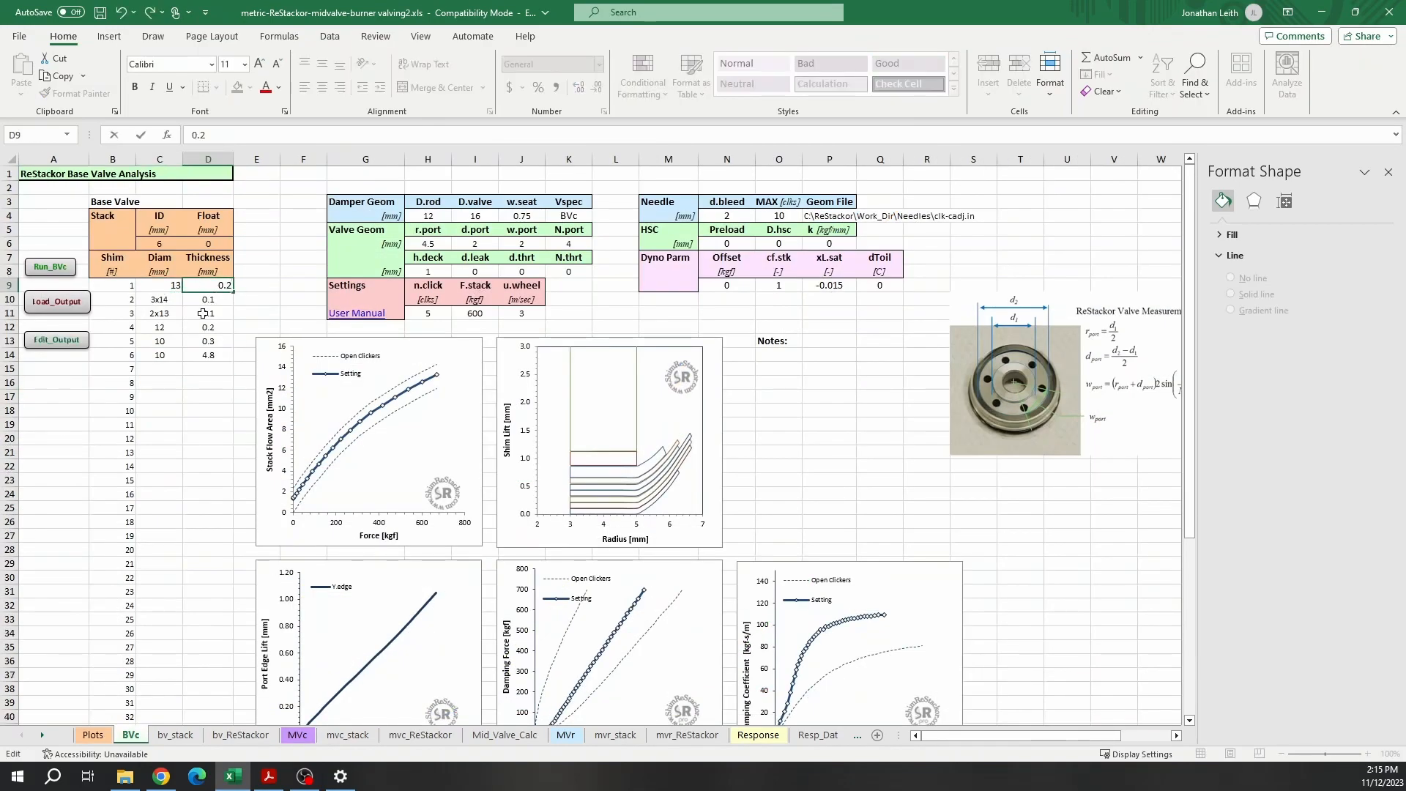
click(54, 267)
- Set the first base valve shim entry to 2x13 with 0.1 mm thickness and rerun the base valve analysis
double_click(192, 287)
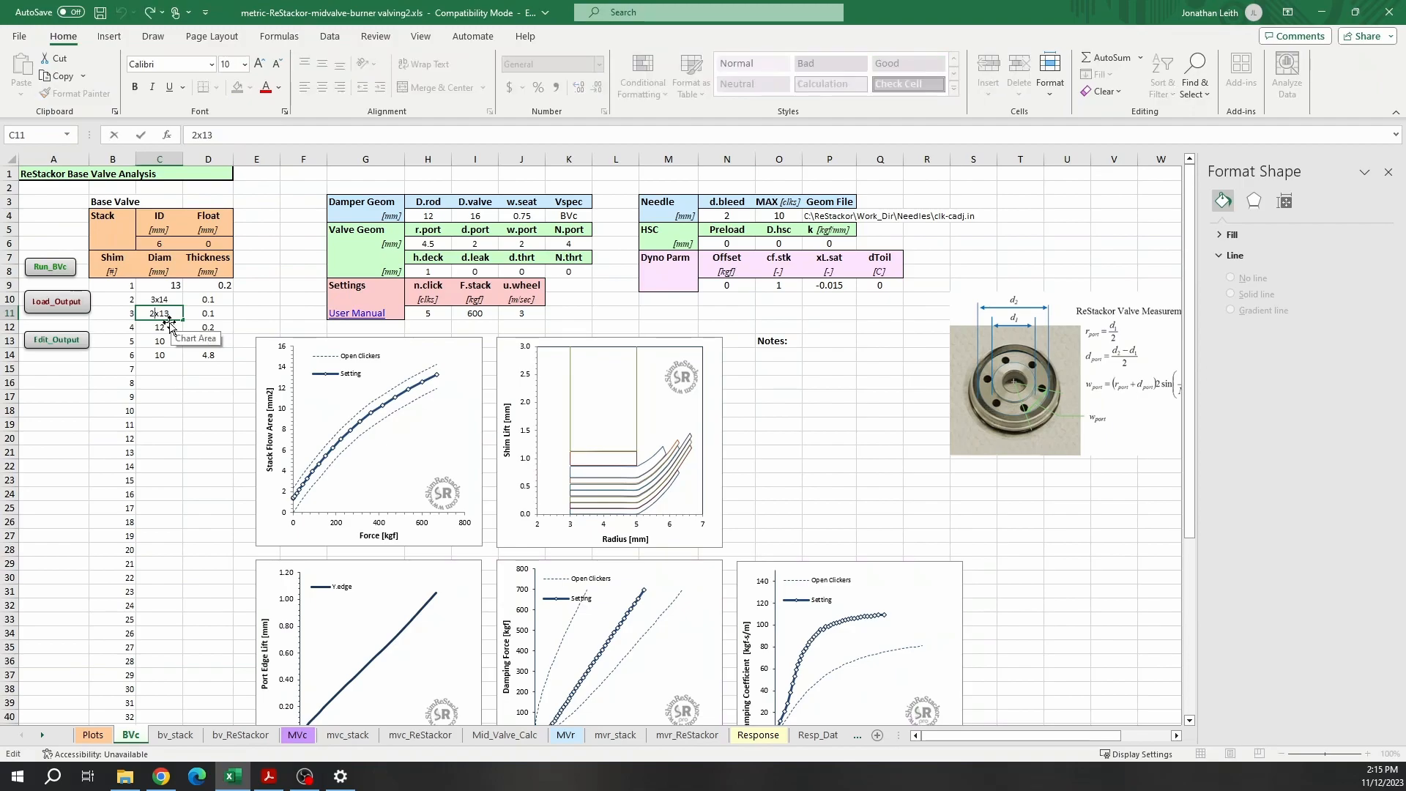
key(BackSpace)
text(1)
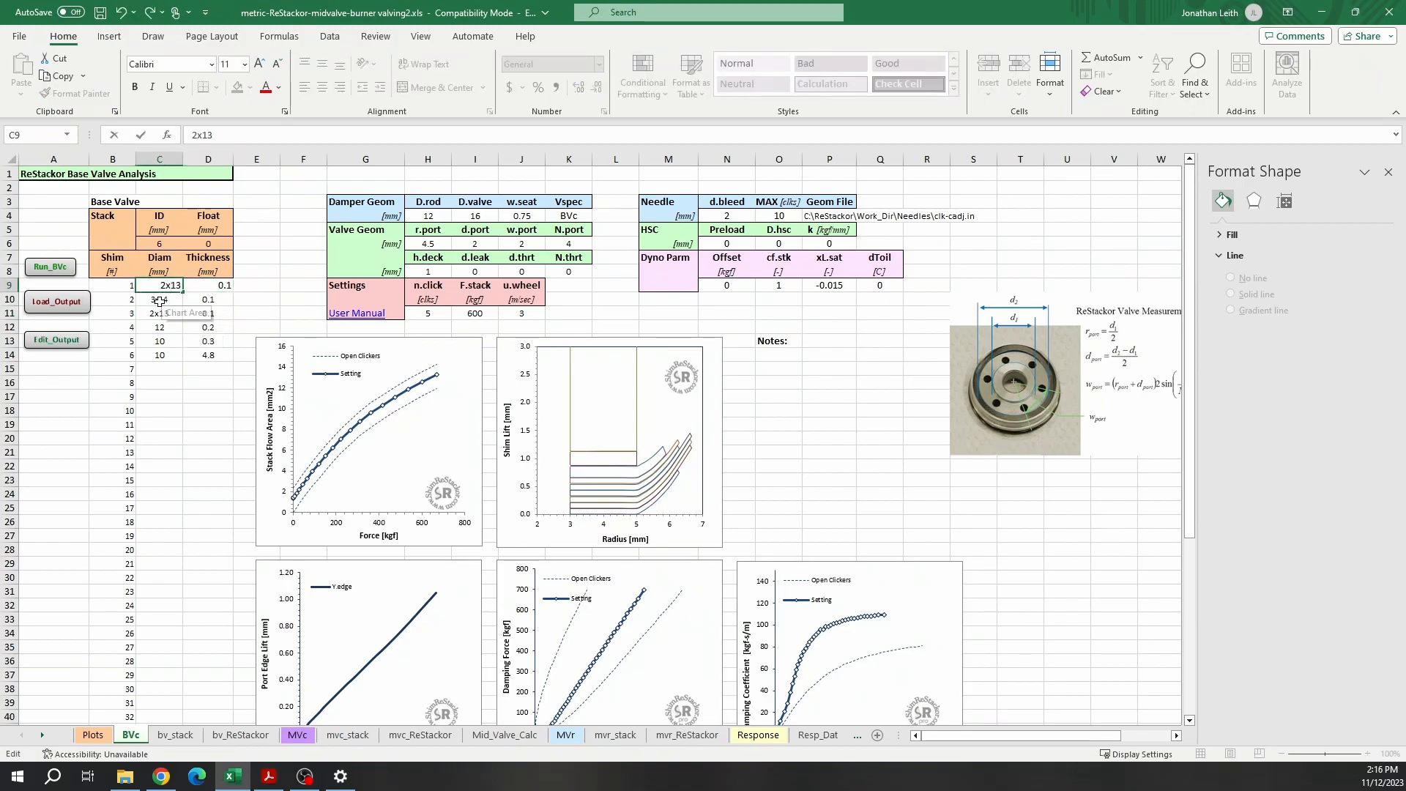
click(62, 268)
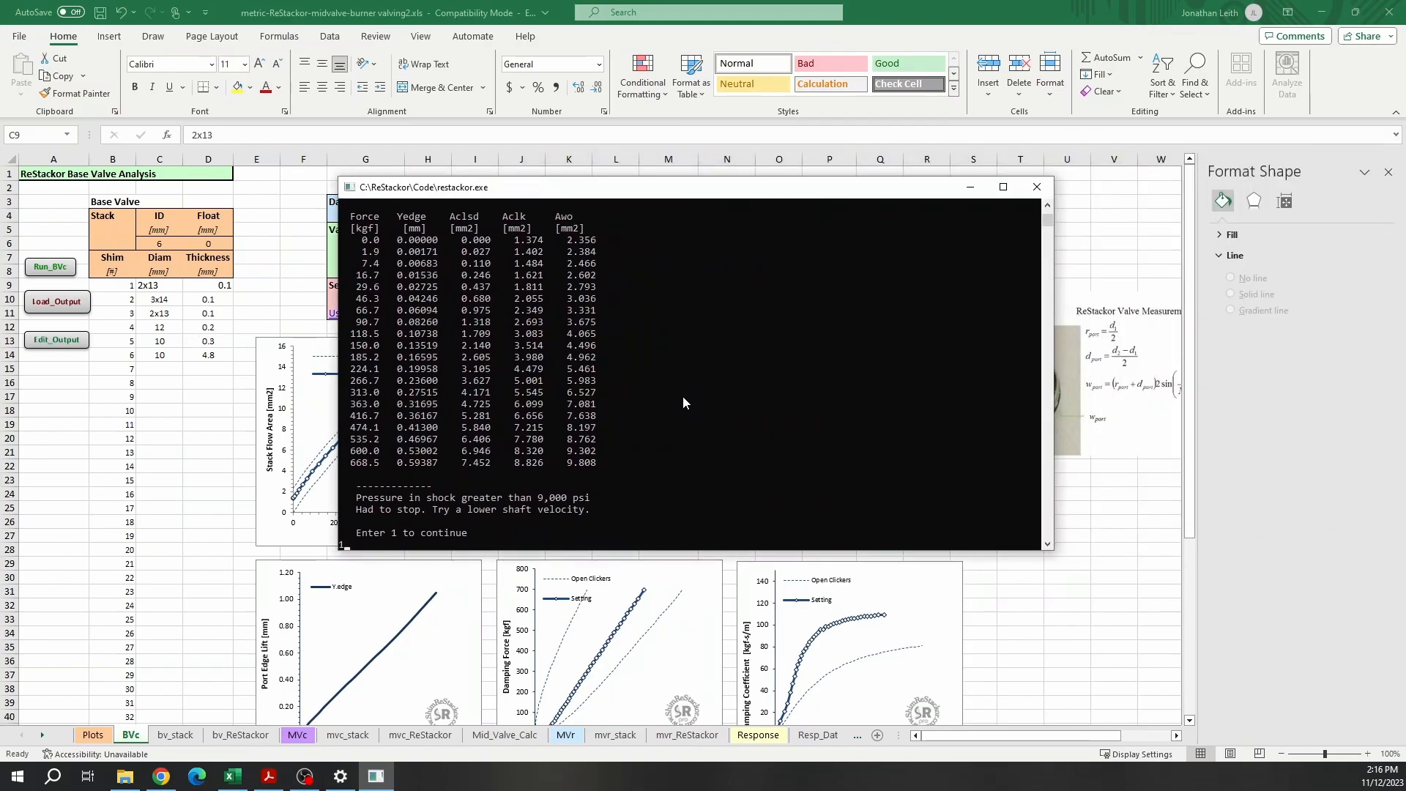
key(Return)
- Set the third base valve entry to a single 13 mm shim and rerun the base valve and combined analyses
double_click(159, 315)
key(BackSpace)
key(BackSpace)
click(49, 273)
click(93, 734)
click(88, 264)
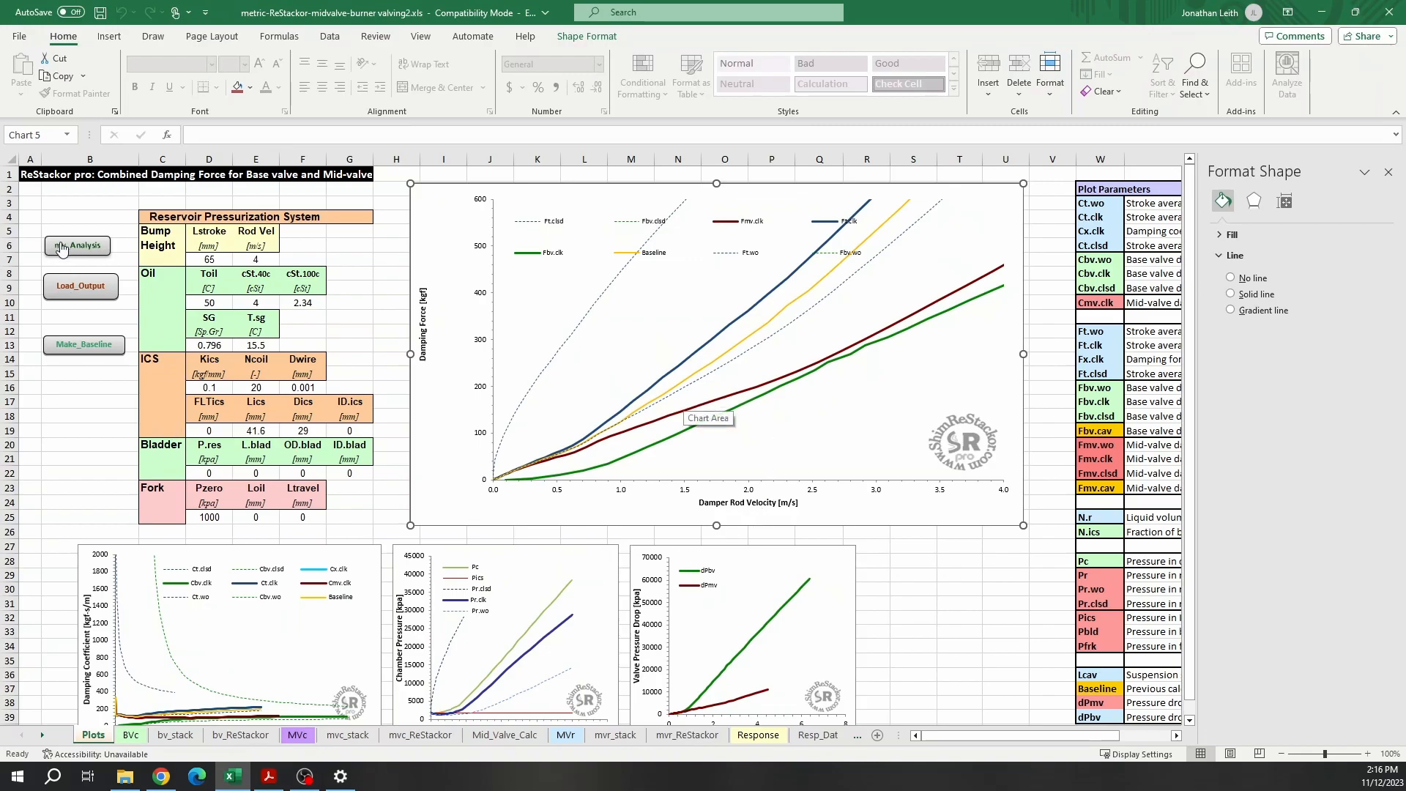
- Remove the third base valve shim, move the remaining shims up one row and load the base valve output
click(131, 735)
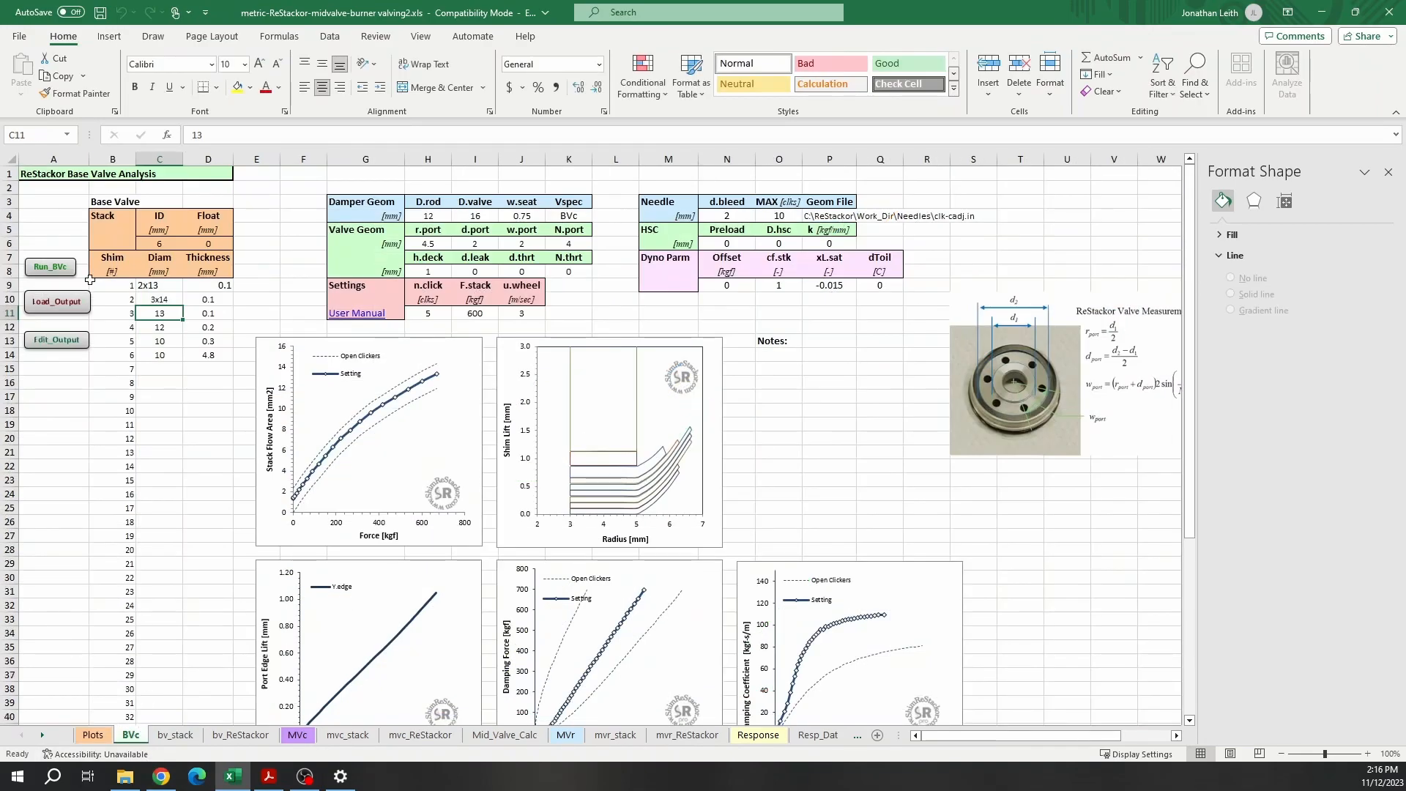
drag(152, 313, 208, 314)
key(Delete)
drag(189, 409, 161, 329)
key(ctrl+x)
click(160, 313)
key(ctrl+c)
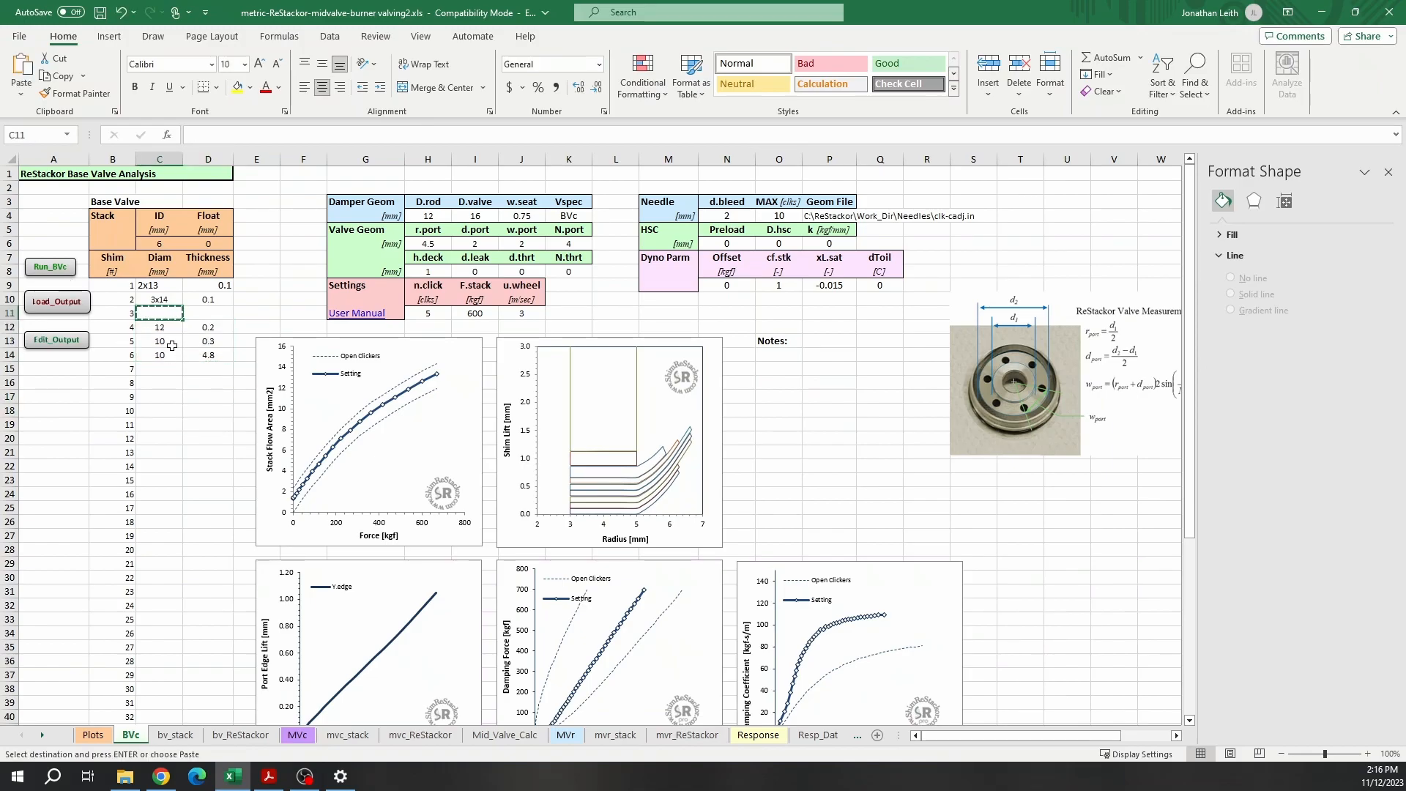
key(ctrl+v)
click(42, 310)
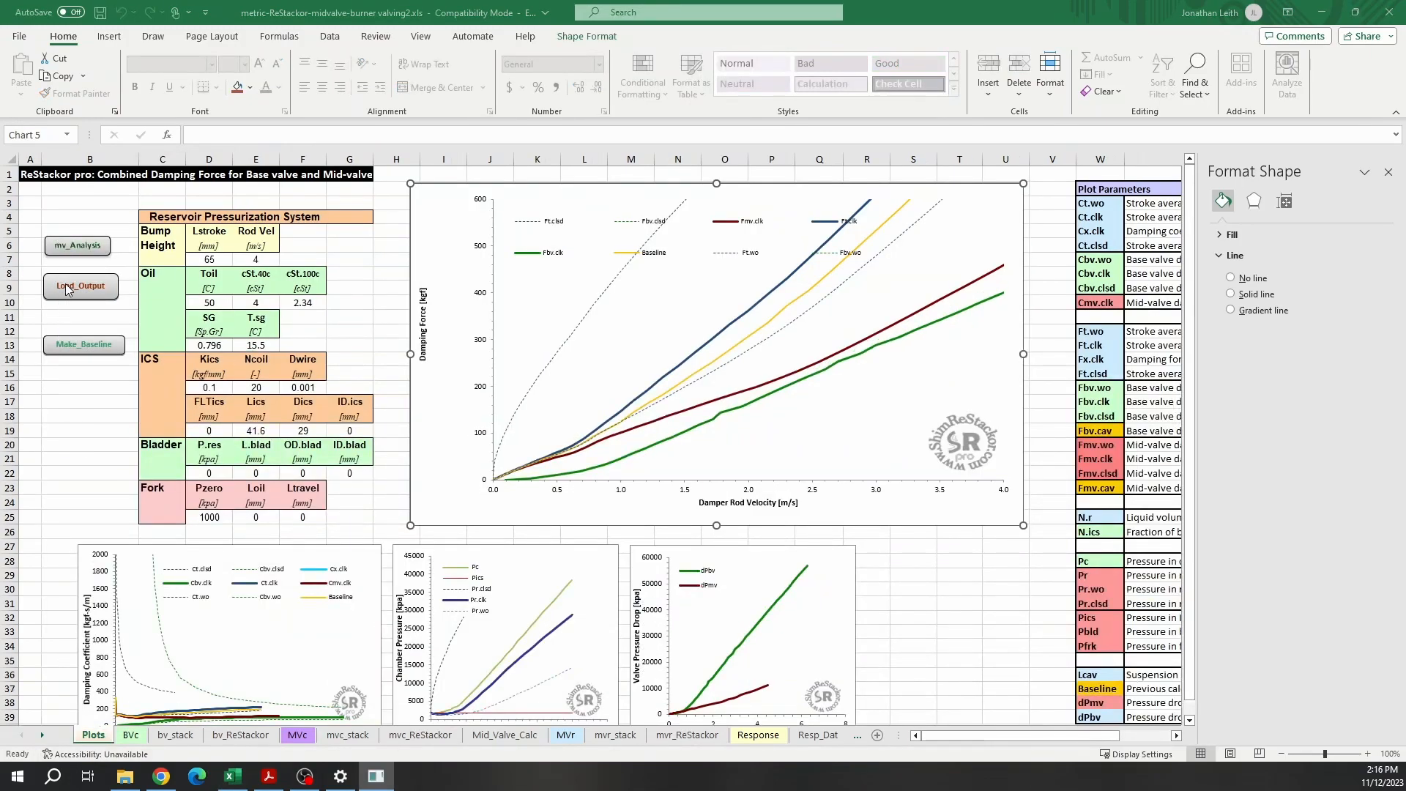
- Try a single 13 mm shim as the first base valve entry, then restore it to 2x13
click(130, 735)
double_click(153, 287)
key(BackSpace)
key(BackSpace)
click(227, 284)
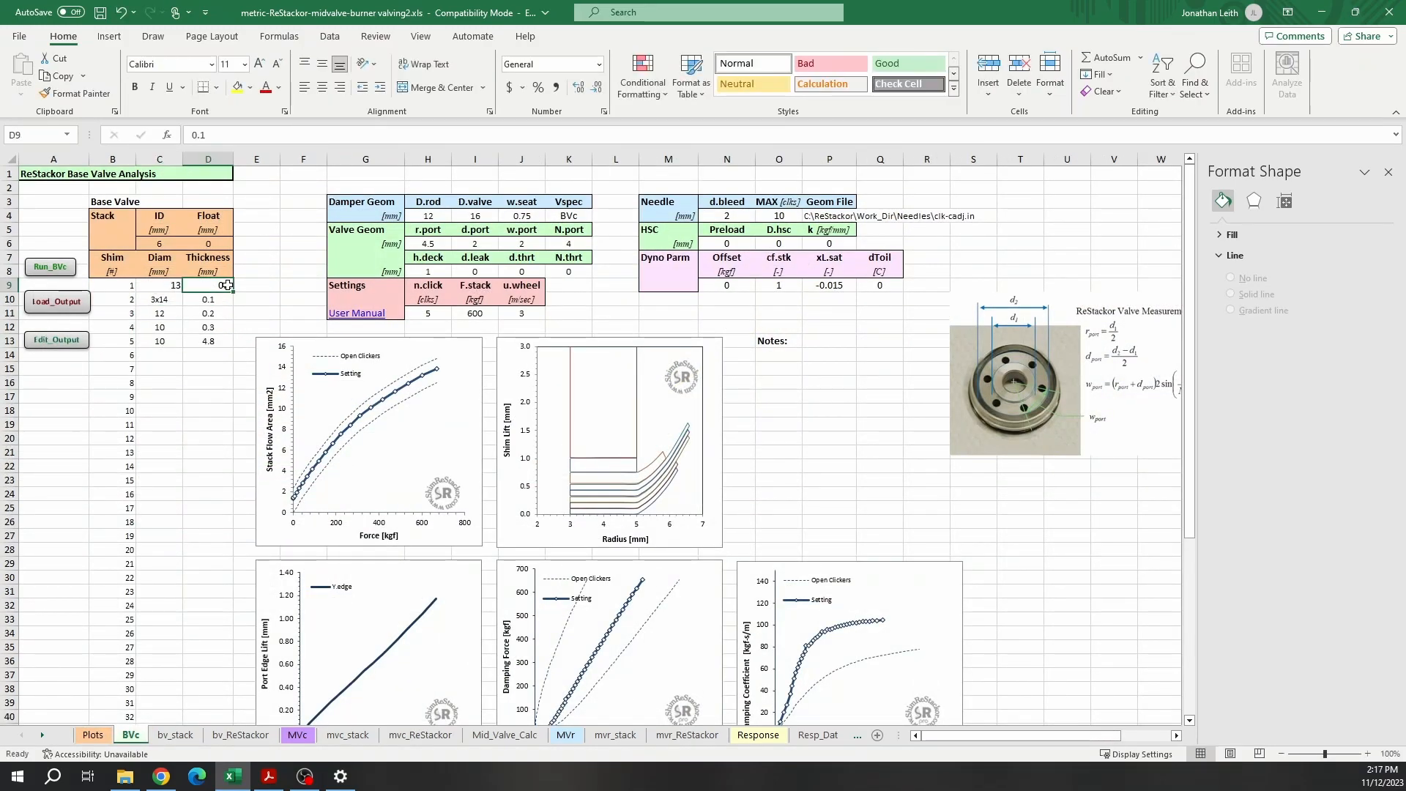
double_click(158, 285)
text(2x)
key(Return)
- Set the second base valve shim entry to 2x14, rerun the base valve analysis and dismiss the run-time error
double_click(158, 300)
key(BackSpace)
text(2)
click(178, 372)
click(48, 273)
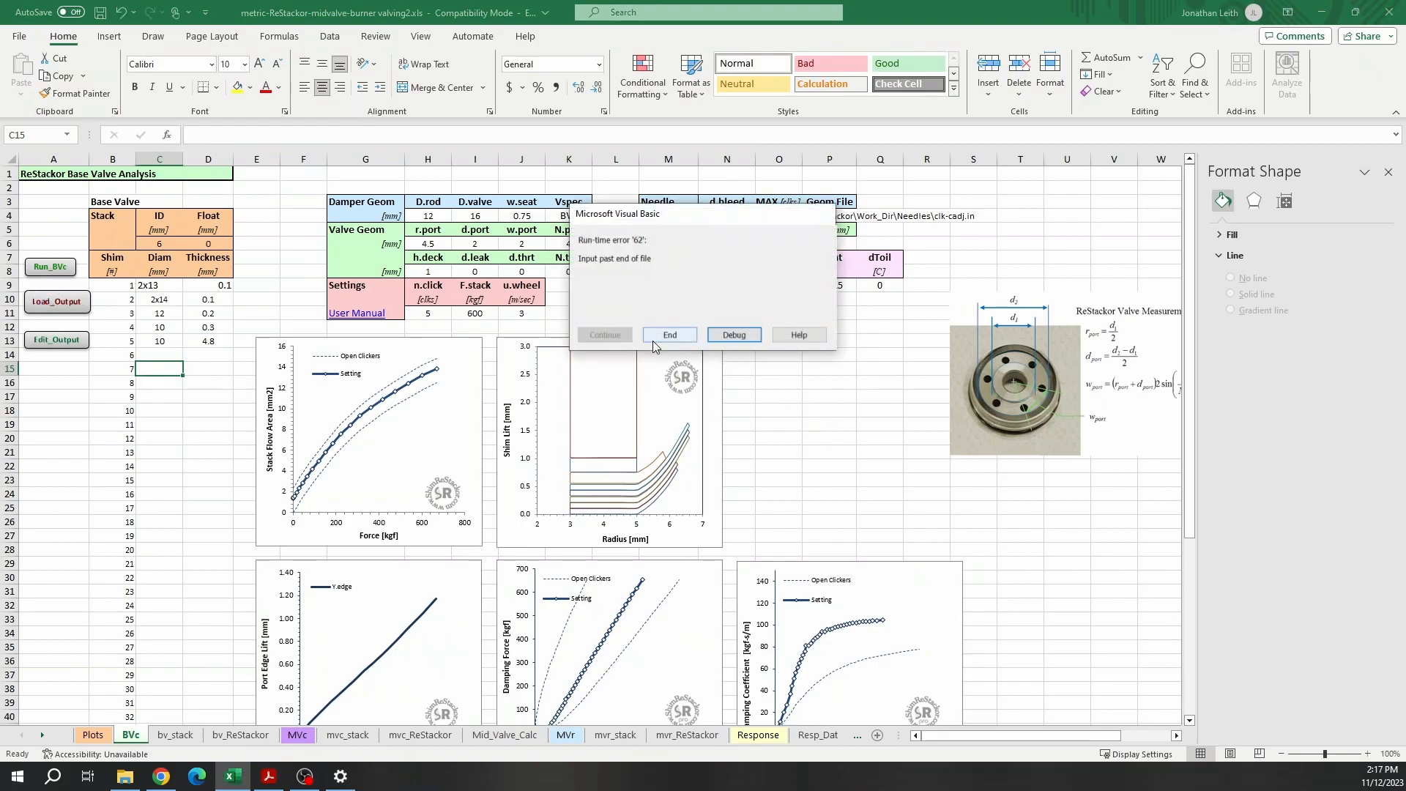
click(679, 337)
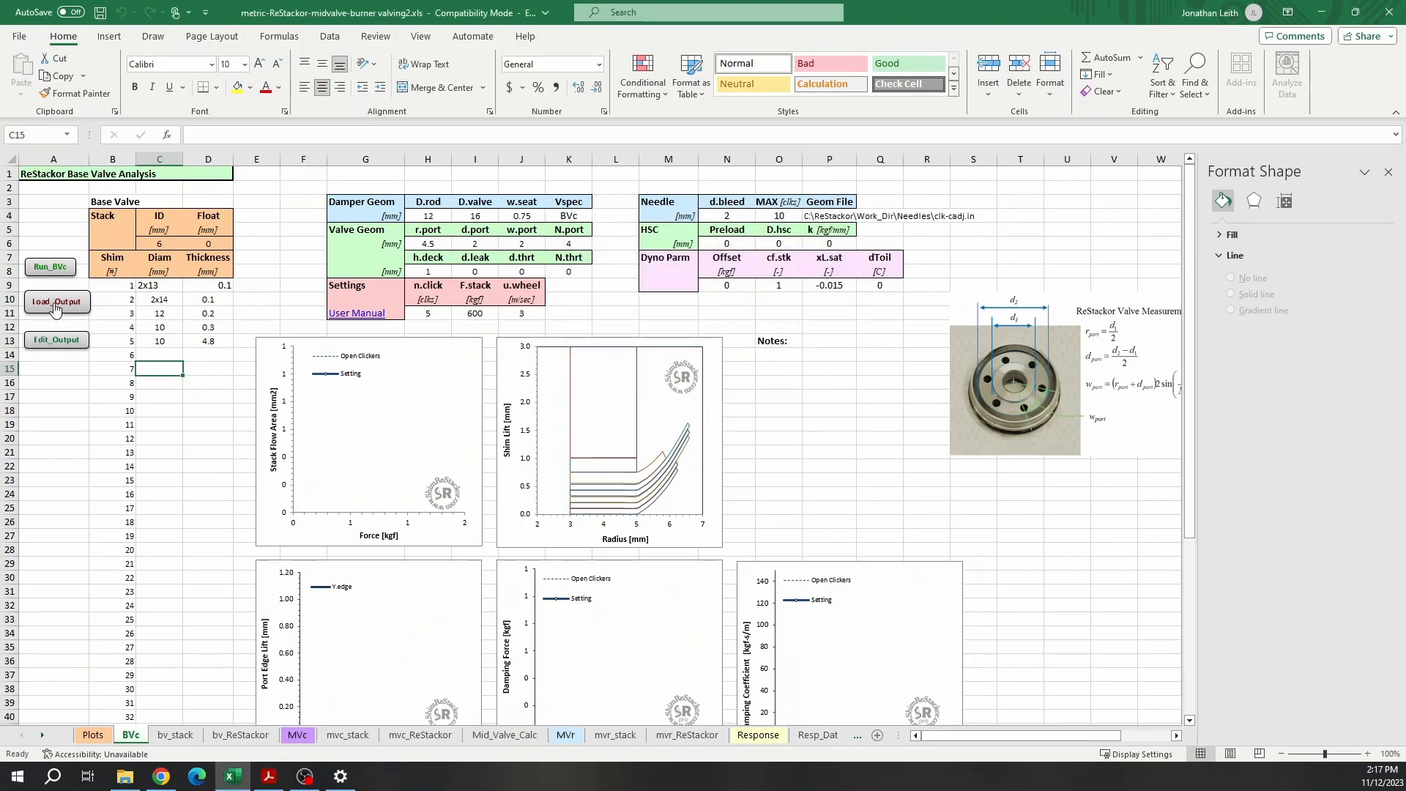
- Dismiss the run-time error and move the base valve shims from the third entry onward down one row
click(667, 335)
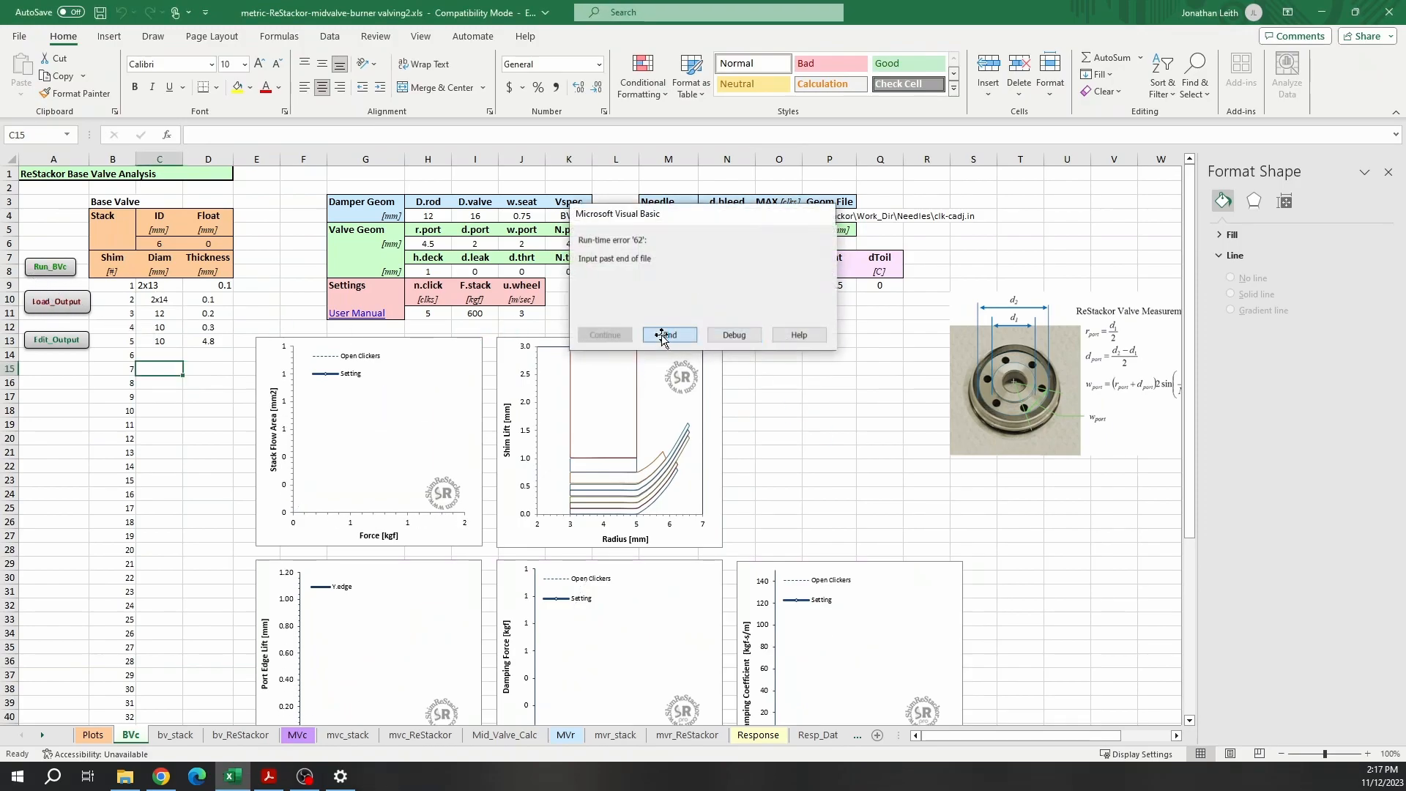
drag(158, 316, 200, 339)
key(ctrl+x)
click(161, 328)
key(ctrl+v)
- Enter a single 13 mm shim, 0.1 mm thick, as the third base valve entry and rerun the base valve and combined analyses
click(161, 302)
click(167, 314)
text(13)
click(207, 314)
text(0.1)
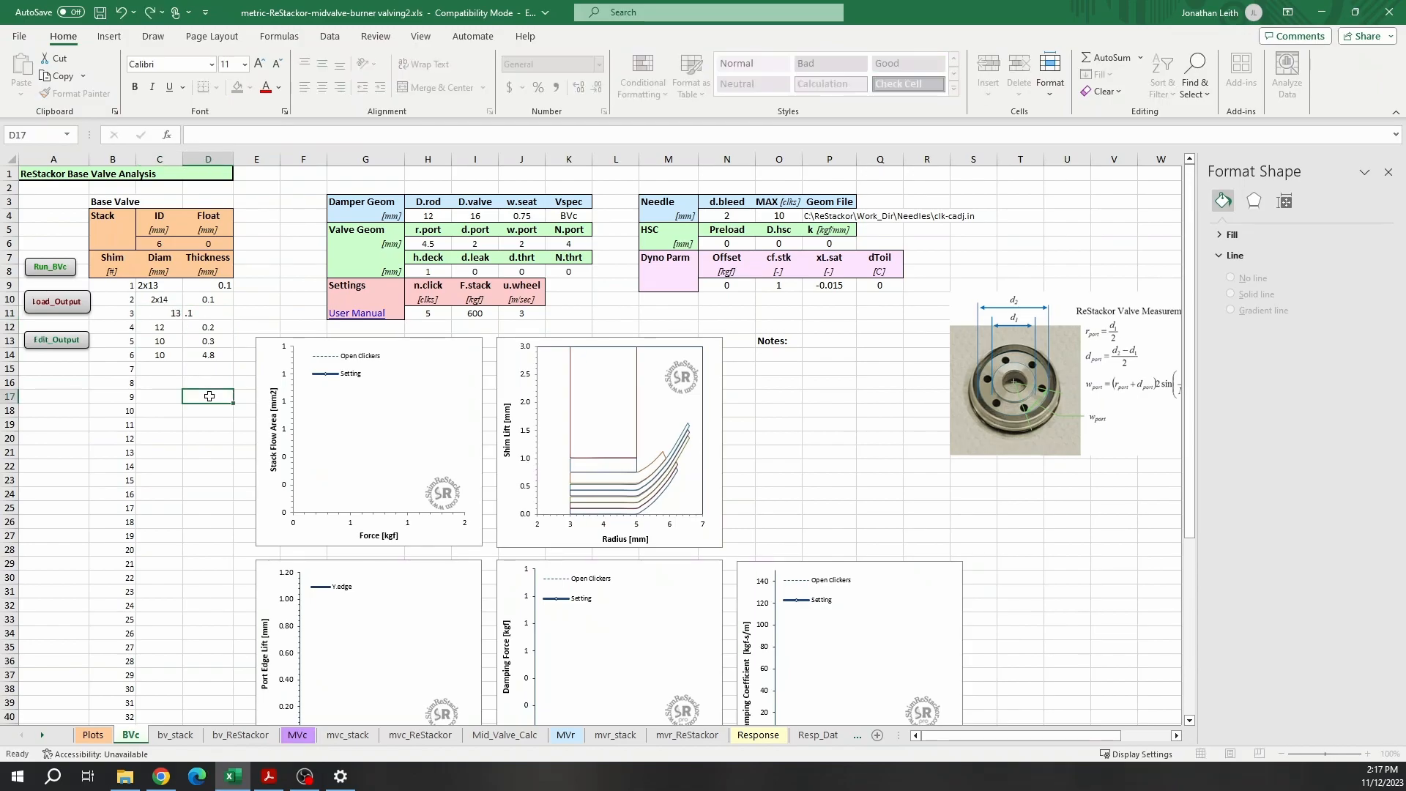
click(208, 396)
click(94, 735)
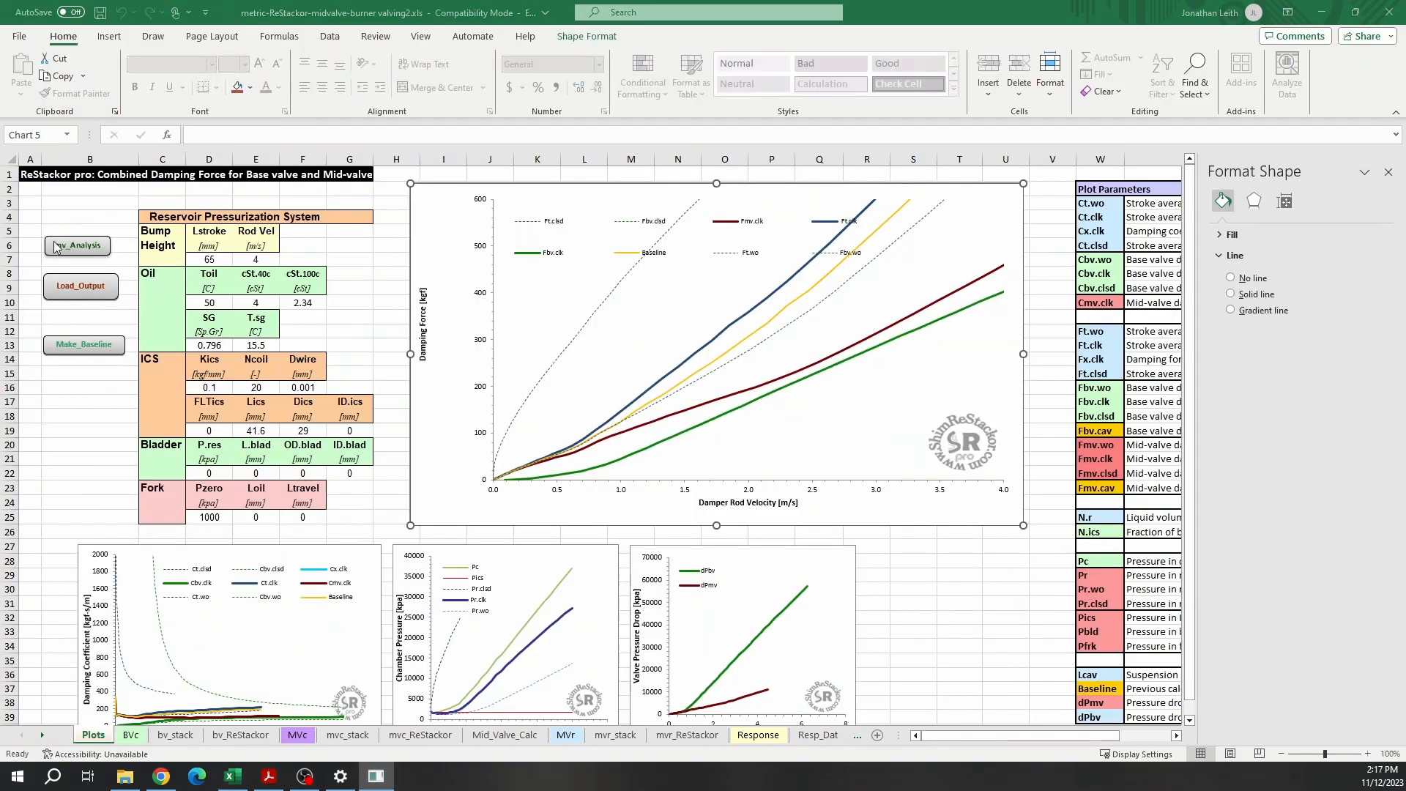
- Set the first base valve entry to a single 12 mm shim and rerun the base valve and combined analyses
click(130, 735)
click(163, 396)
click(156, 284)
text(12)
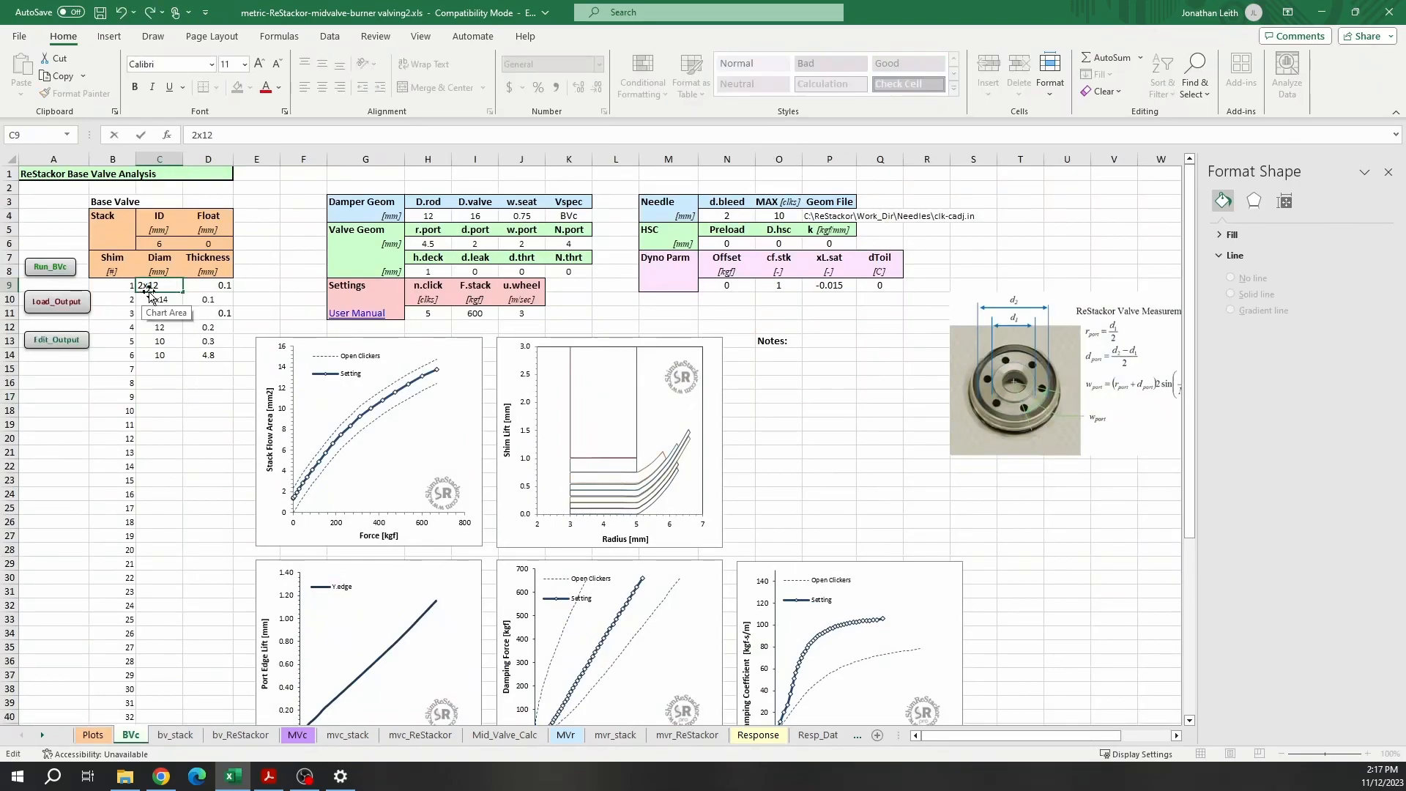
click(53, 279)
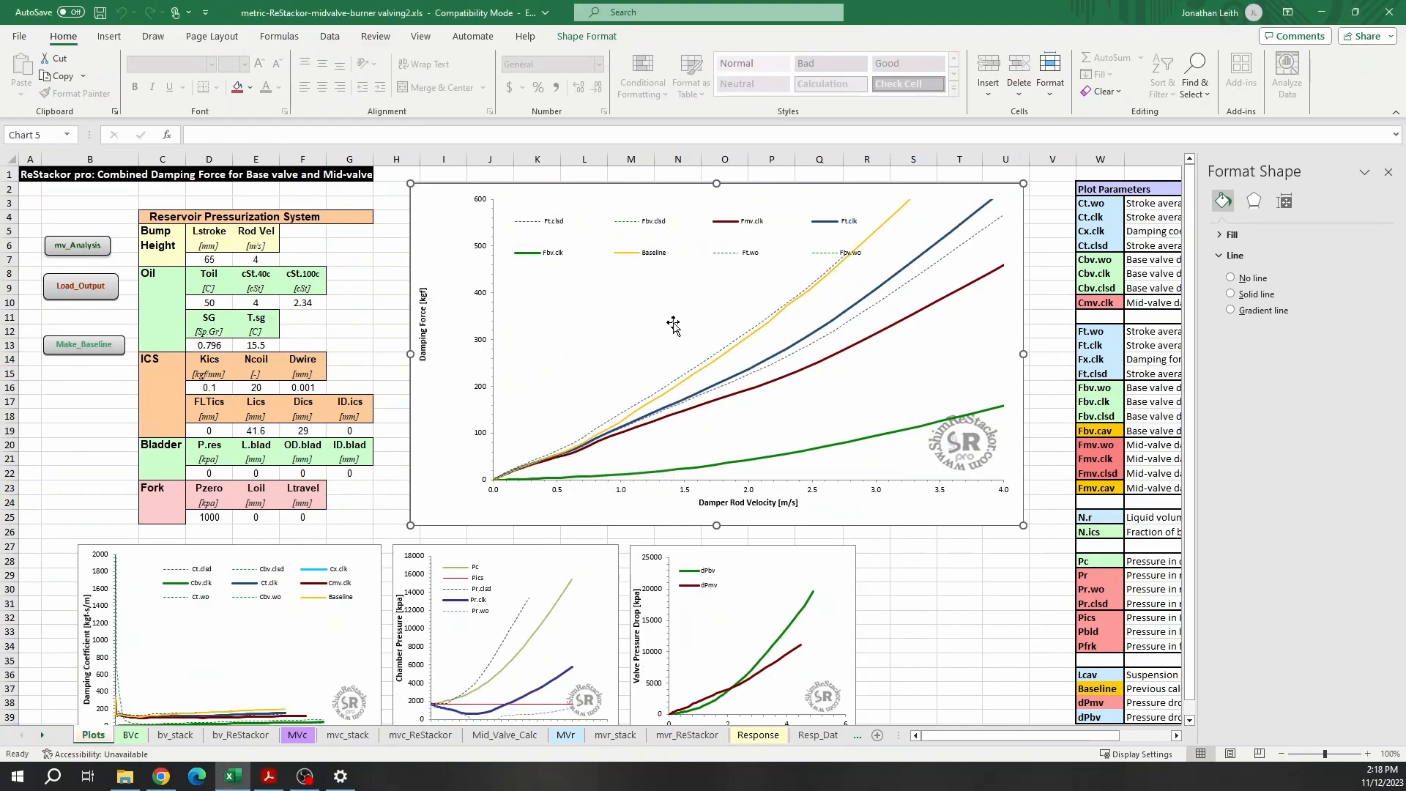
- Set the third base valve entry to 2x13 and the second to 3x14, rerunning the base valve and combined analyses
click(131, 735)
click(160, 312)
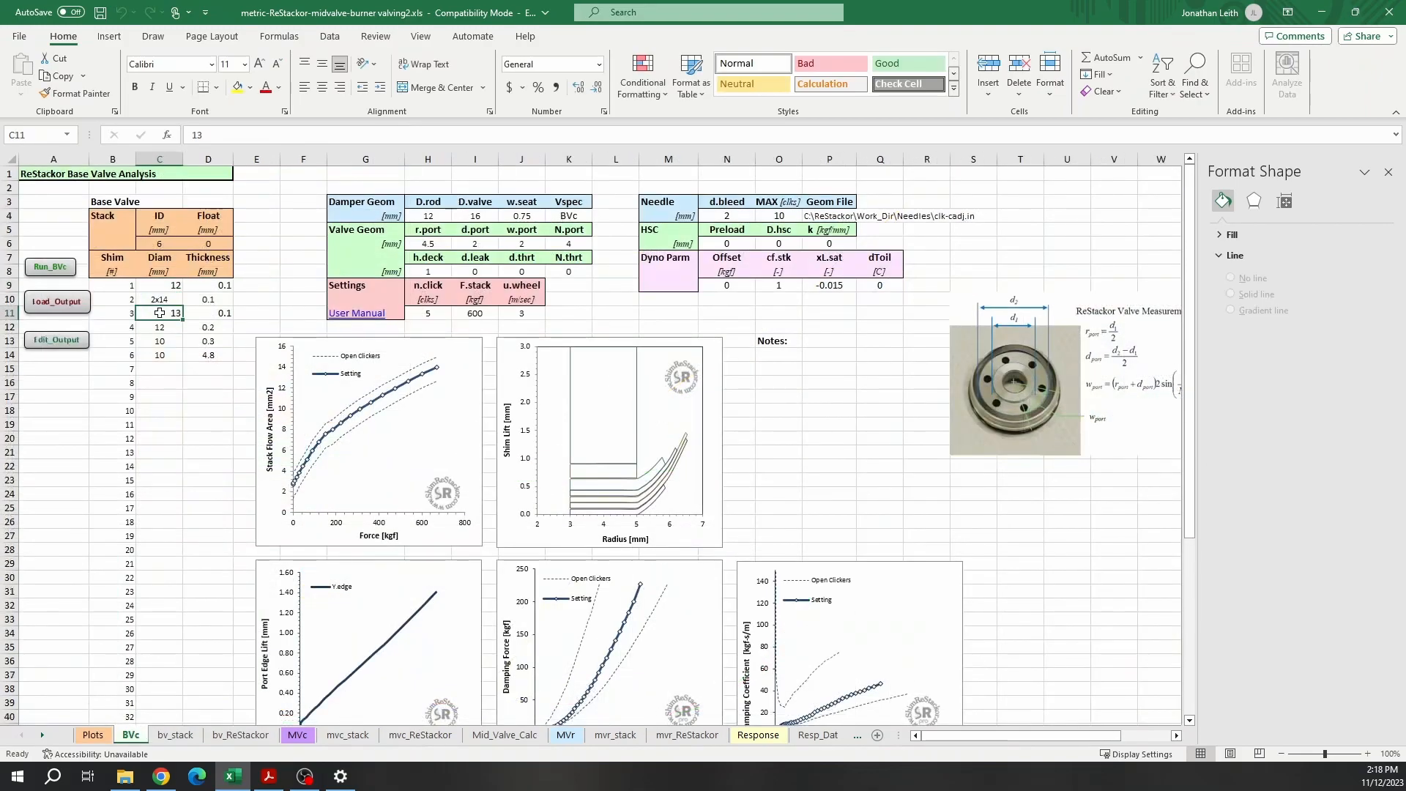
text(2x13)
click(208, 424)
click(41, 268)
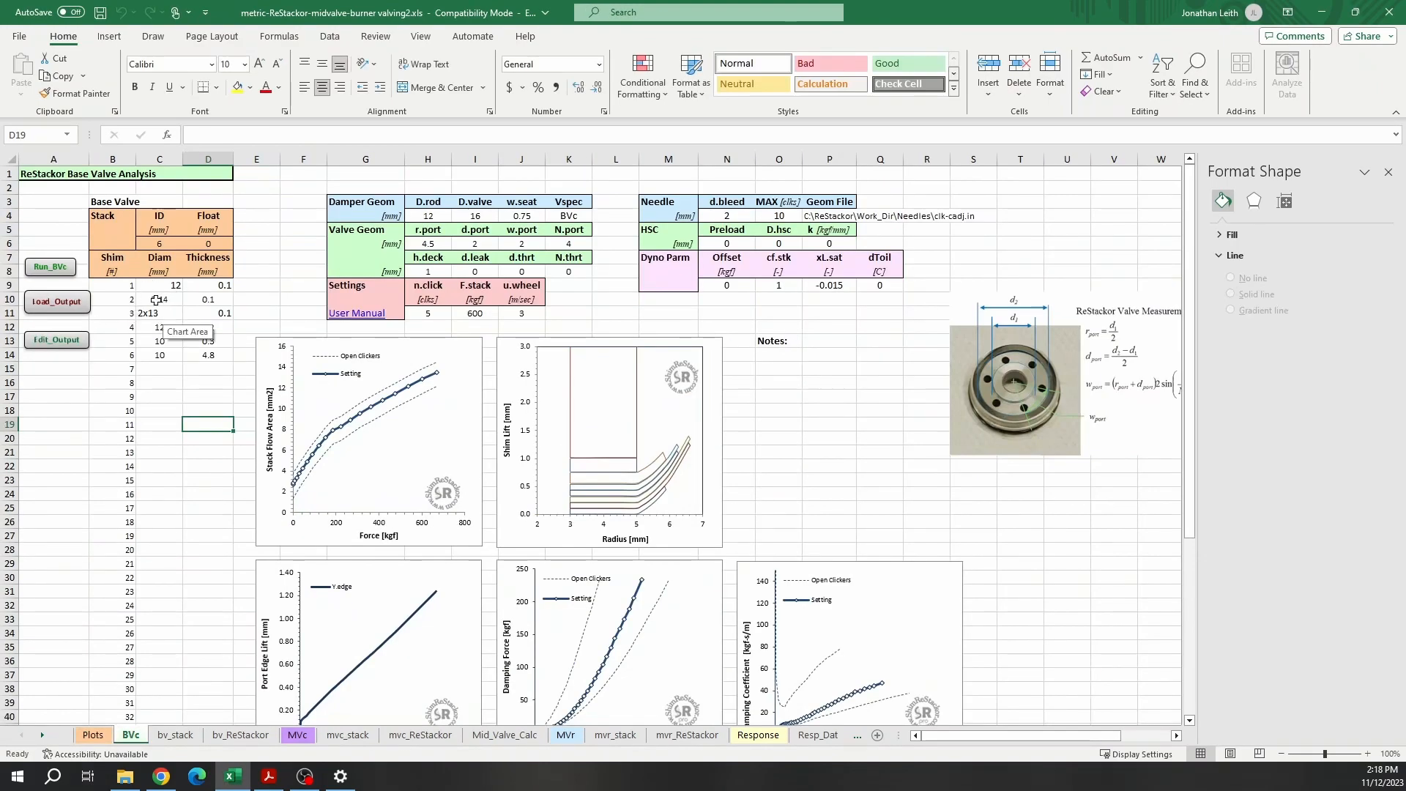
click(42, 306)
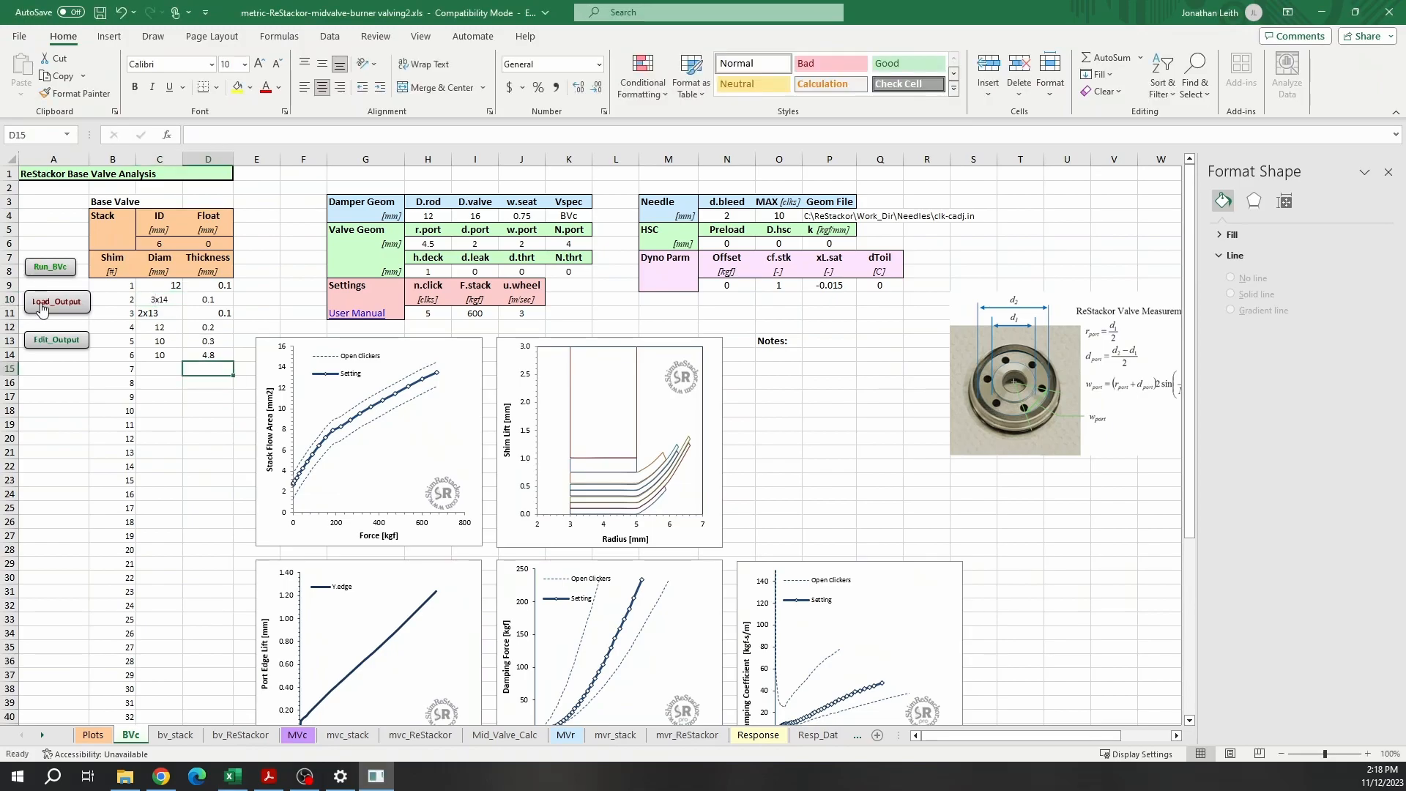
click(94, 735)
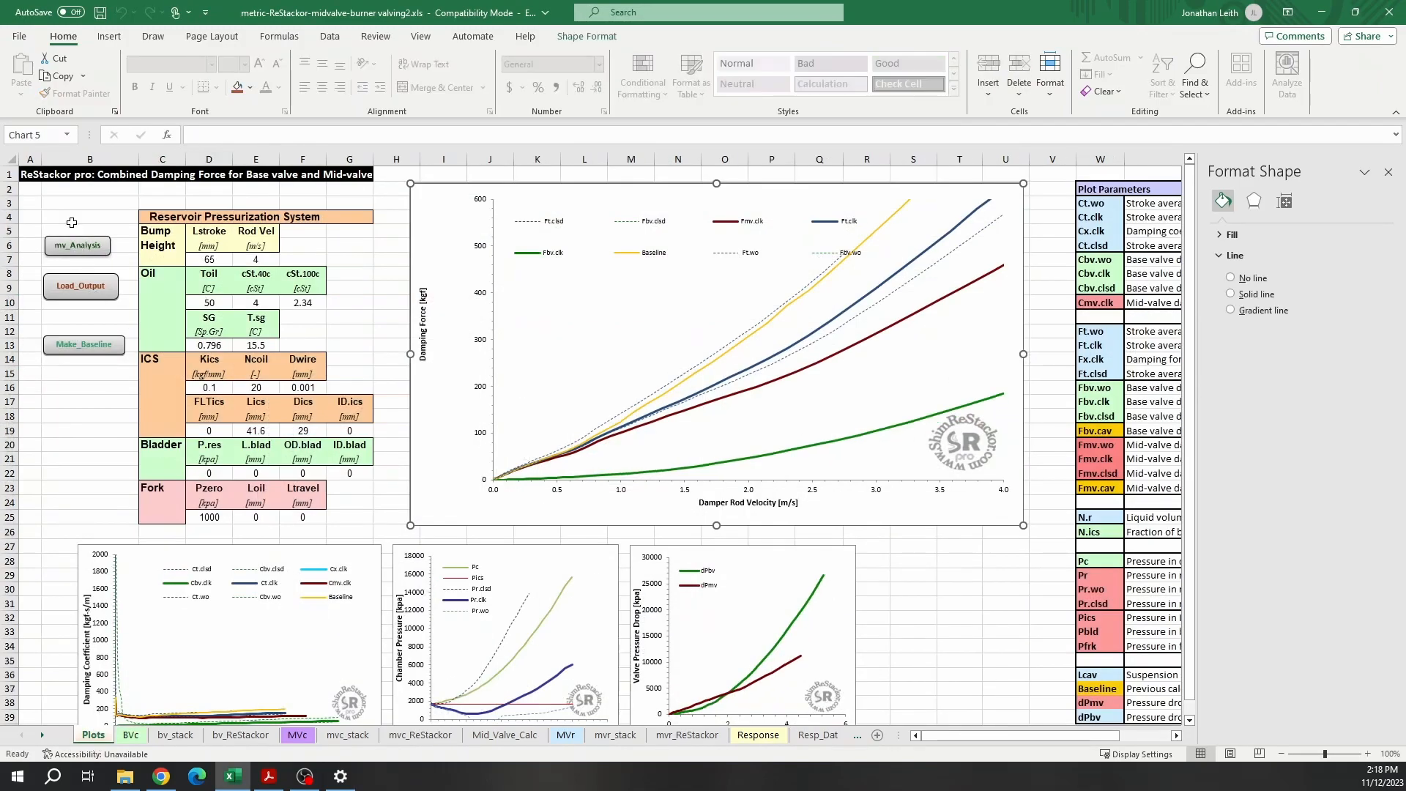
click(59, 247)
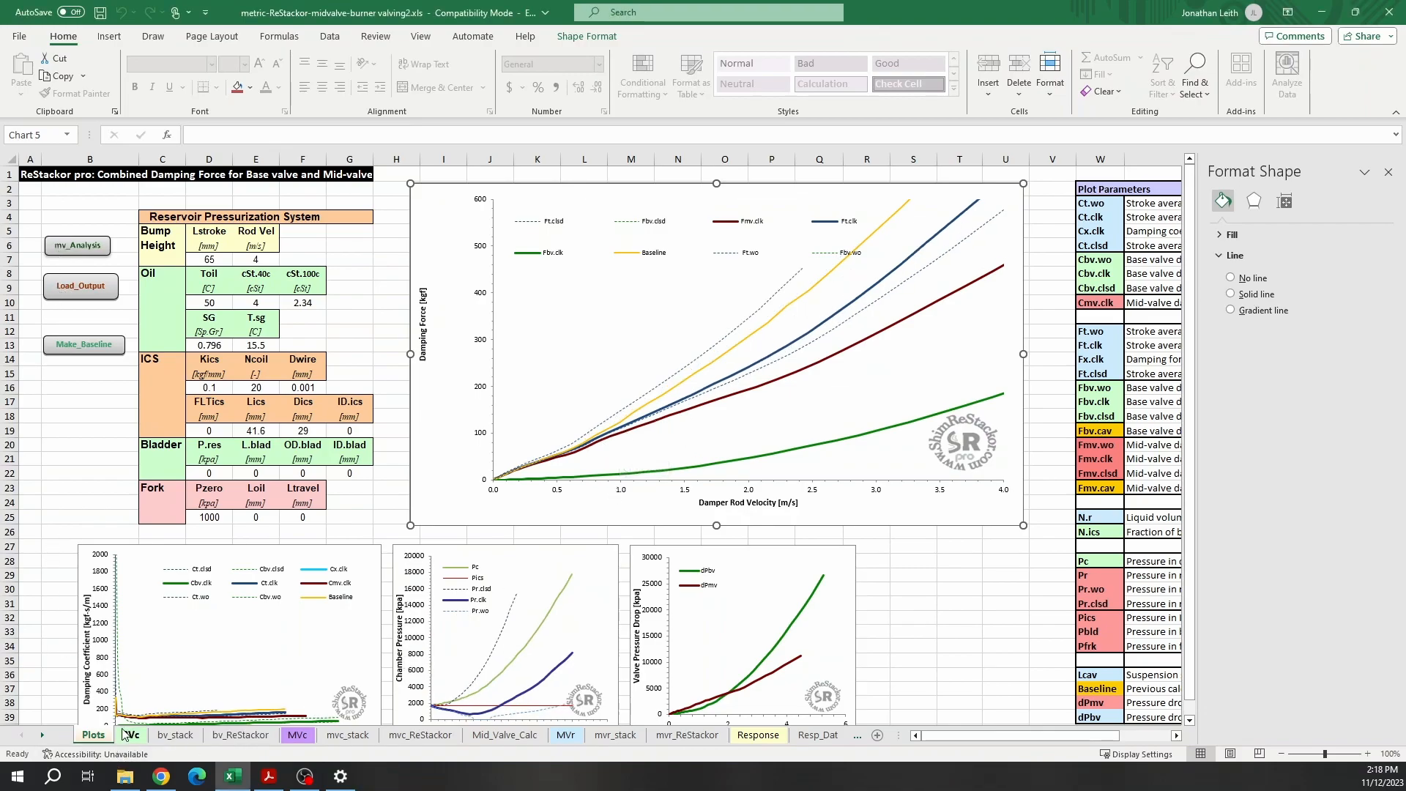
- Set the first base valve shim to 13 mm diameter and 1.5 mm thickness, and rerun the base valve analysis
click(131, 734)
click(171, 289)
text(13)
key(Tab)
text(1.5)
key(Return)
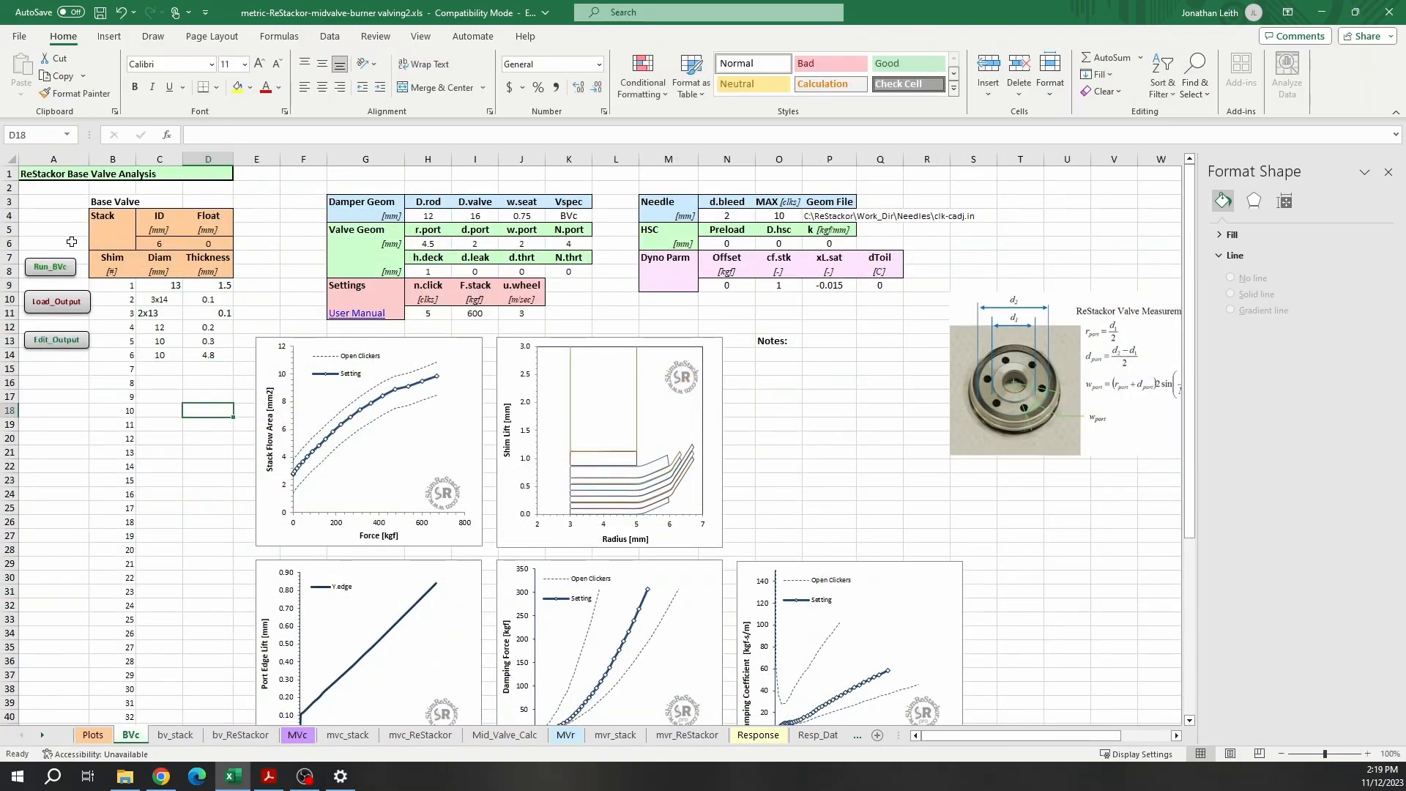
click(37, 268)
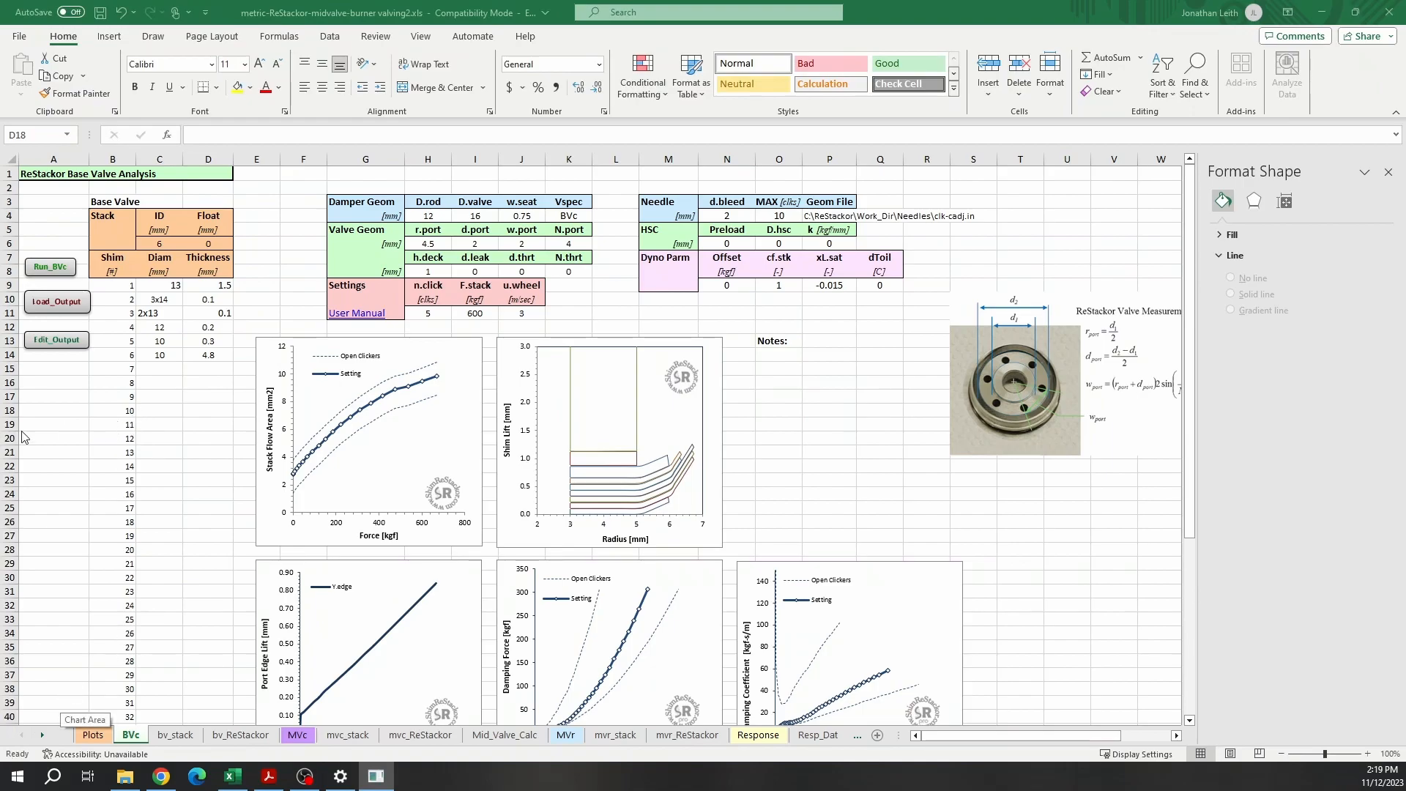
- Set the second base valve shim entry to 2x14 and rerun the base valve analysis
click(150, 299)
text(2x14)
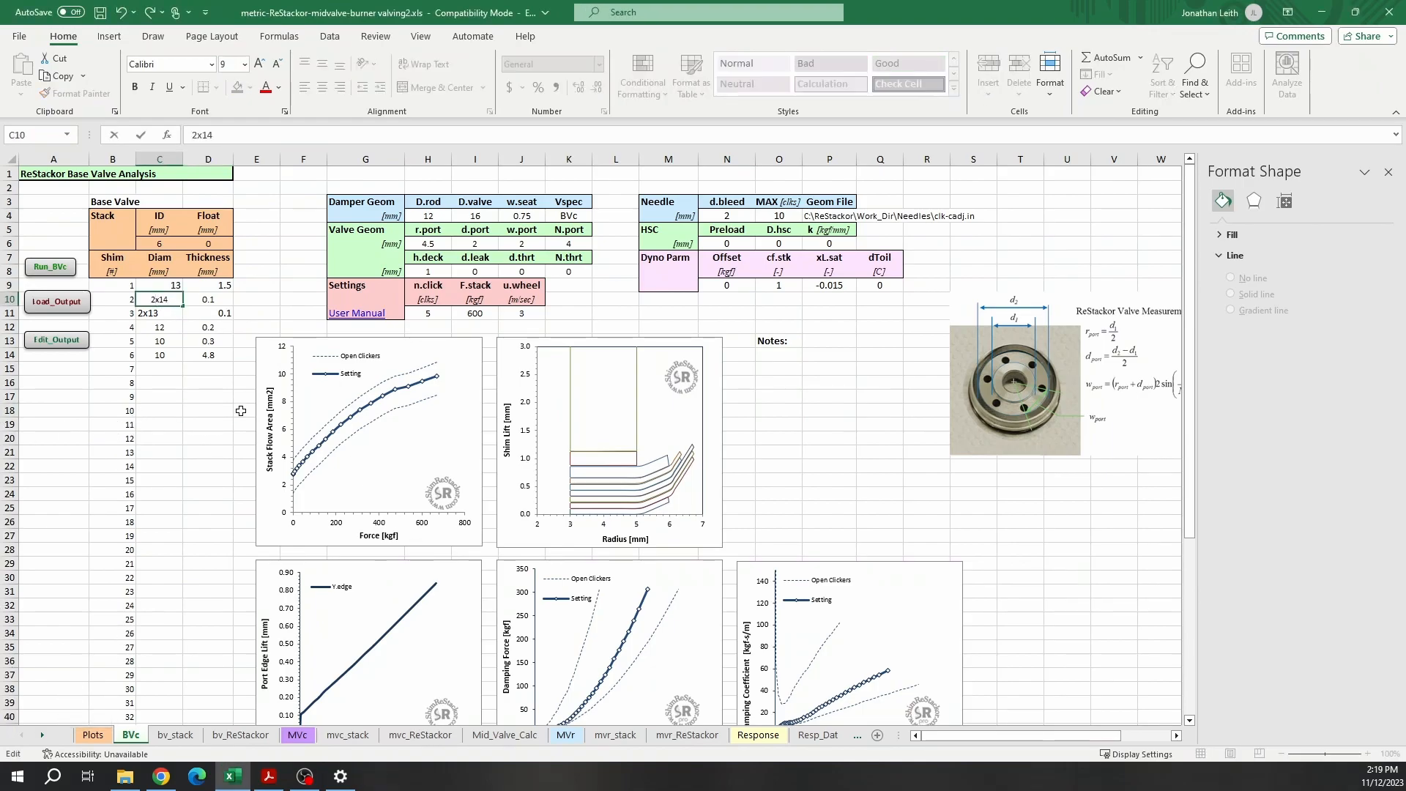
key(Return)
click(39, 268)
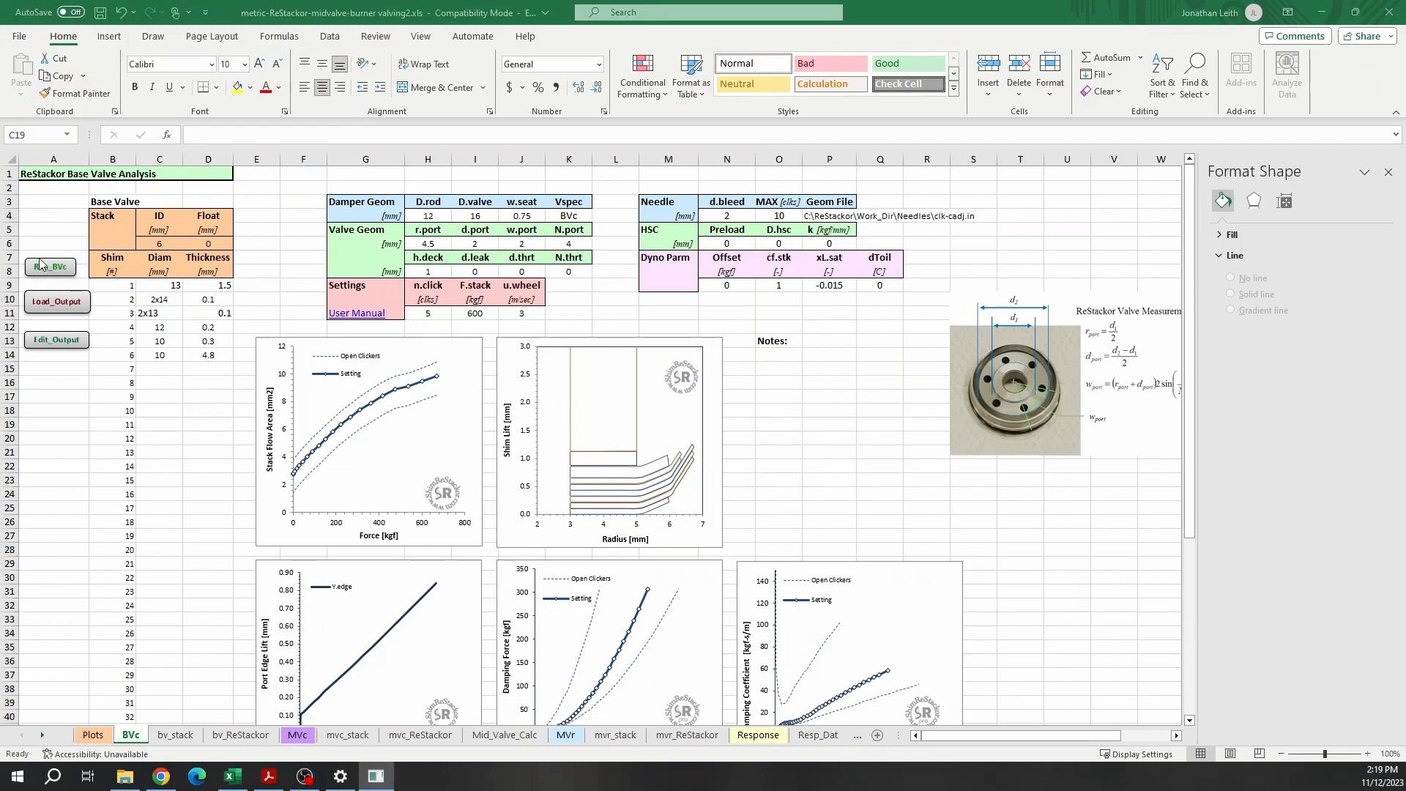
- Set the third base valve entry to a single 13 mm shim, rerun the base valve analysis and dismiss the run-time error
click(146, 313)
text(13)
click(46, 269)
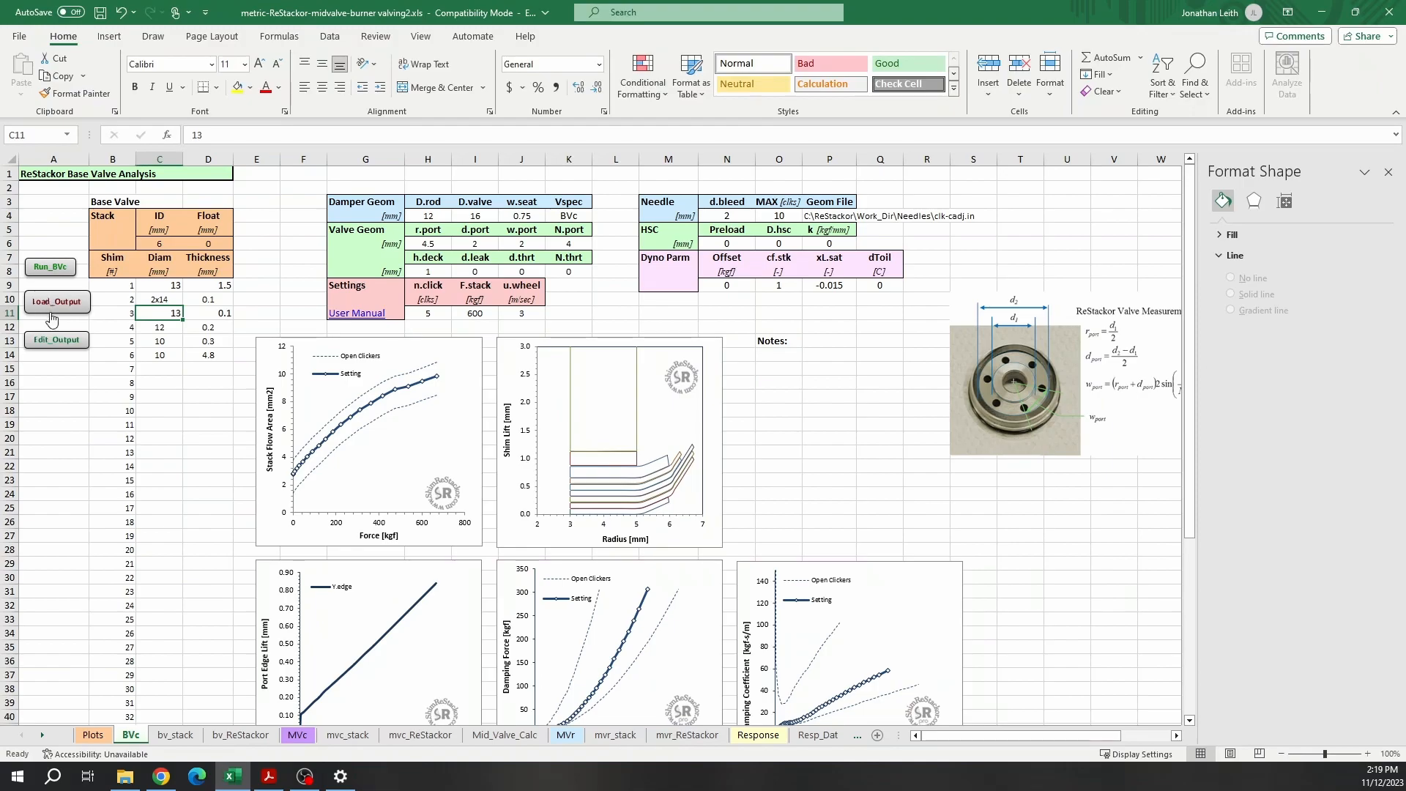
click(670, 335)
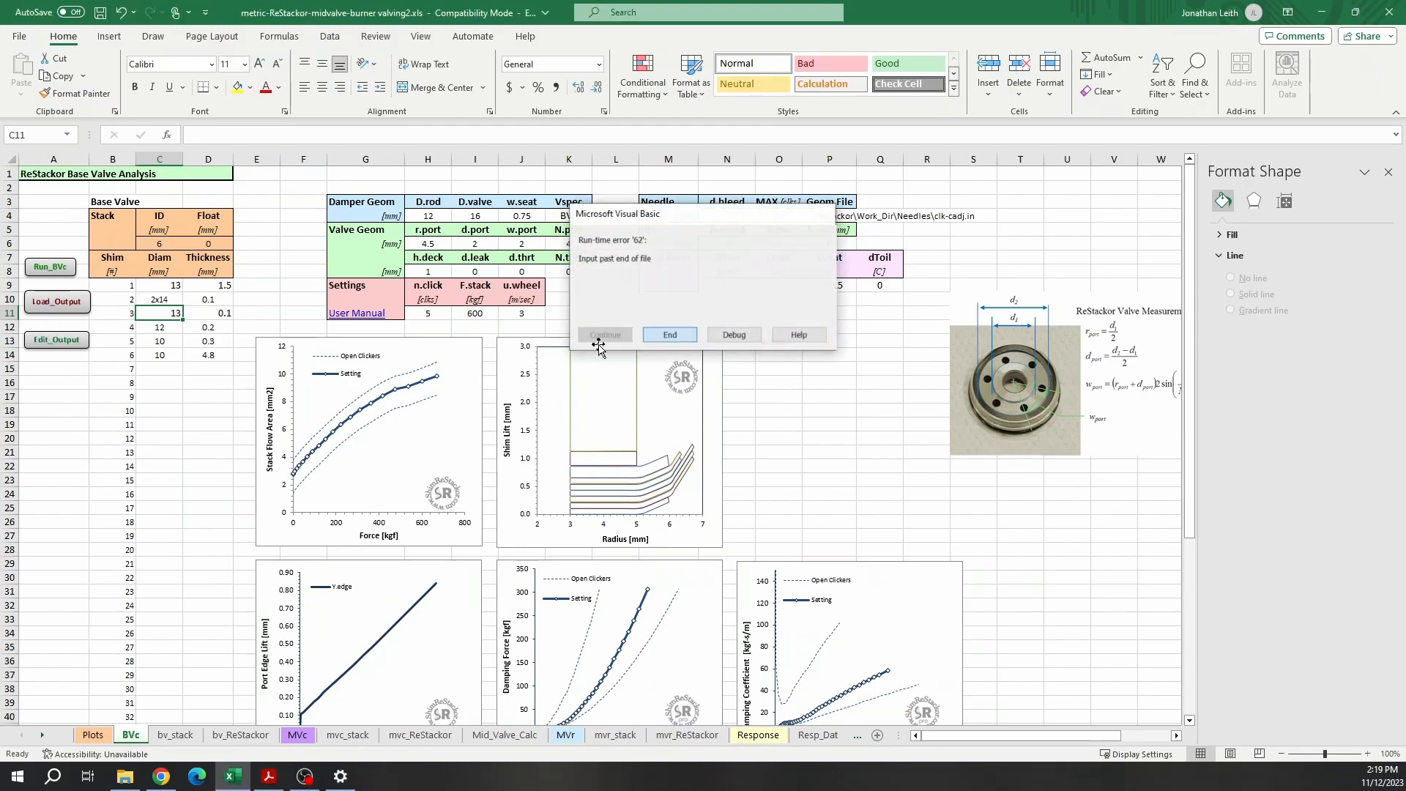
click(168, 401)
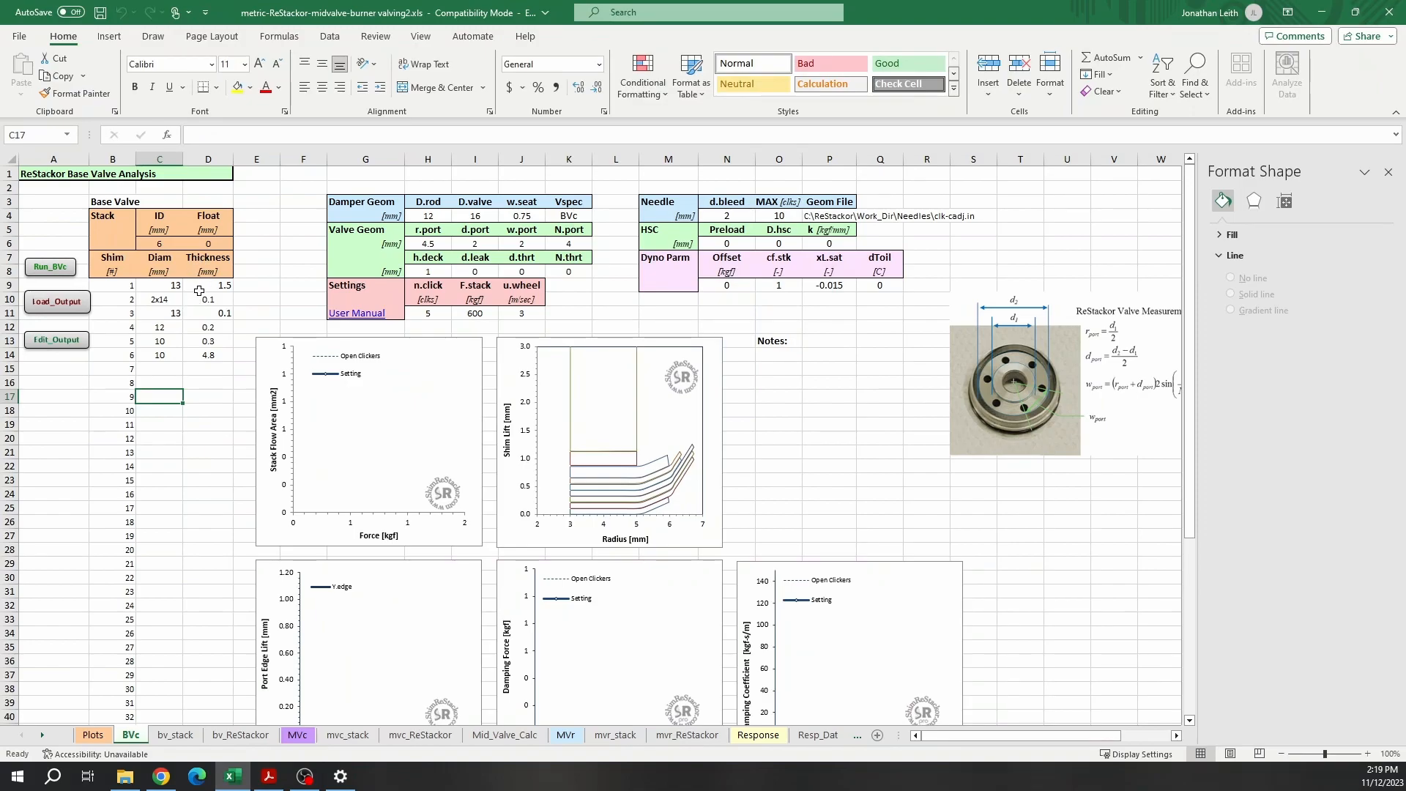
- Set the first base valve shim's thickness to 0.1 mm
click(221, 286)
text(.1)
key(Return)
key(ctrl+Down)
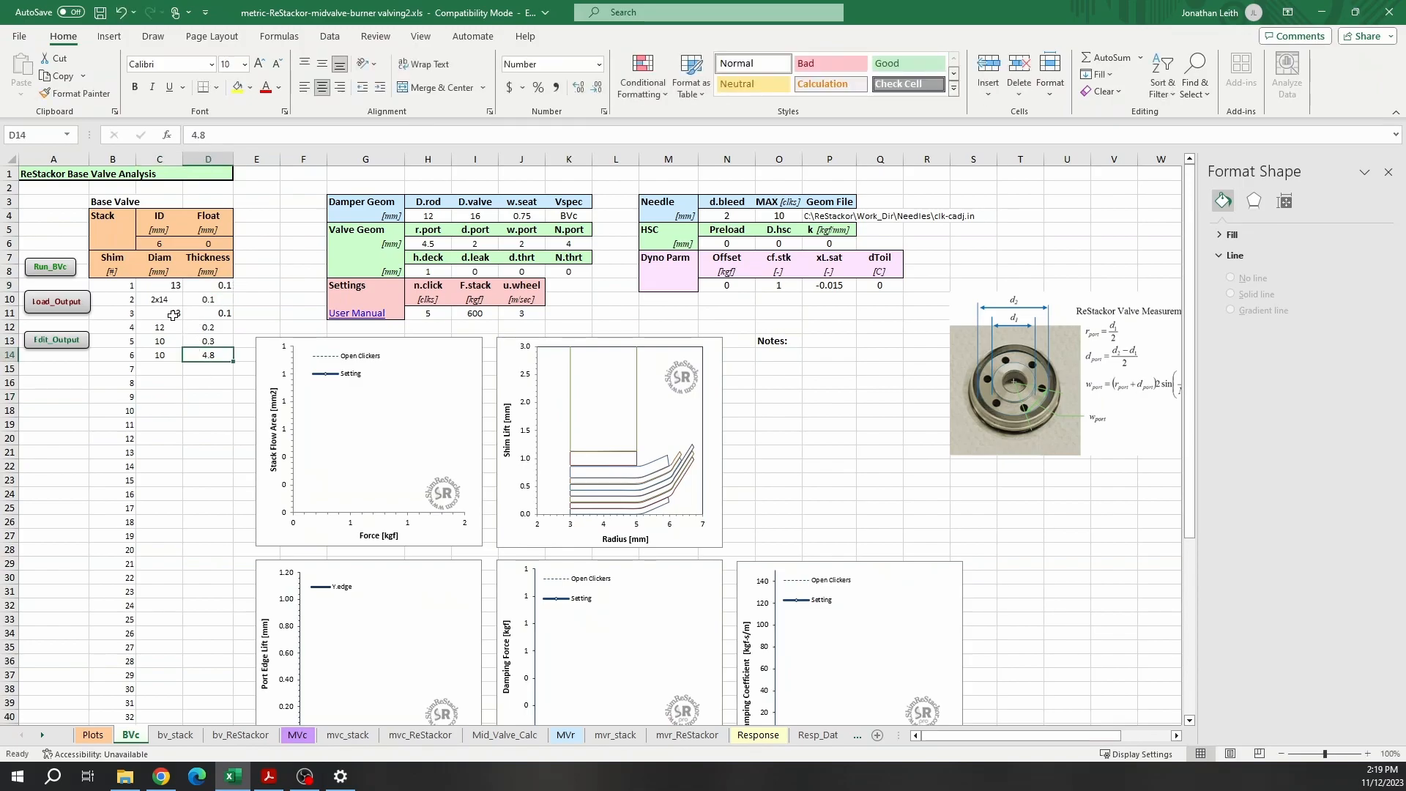
- Set the second base valve entry to 4x14, rerun the base valve analysis and load the combined damping output
double_click(154, 300)
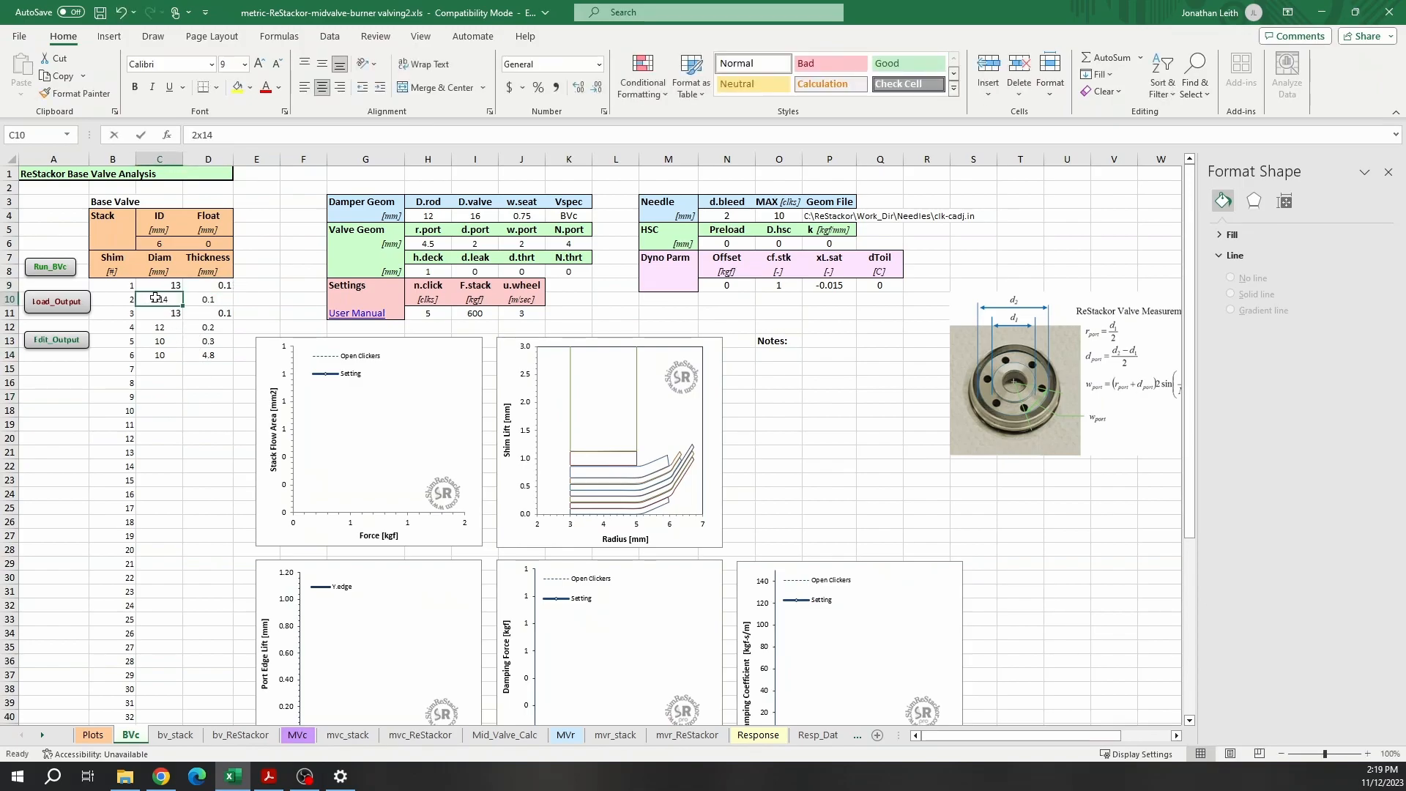
text(4)
click(192, 382)
click(50, 267)
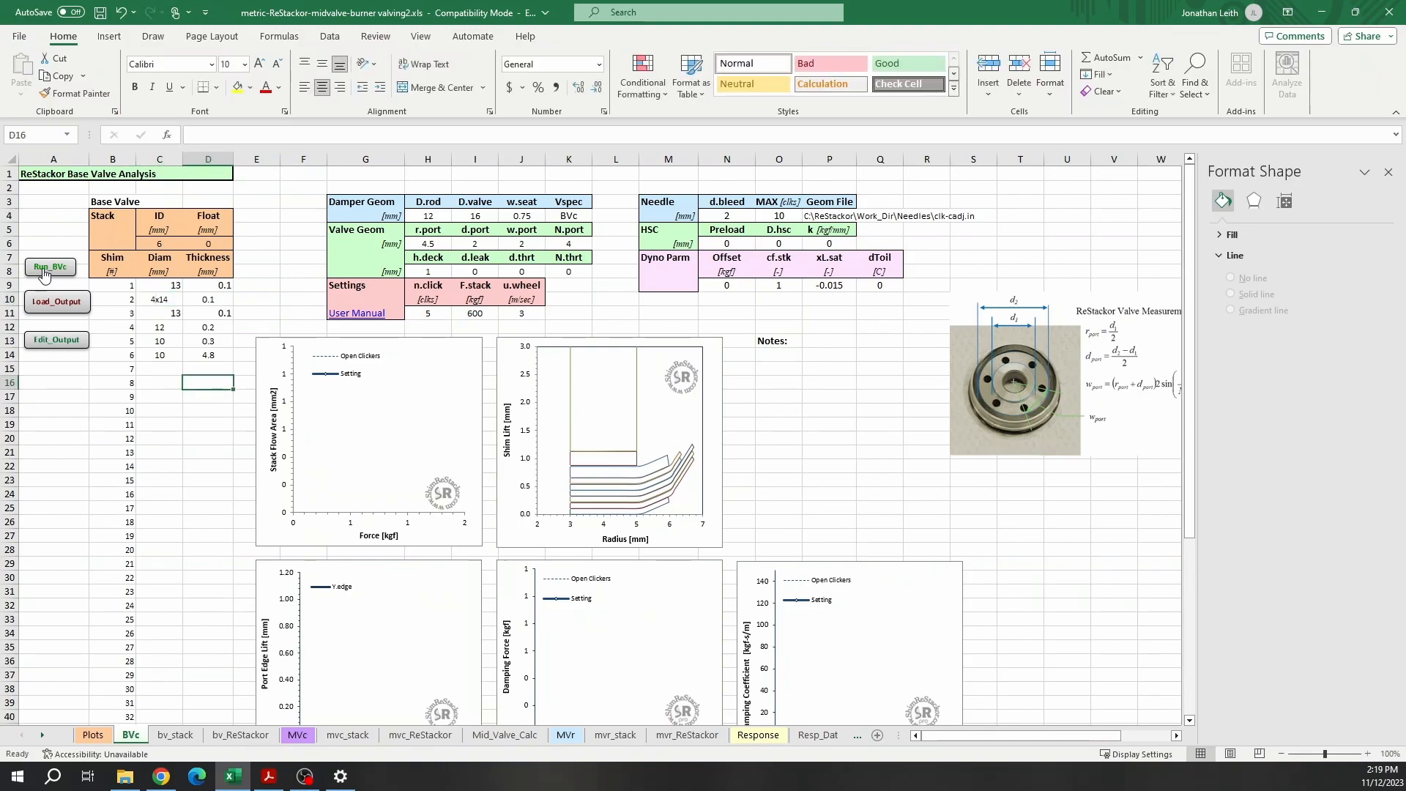
click(102, 739)
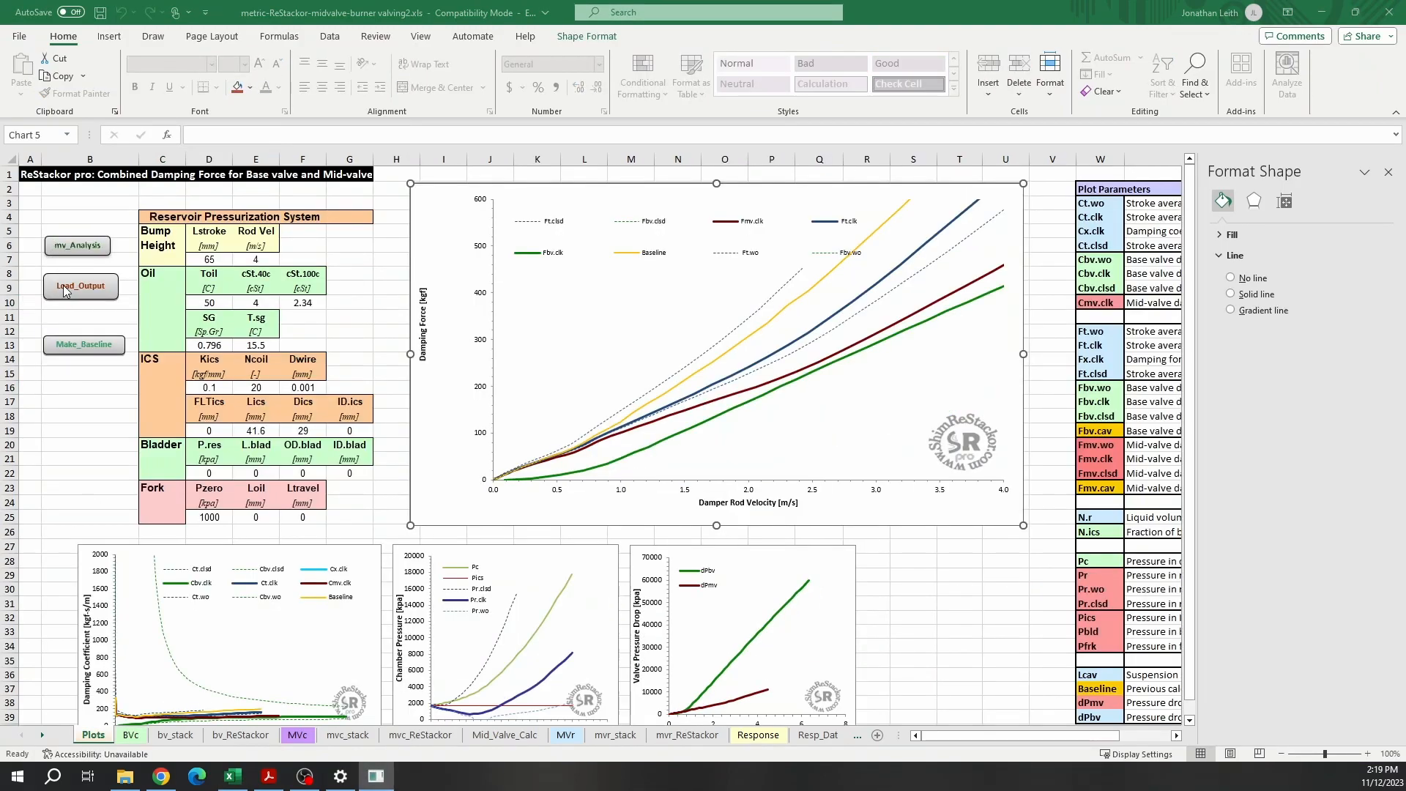
click(63, 284)
- Set the base valve clicker position (n.click) to 7 and rerun the base valve and combined analyses
click(131, 735)
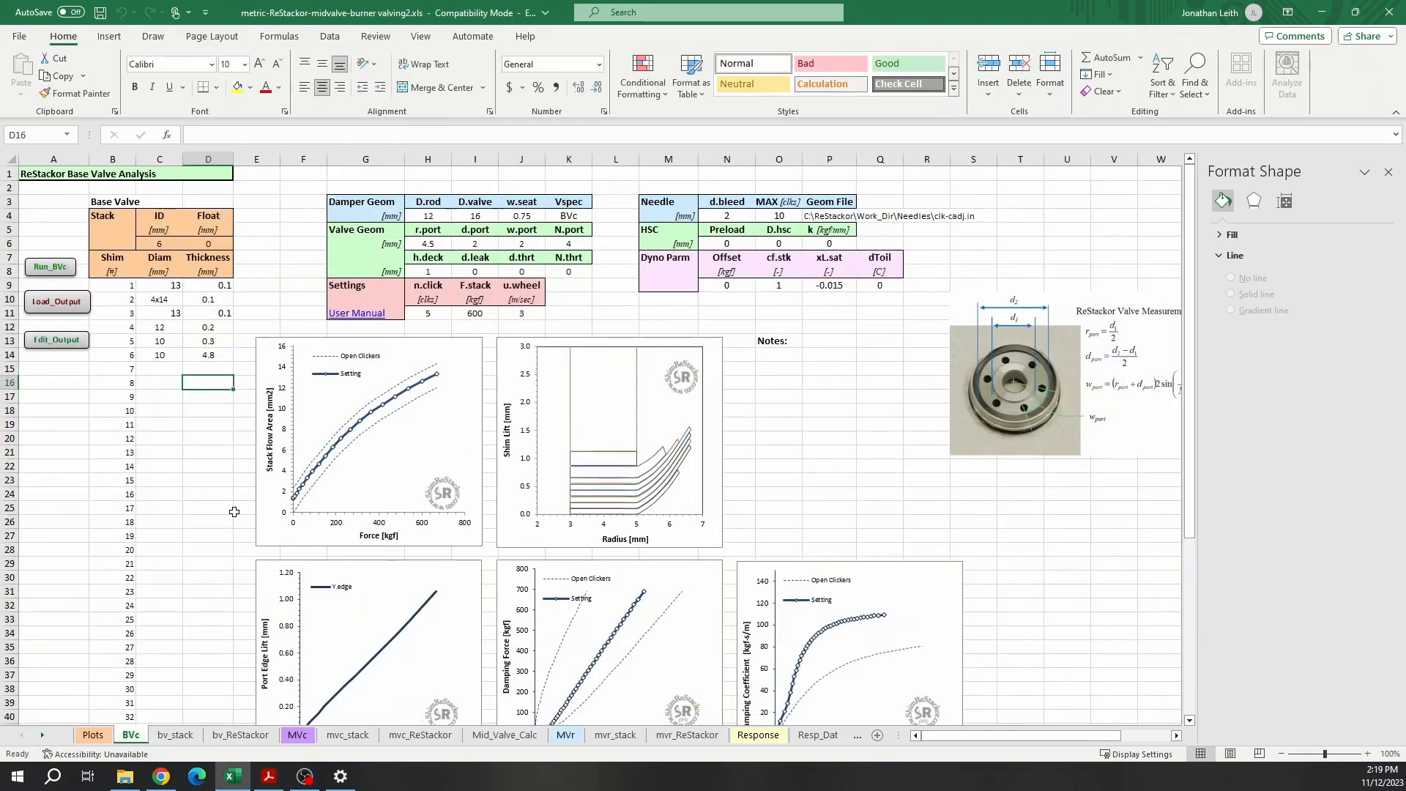
click(429, 314)
key(Return)
click(429, 314)
click(45, 268)
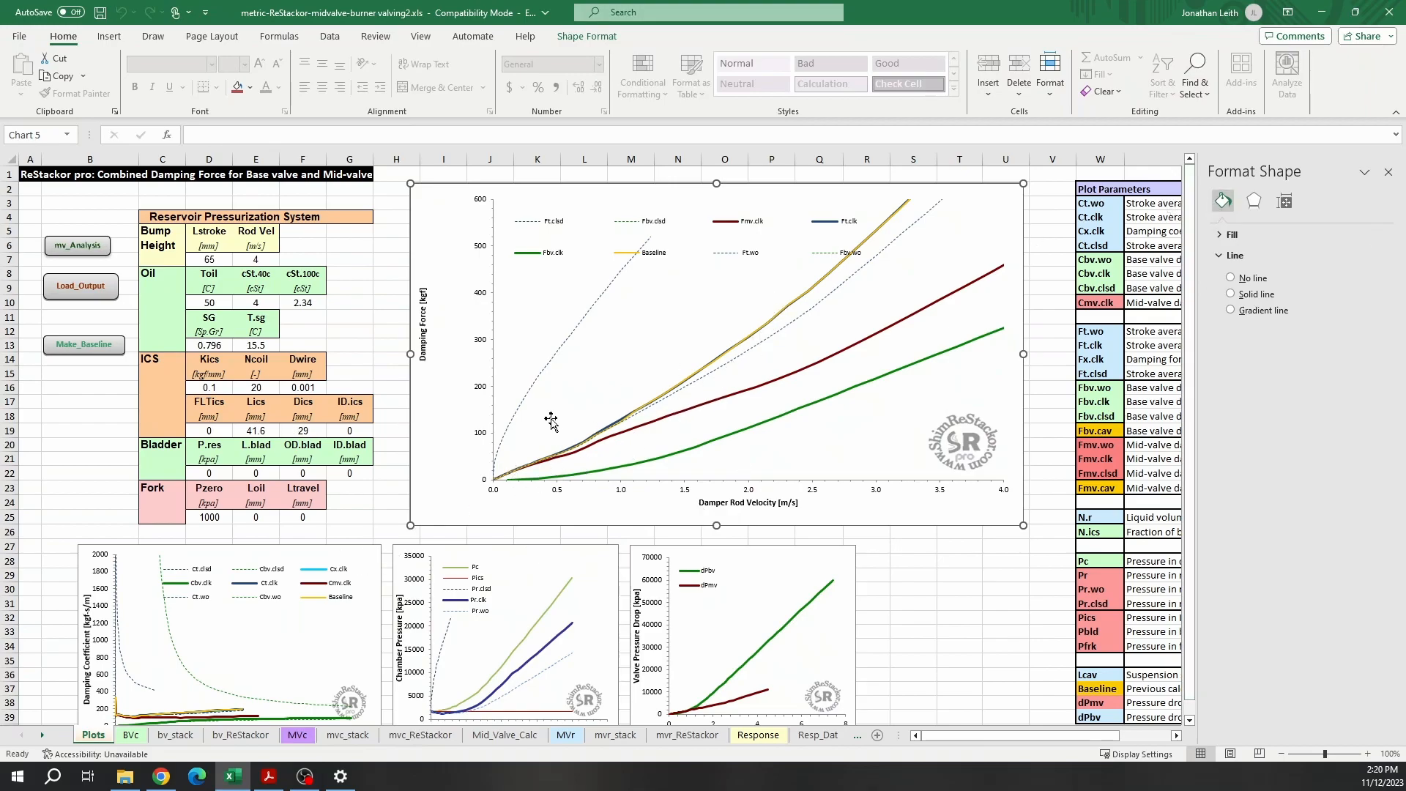
- Check the base valve damping charts, set the clicker position to 3 and rerun the base valve and combined analyses
click(130, 735)
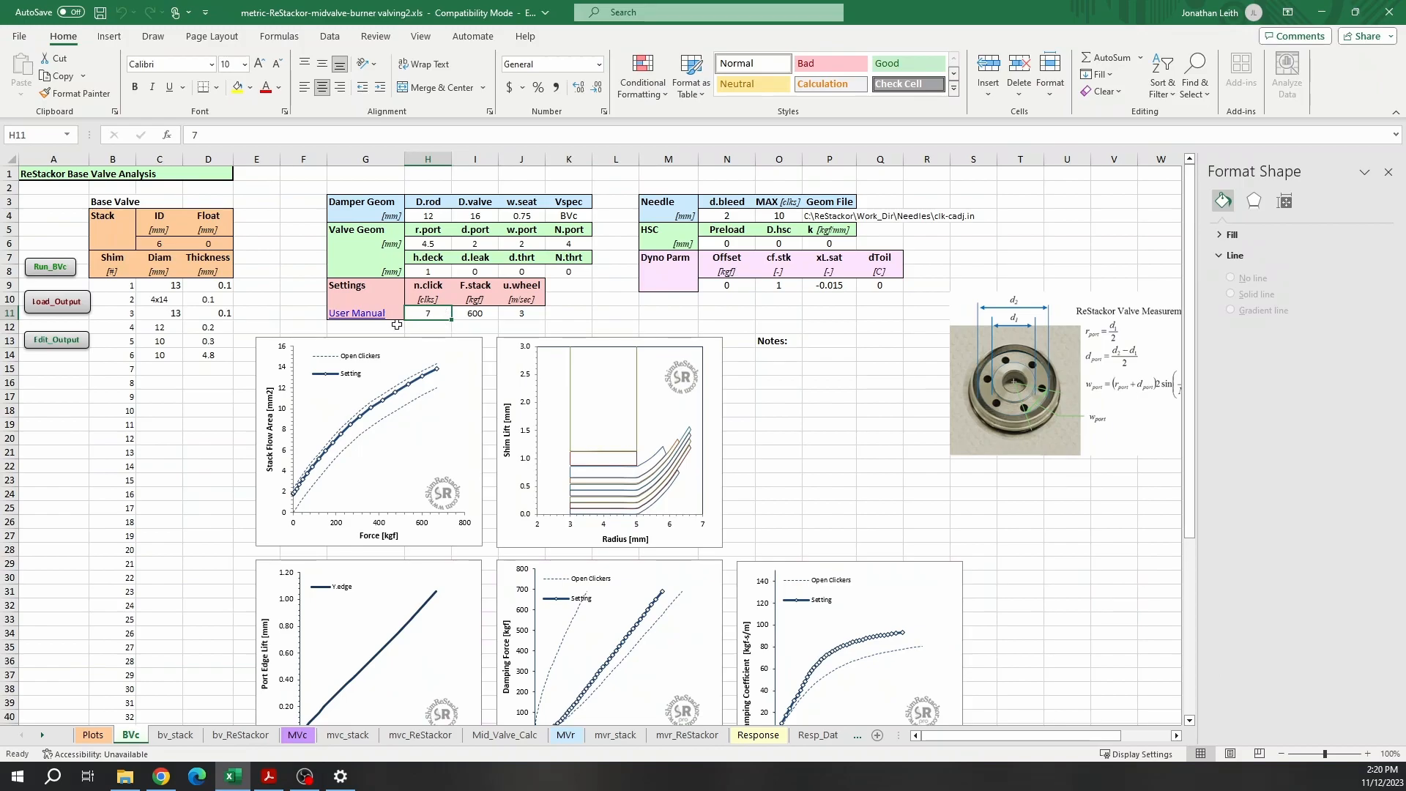
scroll(611, 528, down, 2)
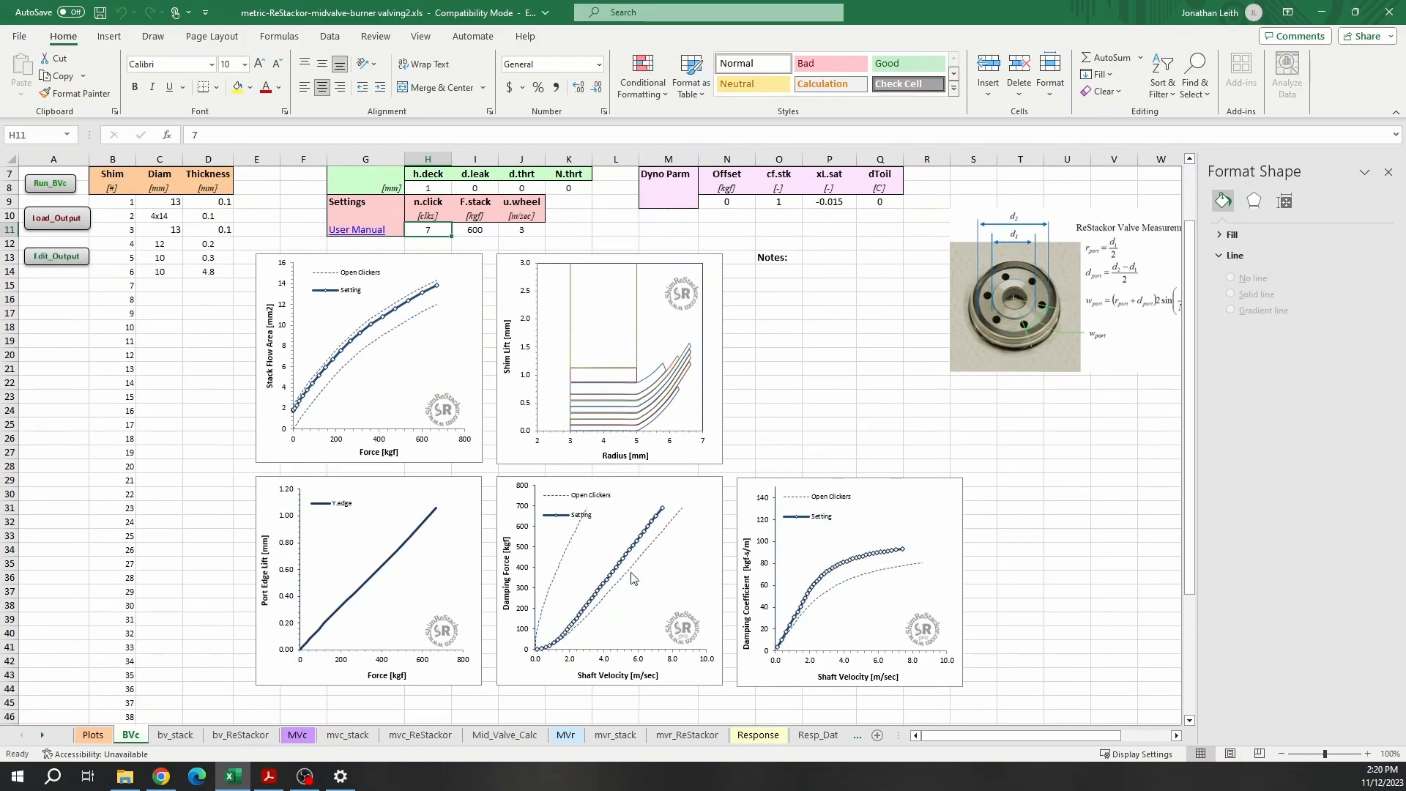
scroll(626, 579, up, 2)
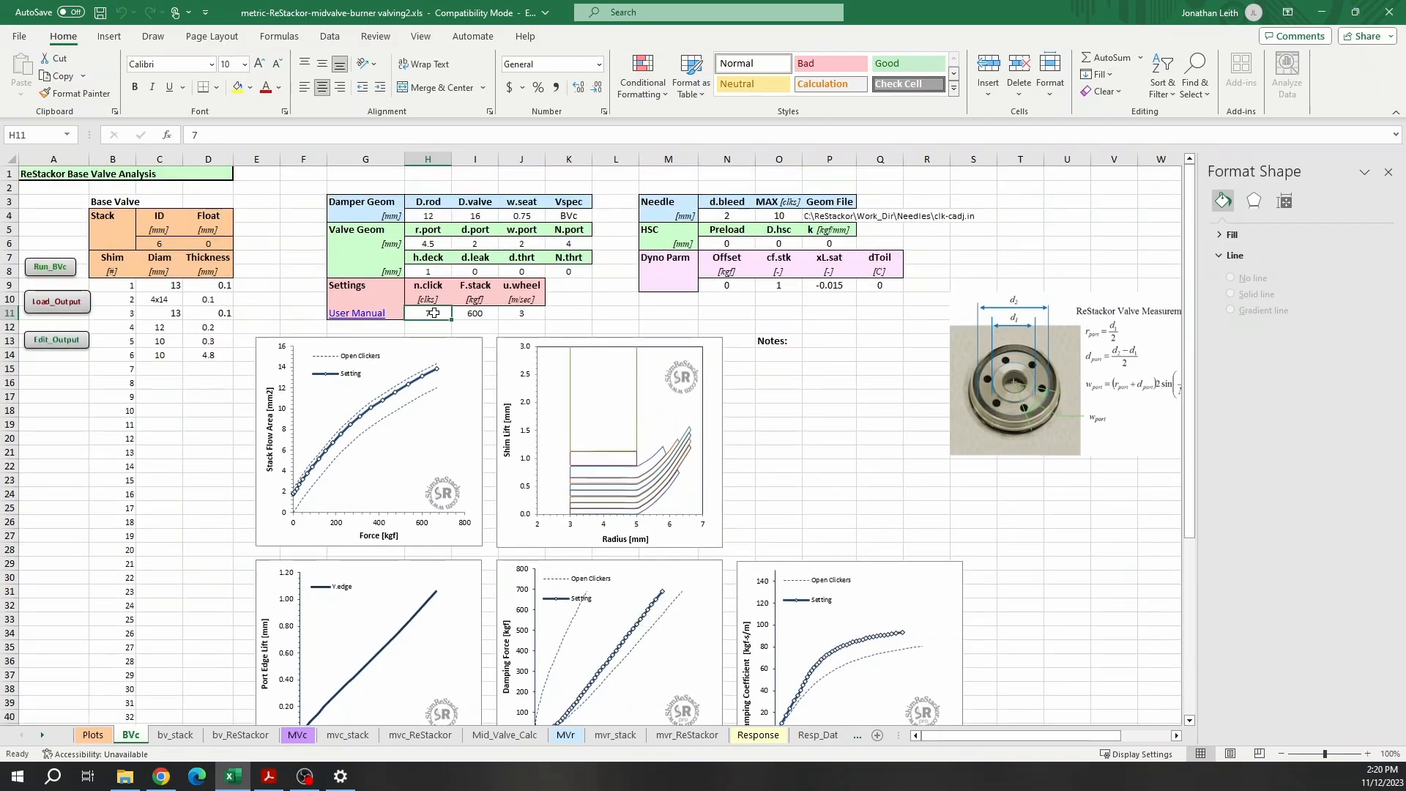
double_click(434, 313)
key(BackSpace)
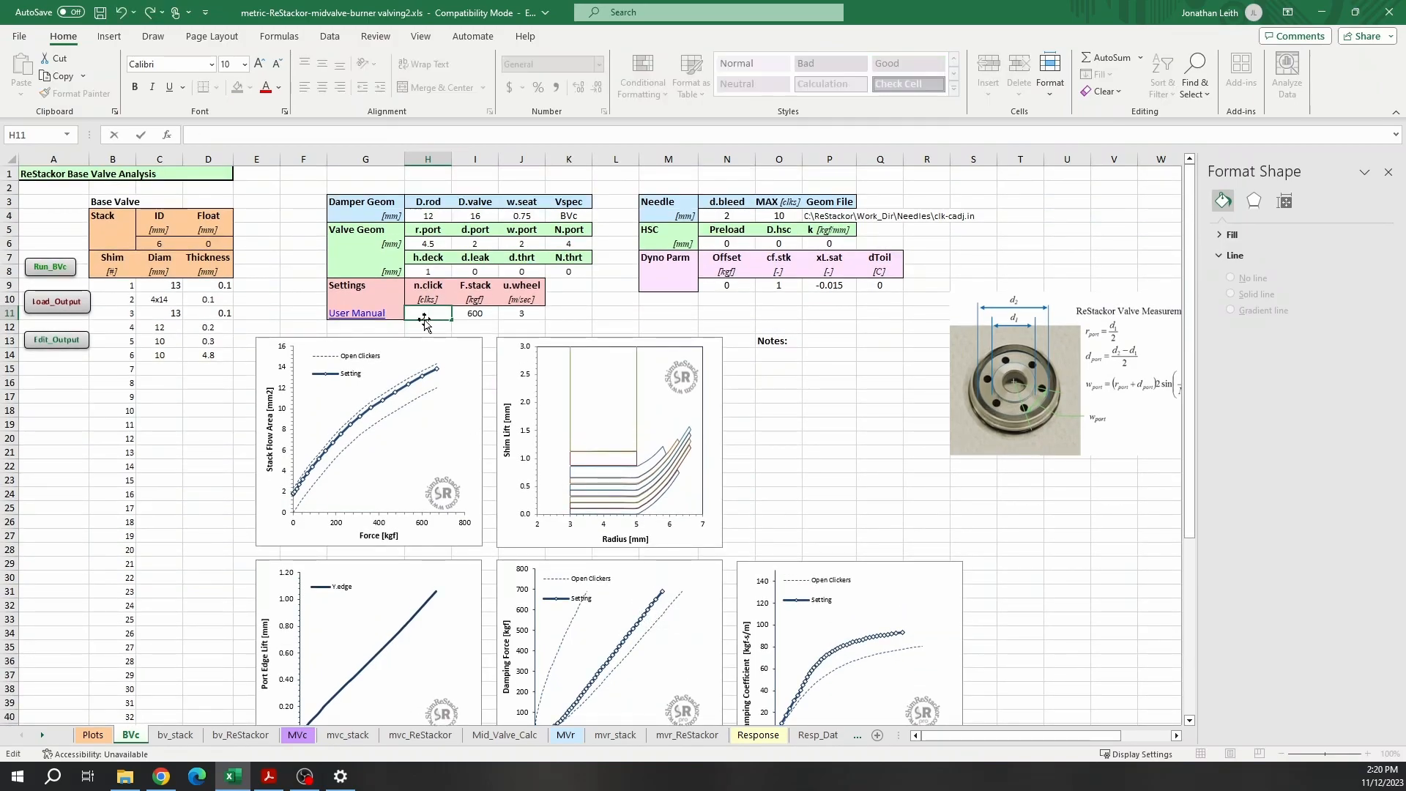
text(3)
click(35, 271)
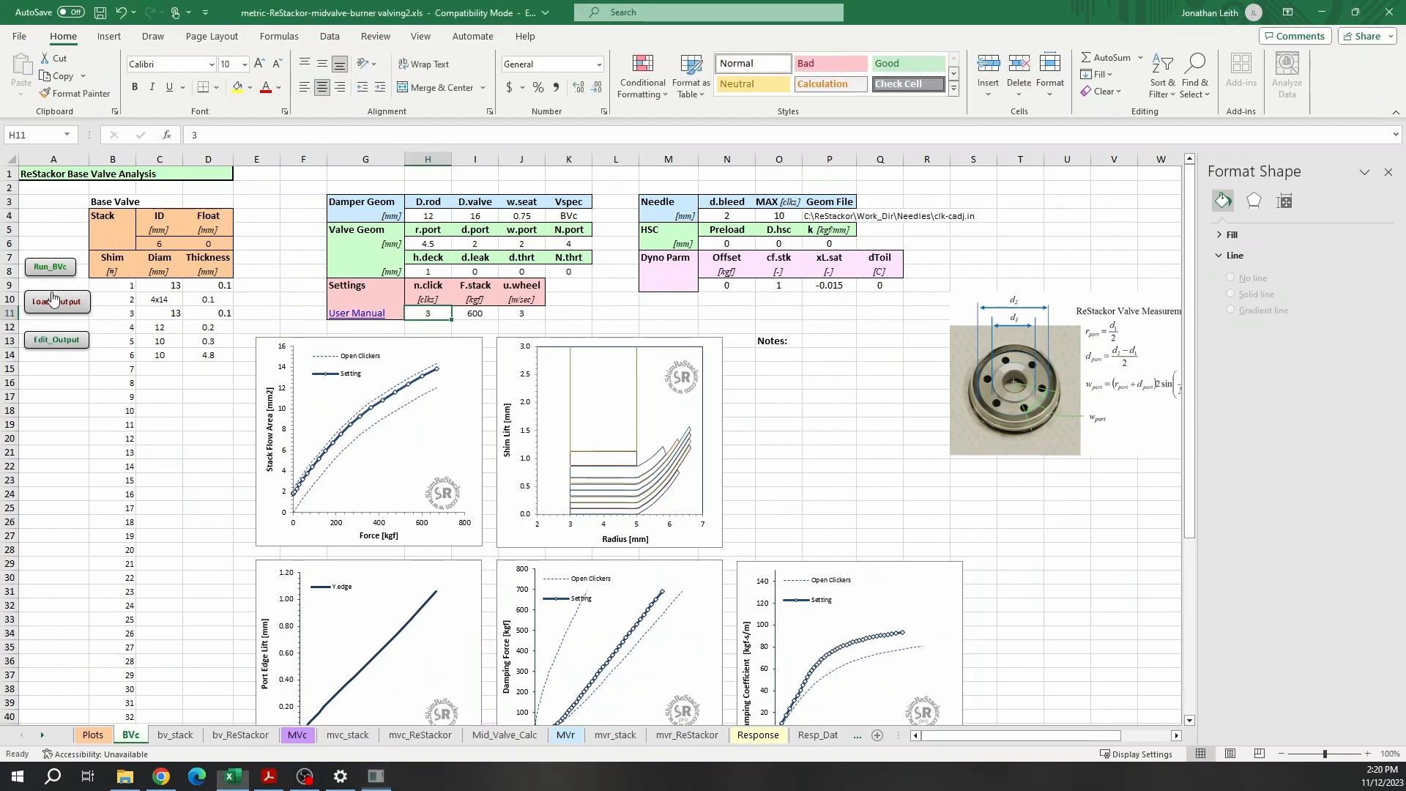
click(93, 735)
click(67, 247)
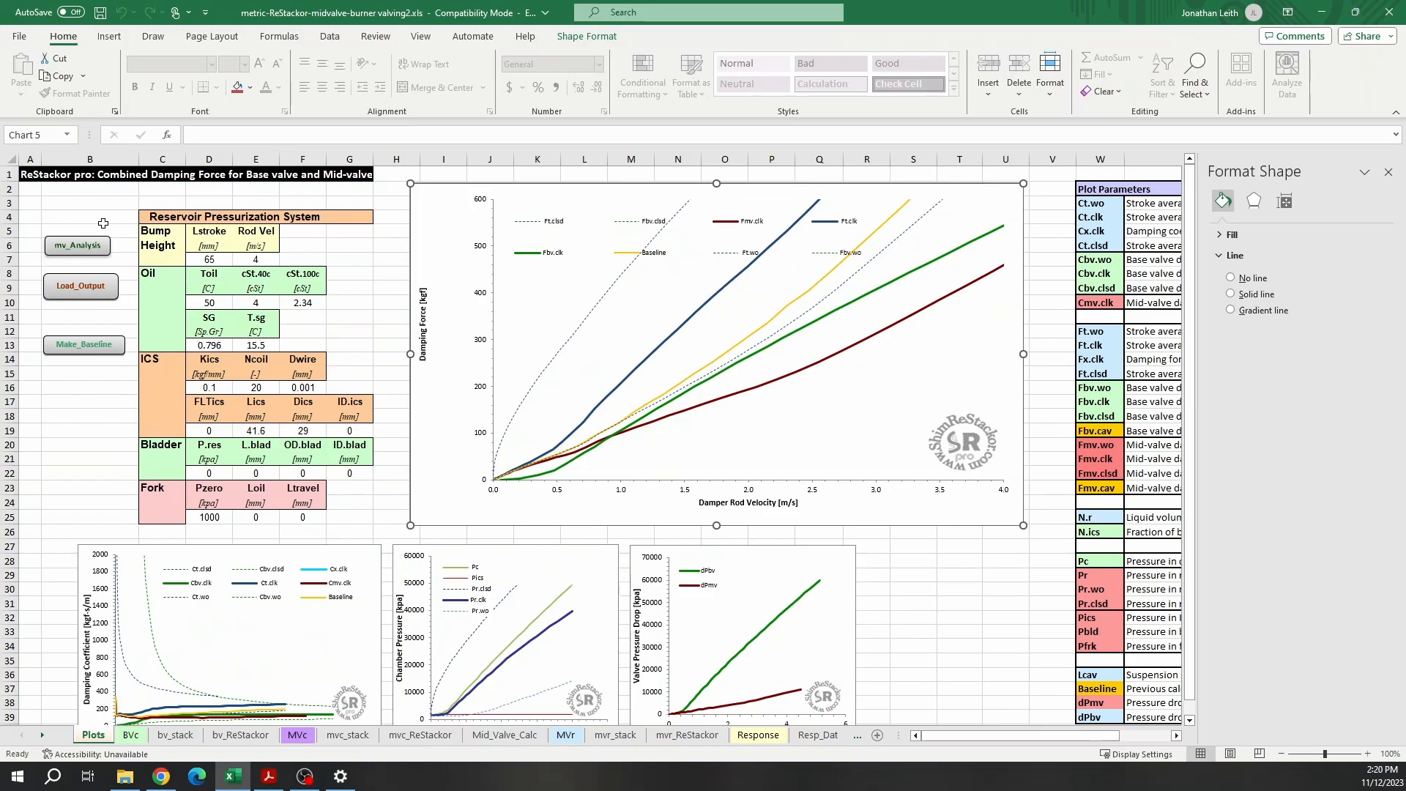
- Set the base valve clicker position to 0, rerun the base valve analysis and show its curve on the combined damping plot
click(130, 736)
text(0)
click(38, 272)
click(39, 299)
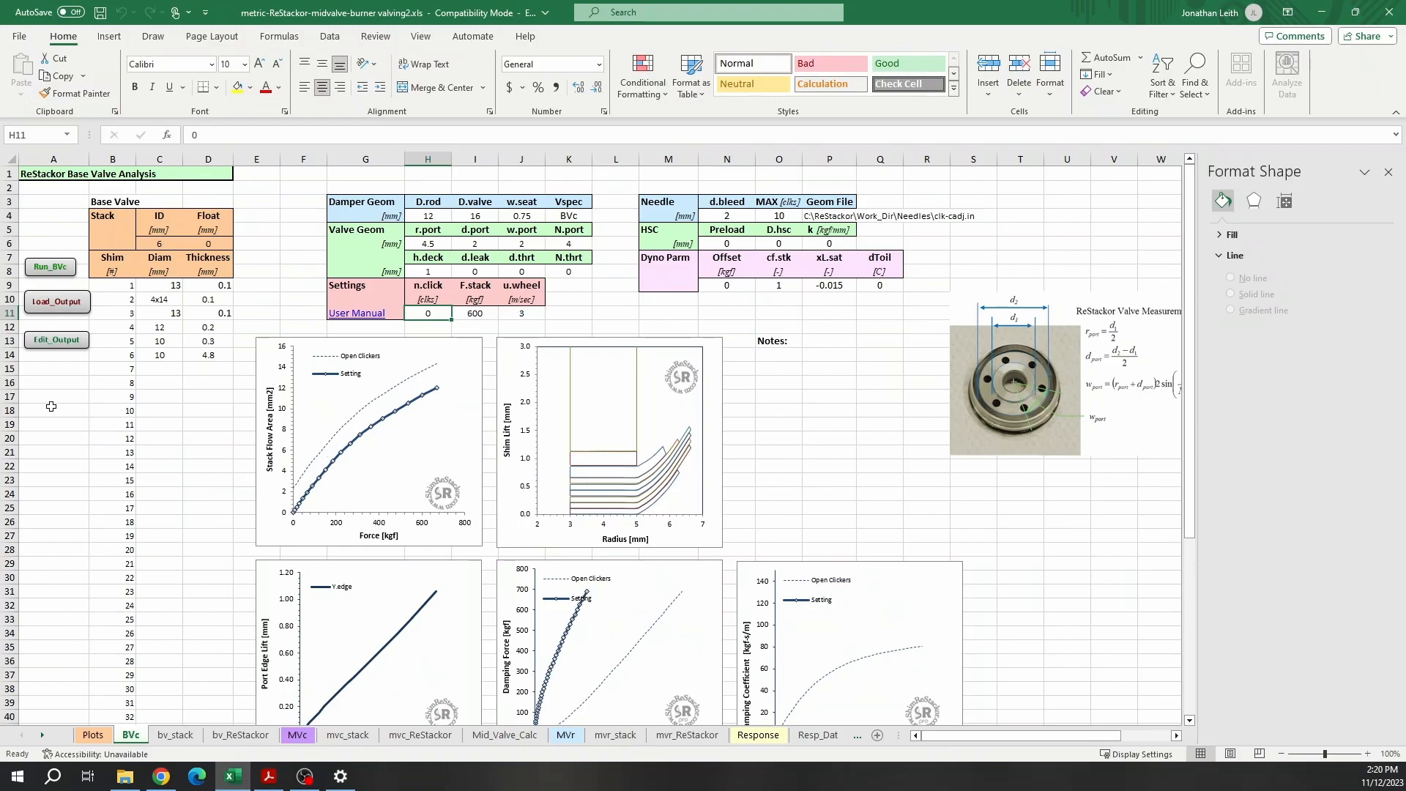
click(94, 735)
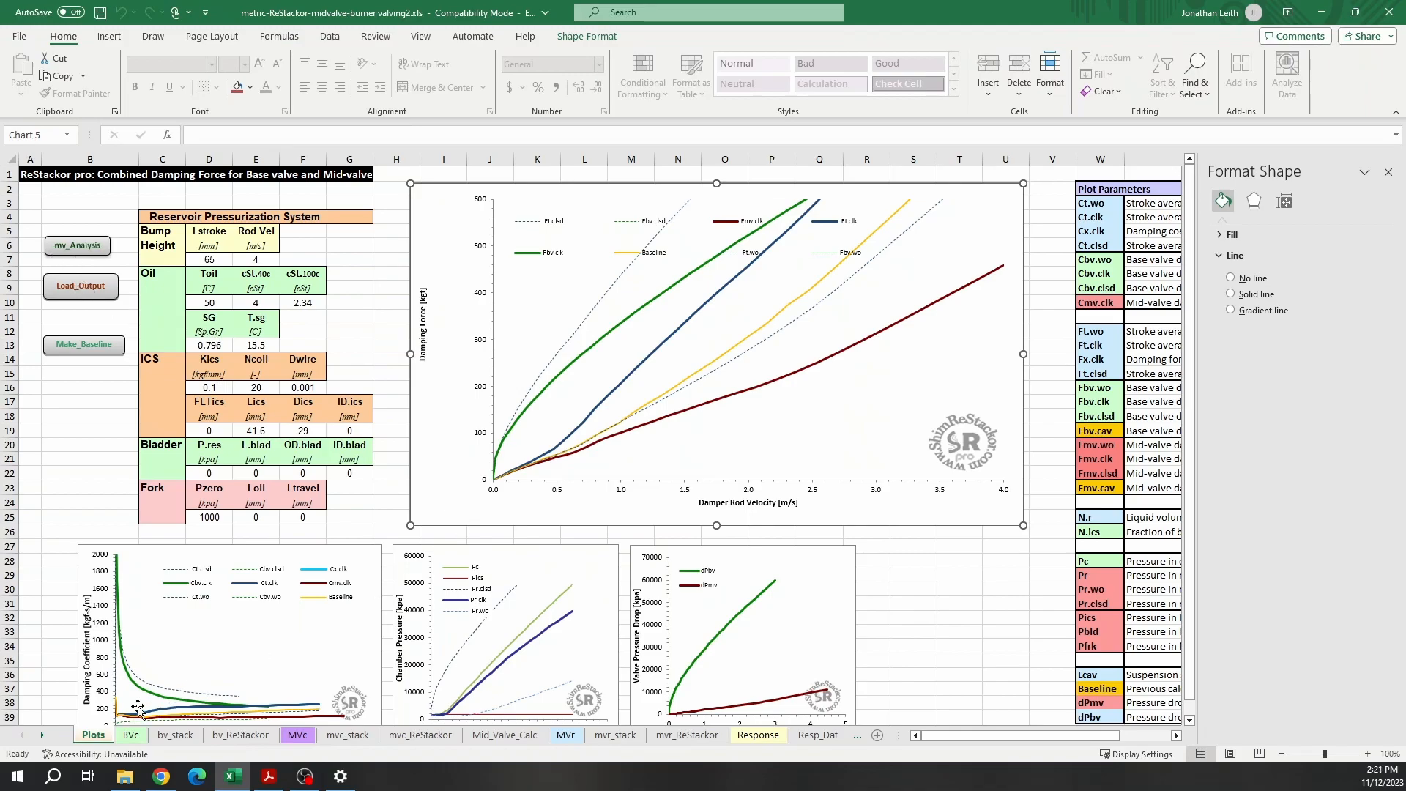
- Set the base valve clicker position to 1, rerun and load the base valve analysis, and start the combined analysis
click(130, 736)
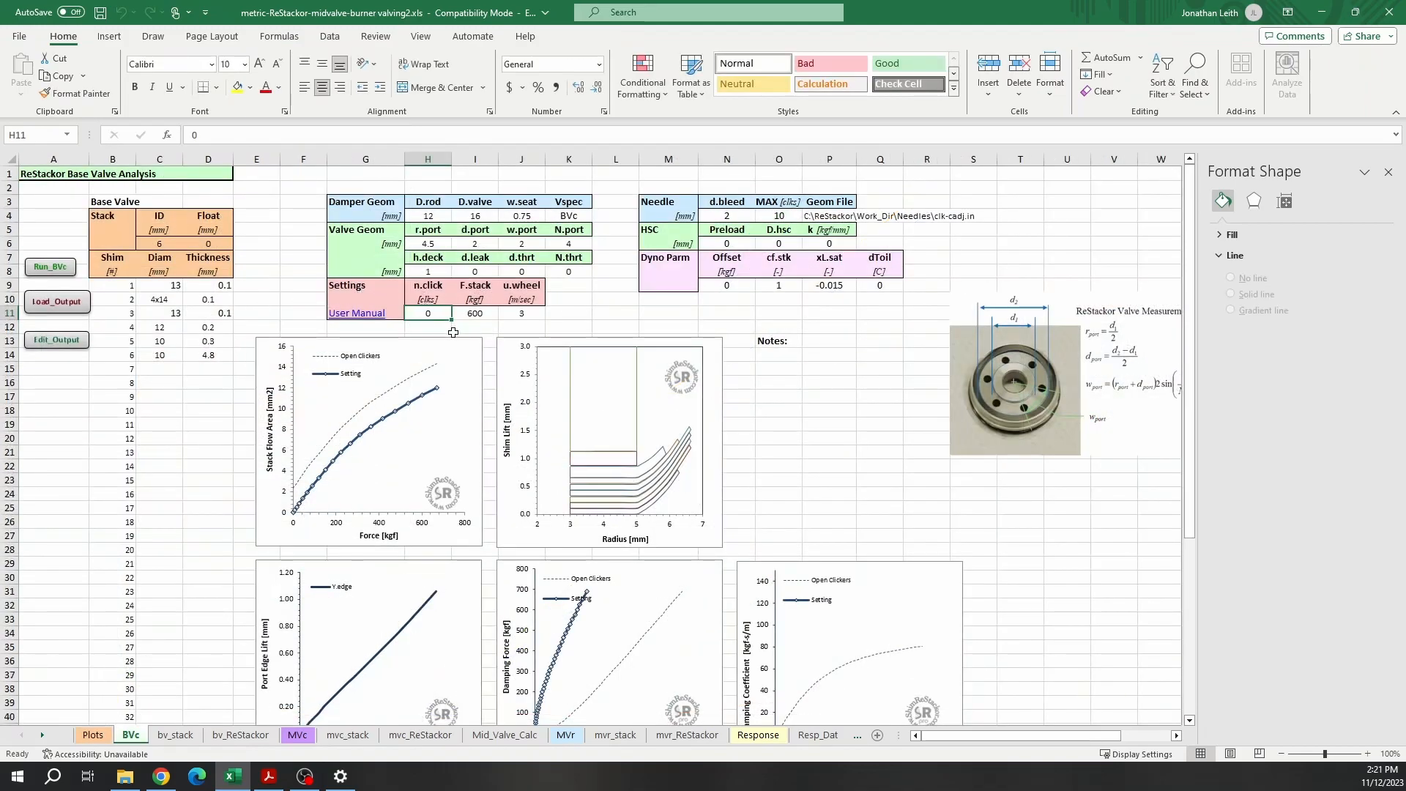
text(1)
key(Return)
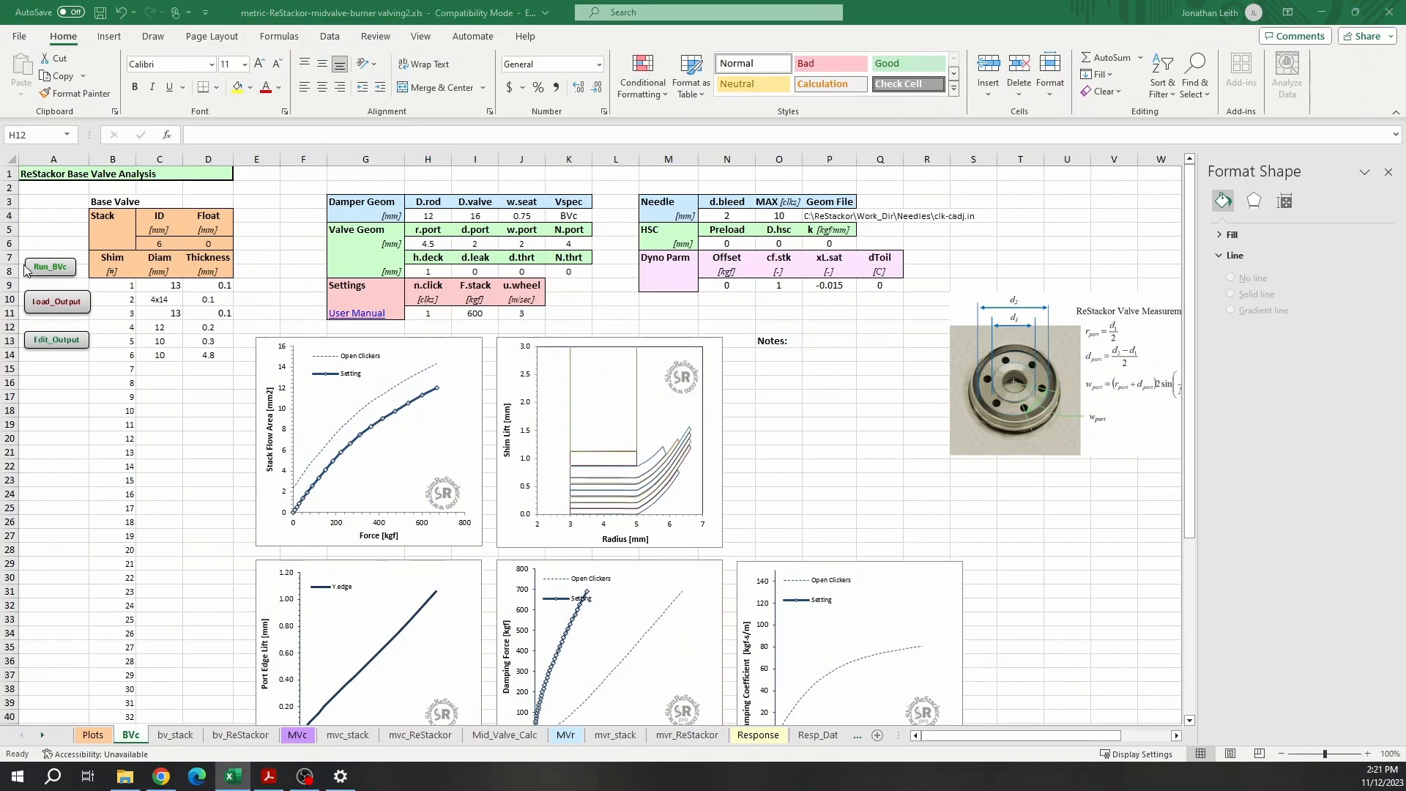
click(43, 307)
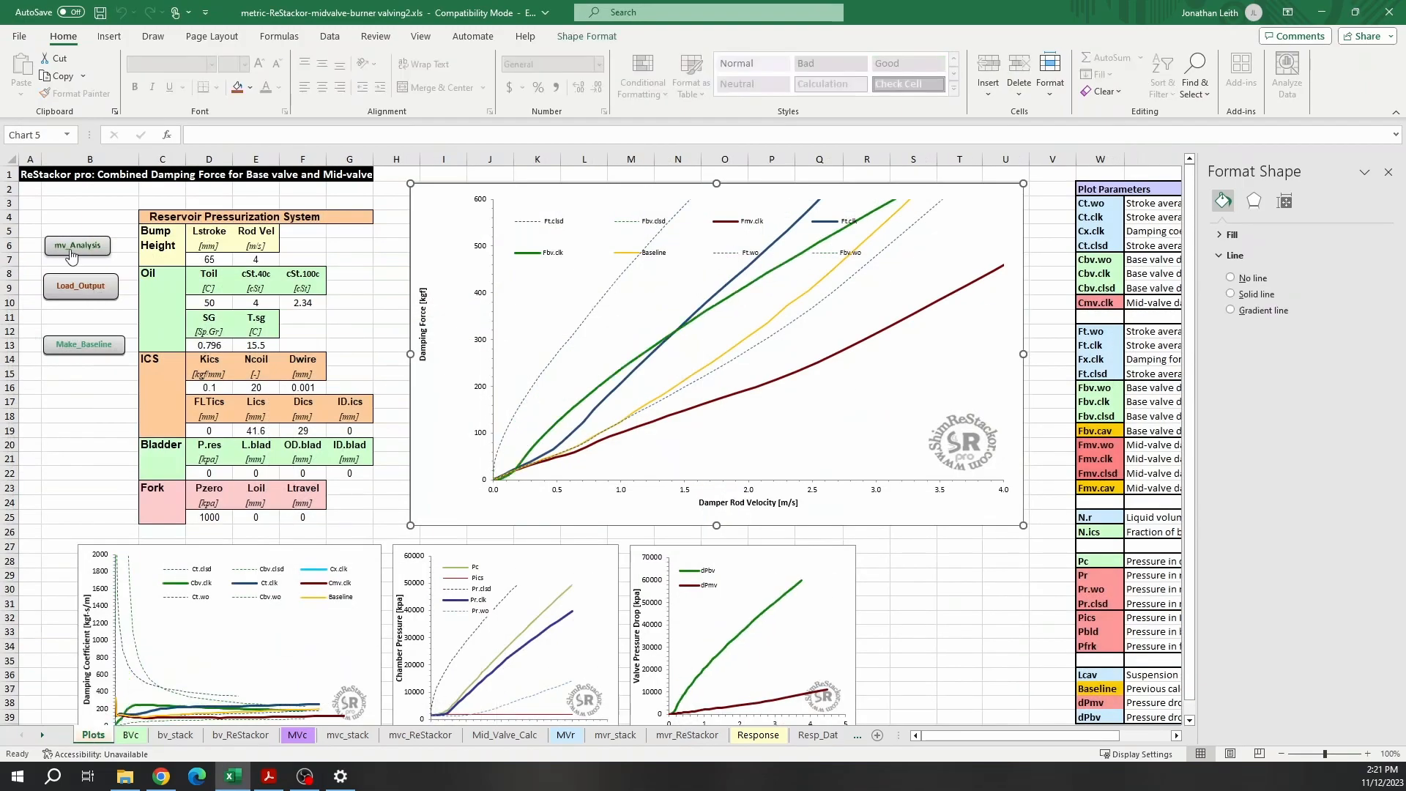
click(60, 257)
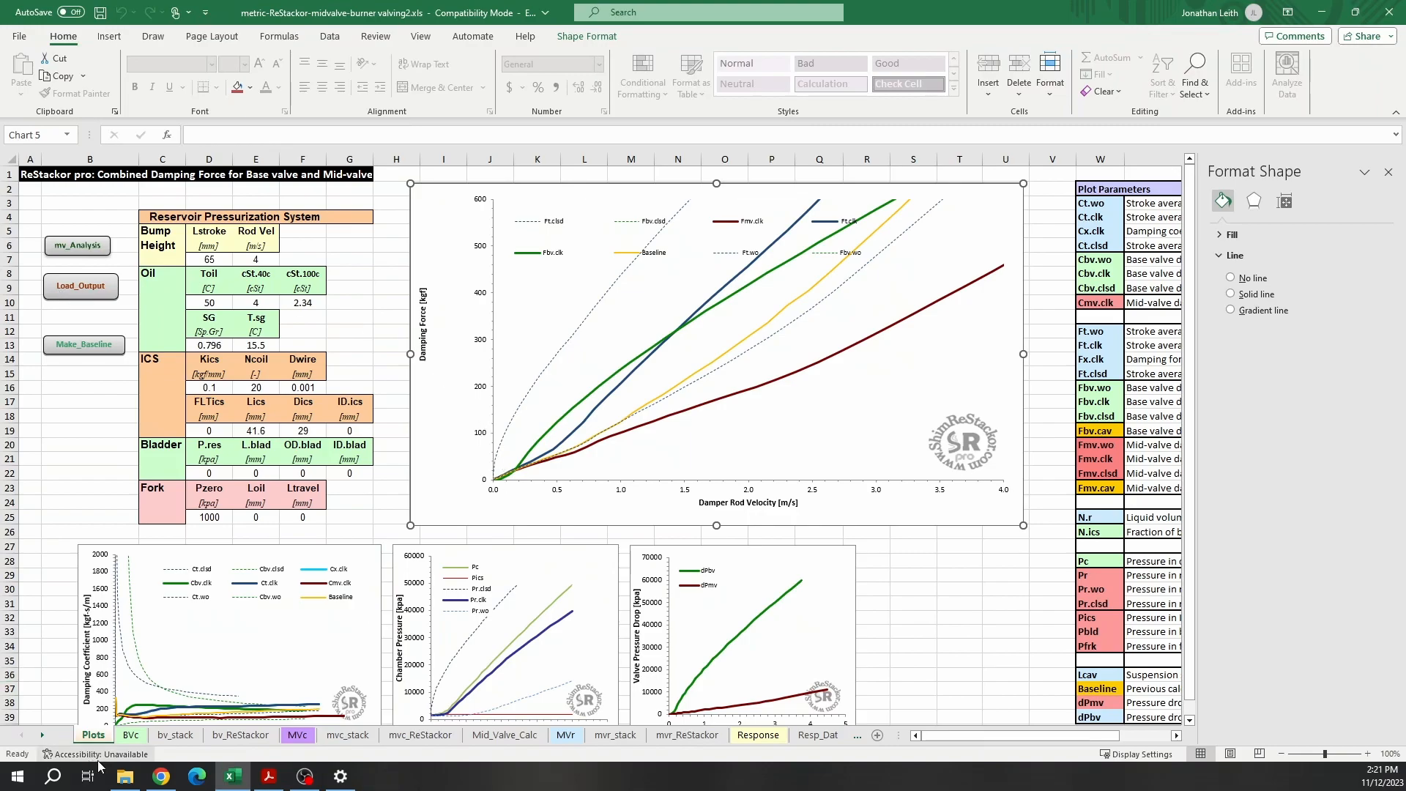
- Set the base valve clicker position (n.click) to 2, rerun the base valve and combined analyses and load the combined output
click(132, 735)
click(443, 311)
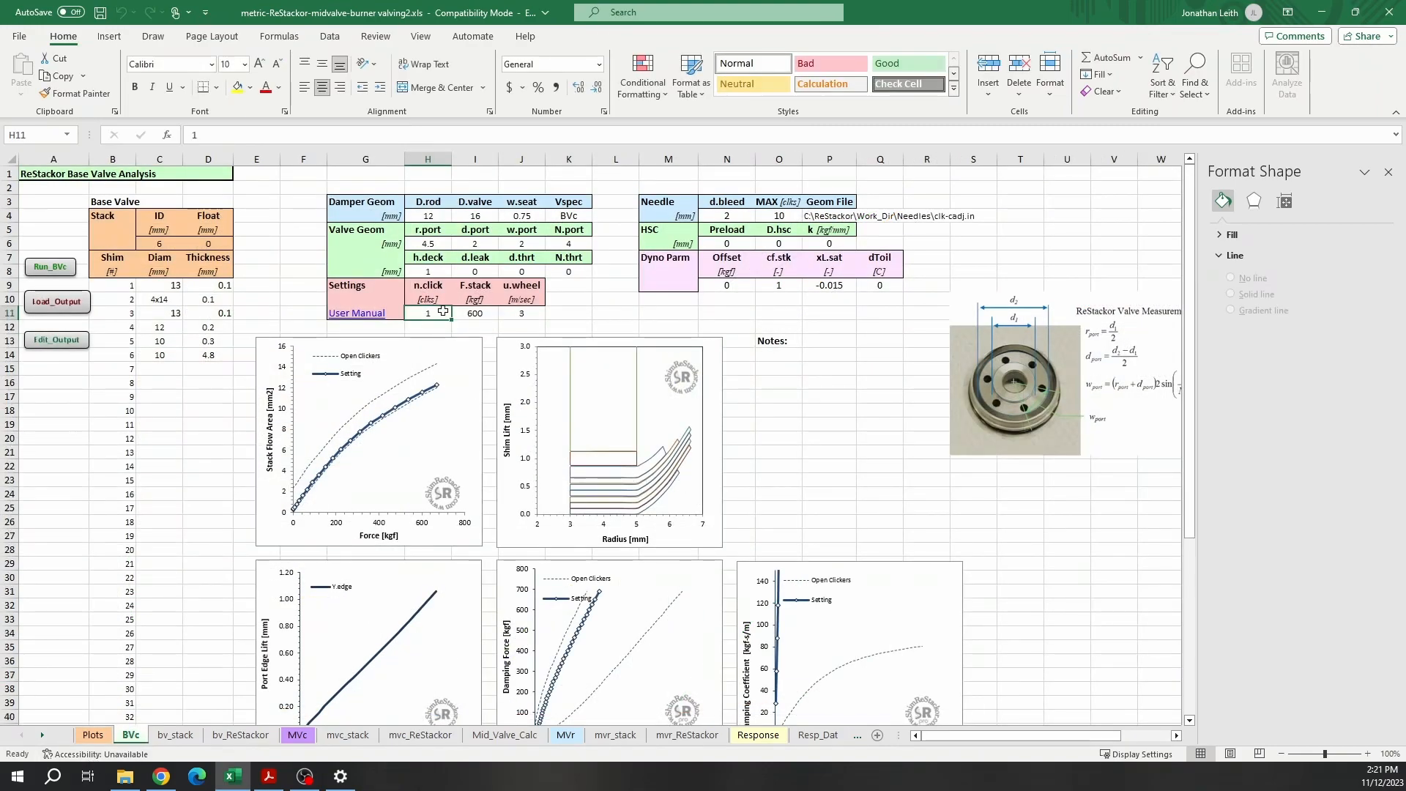
text(2)
key(Return)
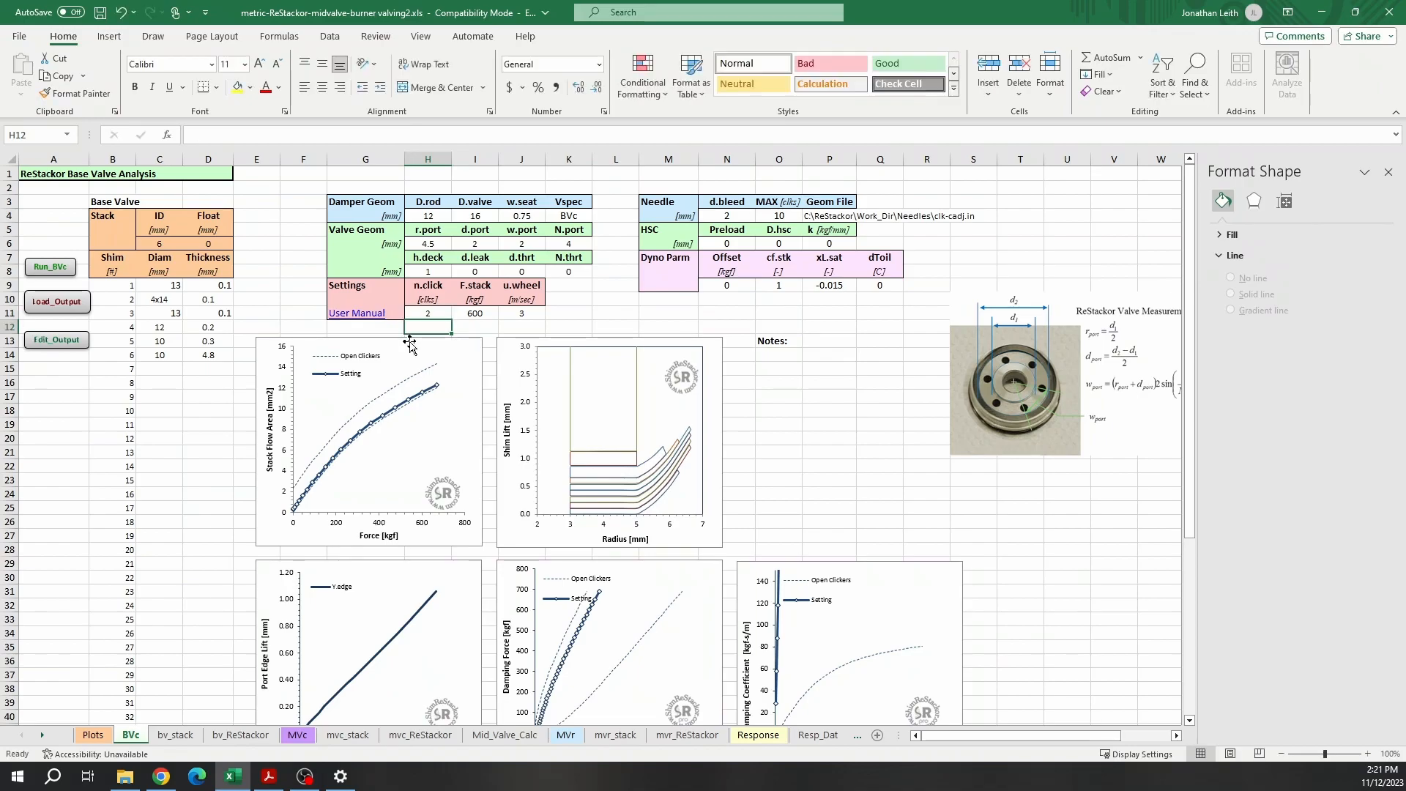
click(33, 269)
click(93, 735)
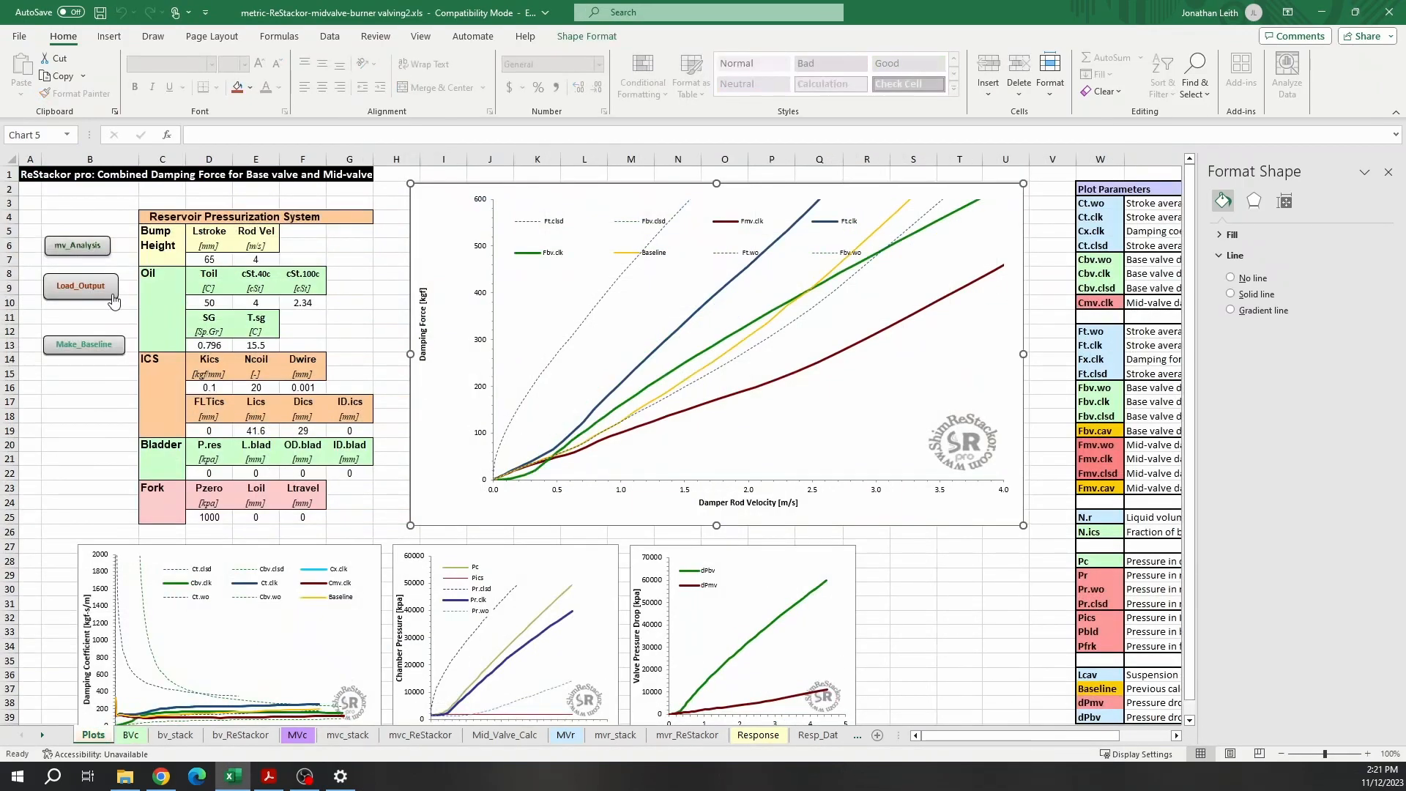
click(64, 251)
click(62, 293)
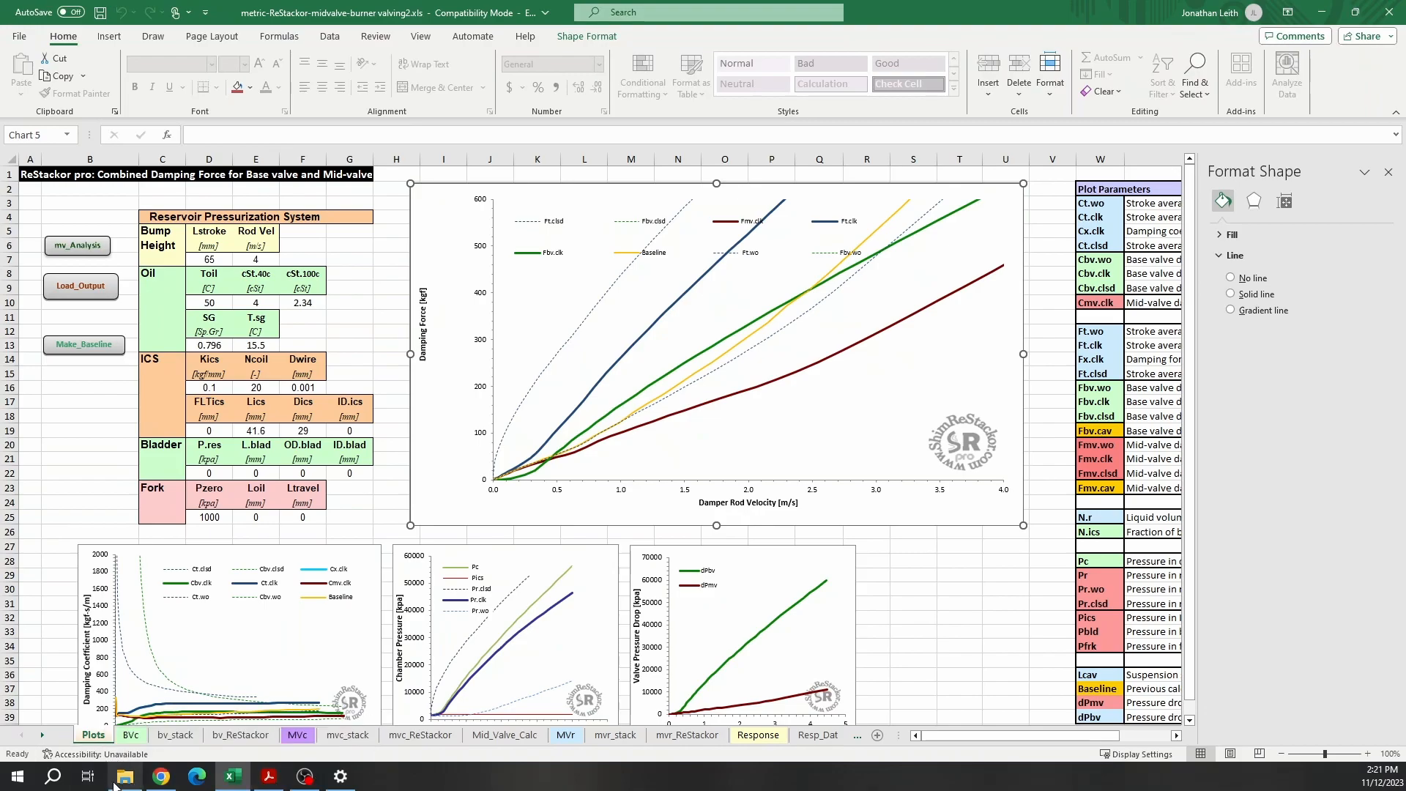
- Close the Format Shape pane on the base valve sheet and compare the mid-valve rebound sheet with the combined damping plot
click(130, 734)
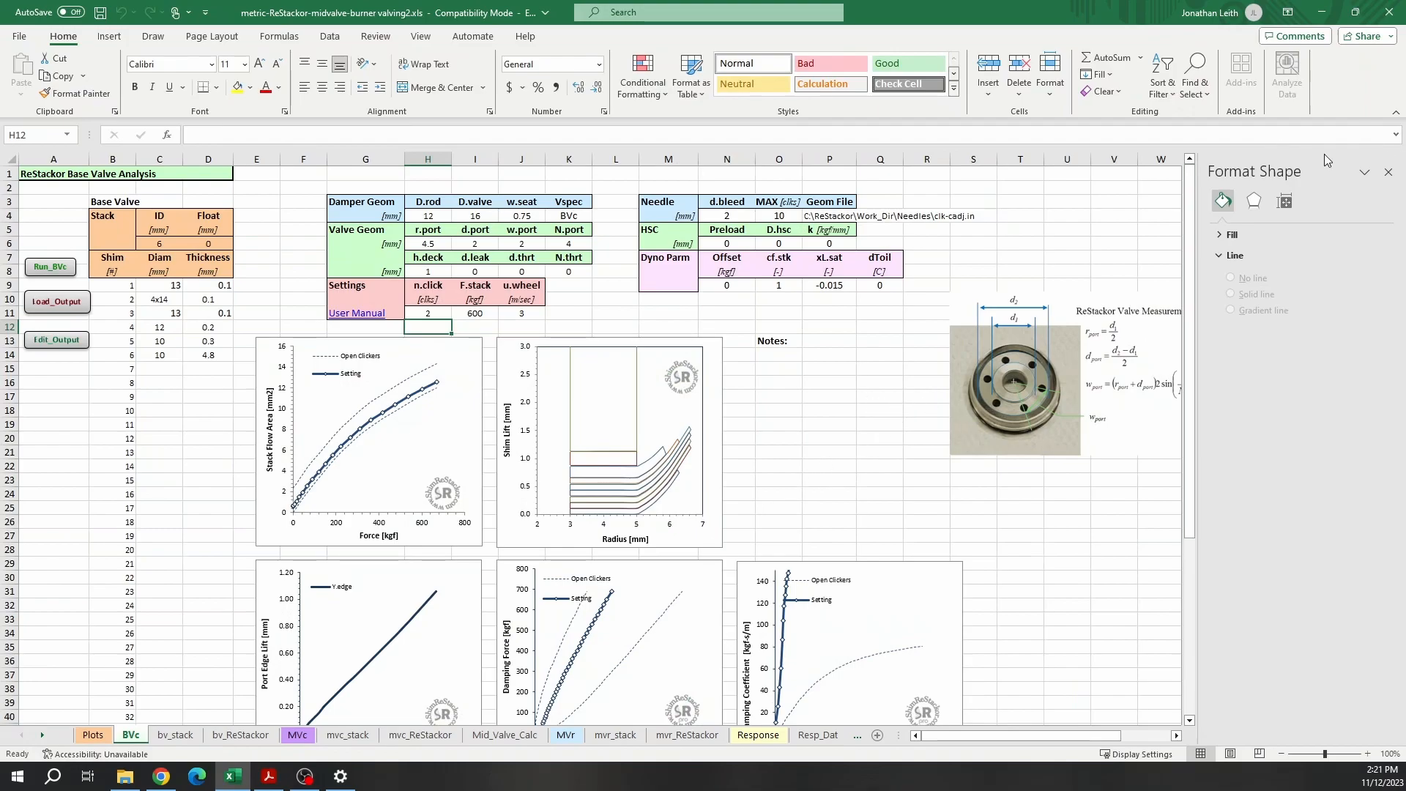
click(1389, 173)
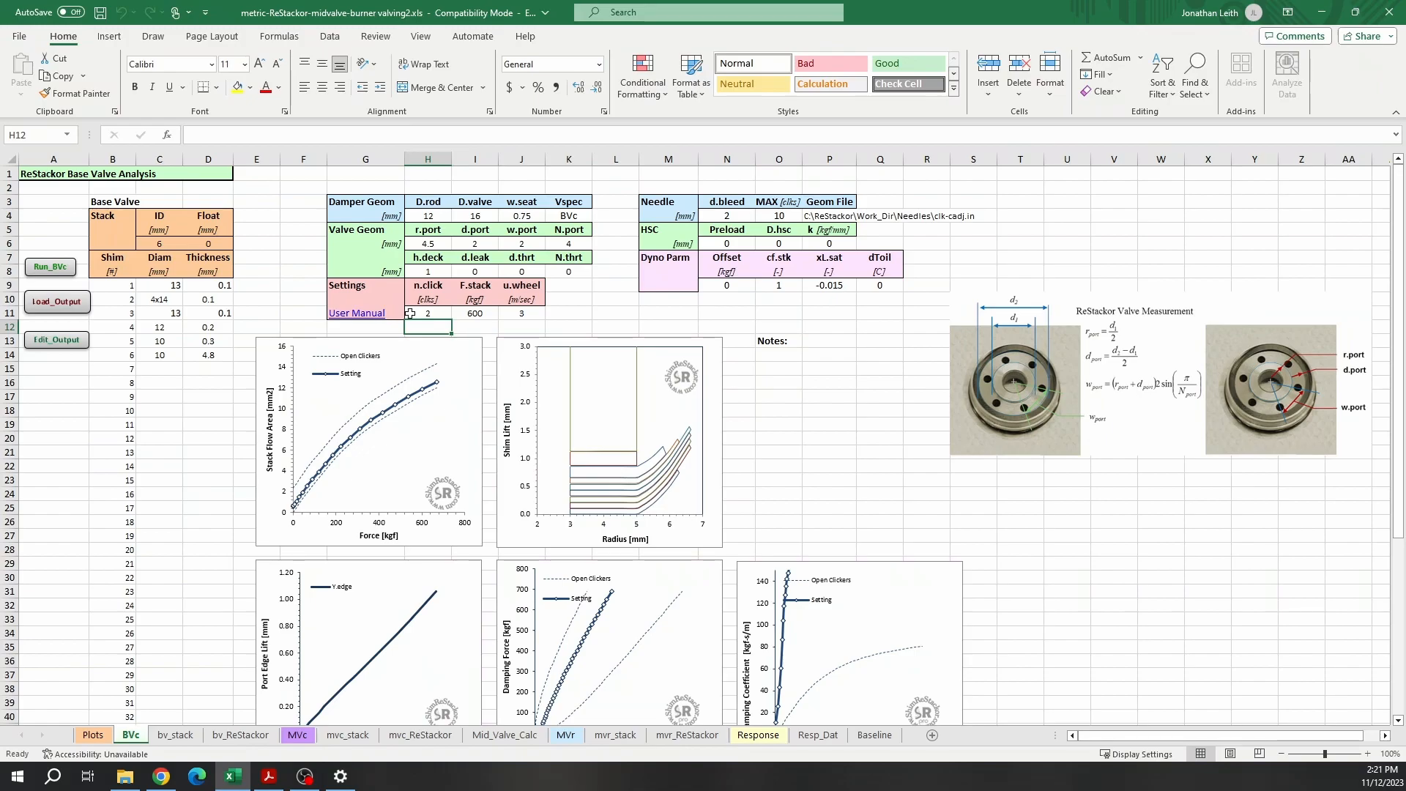
click(565, 738)
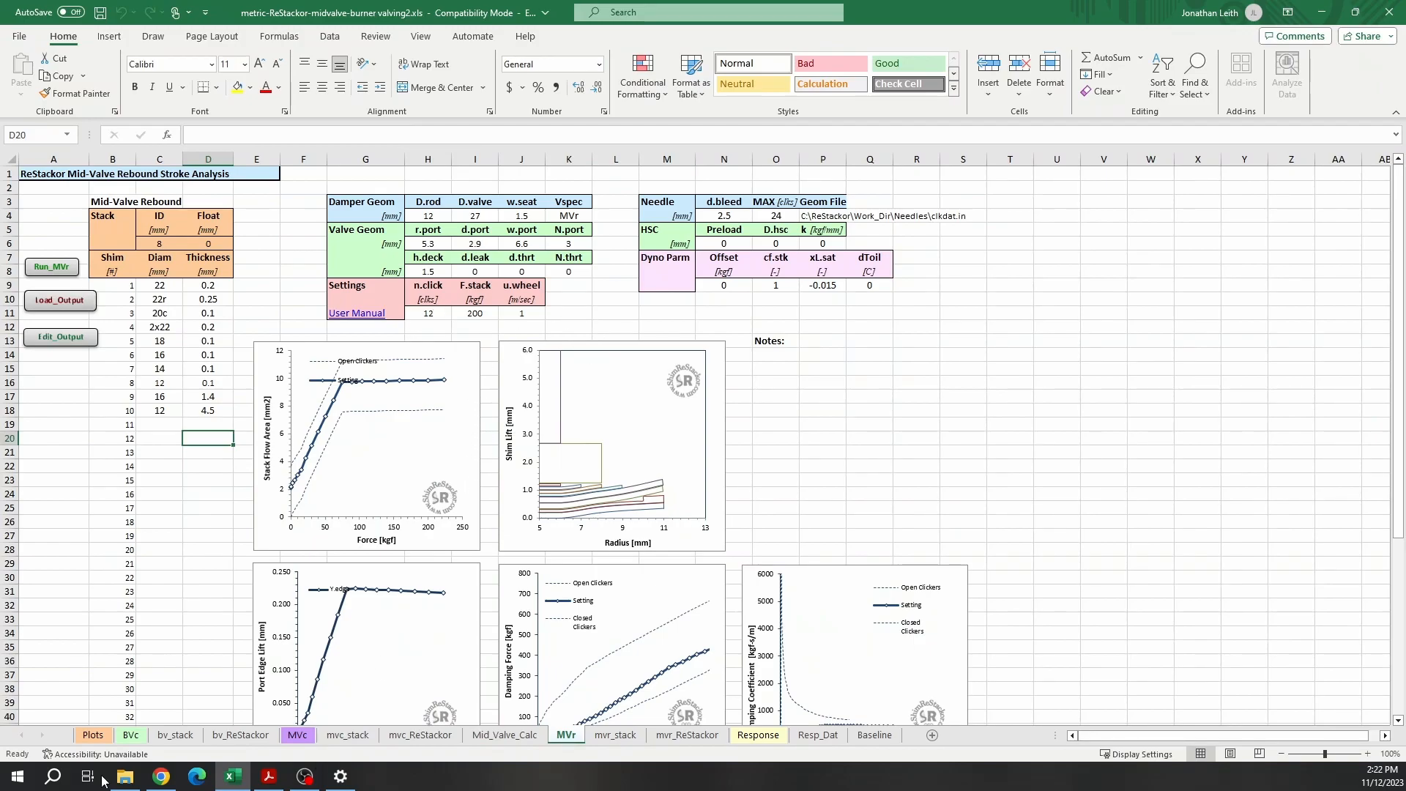
click(93, 736)
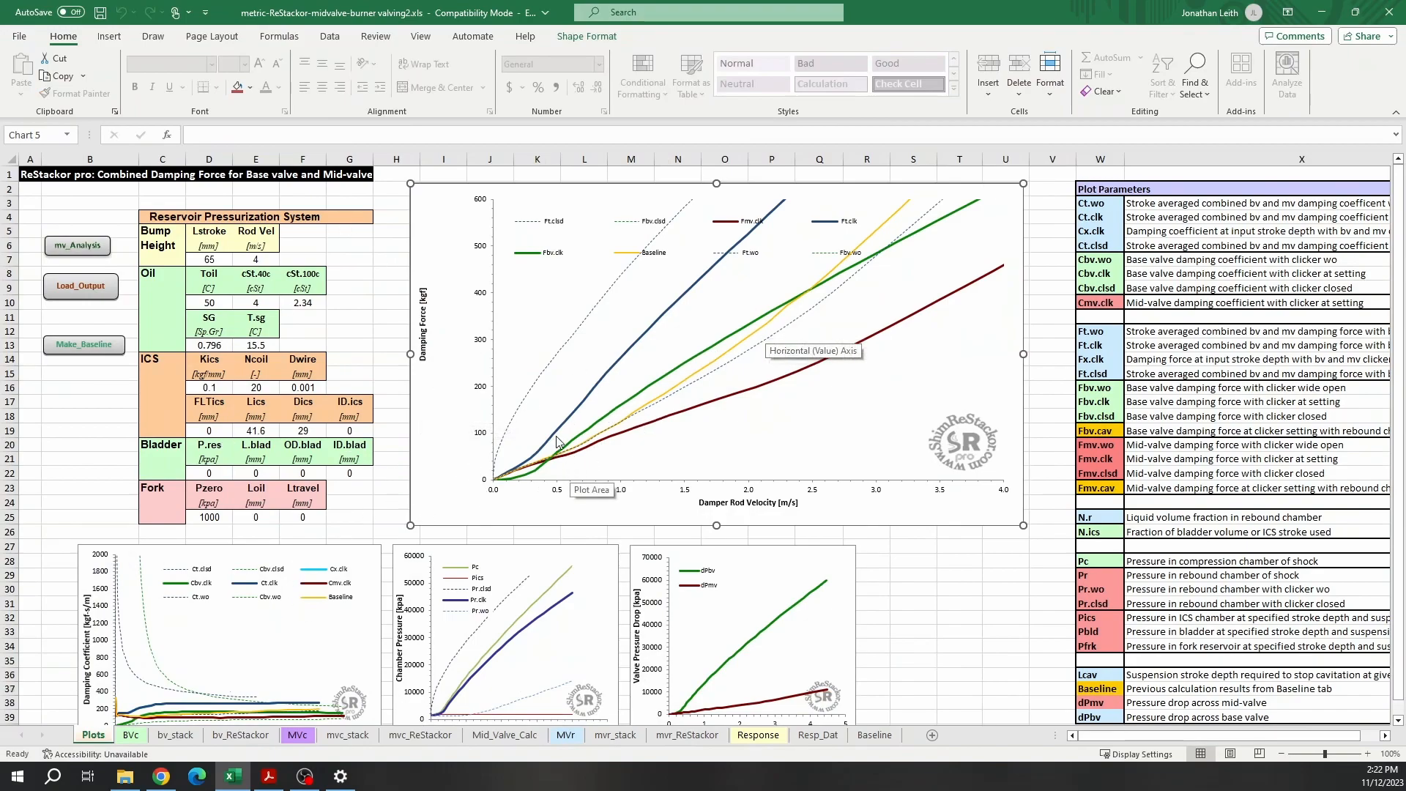
click(563, 736)
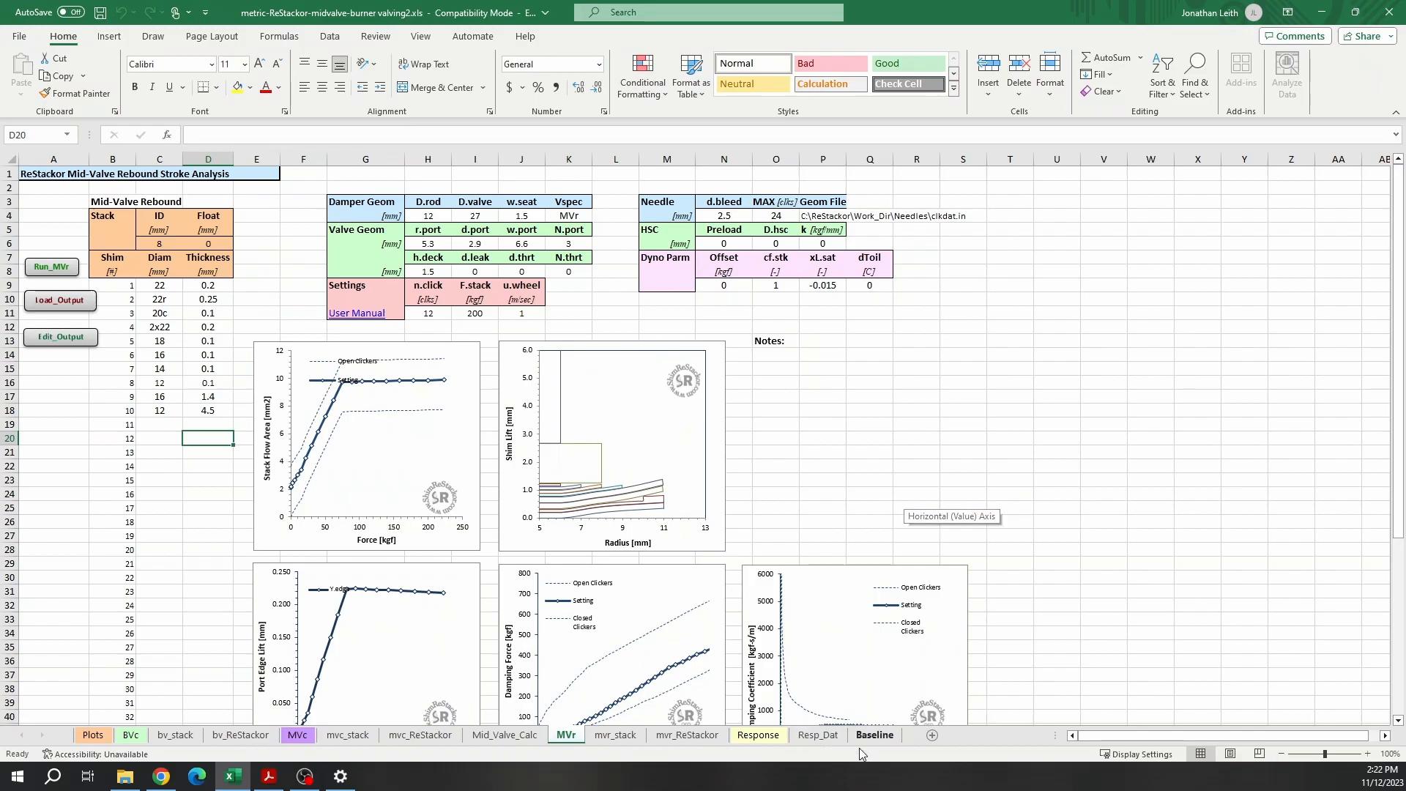
- Examine the mid-valve rebound results table, highlighting the U.clk velocities in G4:G31 and the full rows 4 to 31
click(688, 736)
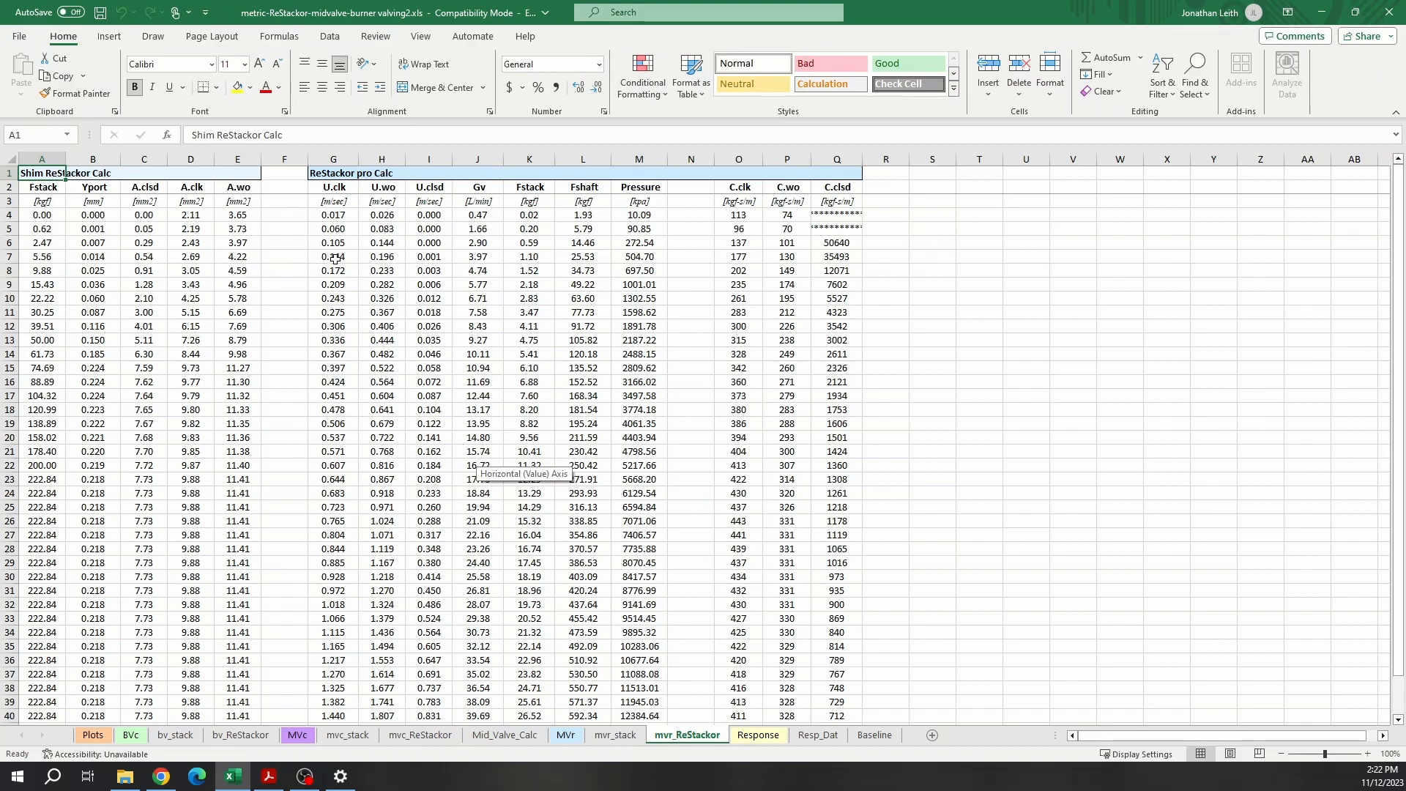
drag(331, 212, 344, 588)
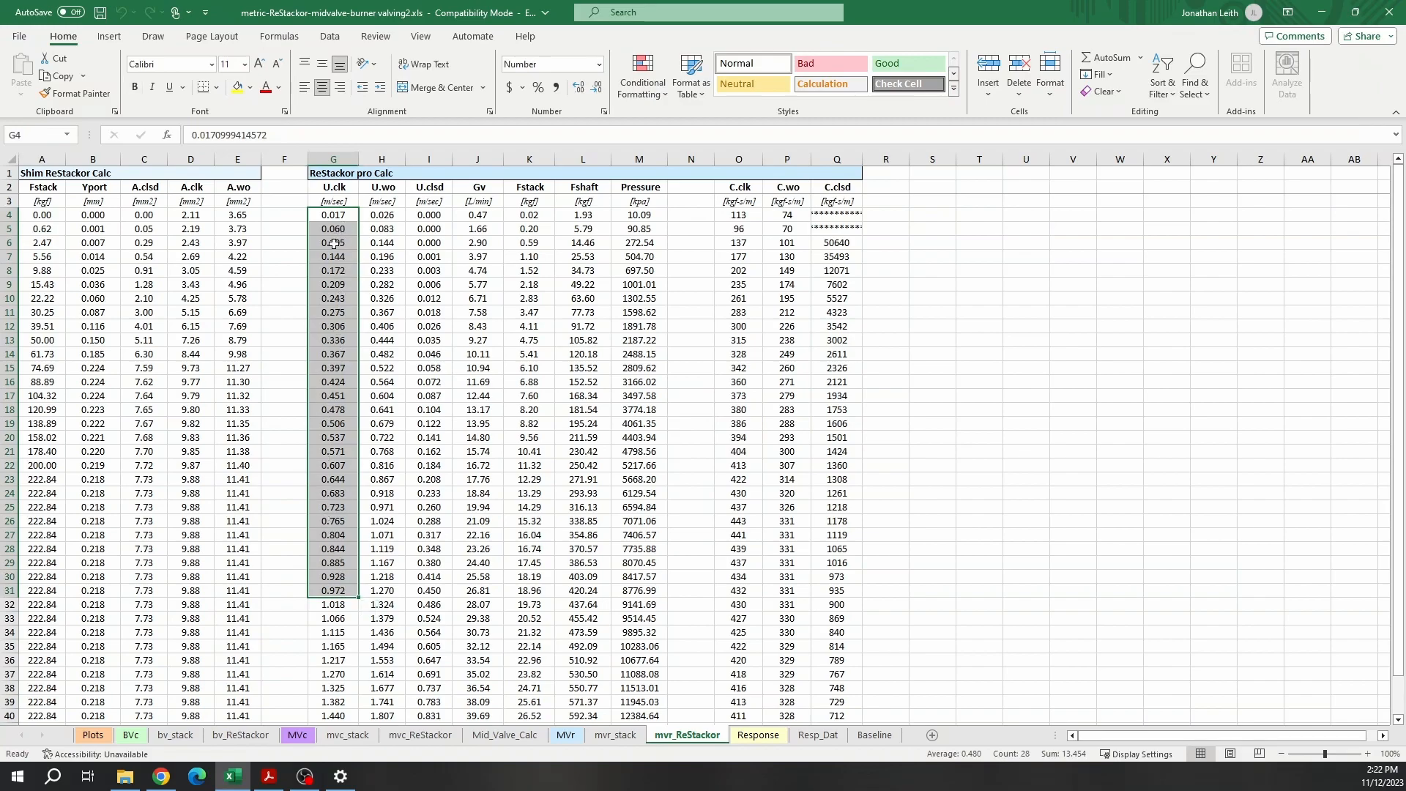
drag(21, 219, 5, 592)
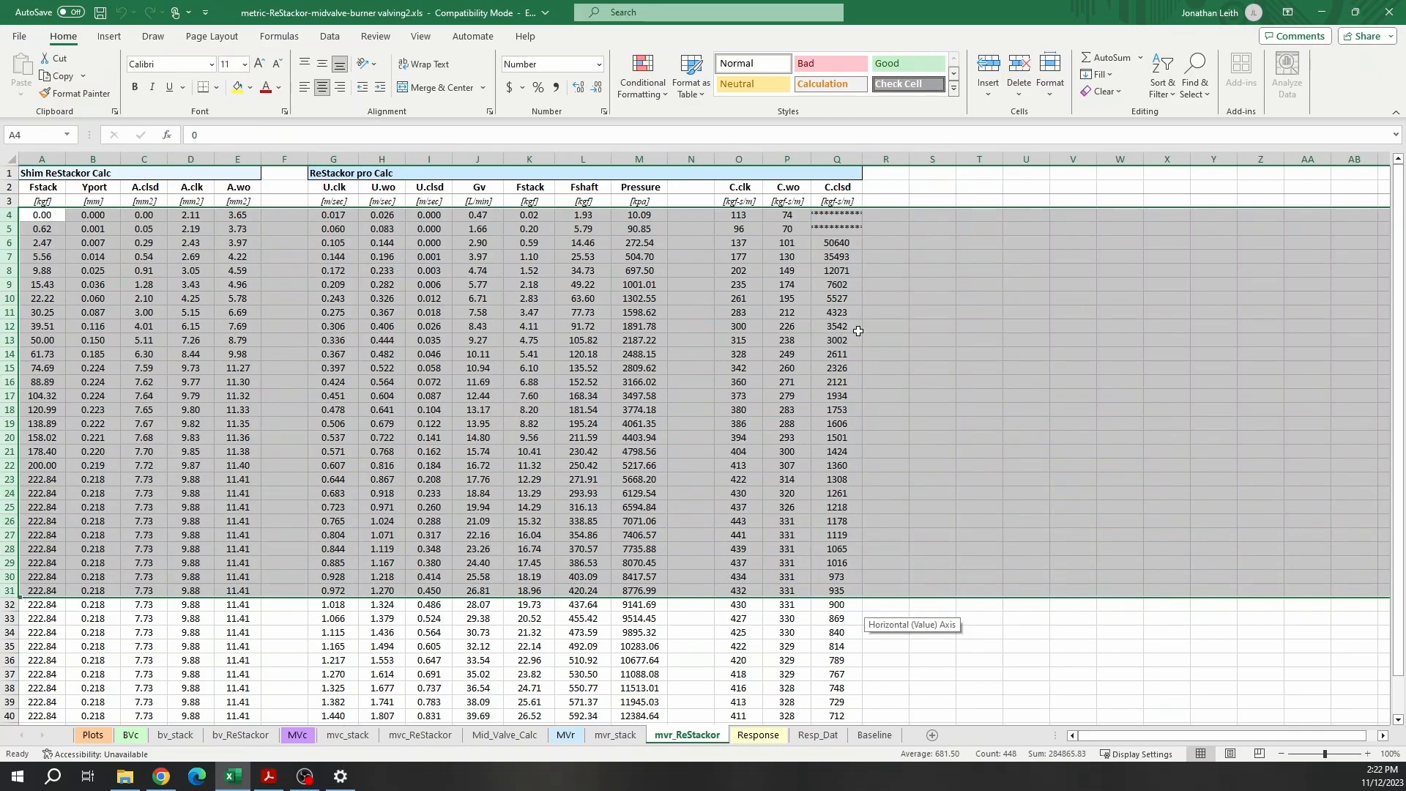
- Review the mid-valve rebound stack settings and its damping force and damping coefficient charts
click(565, 735)
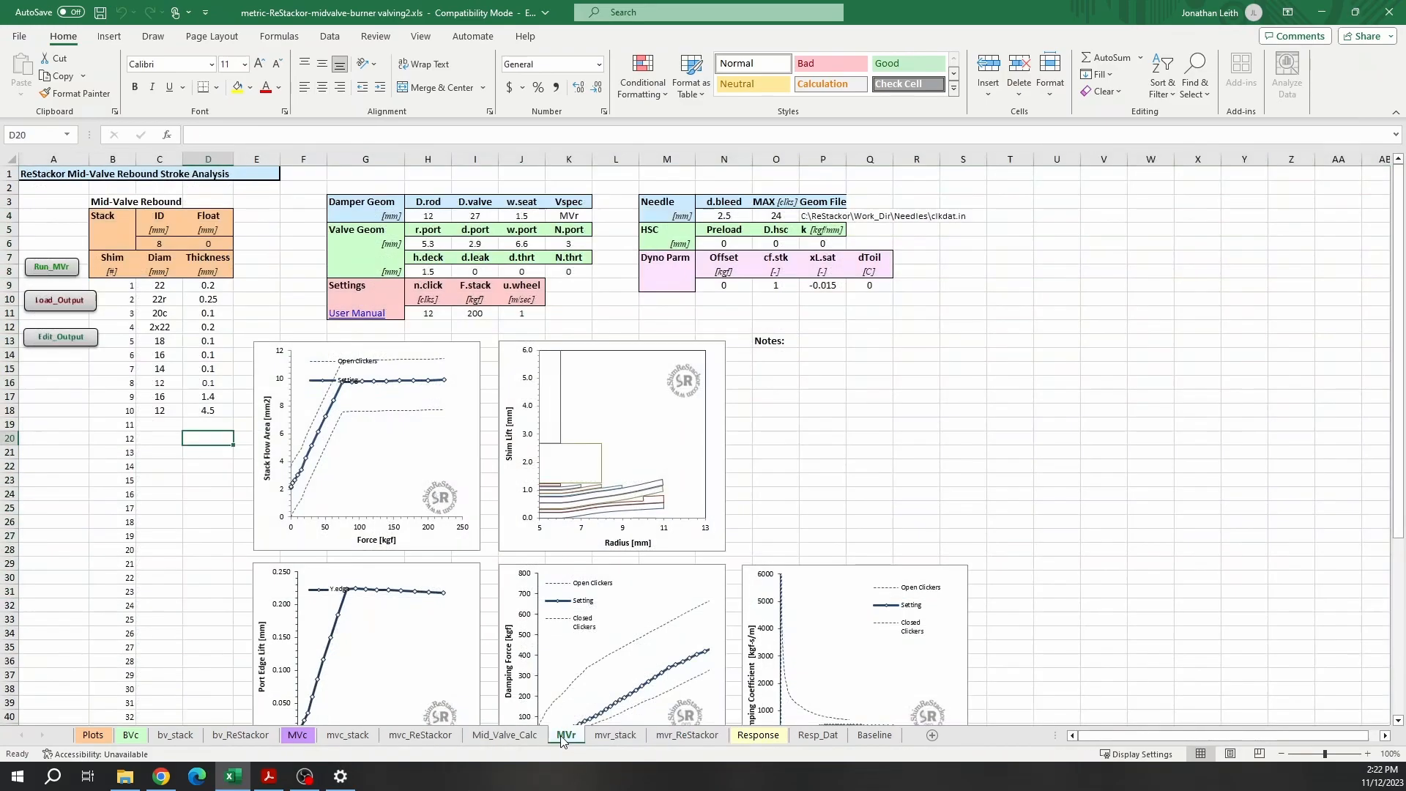
click(996, 449)
scroll(828, 398, down, 3)
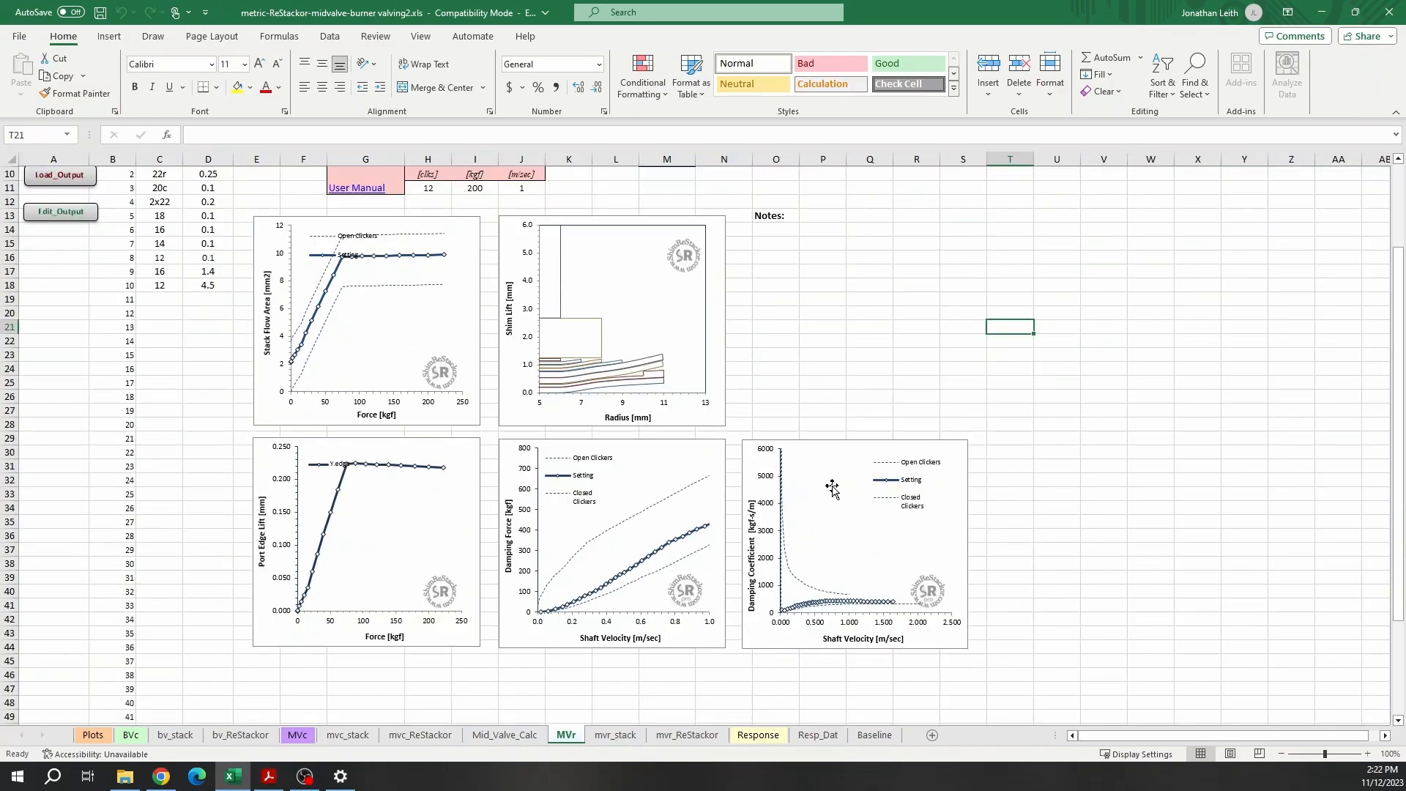
scroll(1080, 560, up, 2)
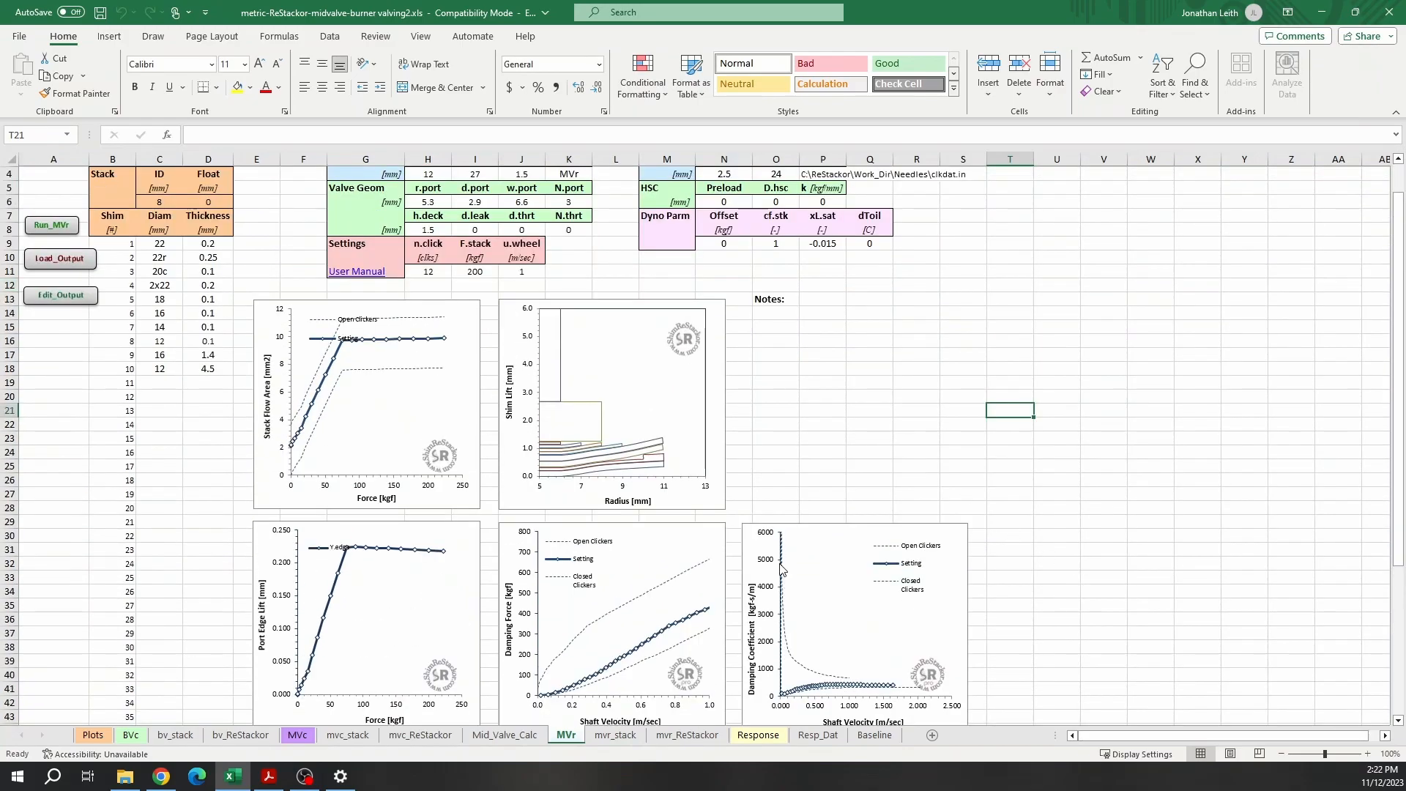
scroll(782, 568, up, 1)
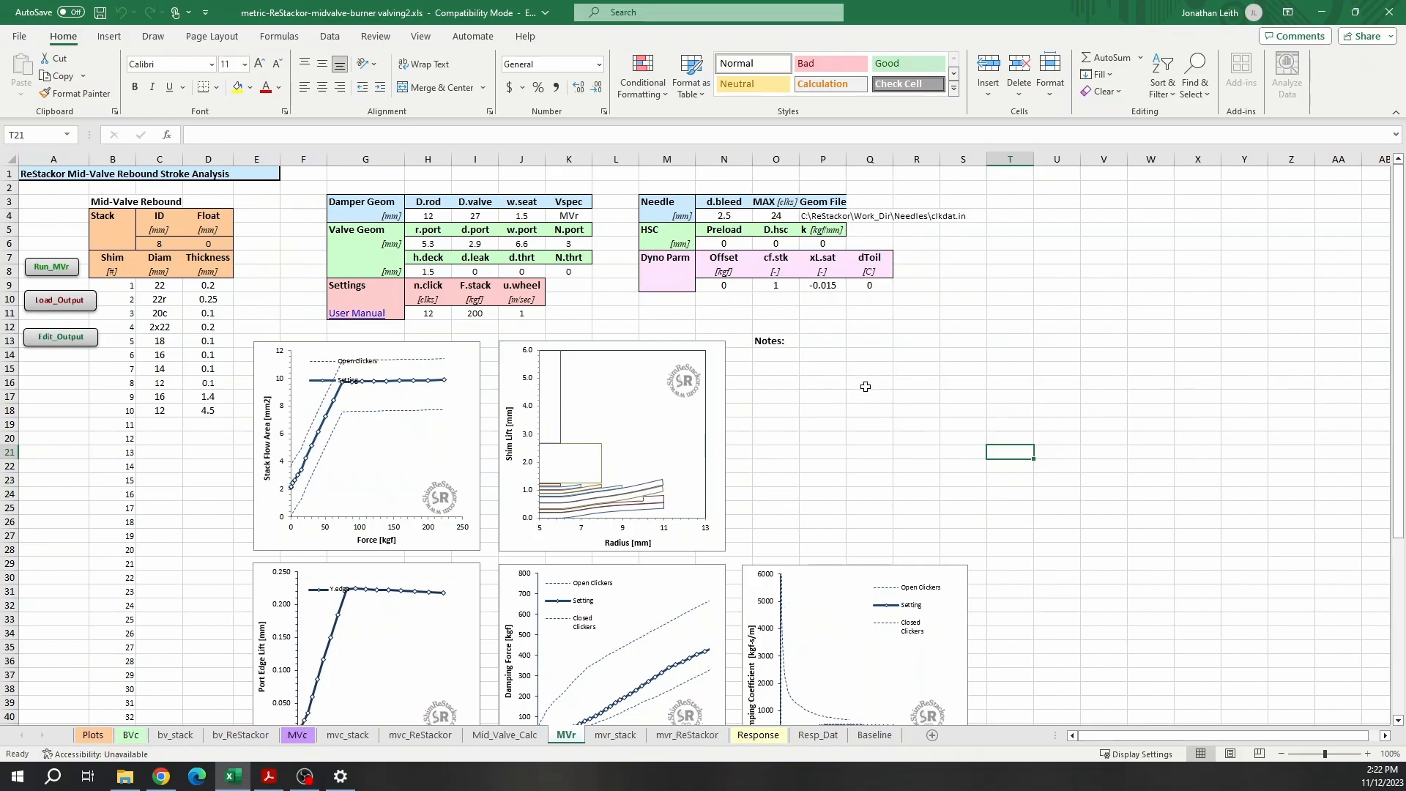
scroll(871, 462, down, 1)
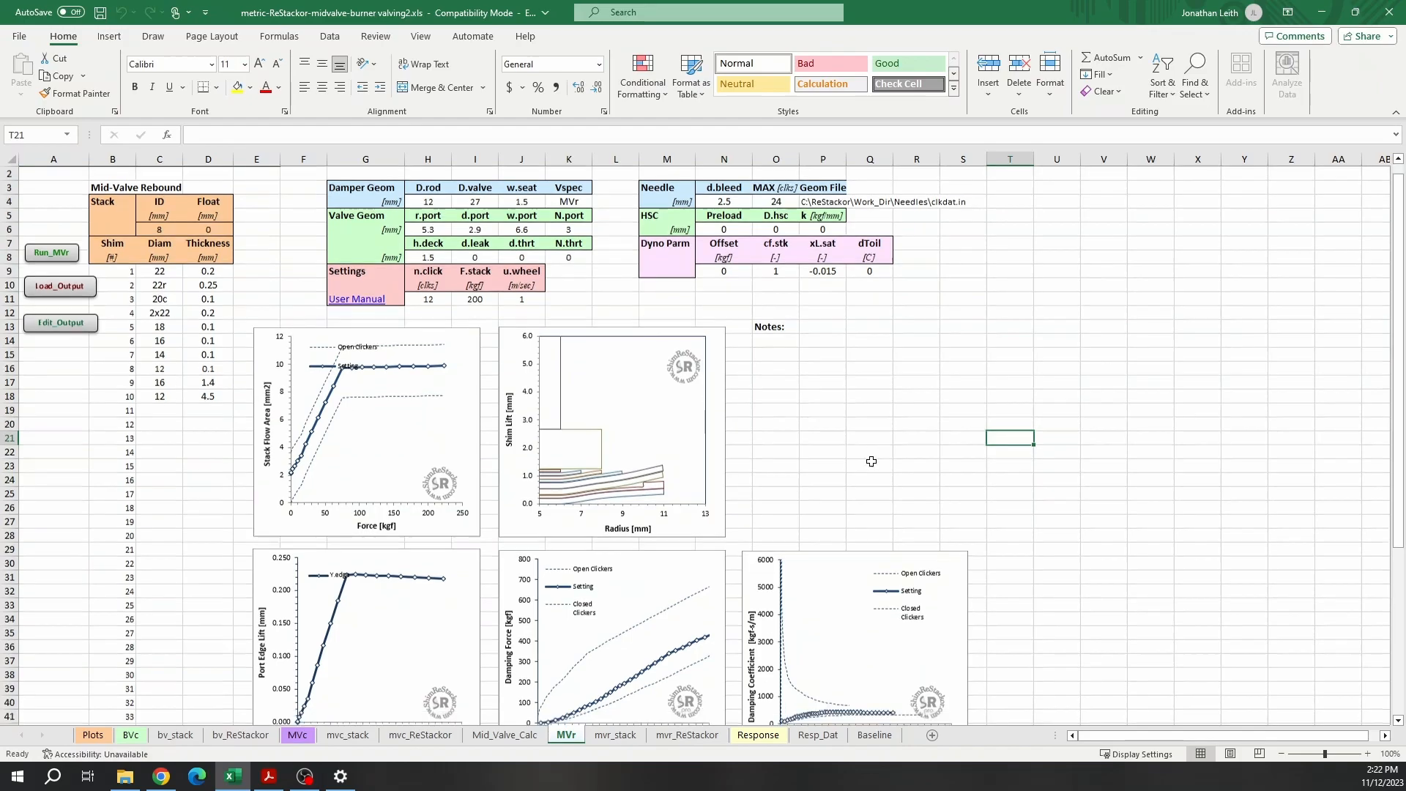
scroll(872, 458, down, 1)
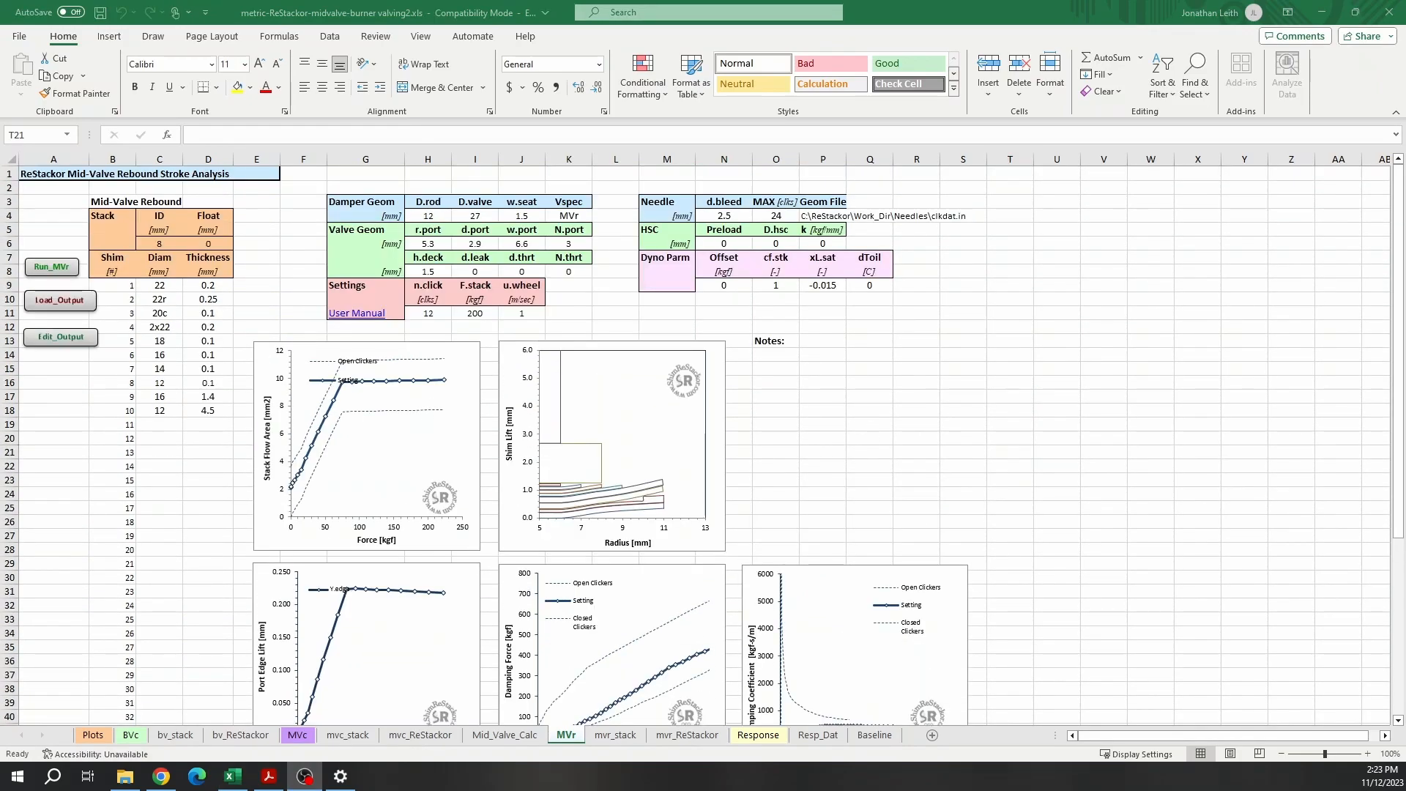